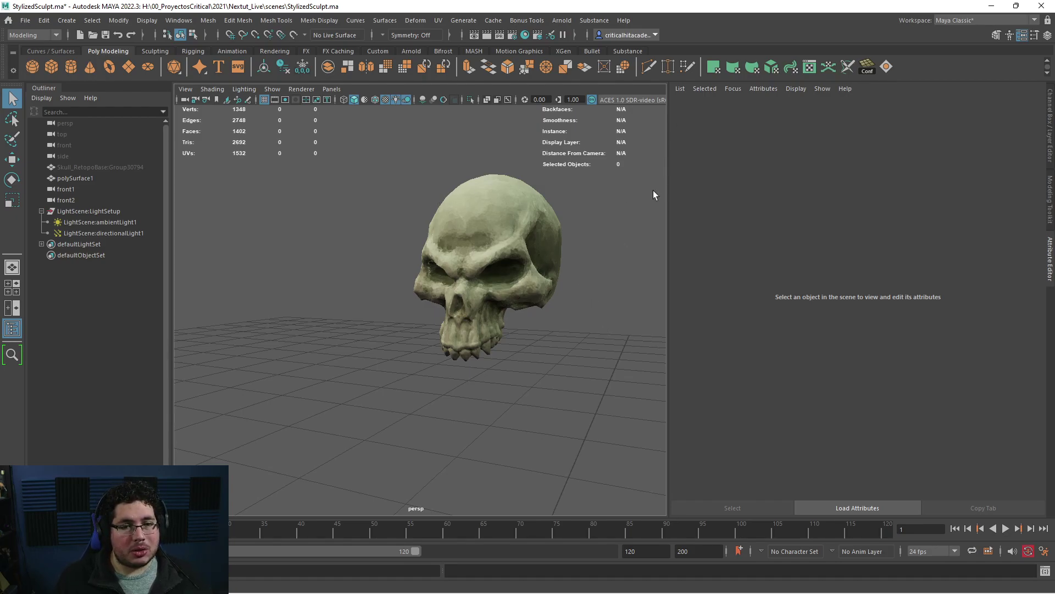
# Step: Place a single joint at the grid origin below the skull in the side view
pyautogui.hotkey('ctrl', 'a')
pyautogui.keyDown('alt'); pyautogui.moveTo(1004, 268); pyautogui.dragTo(813, 301); pyautogui.keyUp('alt')
pyautogui.press('space')
pyautogui.scroll(5, 677, 325)
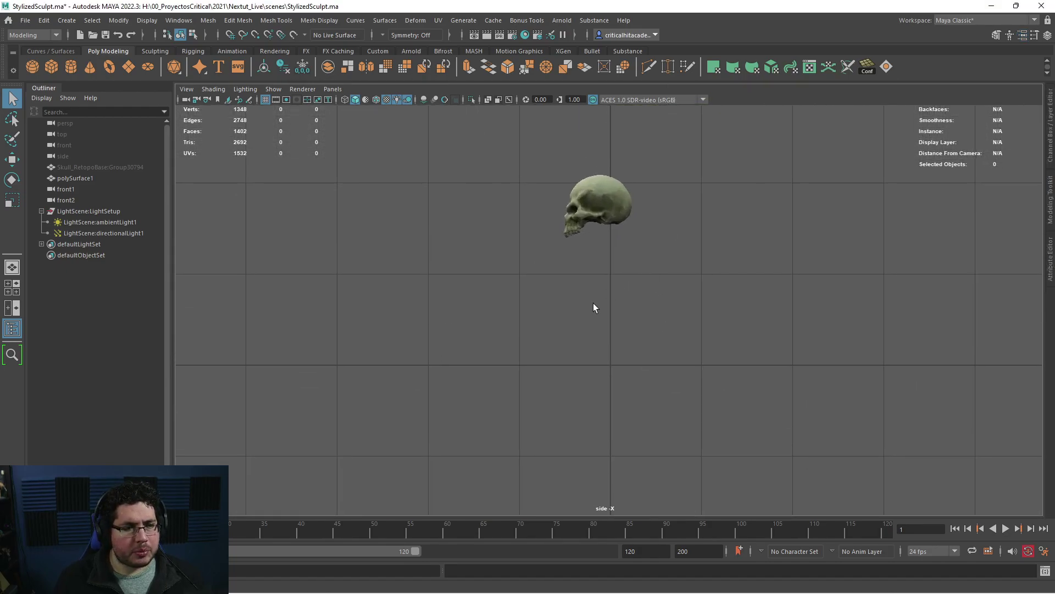
pyautogui.click(193, 50)
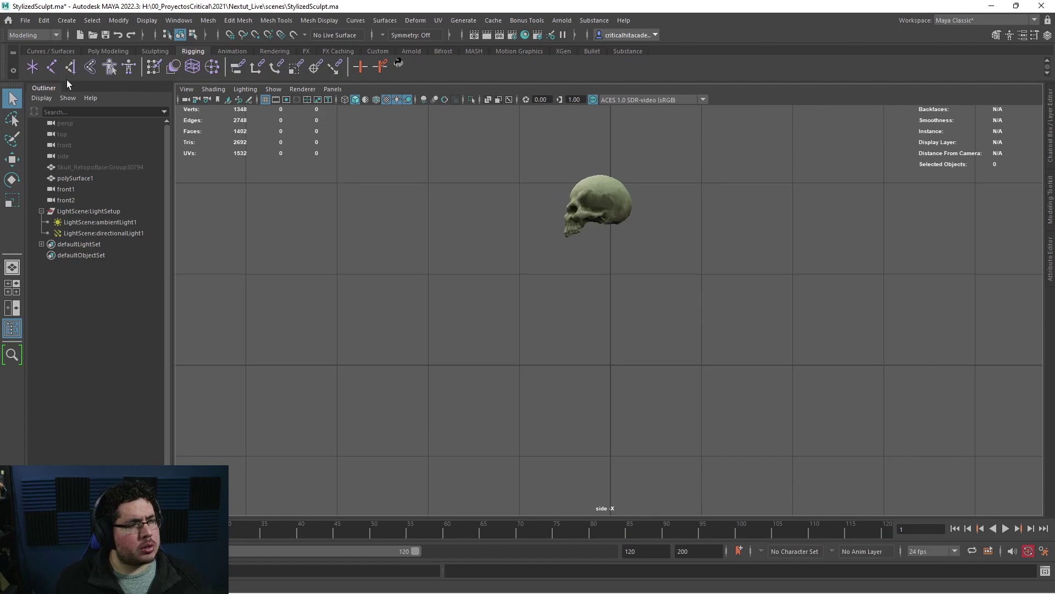
pyautogui.click(51, 67)
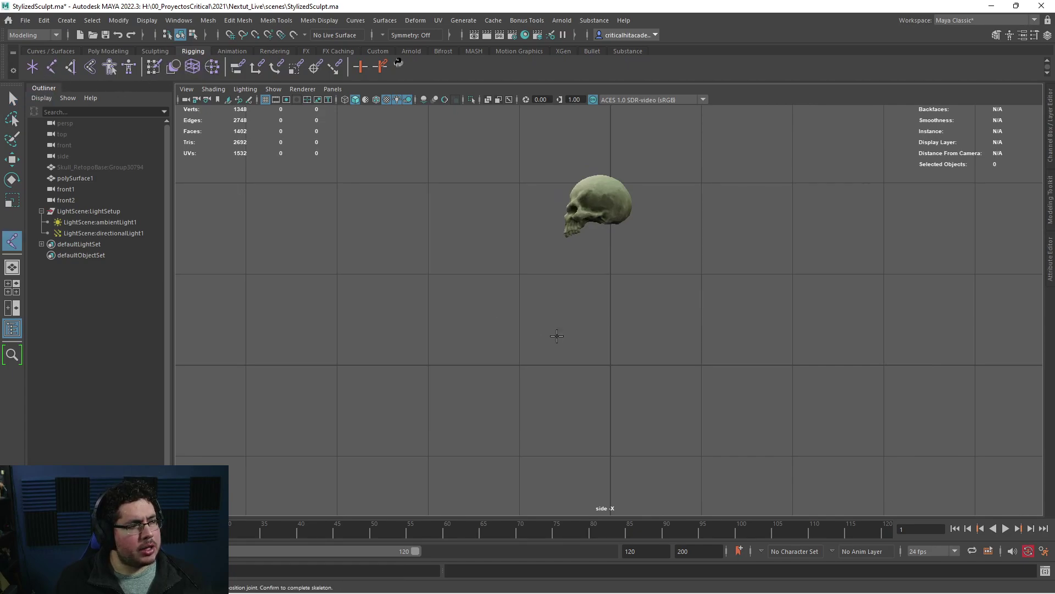
pyautogui.click(609, 364)
pyautogui.press('q')
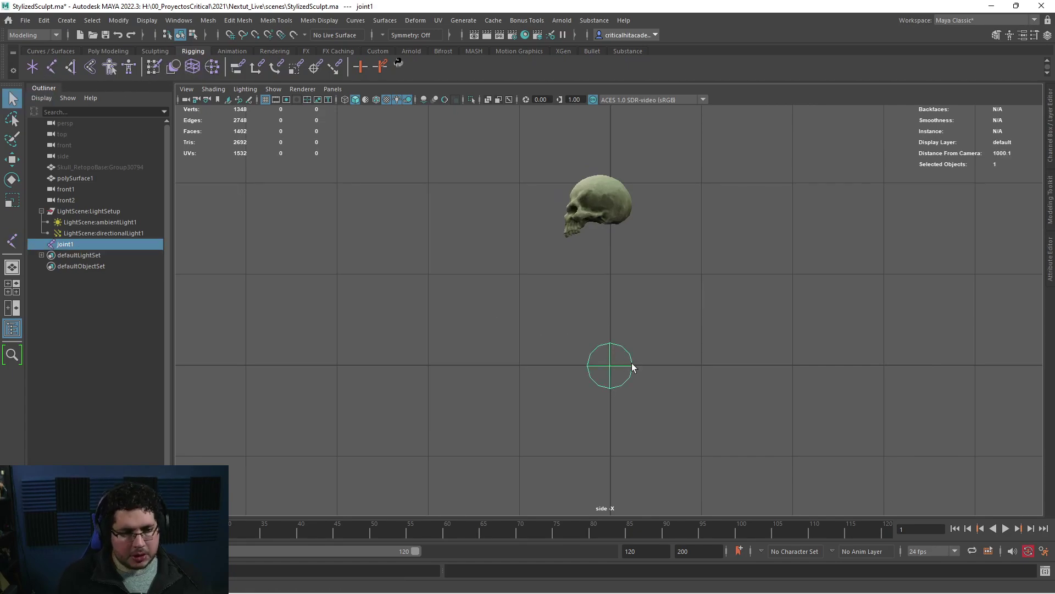
# Step: Reset the grid options to length and width 12, grid lines every 5 units and 5 subdivisions, and apply them
pyautogui.press('space')
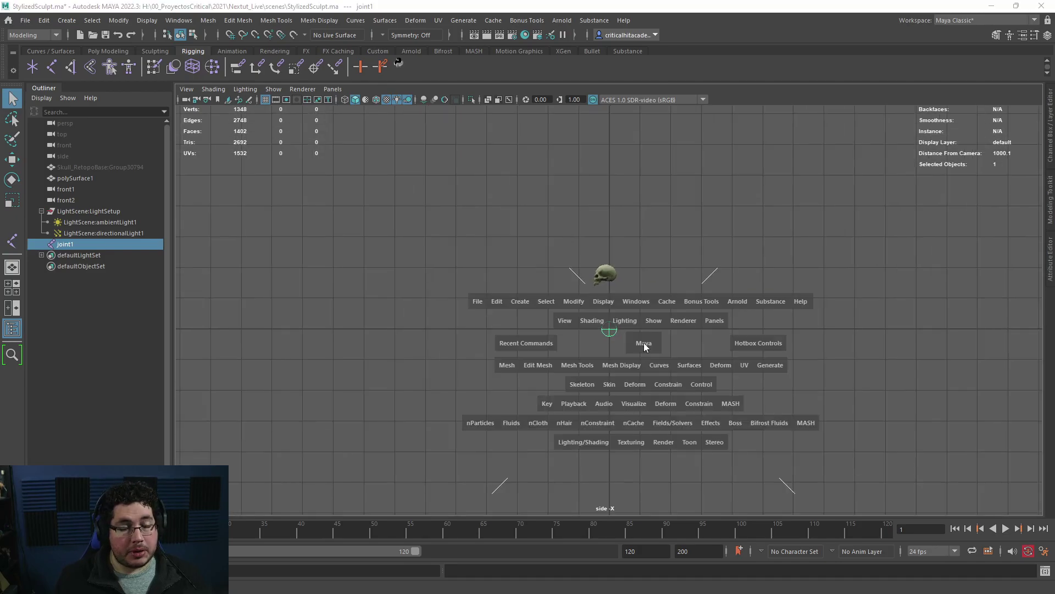
pyautogui.moveTo(644, 342); pyautogui.dragTo(688, 339)
pyautogui.scroll(-10, 687, 340)
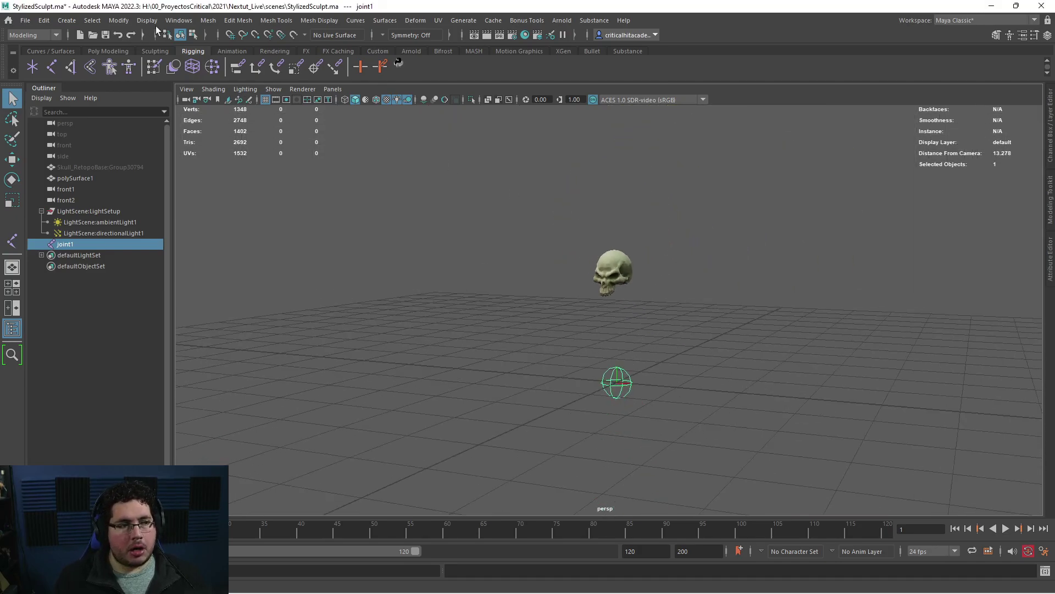
pyautogui.click(188, 21)
pyautogui.moveTo(147, 22)
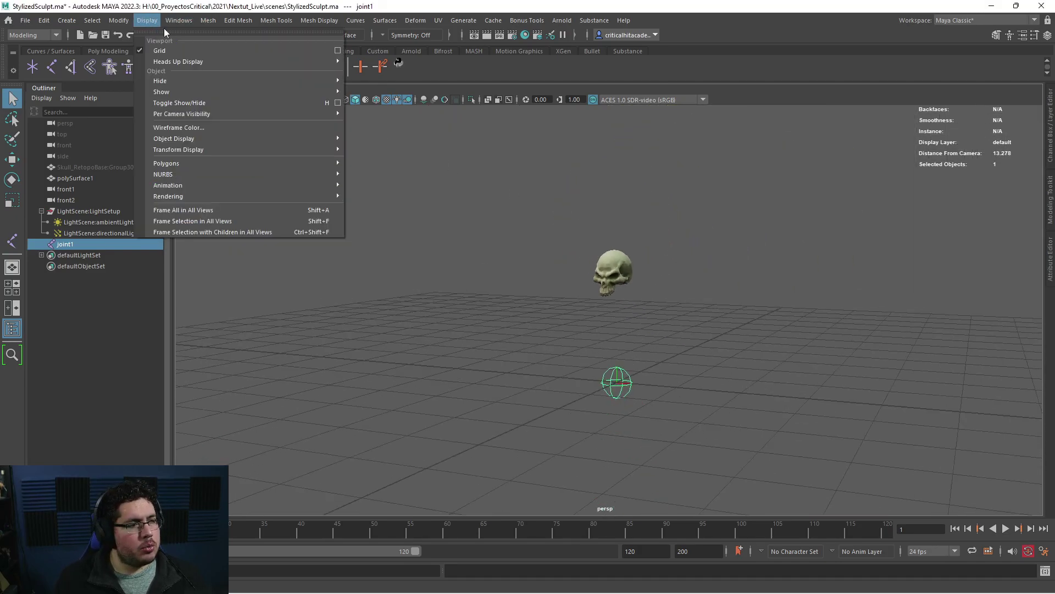
pyautogui.click(335, 51)
pyautogui.click(121, 124)
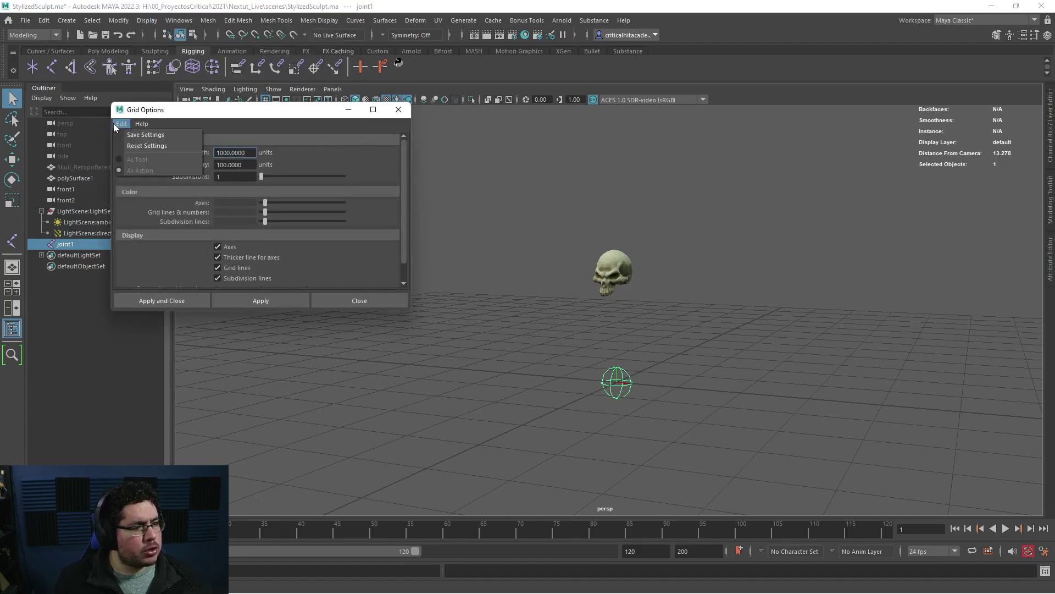
pyautogui.click(144, 146)
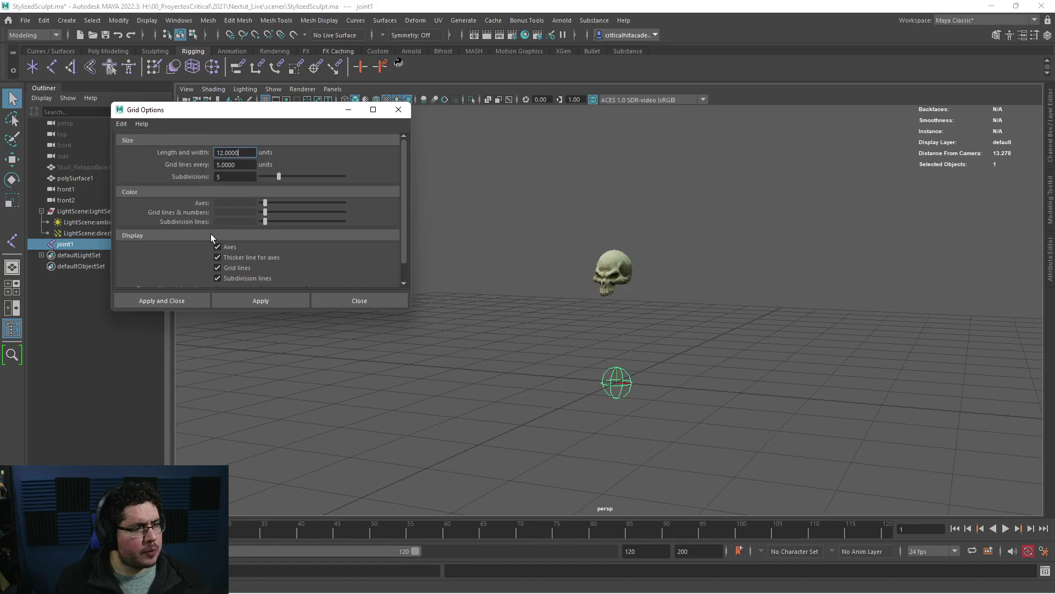
pyautogui.click(177, 300)
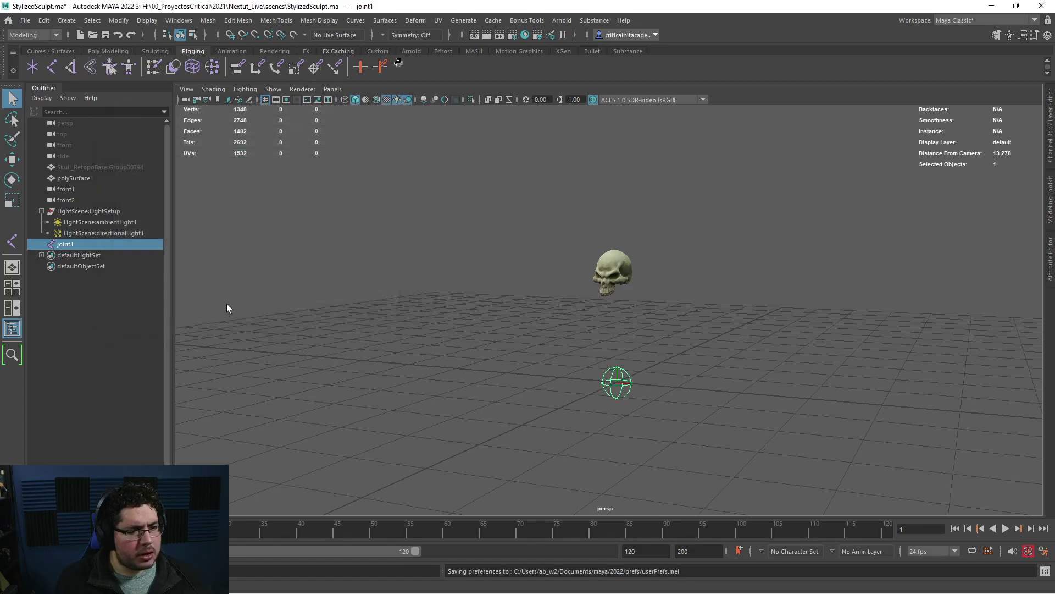
# Step: Save the grid option settings and apply them again
pyautogui.click(147, 20)
pyautogui.click(335, 49)
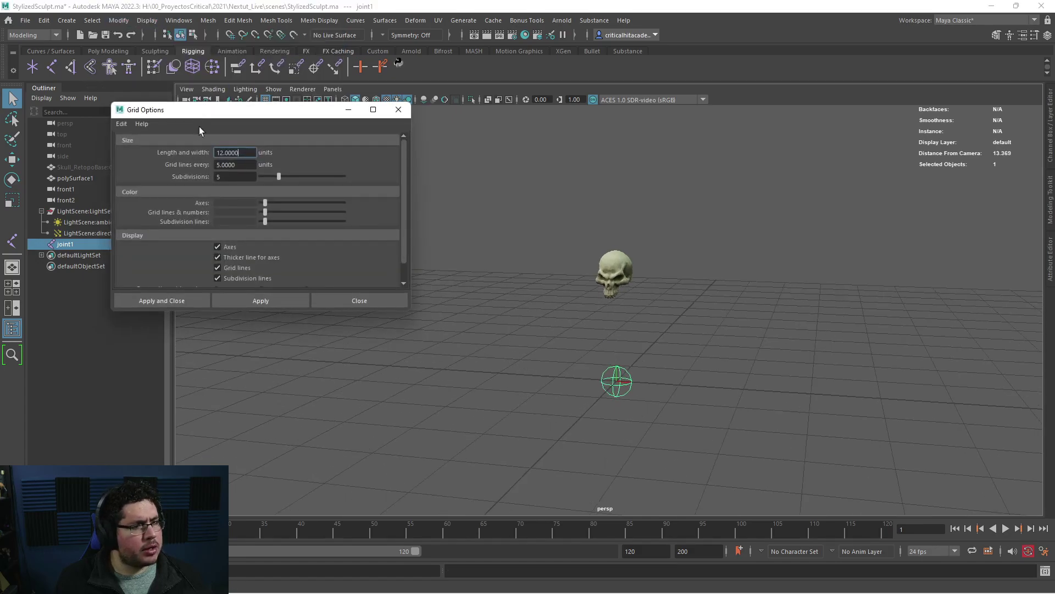
pyautogui.click(122, 125)
pyautogui.click(142, 136)
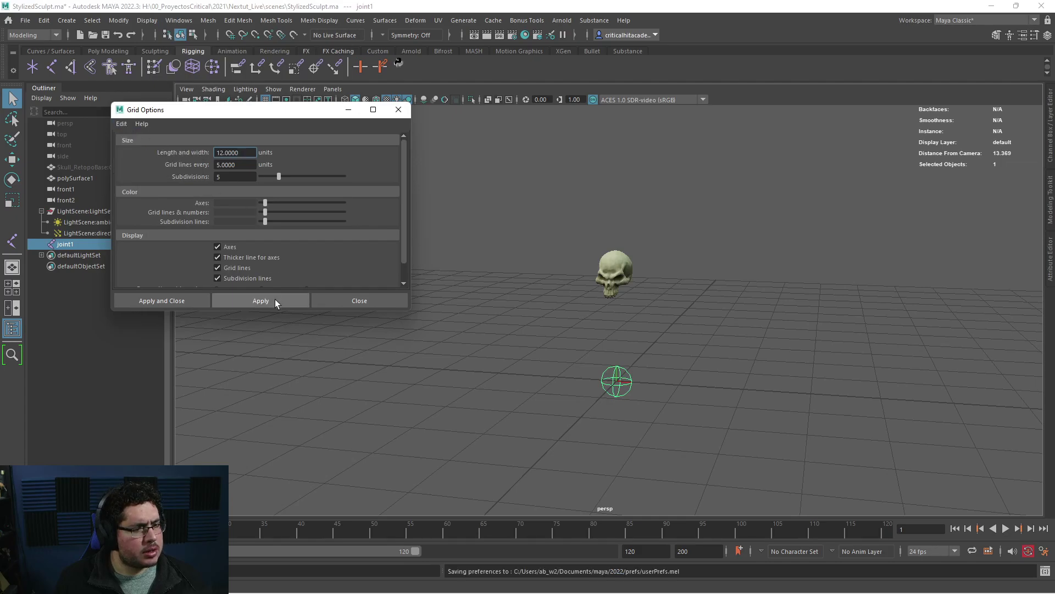
pyautogui.click(165, 300)
# Step: Create a polygon cube at the origin as a size reference for the skull
pyautogui.scroll(-5, 513, 273)
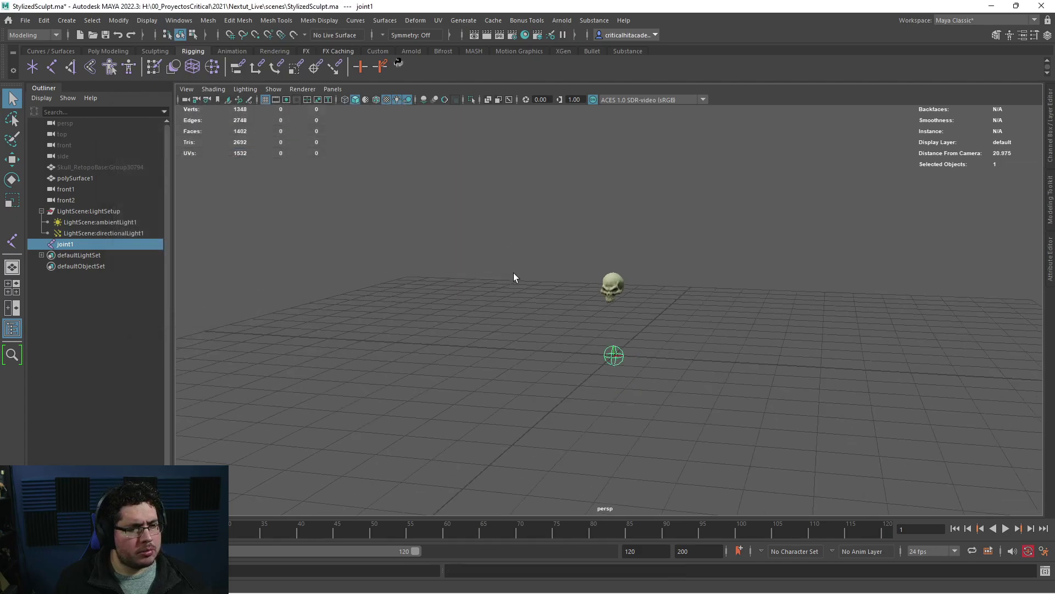
pyautogui.click(694, 334)
pyautogui.scroll(3, 632, 275)
pyautogui.click(99, 50)
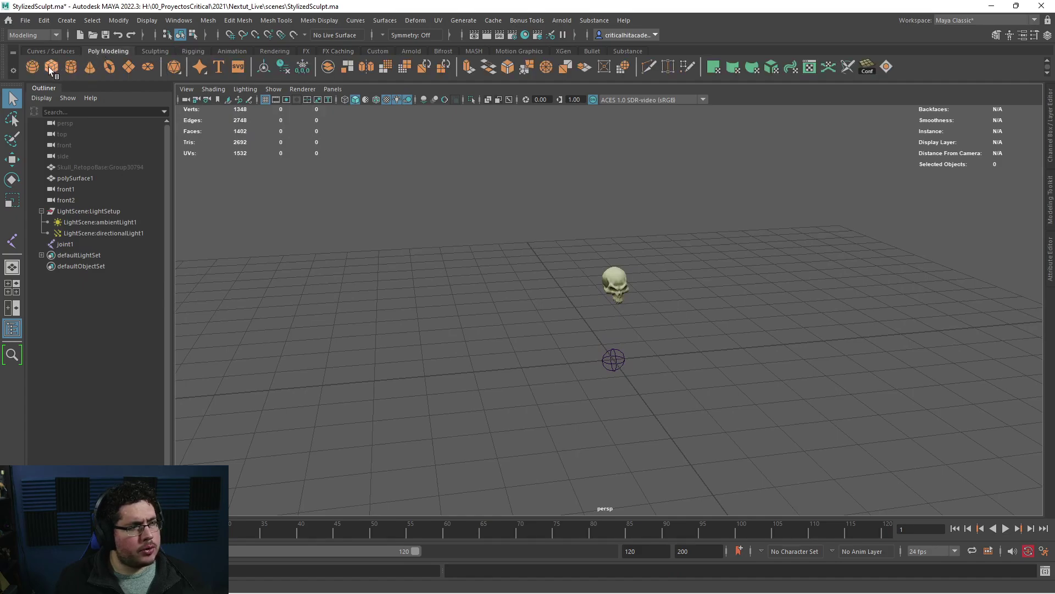
pyautogui.click(51, 66)
pyautogui.keyDown('alt'); pyautogui.moveTo(612, 338); pyautogui.dragTo(935, 346); pyautogui.keyUp('alt')
pyautogui.scroll(-3, 650, 311)
# Step: Scale the skull mesh up uniformly until it is far larger than the reference cube
pyautogui.click(614, 251)
pyautogui.scroll(-3, 707, 298)
pyautogui.press('r')
pyautogui.scroll(-4, 746, 297)
pyautogui.keyDown('alt'); pyautogui.moveTo(747, 297); pyautogui.dragTo(694, 306); pyautogui.keyUp('alt')
pyautogui.moveTo(610, 312); pyautogui.dragTo(709, 321)
pyautogui.keyDown('alt'); pyautogui.moveTo(703, 288); pyautogui.dragTo(584, 307); pyautogui.keyUp('alt')
pyautogui.keyDown('alt'); pyautogui.moveTo(366, 198); pyautogui.dragTo(375, 250, button='middle'); pyautogui.keyUp('alt')
# Step: Center the skull's pivot and move the mesh so it sits centered above the origin in the side view
pyautogui.click(263, 67)
pyautogui.press('space')
pyautogui.click(599, 254)
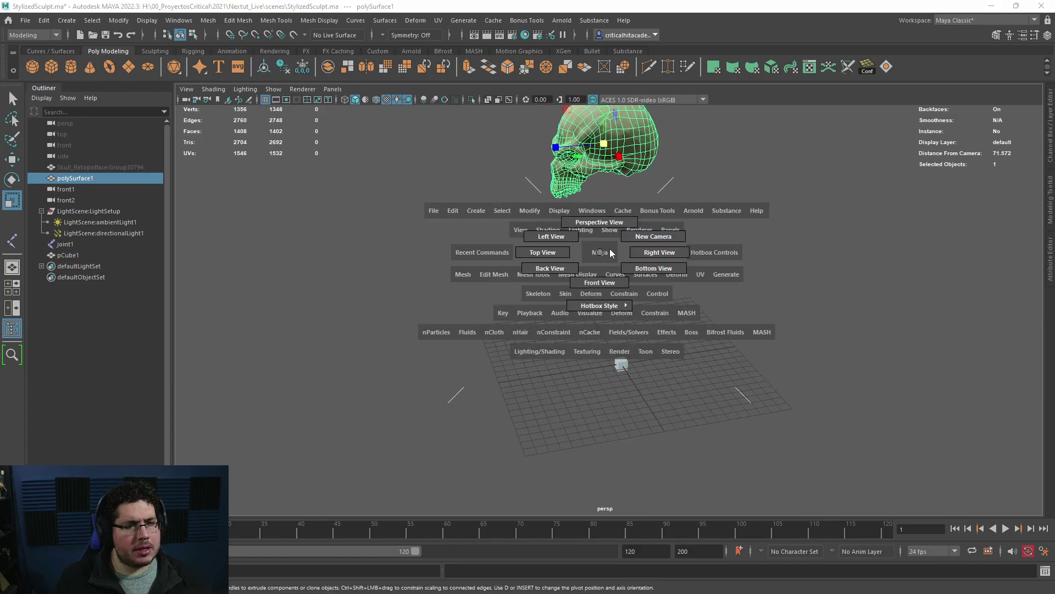
pyautogui.scroll(-5, 631, 247)
pyautogui.press('space')
pyautogui.moveTo(629, 258); pyautogui.dragTo(674, 256)
pyautogui.press('space')
pyautogui.scroll(-5, 652, 256)
pyautogui.keyDown('alt'); pyautogui.moveTo(652, 257); pyautogui.dragTo(637, 350, button='middle'); pyautogui.keyUp('alt')
pyautogui.scroll(2, 632, 341)
pyautogui.press('w')
pyautogui.moveTo(579, 231); pyautogui.dragTo(630, 202)
pyautogui.press('r')
pyautogui.press('w')
pyautogui.moveTo(591, 151); pyautogui.dragTo(591, 127)
# Step: Delete the reference cube and the joint at the origin
pyautogui.moveTo(646, 358); pyautogui.dragTo(433, 538)
pyautogui.press('Delete')
pyautogui.click(590, 444)
pyautogui.press('Delete')
pyautogui.scroll(-1, 640, 358)
pyautogui.keyDown('alt'); pyautogui.moveTo(607, 318); pyautogui.dragTo(628, 358, button='middle'); pyautogui.keyUp('alt')
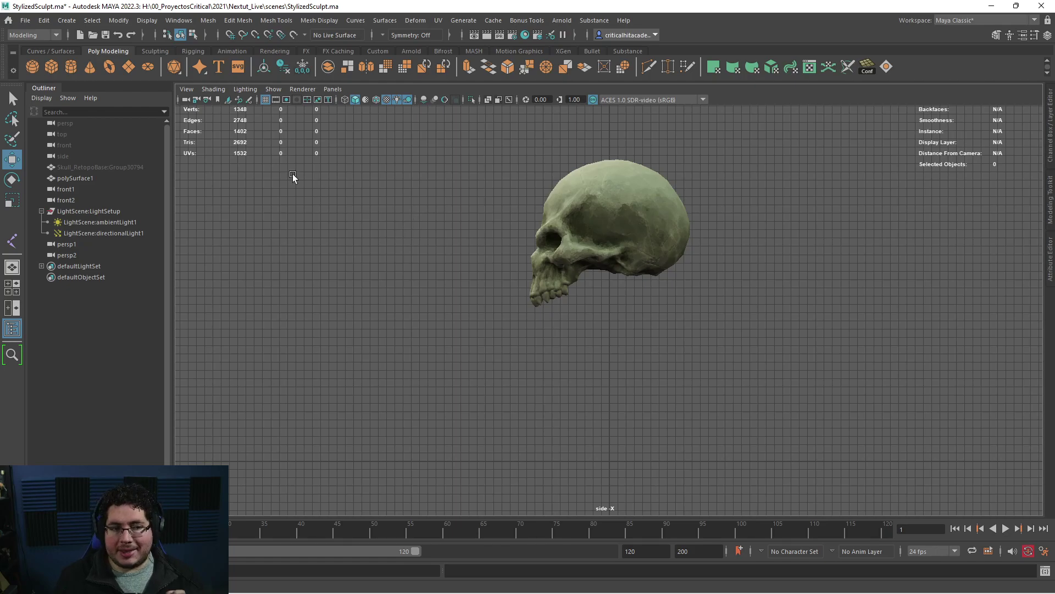
# Step: Add a Grease Pencil frame and sketch red marks at the origin and skull center, plus crossed arrows beside the skull
pyautogui.click(249, 100)
pyautogui.click(161, 102)
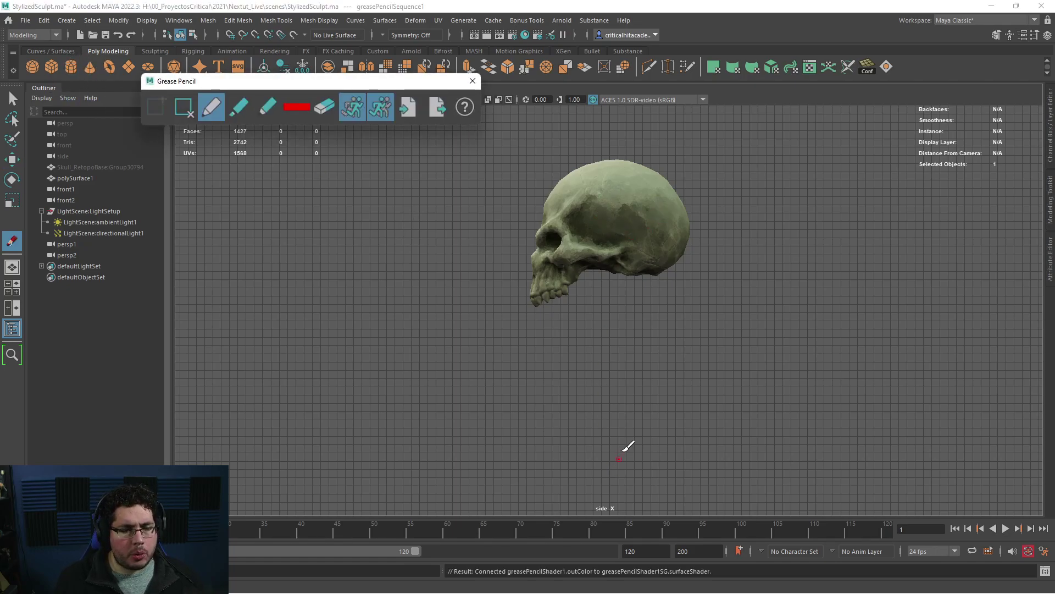
pyautogui.moveTo(616, 460); pyautogui.dragTo(604, 450)
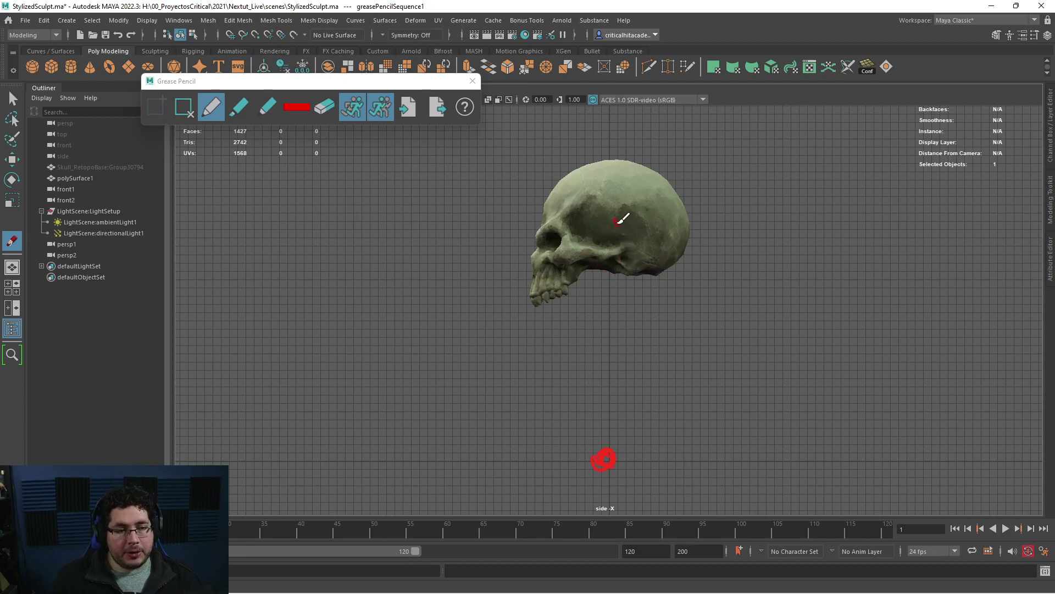
pyautogui.moveTo(613, 233); pyautogui.dragTo(622, 224)
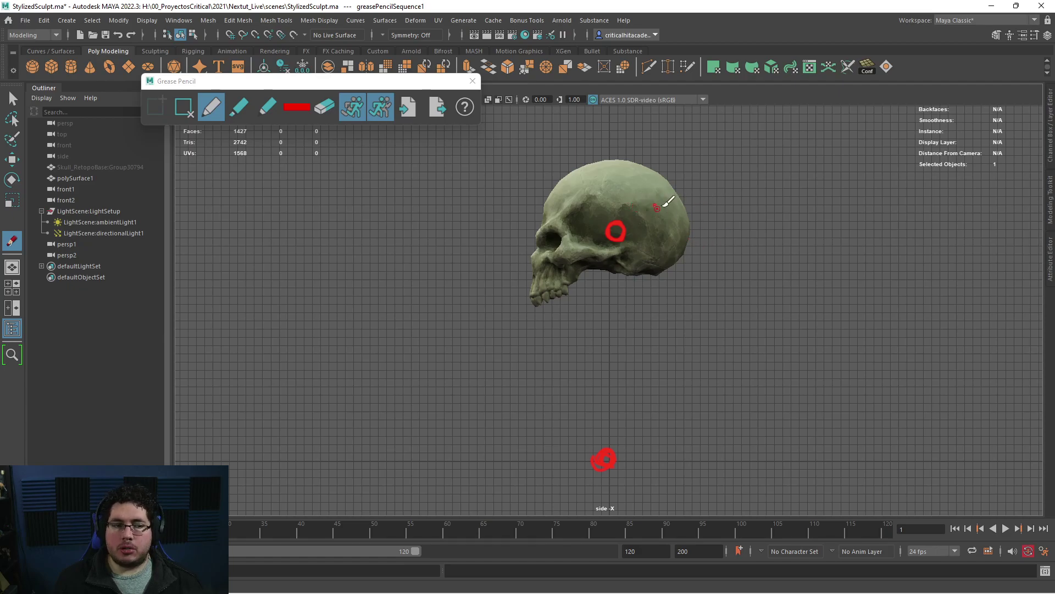
pyautogui.moveTo(747, 147)
pyautogui.mouseDown()
pyautogui.moveTo(754, 193)
pyautogui.moveTo(727, 176)
pyautogui.moveTo(759, 173)
pyautogui.moveTo(757, 157)
pyautogui.moveTo(761, 188)
pyautogui.mouseUp()
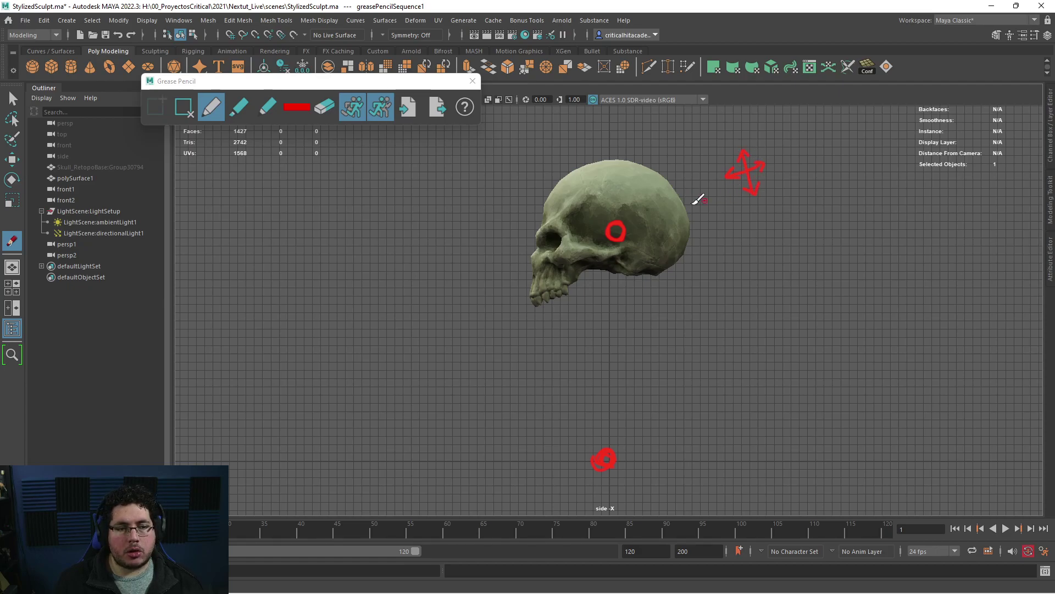
# Step: Sketch a green ring around the red mark on the skull and a curved double-headed arrow beside the head
pyautogui.click(291, 108)
pyautogui.click(367, 91)
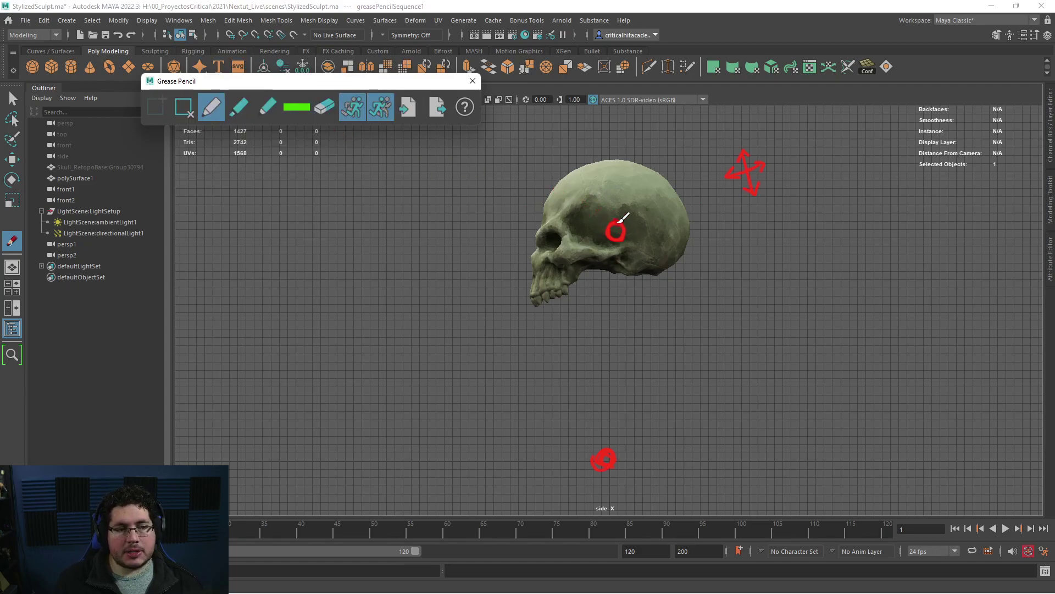
pyautogui.moveTo(612, 222)
pyautogui.mouseDown()
pyautogui.moveTo(632, 220)
pyautogui.moveTo(604, 224)
pyautogui.moveTo(606, 241)
pyautogui.moveTo(626, 243)
pyautogui.moveTo(629, 226)
pyautogui.mouseUp()
pyautogui.hotkey('ctrl', 'z')
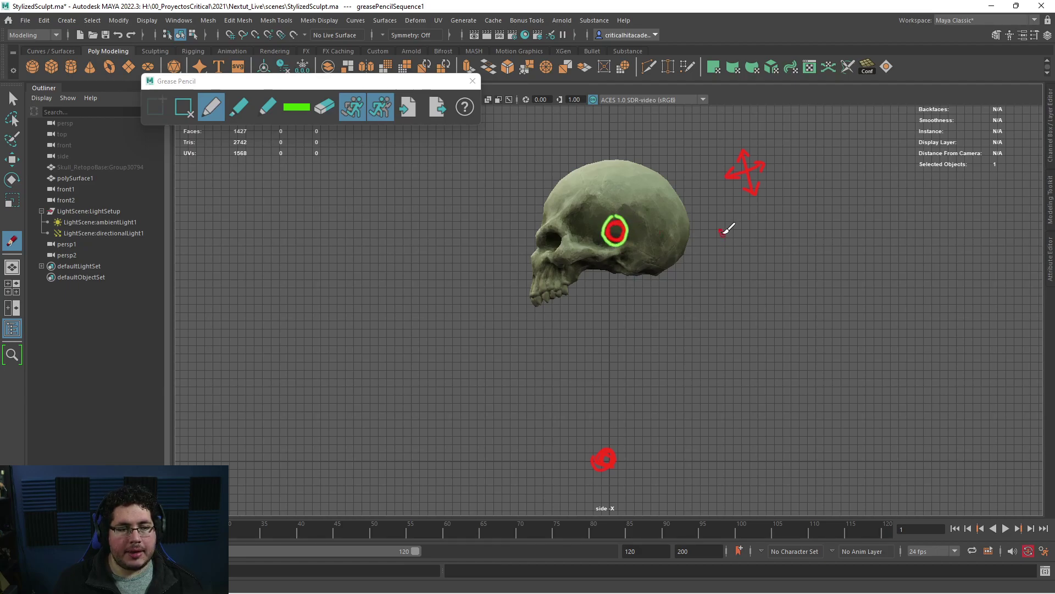
pyautogui.moveTo(724, 230)
pyautogui.mouseDown()
pyautogui.moveTo(764, 251)
pyautogui.moveTo(749, 272)
pyautogui.mouseUp()
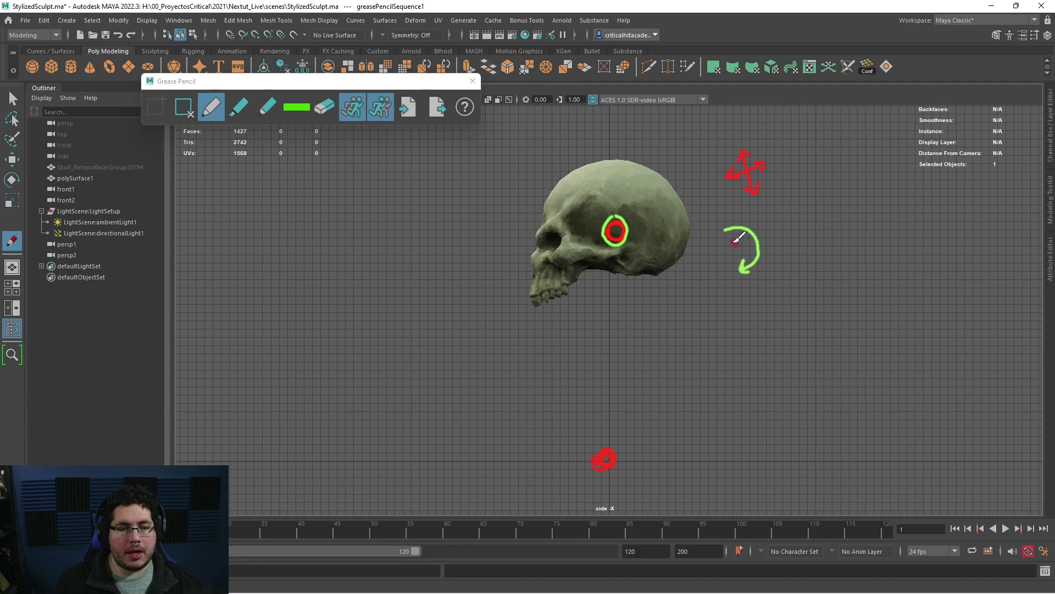
pyautogui.moveTo(727, 223); pyautogui.dragTo(730, 233)
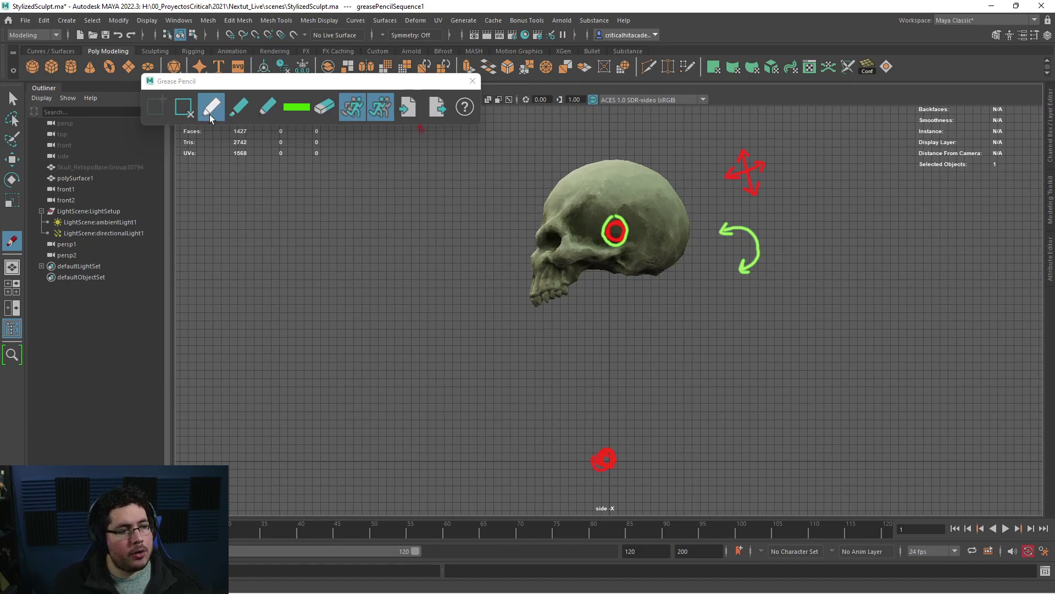
# Step: Sketch small magenta circles around the skull's eye socket
pyautogui.click(290, 108)
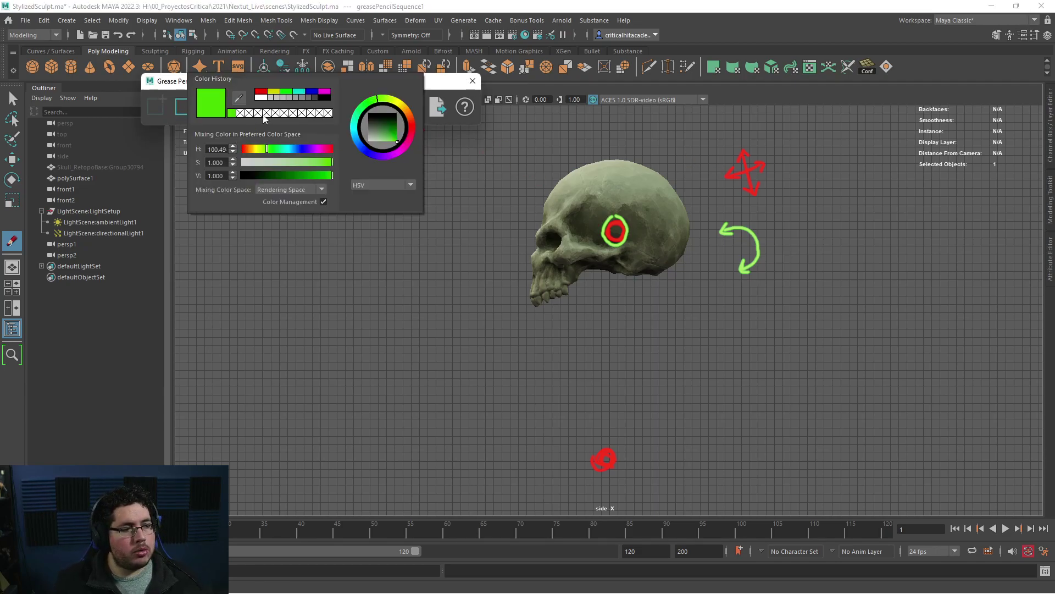
pyautogui.click(325, 92)
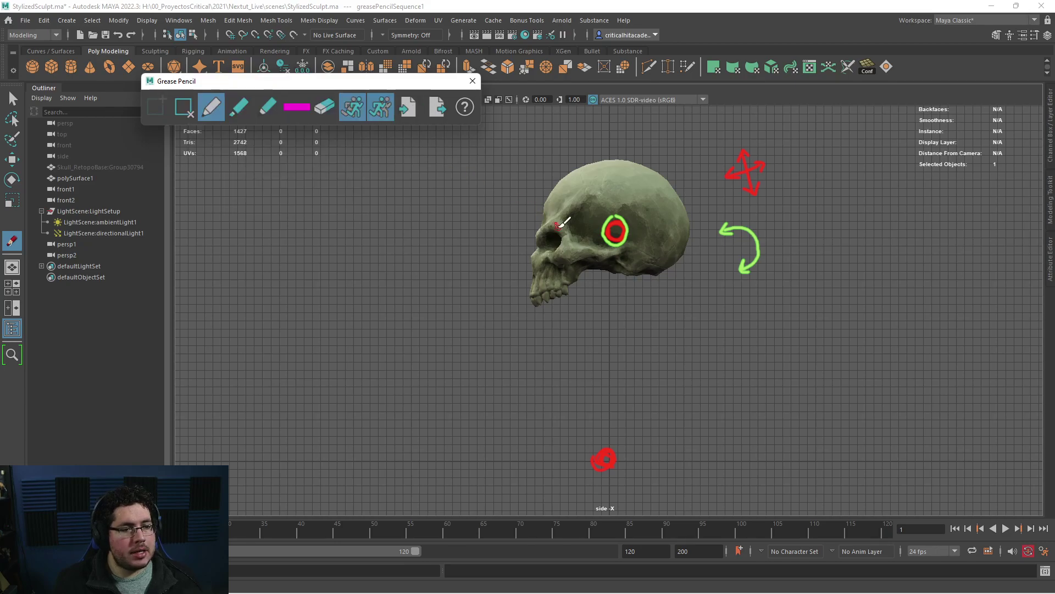
pyautogui.moveTo(552, 223)
pyautogui.mouseDown()
pyautogui.moveTo(537, 237)
pyautogui.moveTo(566, 252)
pyautogui.moveTo(547, 253)
pyautogui.mouseUp()
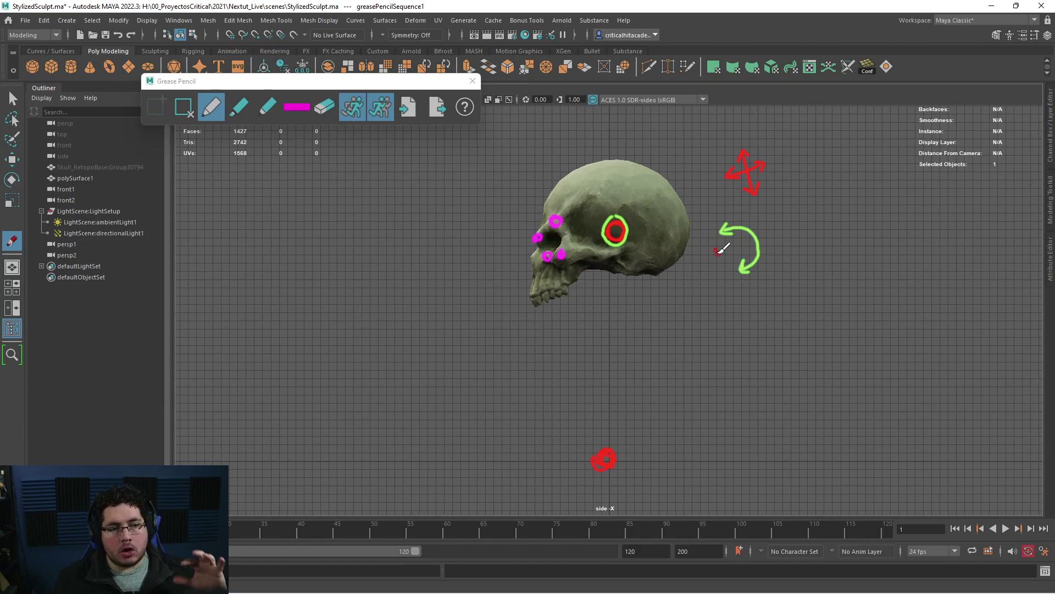
# Step: Delete the Grease Pencil frame with its annotations and close Grease Pencil
pyautogui.click(184, 108)
pyautogui.press('q')
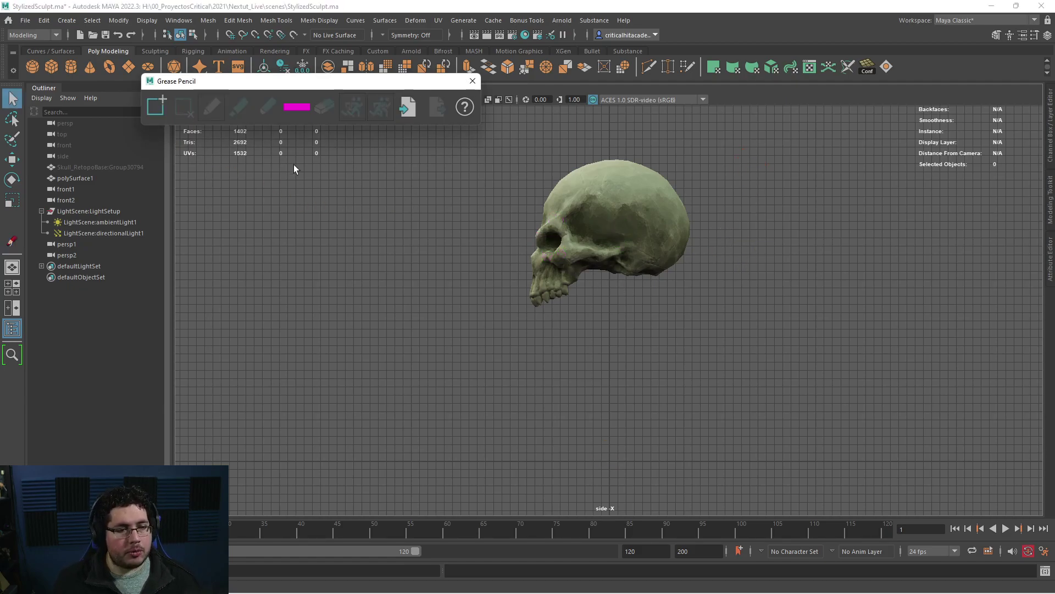
pyautogui.click(473, 81)
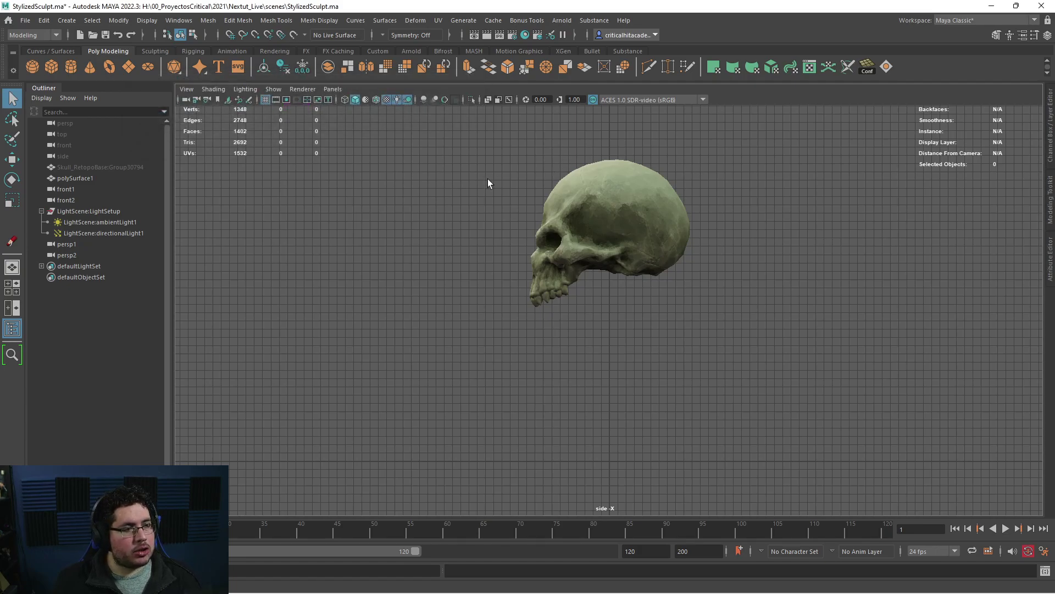
# Step: Place a new joint at the grid origin and set its Translate Y and Translate Z to 0
pyautogui.click(190, 50)
pyautogui.click(51, 67)
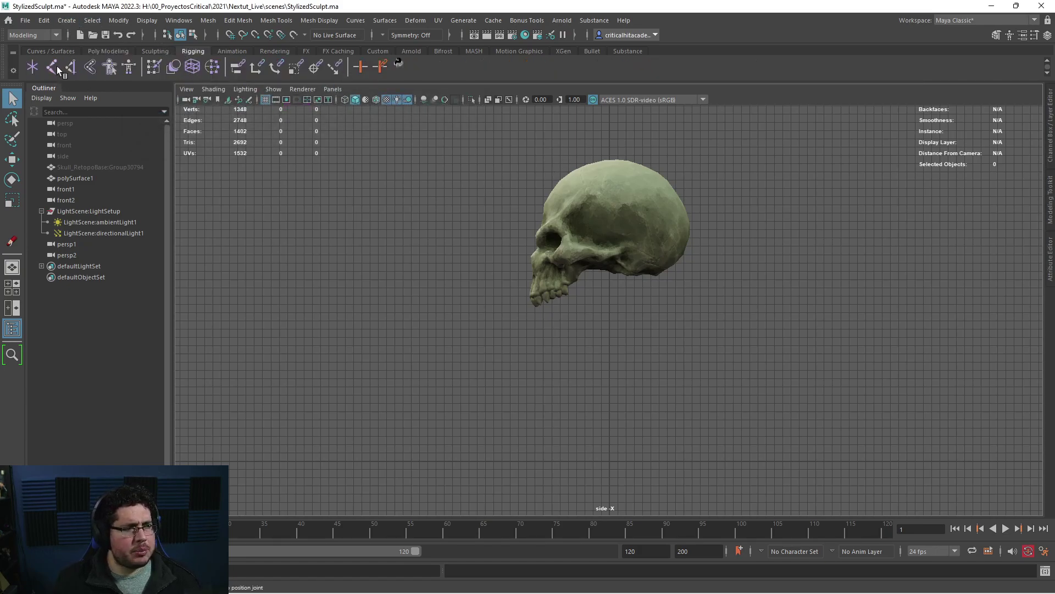
pyautogui.click(608, 463)
pyautogui.press('q')
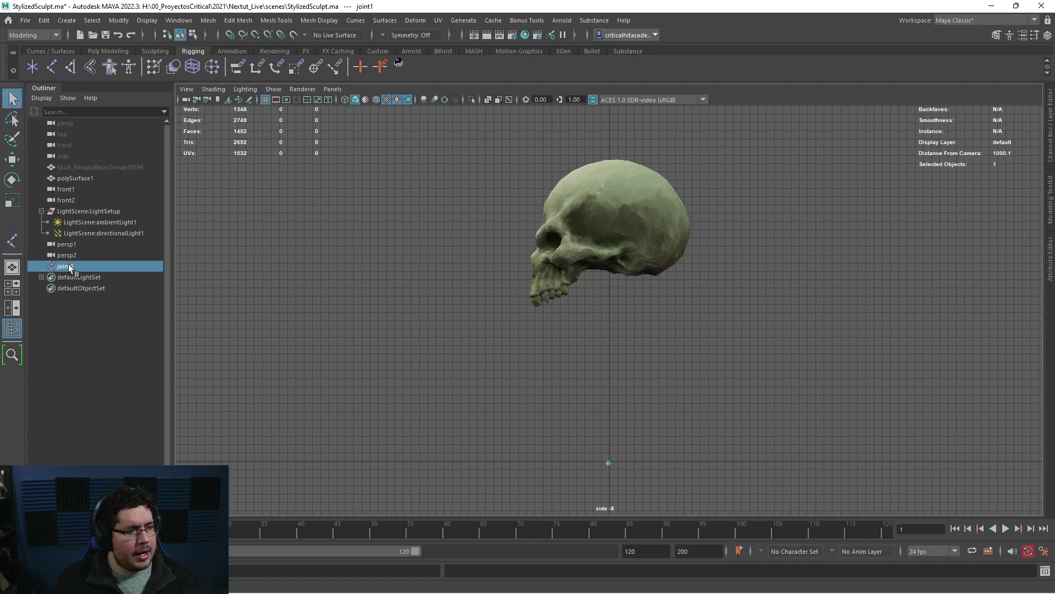
pyautogui.hotkey('ctrl', 'a')
pyautogui.hotkey('ctrl', 'a')
pyautogui.moveTo(1024, 130); pyautogui.dragTo(1030, 138)
pyautogui.write('0')
pyautogui.press('Return')
# Step: Rename the new joint Root
pyautogui.click(923, 113)
pyautogui.write('Root')
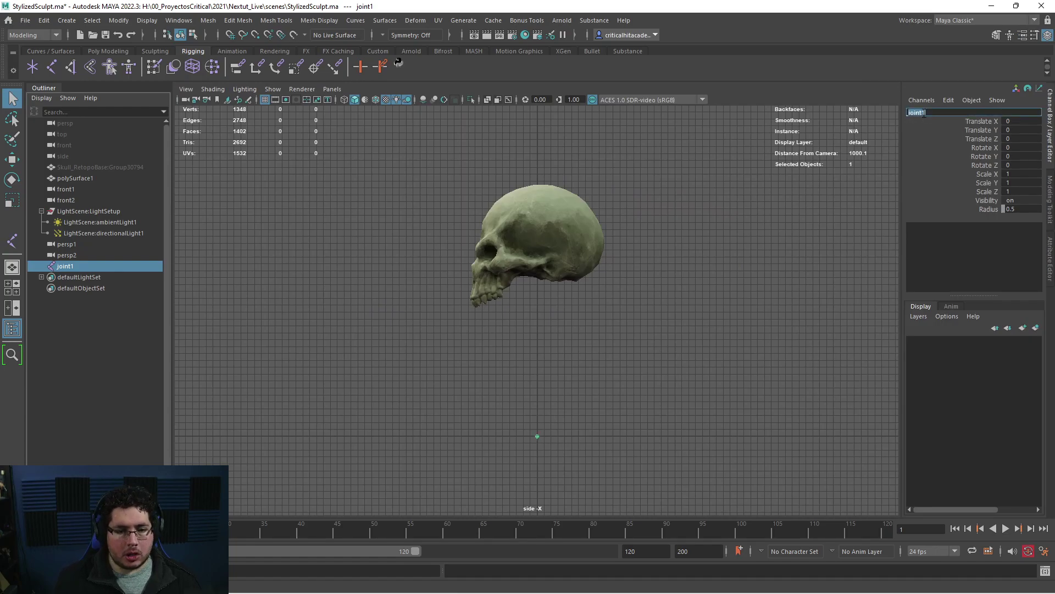
pyautogui.press('Return')
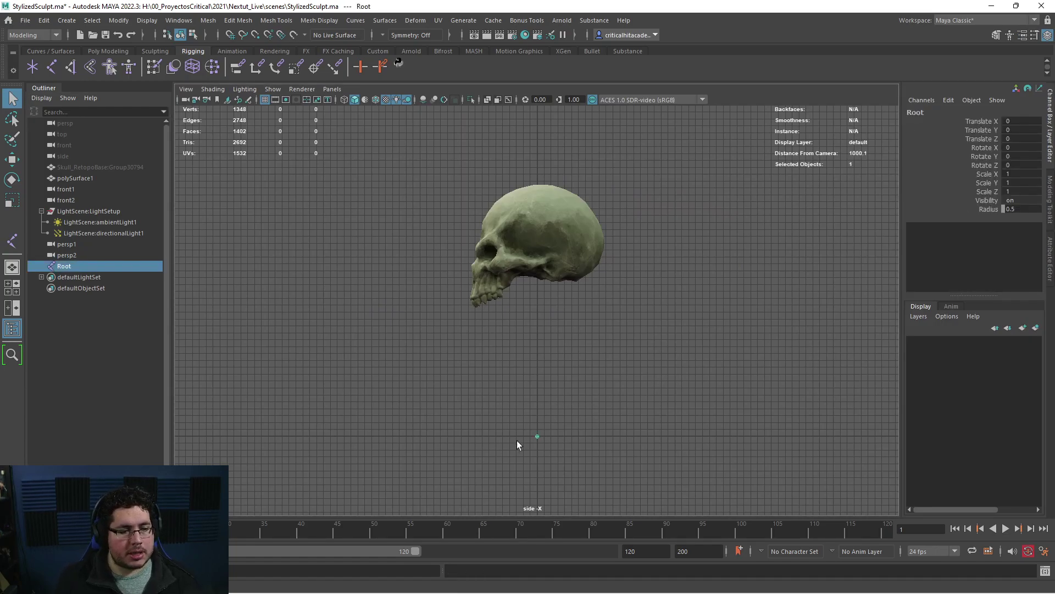
# Step: Duplicate the Root joint and move the copy straight up into the skull, to a Translate Y of about 28.7
pyautogui.hotkey('ctrl', 'd')
pyautogui.press('w')
pyautogui.moveTo(537, 377); pyautogui.dragTo(558, 179)
pyautogui.click(468, 126)
pyautogui.hotkey('ctrl', 'z')
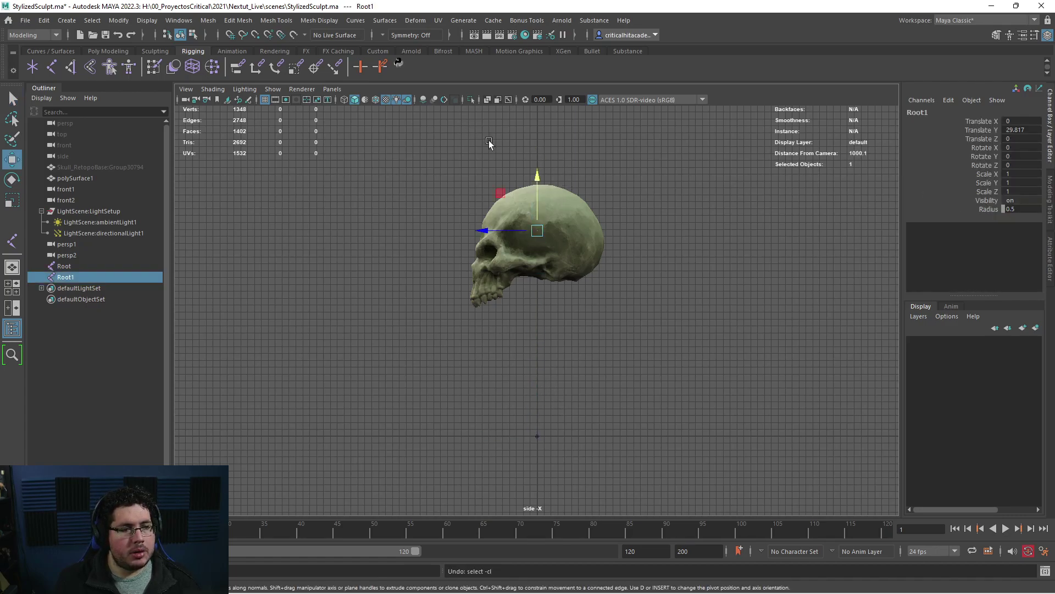
pyautogui.moveTo(539, 179); pyautogui.dragTo(543, 183)
# Step: Rename the duplicated joint inside the skull S_Translate
pyautogui.doubleClick(116, 277)
pyautogui.press('capslock')
pyautogui.press('BackSpace')
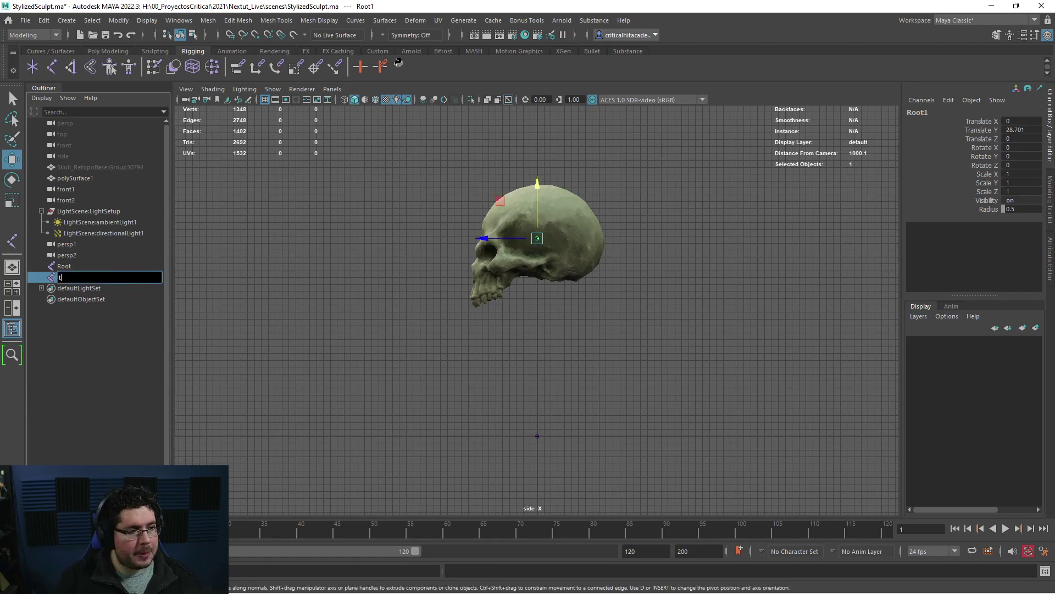
pyautogui.write('sk')
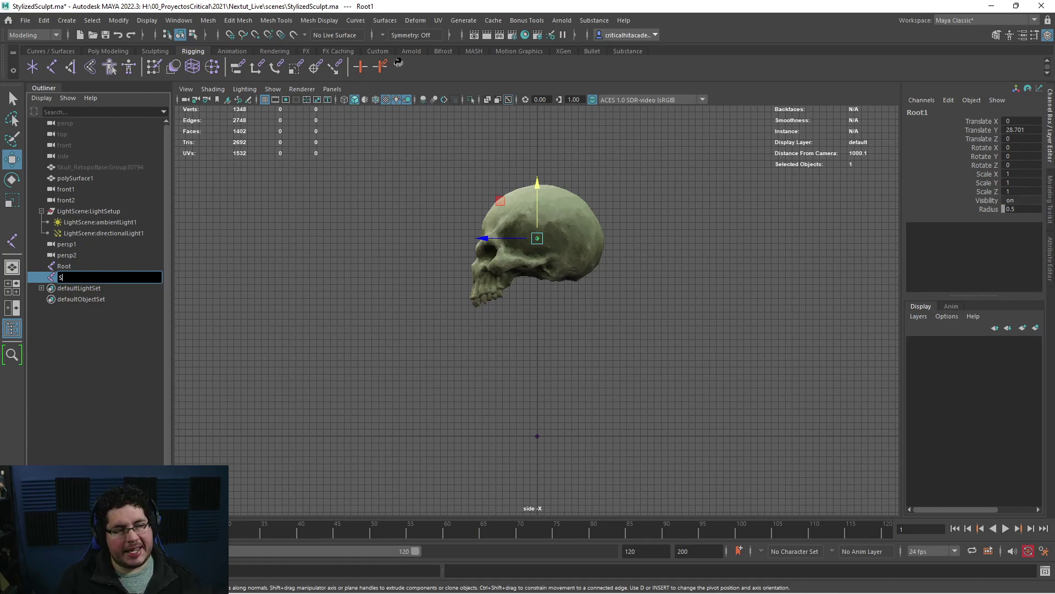
pyautogui.write('Trans')
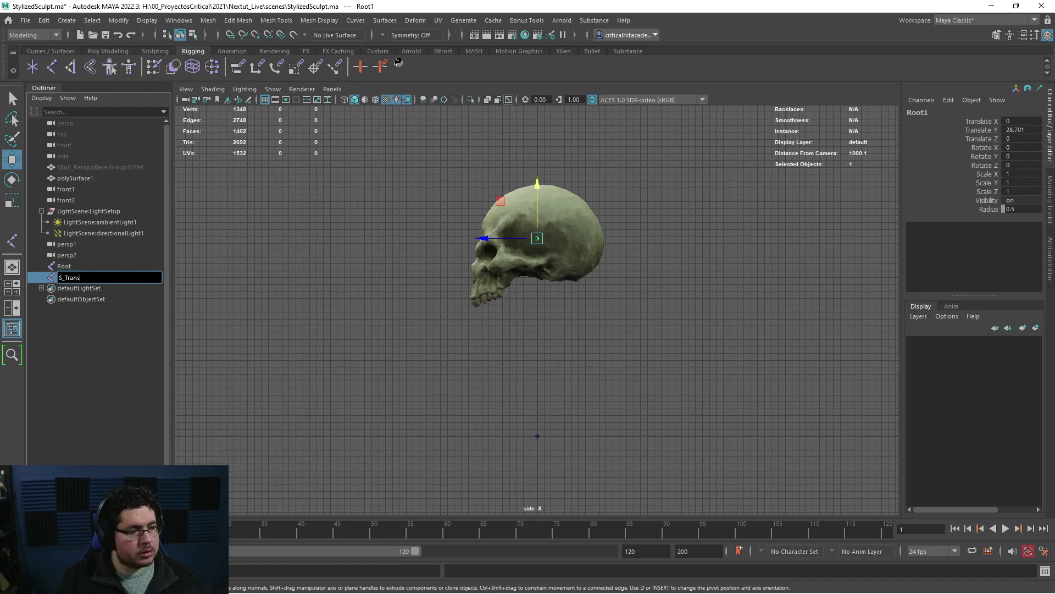
pyautogui.write('late')
pyautogui.press('Return')
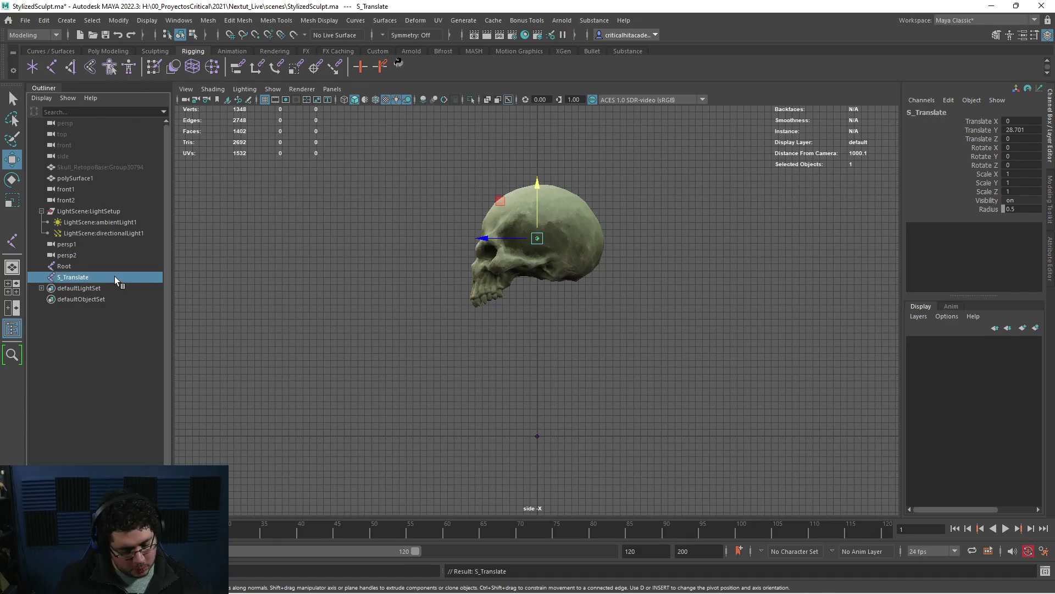
# Step: Duplicate the S_Translate joint and rename the copy S_Rotate
pyautogui.hotkey('ctrl', 'd')
pyautogui.doubleClick(66, 288)
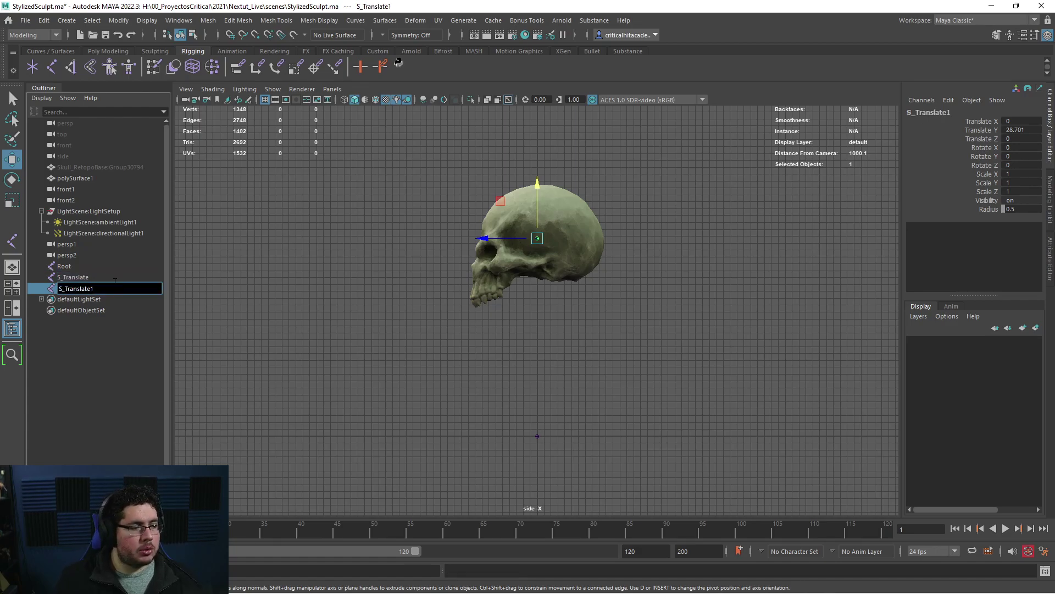
pyautogui.press('BackSpace')
pyautogui.write('Rotate')
pyautogui.press('Return')
# Step: Parent S_Rotate under S_Translate, and parent S_Translate under Root
pyautogui.moveTo(97, 288); pyautogui.dragTo(94, 280, button='middle')
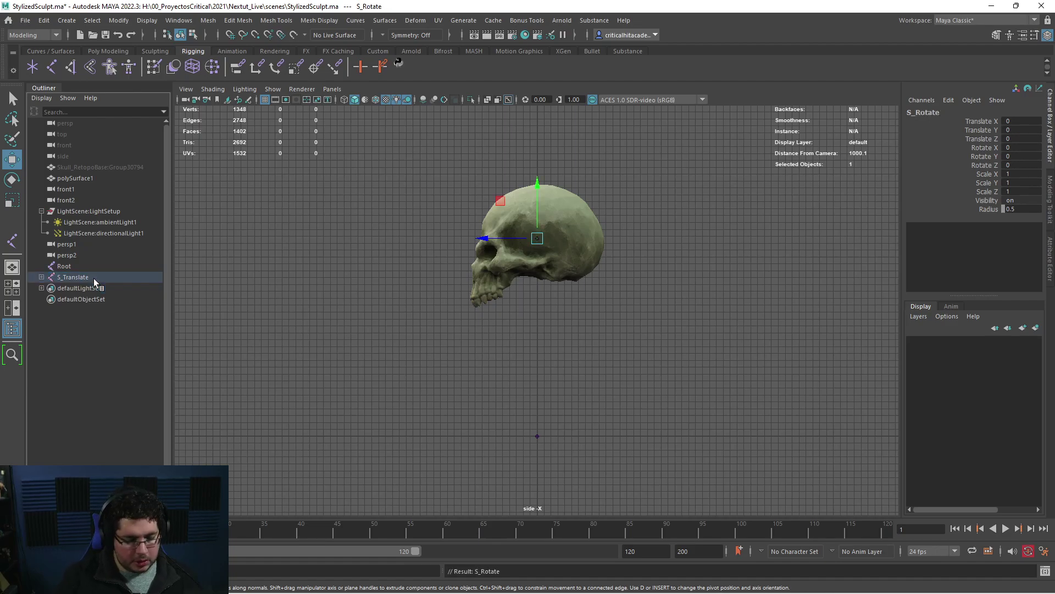
pyautogui.click(73, 277)
pyautogui.click(41, 277)
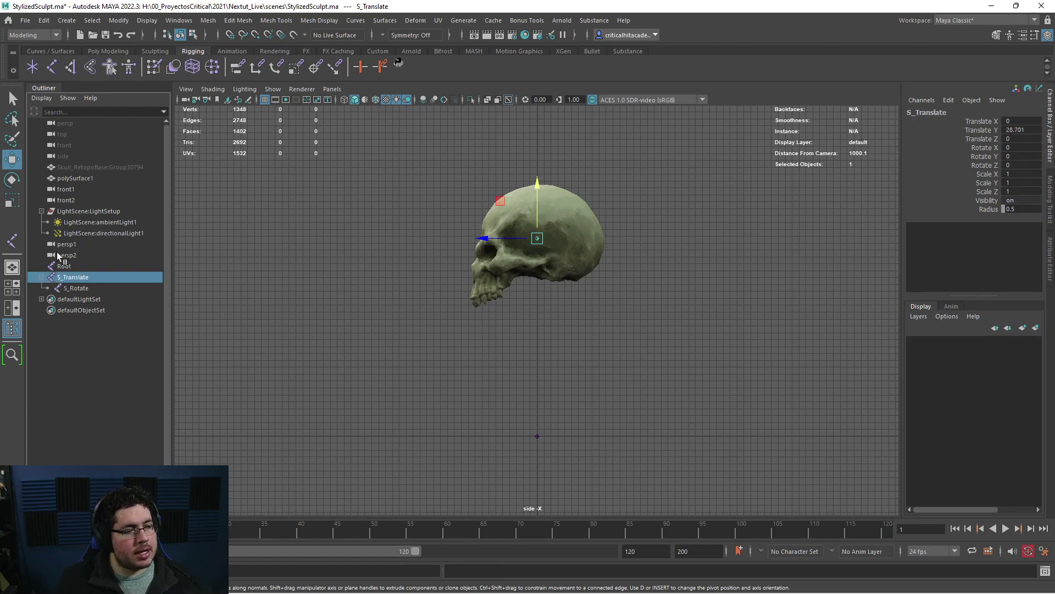
pyautogui.doubleClick(398, 12)
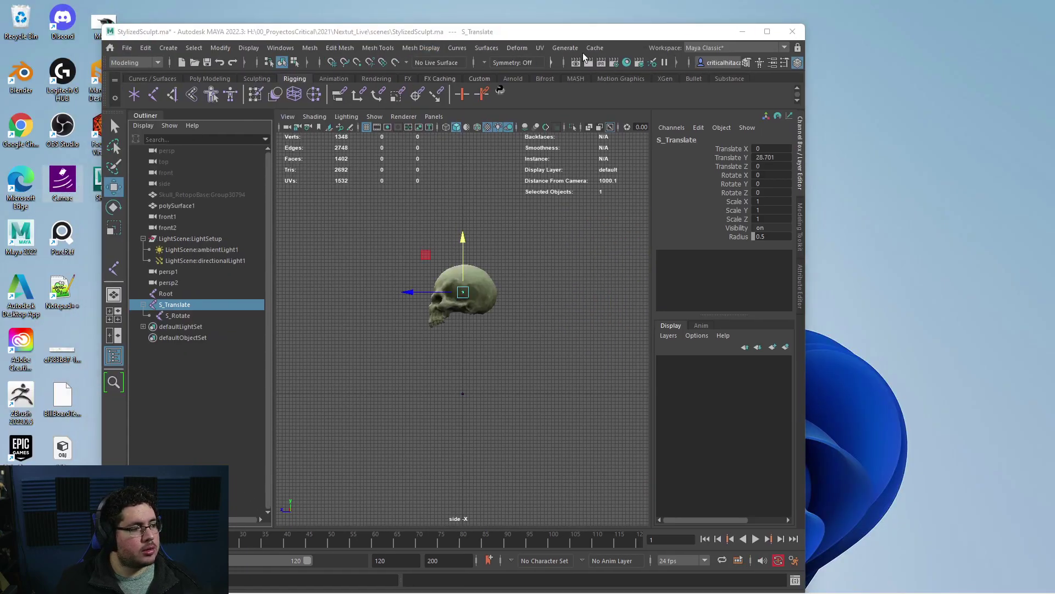
pyautogui.press('super+Up')
pyautogui.moveTo(78, 275); pyautogui.dragTo(75, 265, button='middle')
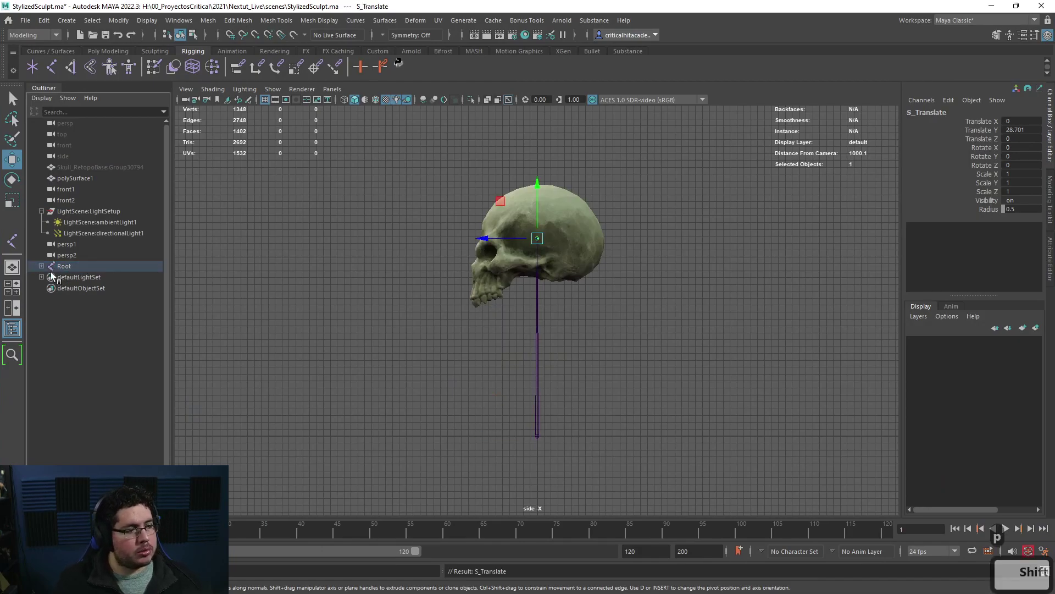
# Step: Test the joint hierarchy by moving Root and S_Translate along Z, undoing each move
pyautogui.click(51, 267)
pyautogui.moveTo(509, 434); pyautogui.dragTo(427, 430)
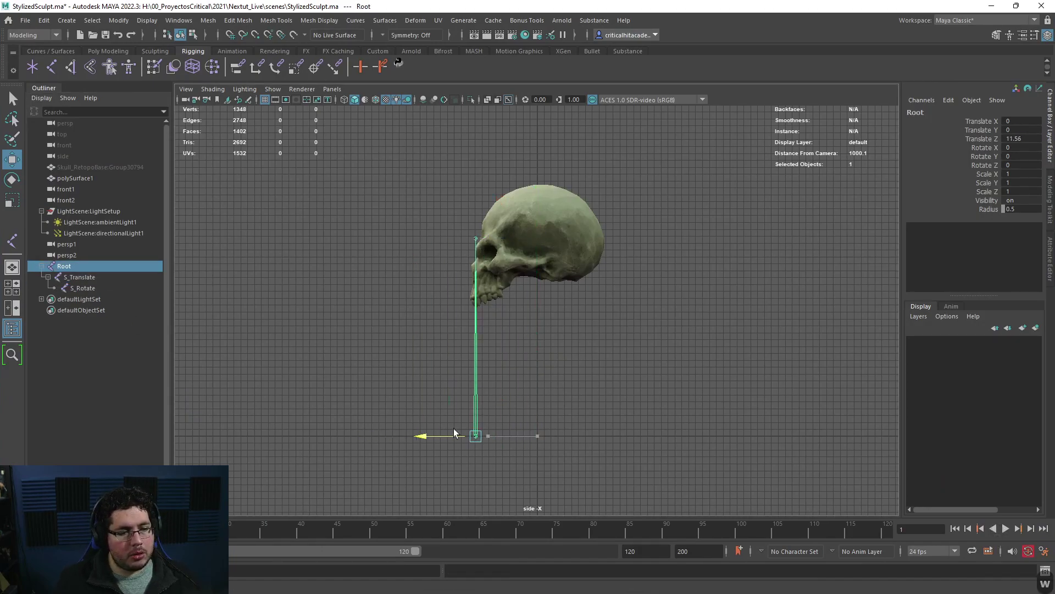
pyautogui.hotkey('ctrl', 'z')
pyautogui.click(77, 277)
pyautogui.moveTo(492, 237)
pyautogui.mouseDown()
pyautogui.moveTo(451, 243)
pyautogui.moveTo(487, 245)
pyautogui.mouseUp()
pyautogui.moveTo(486, 248); pyautogui.dragTo(436, 255)
pyautogui.hotkey('ctrl', 'z')
pyautogui.moveTo(491, 236); pyautogui.dragTo(405, 255)
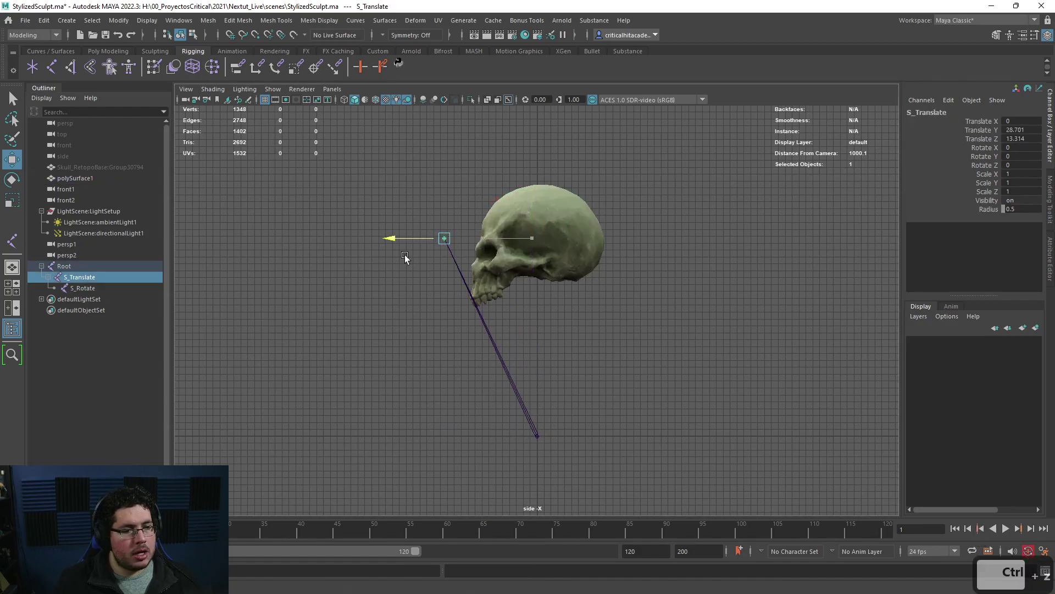
pyautogui.hotkey('ctrl', 'z')
pyautogui.hotkey('ctrl', 'z')
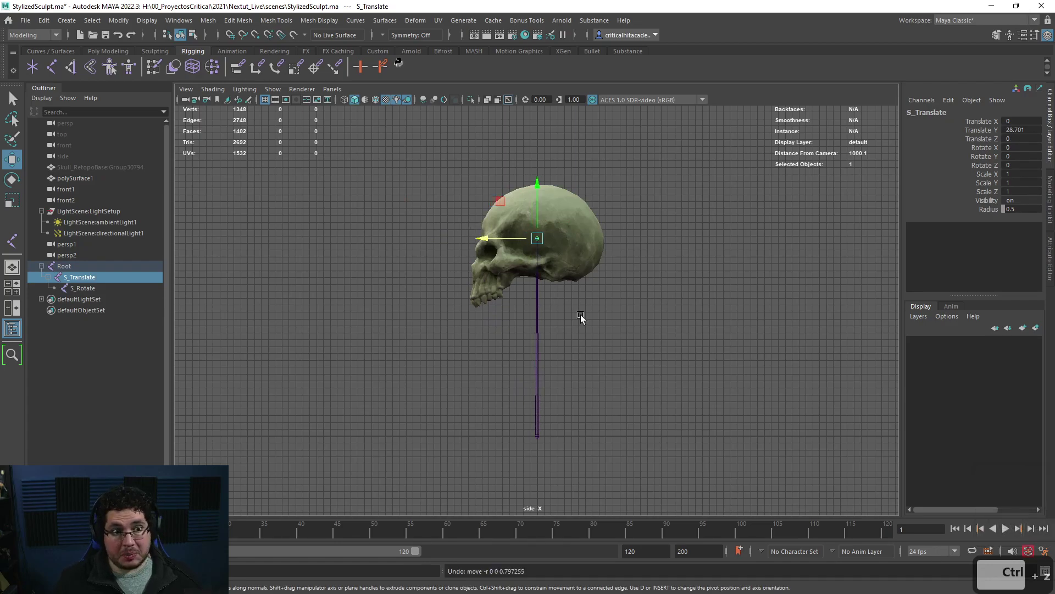
# Step: Create a separate joint just in front of the skull's eye socket in the side view, at about Y 27.8, Z 11.6
pyautogui.click(624, 328)
pyautogui.click(51, 66)
pyautogui.click(456, 244)
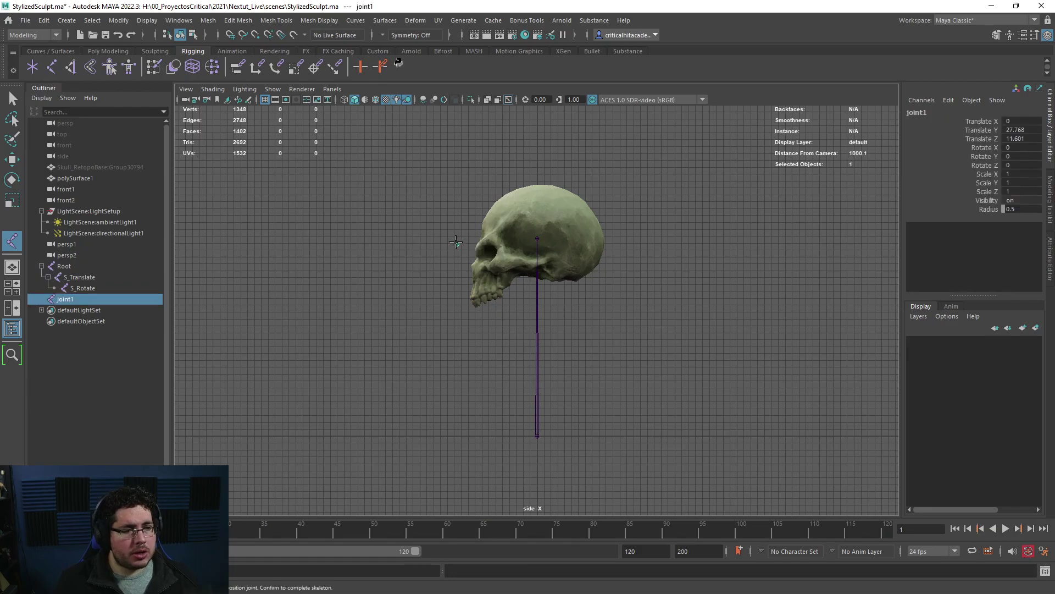
pyautogui.press('w')
# Step: In the perspective view, move the new joint to the inner upper edge of the left eye socket, about X 1.12, Y 26.94, Z 8.01
pyautogui.press('space')
pyautogui.moveTo(486, 277); pyautogui.dragTo(534, 269)
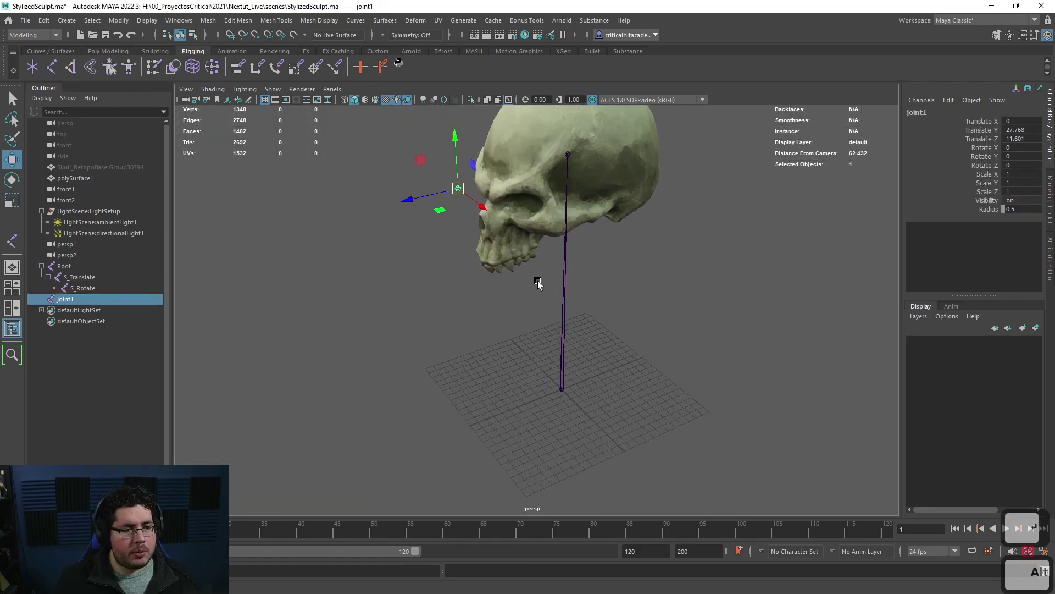
pyautogui.keyDown('alt'); pyautogui.moveTo(535, 269); pyautogui.dragTo(539, 313, button='middle'); pyautogui.keyUp('alt')
pyautogui.keyDown('alt'); pyautogui.moveTo(539, 313); pyautogui.dragTo(548, 338, button='right'); pyautogui.keyUp('alt')
pyautogui.moveTo(408, 260); pyautogui.dragTo(466, 247)
pyautogui.moveTo(498, 190); pyautogui.dragTo(448, 234)
pyautogui.keyDown('alt'); pyautogui.moveTo(448, 237); pyautogui.dragTo(499, 263, button='middle'); pyautogui.keyUp('alt')
pyautogui.keyDown('alt'); pyautogui.moveTo(499, 263); pyautogui.dragTo(490, 276, button='right'); pyautogui.keyUp('alt')
pyautogui.keyDown('alt'); pyautogui.moveTo(490, 276); pyautogui.dragTo(529, 321, button='middle'); pyautogui.keyUp('alt')
pyautogui.moveTo(475, 304); pyautogui.dragTo(792, 281)
pyautogui.keyDown('alt'); pyautogui.moveTo(785, 242); pyautogui.dragTo(718, 296); pyautogui.keyUp('alt')
pyautogui.moveTo(611, 296); pyautogui.dragTo(611, 272)
pyautogui.moveTo(580, 339); pyautogui.dragTo(331, 339)
pyautogui.keyDown('alt'); pyautogui.moveTo(331, 339); pyautogui.dragTo(426, 309, button='right'); pyautogui.keyUp('alt')
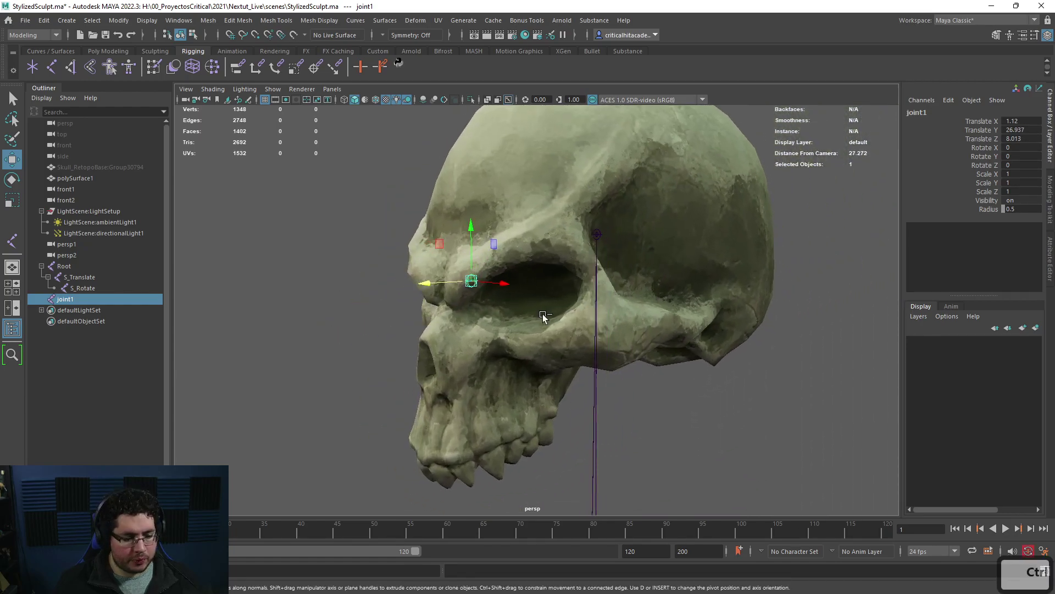
# Step: Duplicate the eye socket joint and move the copy to the socket's outer upper edge, about X 4.04, Y 28.99, Z 5.89
pyautogui.hotkey('ctrl', 'd')
pyautogui.moveTo(501, 282); pyautogui.dragTo(584, 279)
pyautogui.moveTo(546, 233); pyautogui.dragTo(608, 366)
pyautogui.hotkey('ctrl', 'z')
pyautogui.keyDown('alt'); pyautogui.moveTo(602, 445); pyautogui.dragTo(611, 267); pyautogui.keyUp('alt')
# Step: Duplicate the outer upper joint and move the copy to the socket's outer lower edge, about X 5.55, Y 24.96, Z 5.89
pyautogui.hotkey('ctrl', 'd')
pyautogui.moveTo(647, 327); pyautogui.dragTo(678, 333)
pyautogui.moveTo(635, 273); pyautogui.dragTo(634, 281)
# Step: Duplicate the outer lower joint and move the copy to the socket's inner lower edge, about X 2.40, Y 24.96, Z 7.01
pyautogui.hotkey('ctrl', 'd')
pyautogui.moveTo(679, 335); pyautogui.dragTo(617, 328)
pyautogui.click(597, 318)
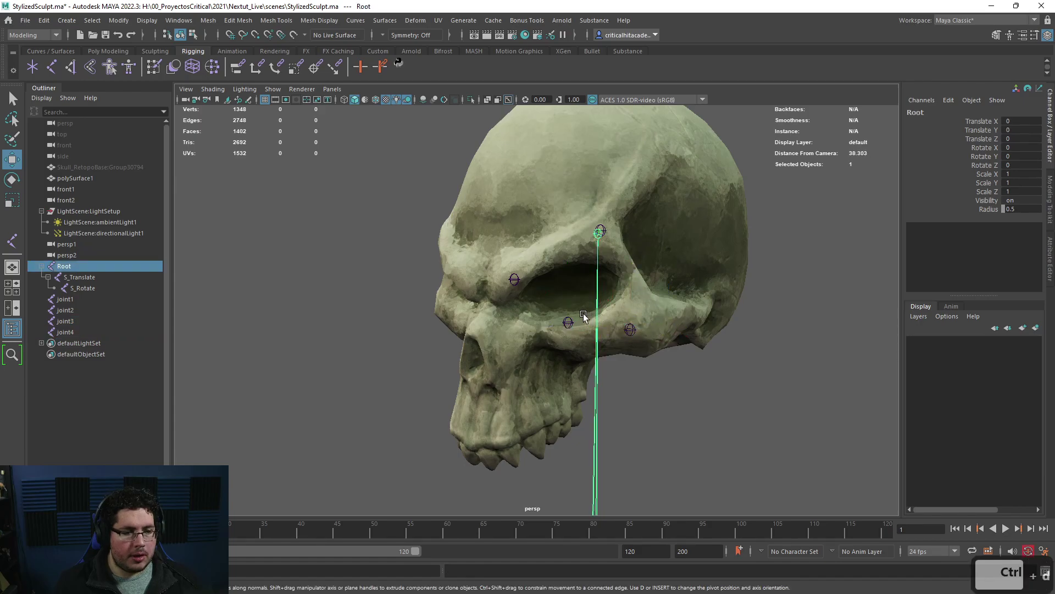
pyautogui.hotkey('ctrl', 'z')
pyautogui.moveTo(552, 327); pyautogui.dragTo(437, 356)
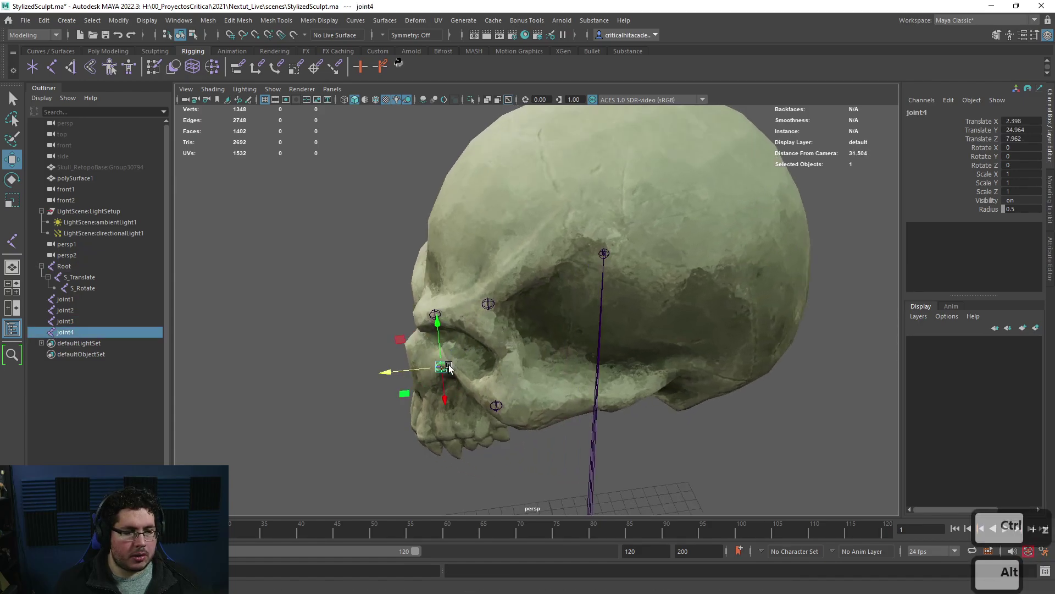
pyautogui.keyDown('alt'); pyautogui.moveTo(437, 356); pyautogui.dragTo(456, 349, button='middle'); pyautogui.keyUp('alt')
pyautogui.keyDown('alt'); pyautogui.moveTo(456, 349); pyautogui.dragTo(470, 363, button='right'); pyautogui.keyUp('alt')
pyautogui.keyDown('alt'); pyautogui.moveTo(470, 363); pyautogui.dragTo(457, 379); pyautogui.keyUp('alt')
pyautogui.moveTo(383, 397); pyautogui.dragTo(467, 370)
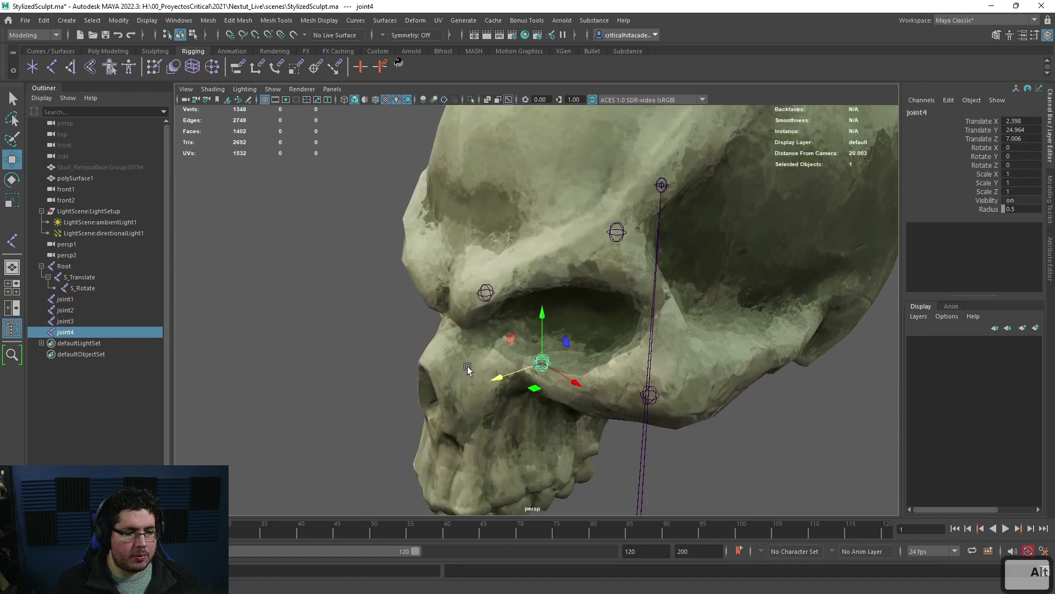
pyautogui.click(429, 340)
# Step: Rename joint1, at the inner upper edge of the eye socket, L_IEUL
pyautogui.keyDown('alt'); pyautogui.moveTo(429, 339); pyautogui.dragTo(414, 338, button='right'); pyautogui.keyUp('alt')
pyautogui.keyDown('alt'); pyautogui.moveTo(415, 338); pyautogui.dragTo(168, 300); pyautogui.keyUp('alt')
pyautogui.click(71, 298)
pyautogui.doubleClick(70, 298)
pyautogui.press('capslock')
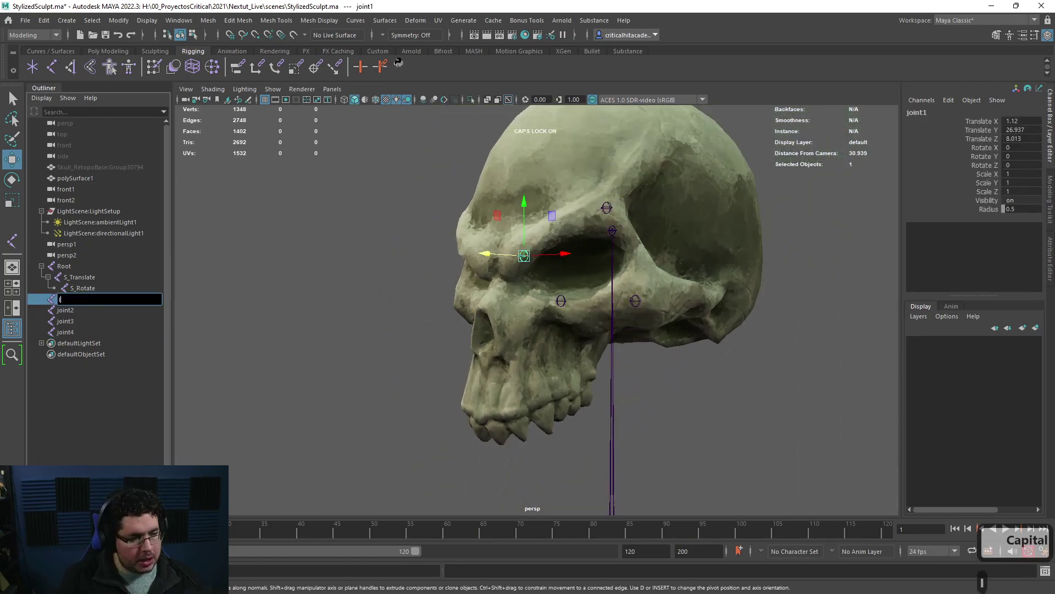
pyautogui.press('capslock')
pyautogui.press('BackSpace')
pyautogui.press('capslock')
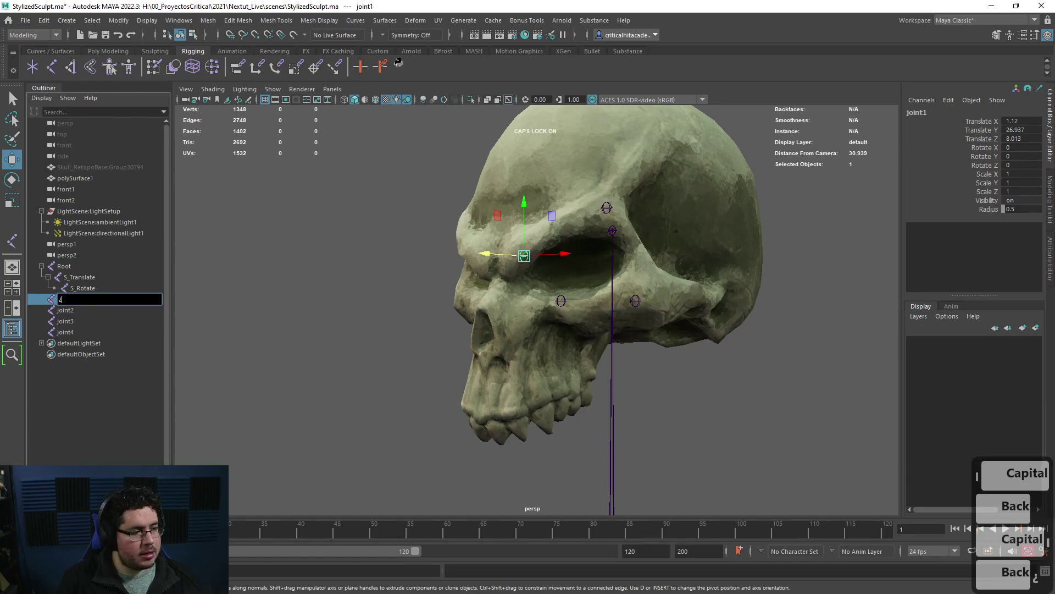
pyautogui.write('L')
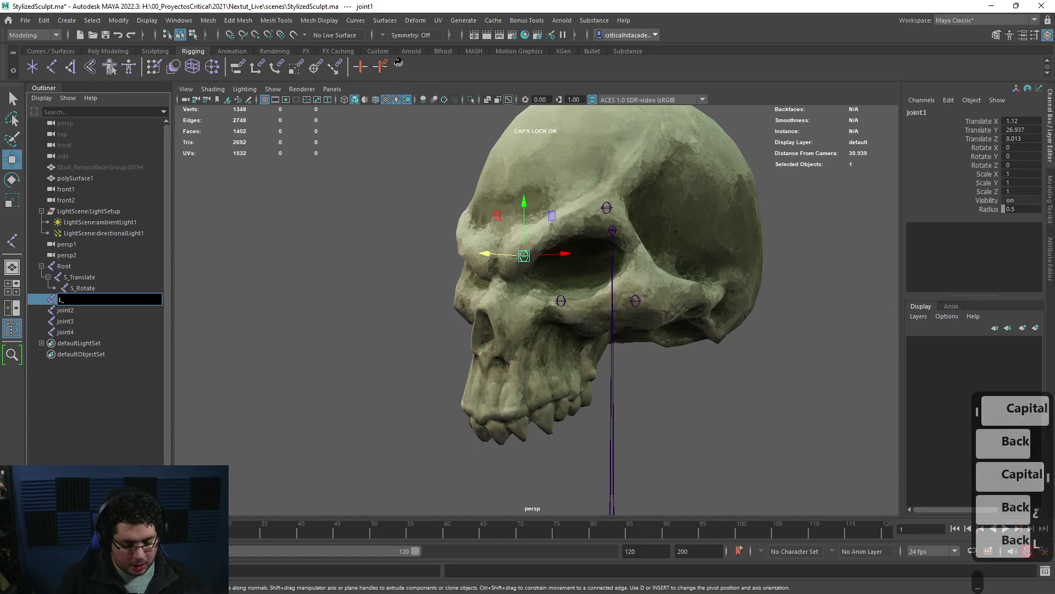
pyautogui.write('_I')
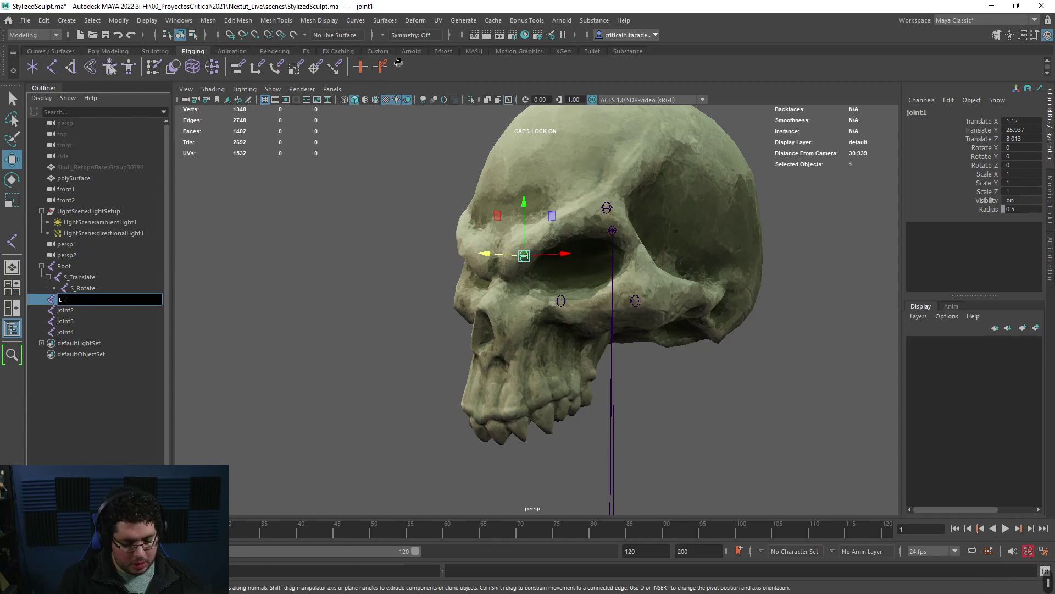
pyautogui.write('EL')
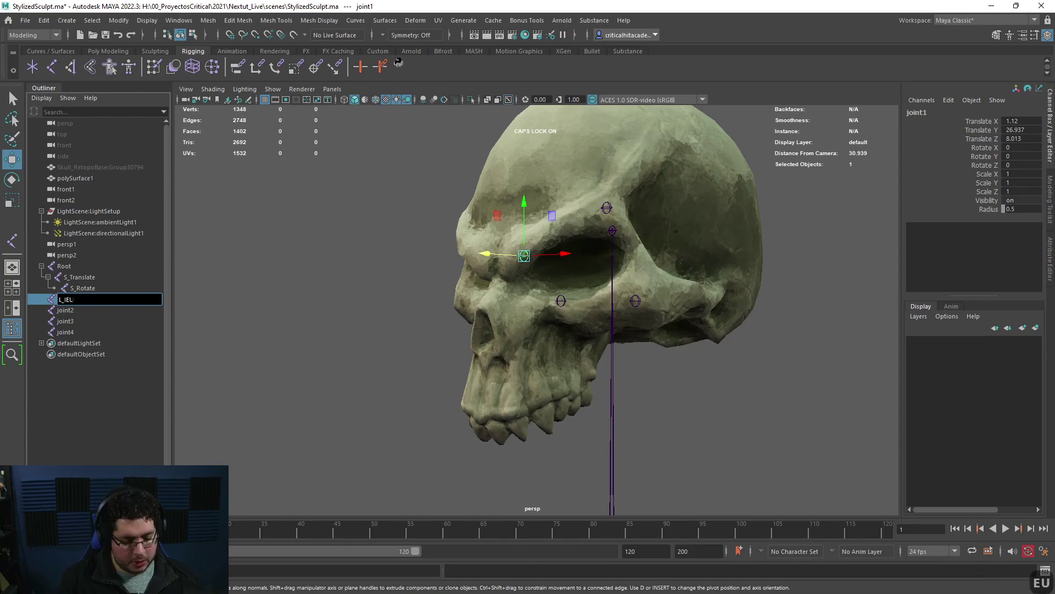
pyautogui.write('I')
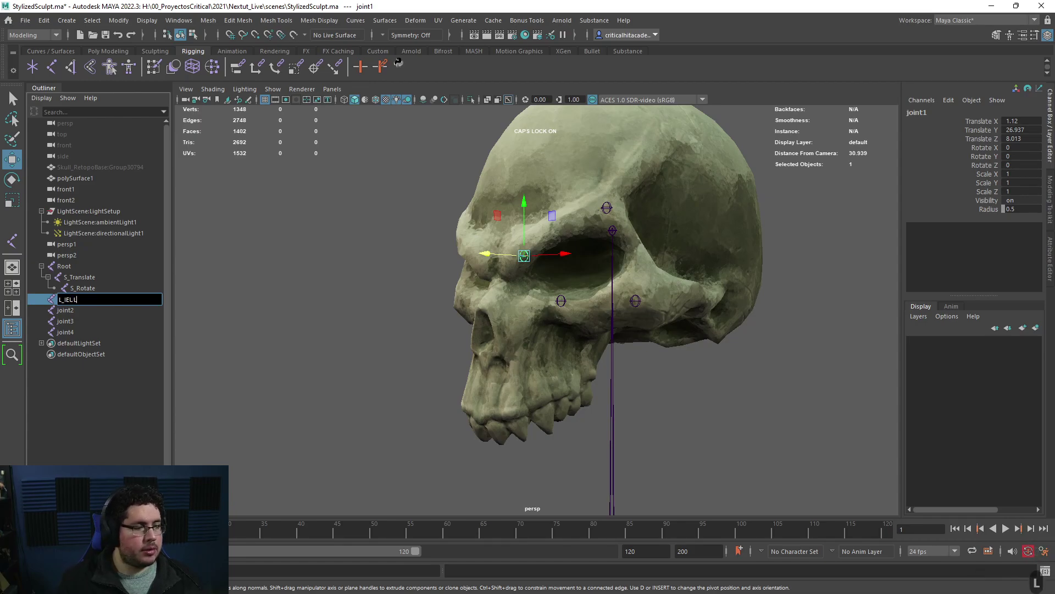
# Step: Rename joint2, at the outer upper edge of the eye socket, L_EEUL
pyautogui.doubleClick(97, 311)
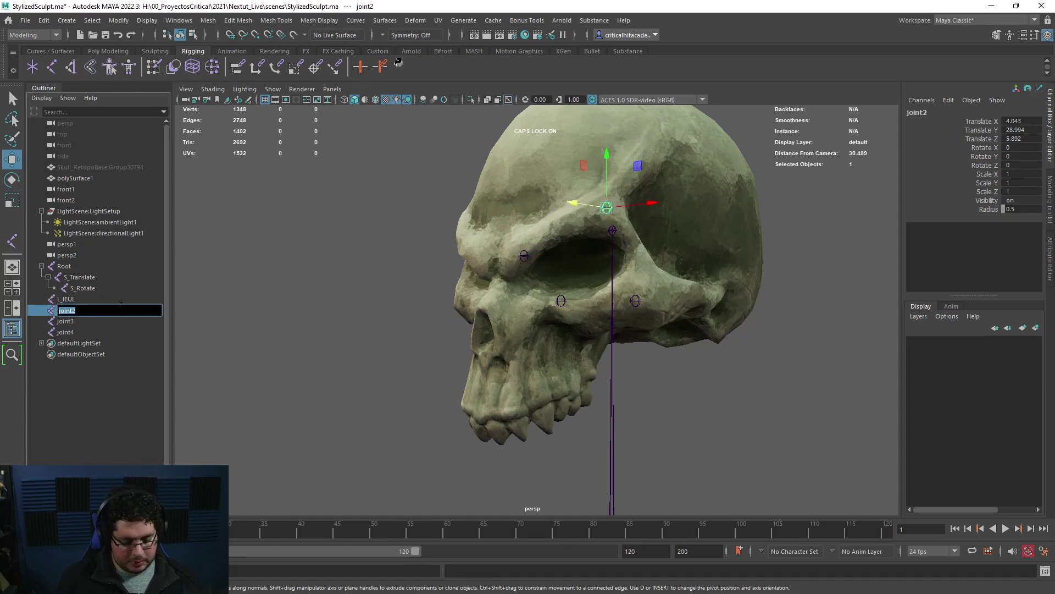
pyautogui.write('L_EE')
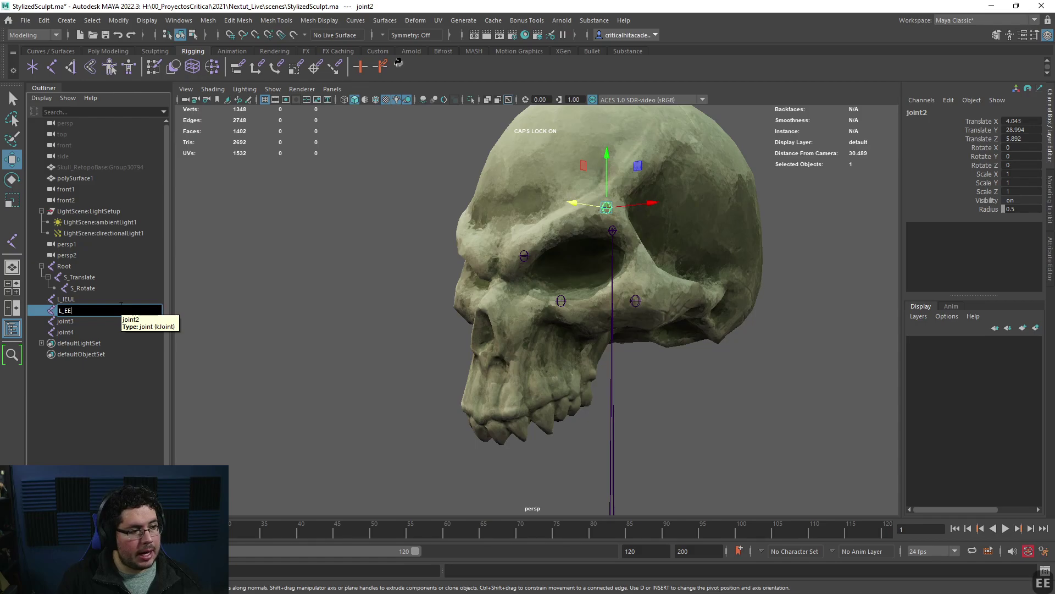
pyautogui.write('UL')
# Step: Rename joint3, at the outer lower edge of the eye socket, L_EELL
pyautogui.doubleClick(101, 323)
pyautogui.press('BackSpace')
pyautogui.press('BackSpace')
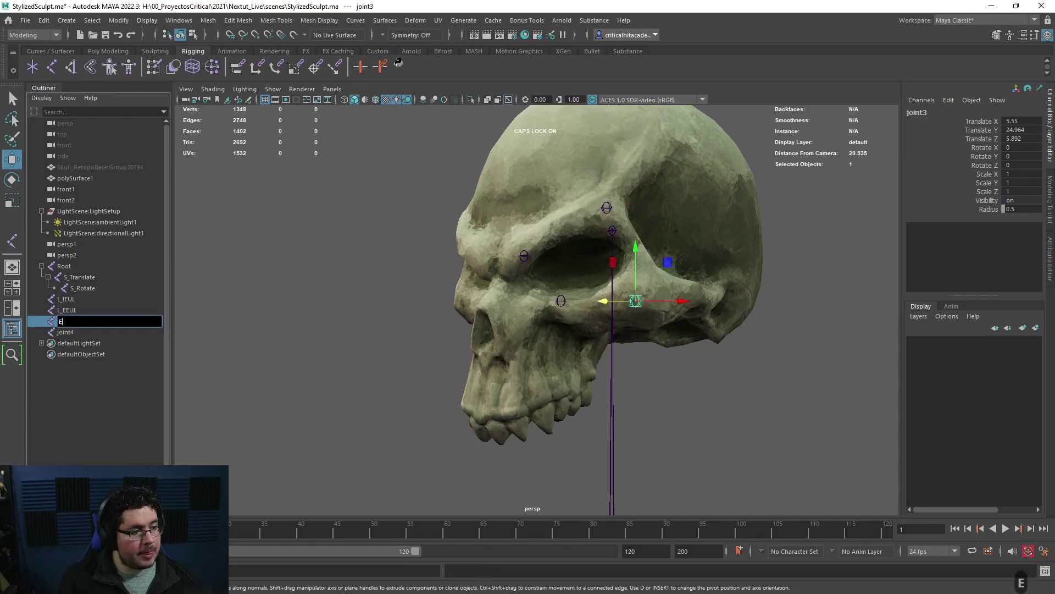
pyautogui.write('L_EE')
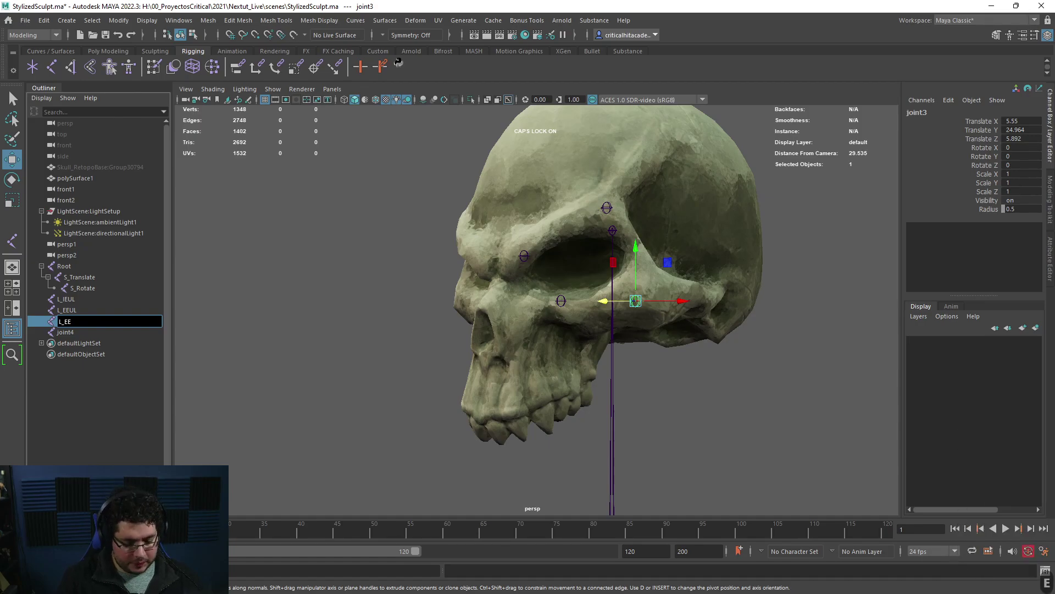
pyautogui.write('L')
pyautogui.write('L')
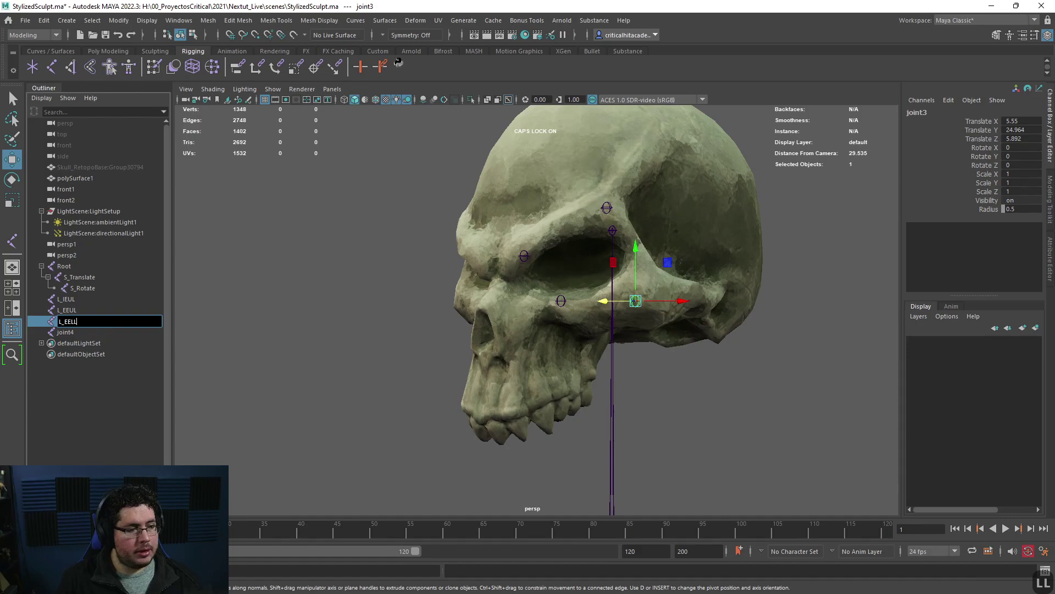
pyautogui.press('Return')
# Step: Rename joint4, at the inner lower edge of the eye socket, L_IELL
pyautogui.doubleClick(88, 332)
pyautogui.write('L')
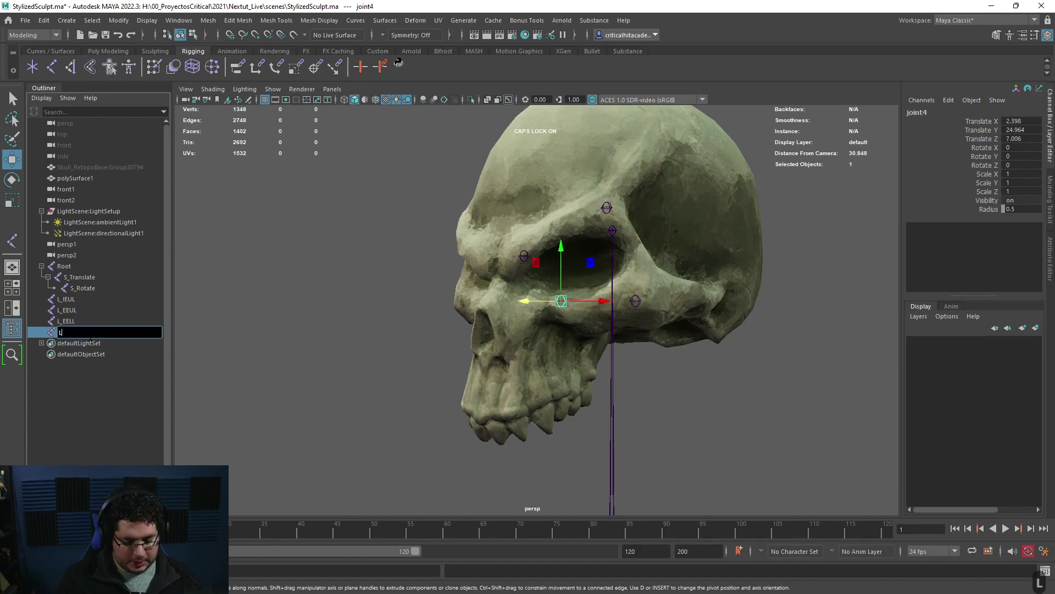
pyautogui.write('_')
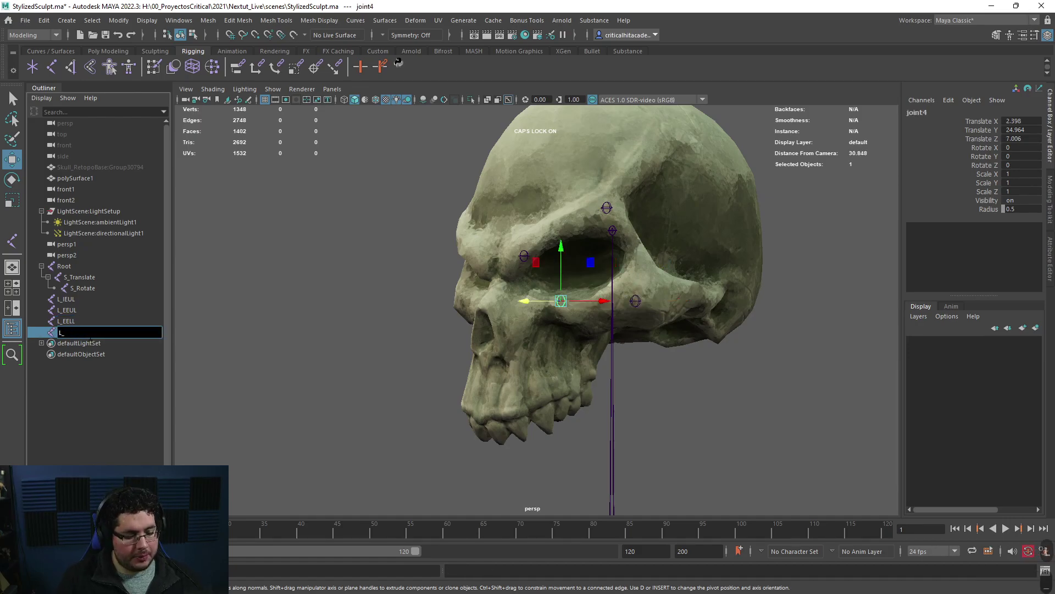
pyautogui.write('IO')
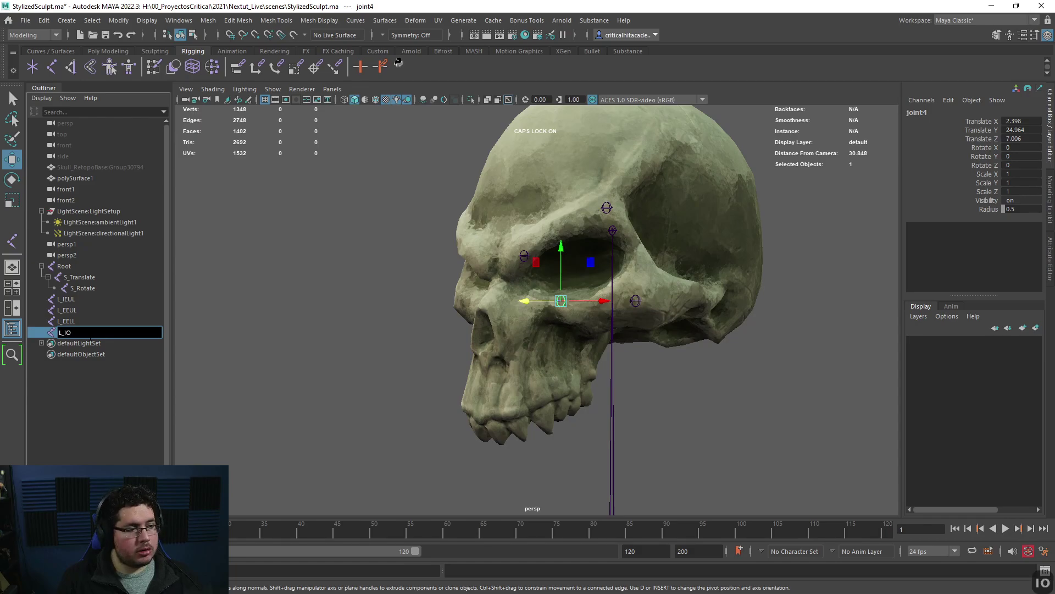
pyautogui.press('BackSpace')
pyautogui.write('E')
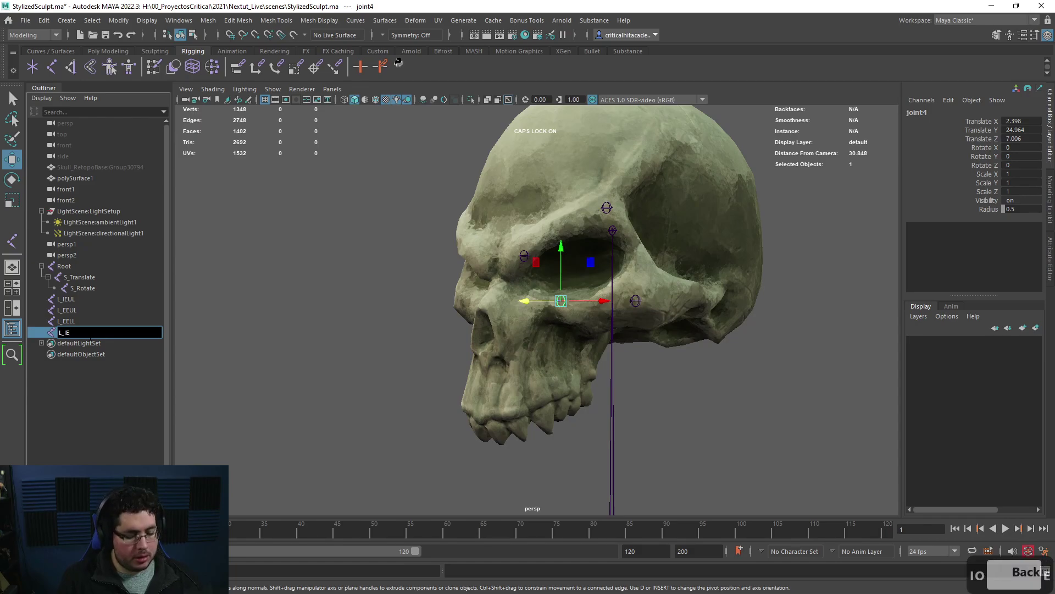
pyautogui.write('LL')
pyautogui.press('Return')
pyautogui.click(220, 328)
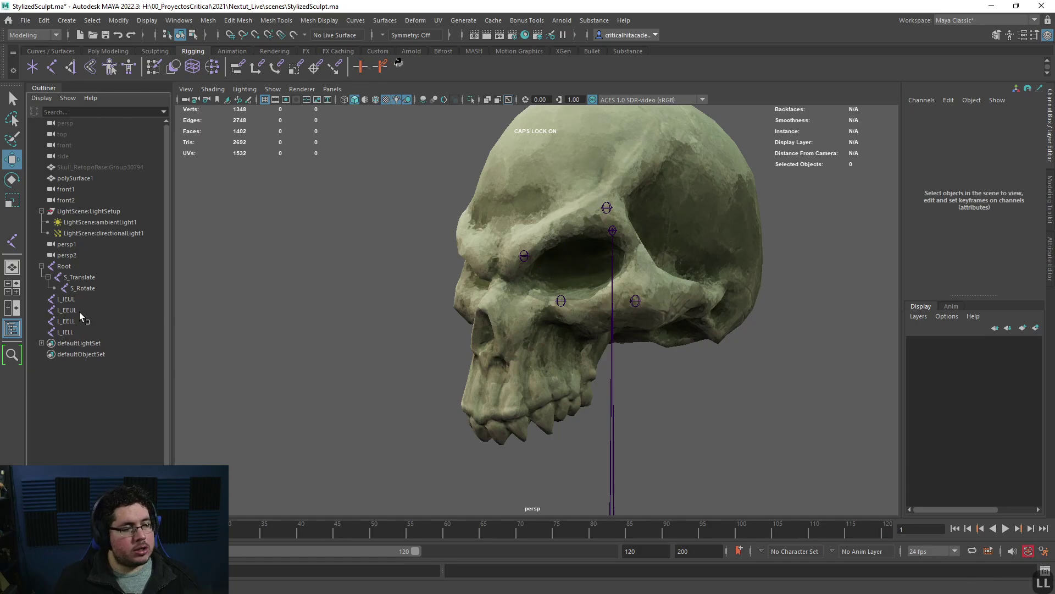
# Step: Parent the joints L_IEUL, L_EEUL, L_EELL and L_IELL under S_Rotate
pyautogui.moveTo(71, 299); pyautogui.dragTo(70, 334)
pyautogui.keyDown('alt'); pyautogui.moveTo(491, 268); pyautogui.dragTo(428, 286); pyautogui.keyUp('alt')
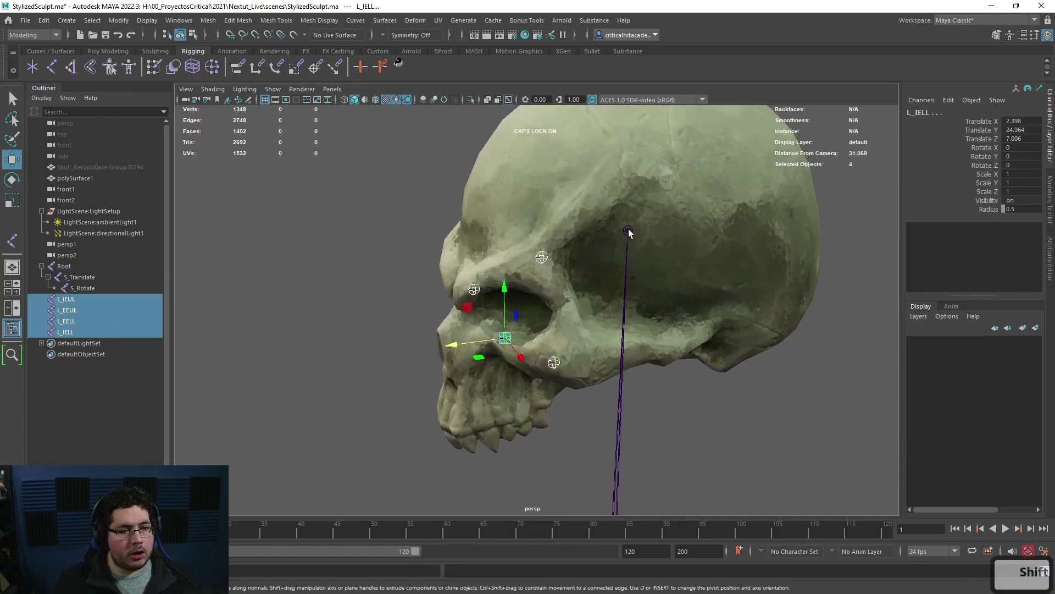
pyautogui.keyDown('shift'); pyautogui.moveTo(117, 284); pyautogui.dragTo(96, 290, button='middle'); pyautogui.keyUp('shift')
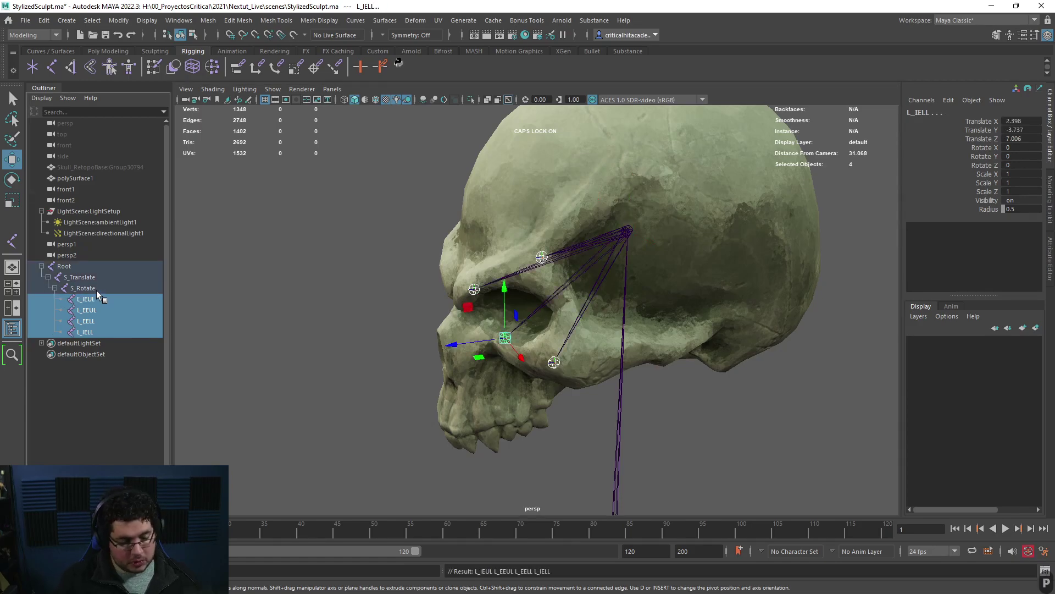
# Step: Try to mirror the four L_ joints together across YZ with the Behavior function, searching for L_ and replacing it with R_
pyautogui.click(96, 300)
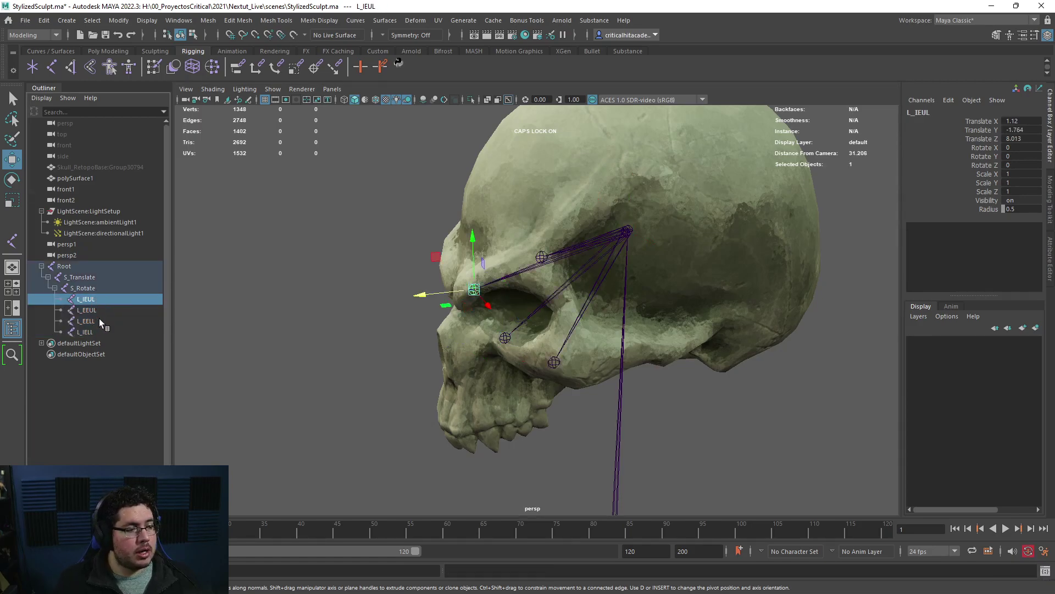
pyautogui.keyDown('shift'); pyautogui.click(105, 331); pyautogui.keyUp('shift')
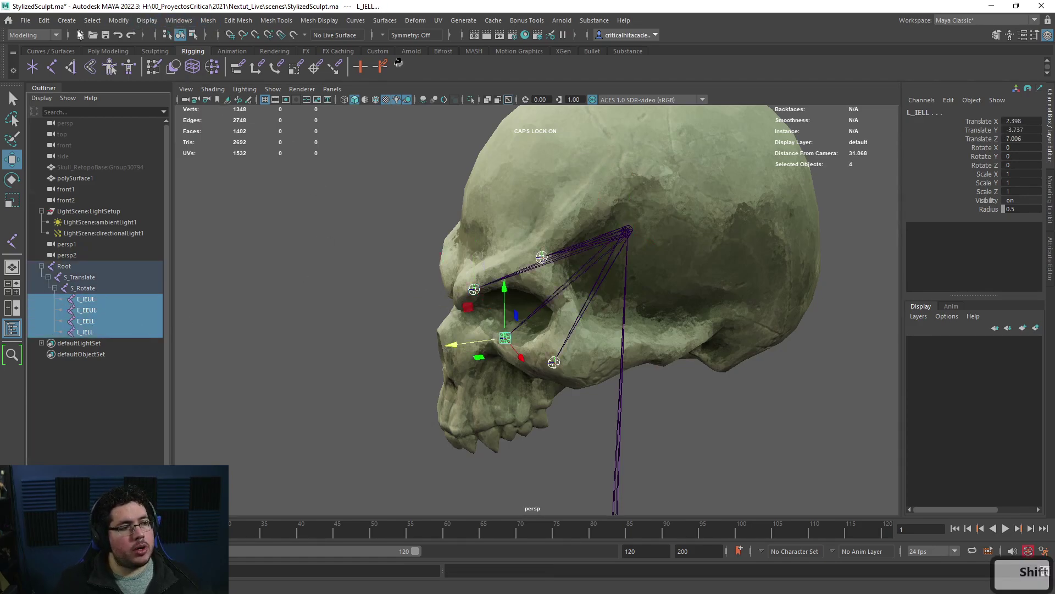
pyautogui.click(33, 35)
pyautogui.click(22, 58)
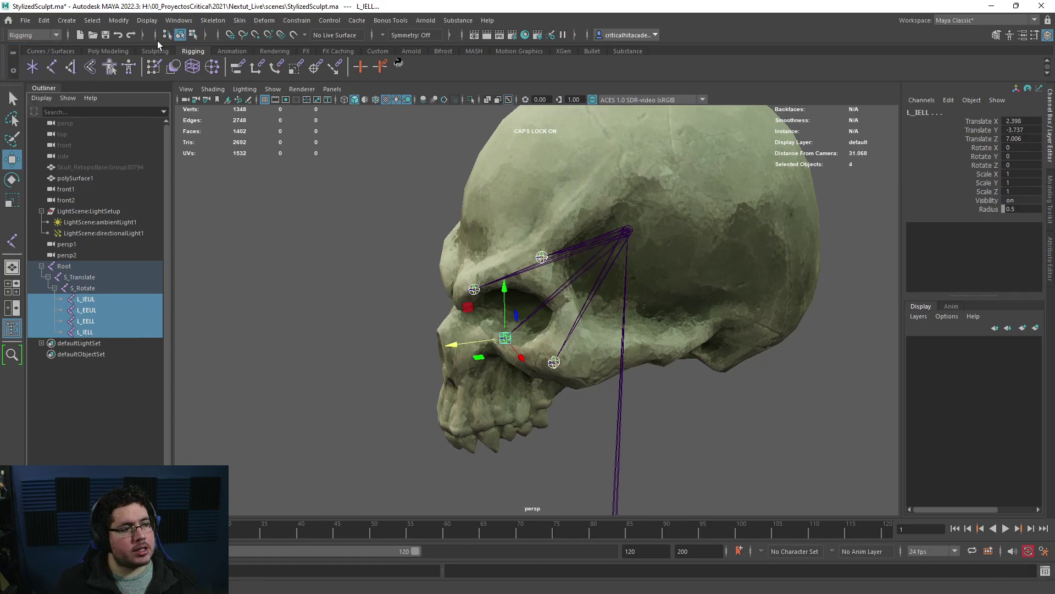
pyautogui.click(213, 21)
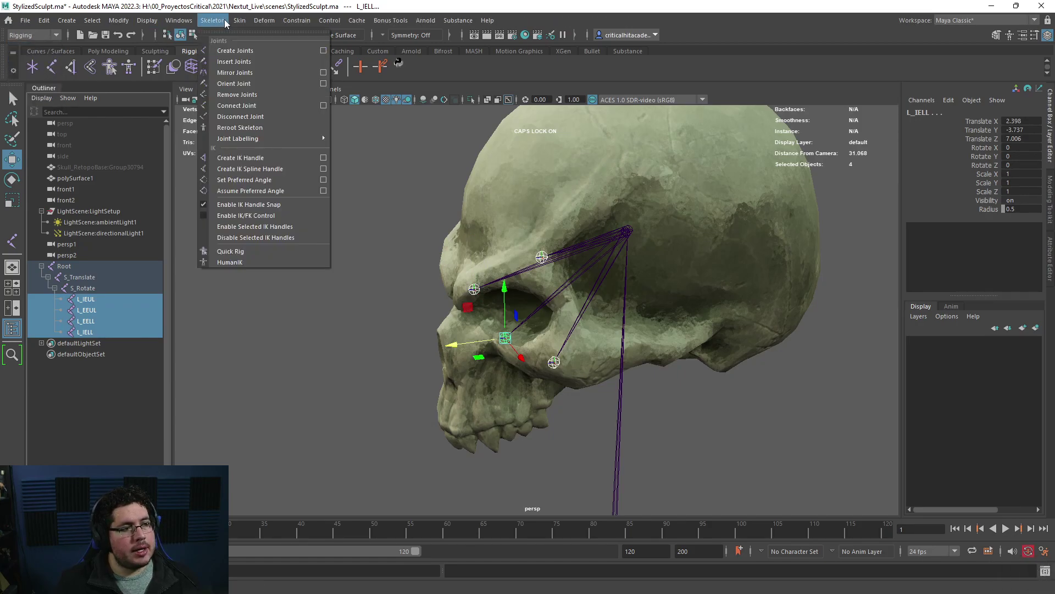
pyautogui.click(323, 73)
pyautogui.keyDown('alt'); pyautogui.moveTo(629, 216); pyautogui.dragTo(715, 237); pyautogui.keyUp('alt')
pyautogui.click(244, 171)
pyautogui.write('L_')
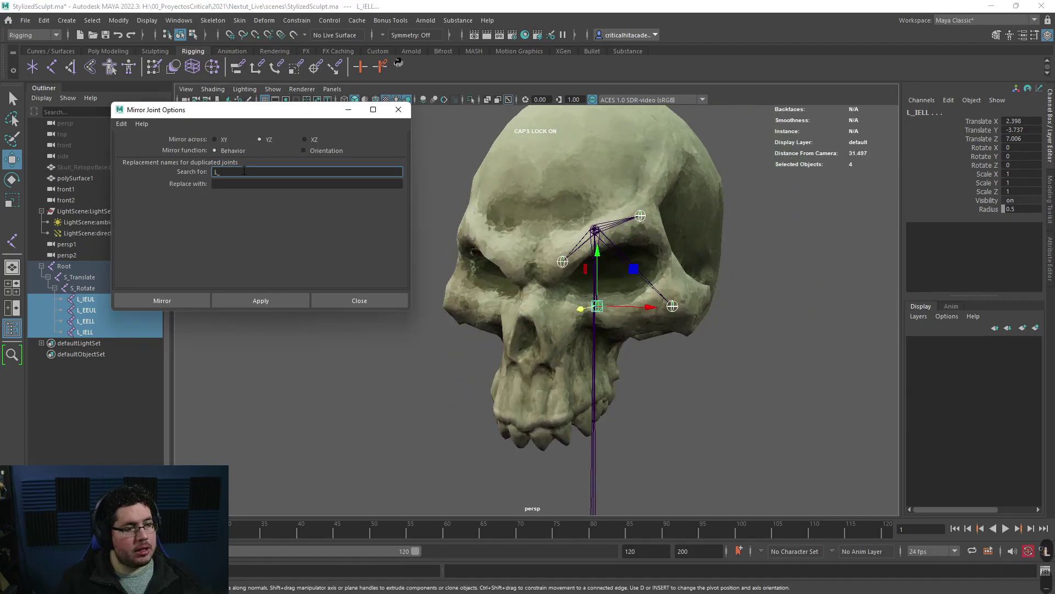
pyautogui.press('Tab')
pyautogui.write('R_')
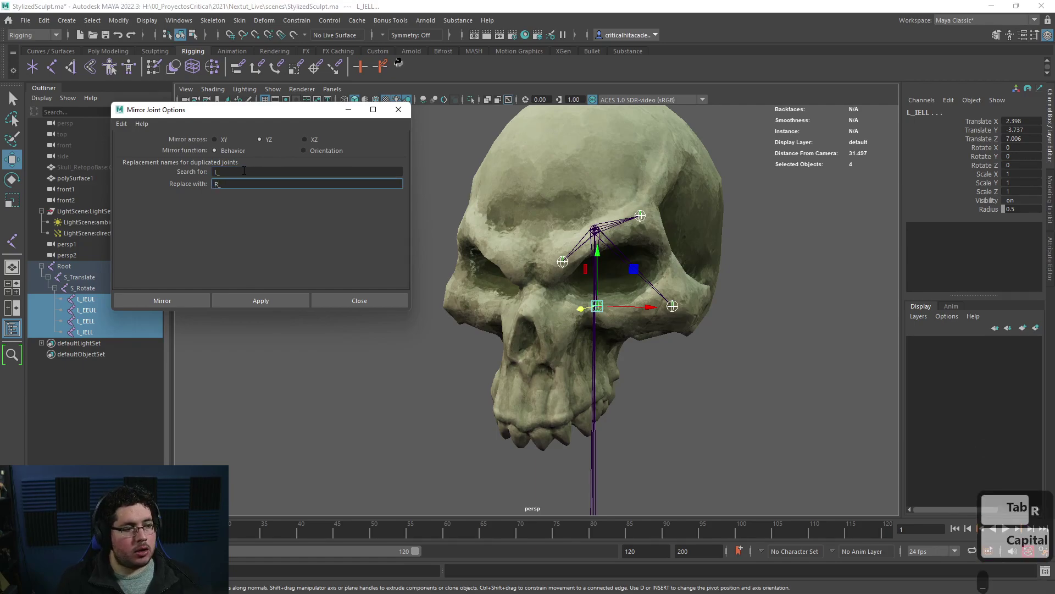
pyautogui.click(283, 298)
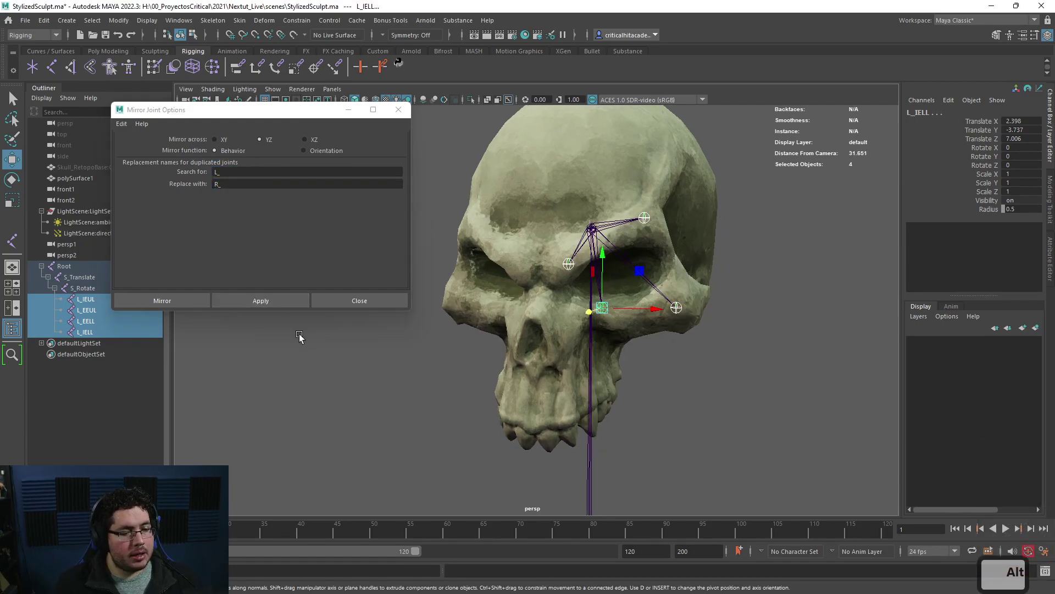
# Step: Mirror the four left eye-socket joints one at a time across YZ to create their R_ counterparts
pyautogui.click(488, 394)
pyautogui.keyDown('alt'); pyautogui.moveTo(487, 394); pyautogui.dragTo(384, 394); pyautogui.keyUp('alt')
pyautogui.click(493, 297)
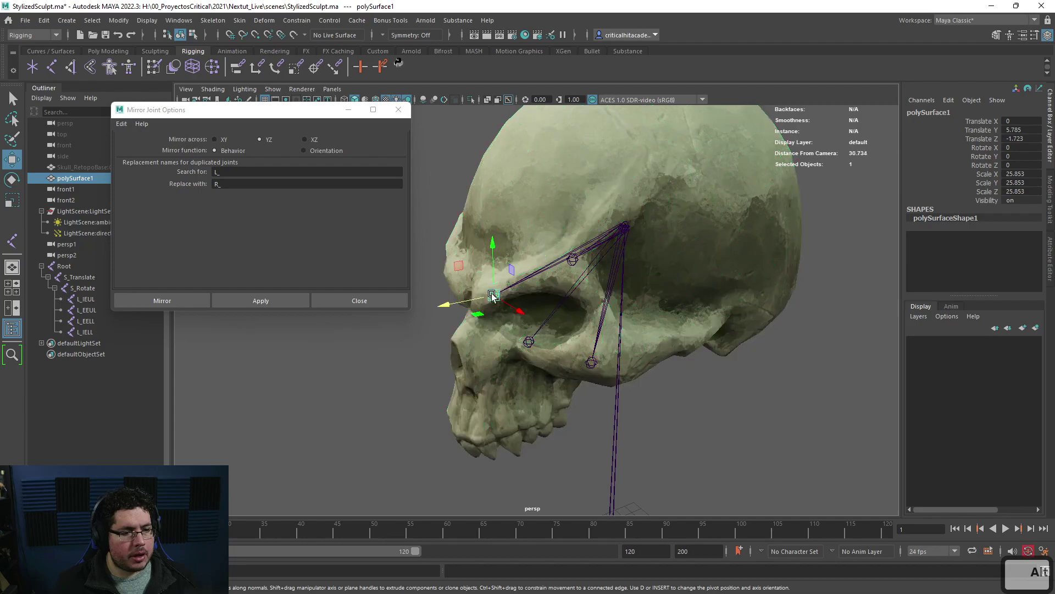
pyautogui.click(259, 301)
pyautogui.click(572, 259)
pyautogui.keyDown('alt'); pyautogui.moveTo(575, 301); pyautogui.dragTo(640, 308); pyautogui.keyUp('alt')
pyautogui.press('g')
pyautogui.click(580, 311)
pyautogui.press('g')
pyautogui.click(655, 312)
pyautogui.press('g')
pyautogui.click(707, 401)
pyautogui.keyDown('alt'); pyautogui.moveTo(706, 401); pyautogui.dragTo(556, 282); pyautogui.keyUp('alt')
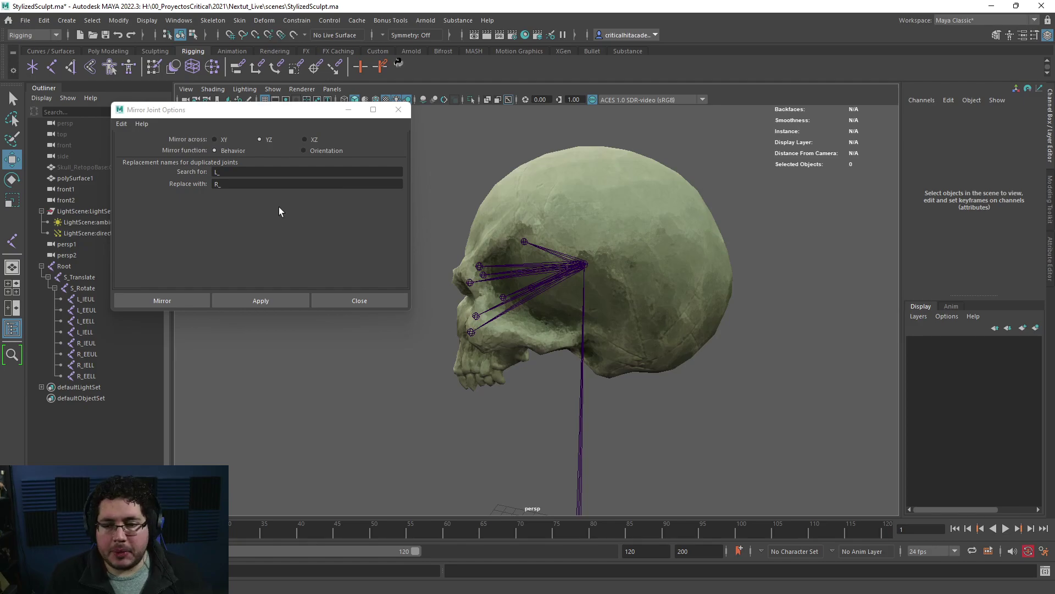
# Step: Select all eight eye joints together with S_Rotate and the skull mesh polySurface1, and close the mirror options
pyautogui.moveTo(93, 305); pyautogui.dragTo(96, 378)
pyautogui.keyDown('alt'); pyautogui.moveTo(511, 385); pyautogui.dragTo(594, 388); pyautogui.keyUp('alt')
pyautogui.keyDown('shift'); pyautogui.click(622, 191); pyautogui.keyUp('shift')
pyautogui.keyDown('alt'); pyautogui.moveTo(673, 277); pyautogui.dragTo(632, 286); pyautogui.keyUp('alt')
pyautogui.hotkey('ctrl', 'z')
pyautogui.keyDown('ctrl'); pyautogui.click(80, 289); pyautogui.keyUp('ctrl')
pyautogui.keyDown('alt'); pyautogui.moveTo(438, 339); pyautogui.dragTo(371, 349); pyautogui.keyUp('alt')
pyautogui.keyDown('shift'); pyautogui.click(576, 184); pyautogui.keyUp('shift')
pyautogui.click(399, 109)
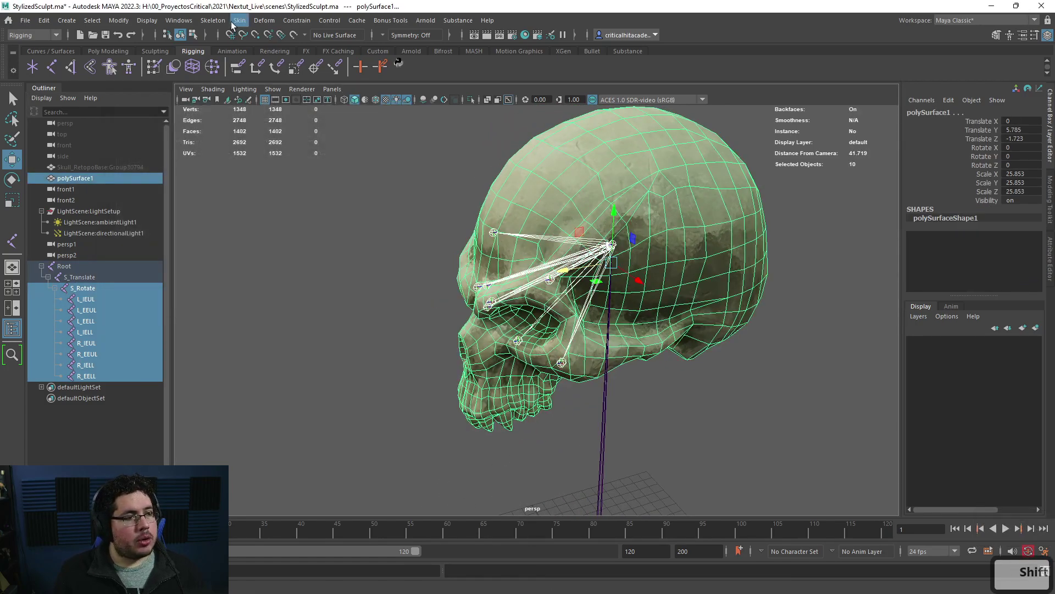
# Step: Bind the skull mesh to the selected joints with the Geodesic Voxel method, 5 max influences, falloff 0.20 and resolution 256
pyautogui.click(240, 20)
pyautogui.click(381, 50)
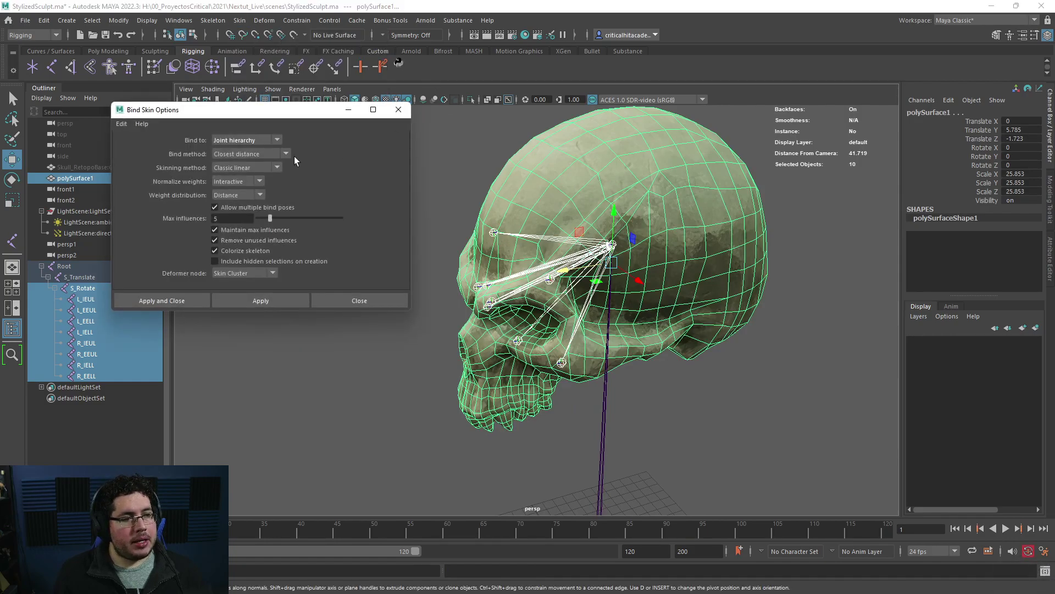
pyautogui.click(266, 154)
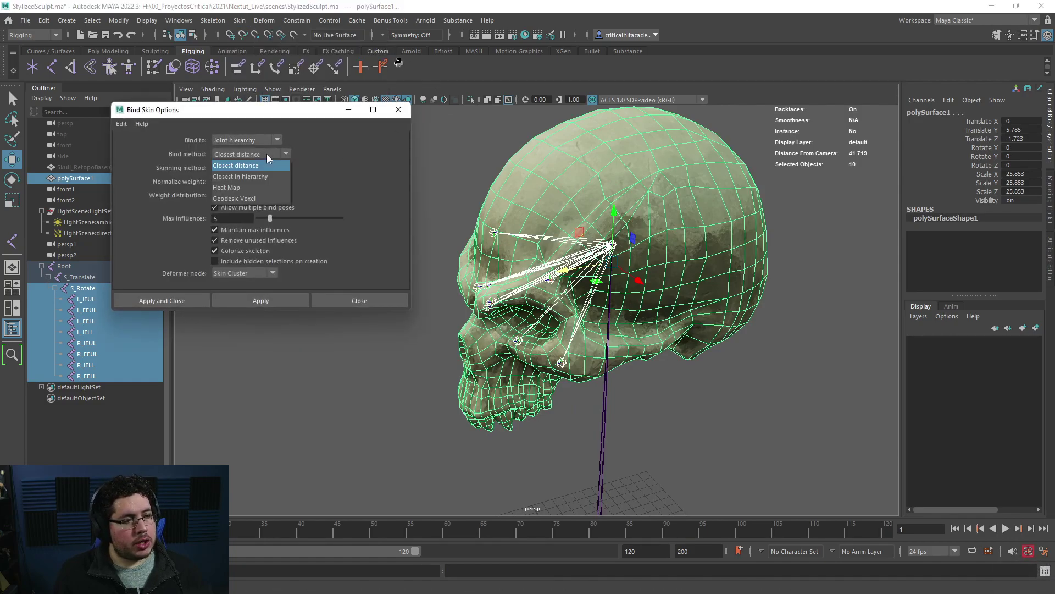
pyautogui.click(240, 165)
pyautogui.click(238, 151)
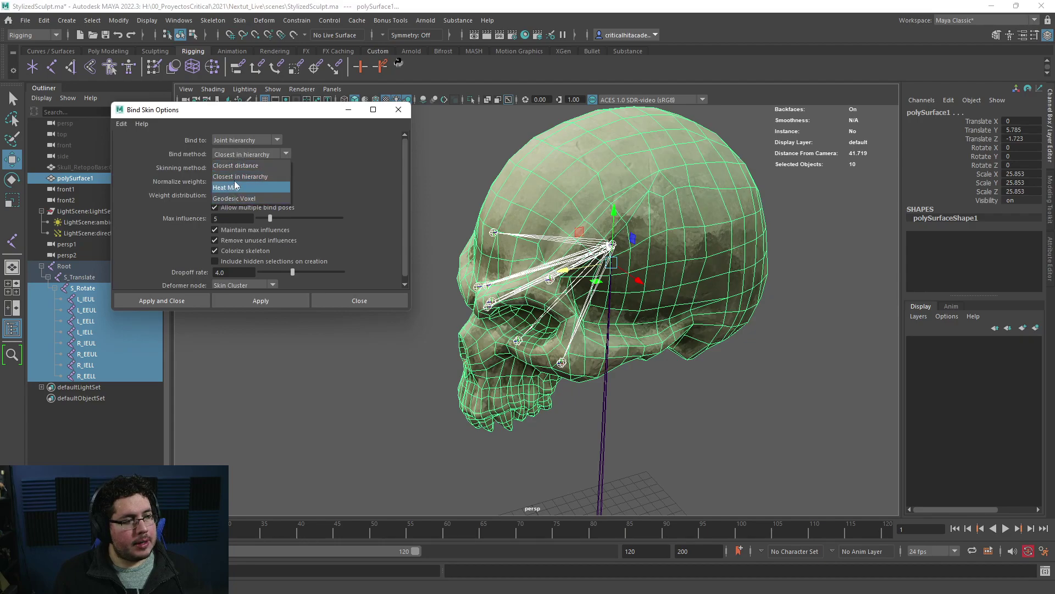
pyautogui.click(246, 140)
pyautogui.click(232, 163)
pyautogui.click(243, 155)
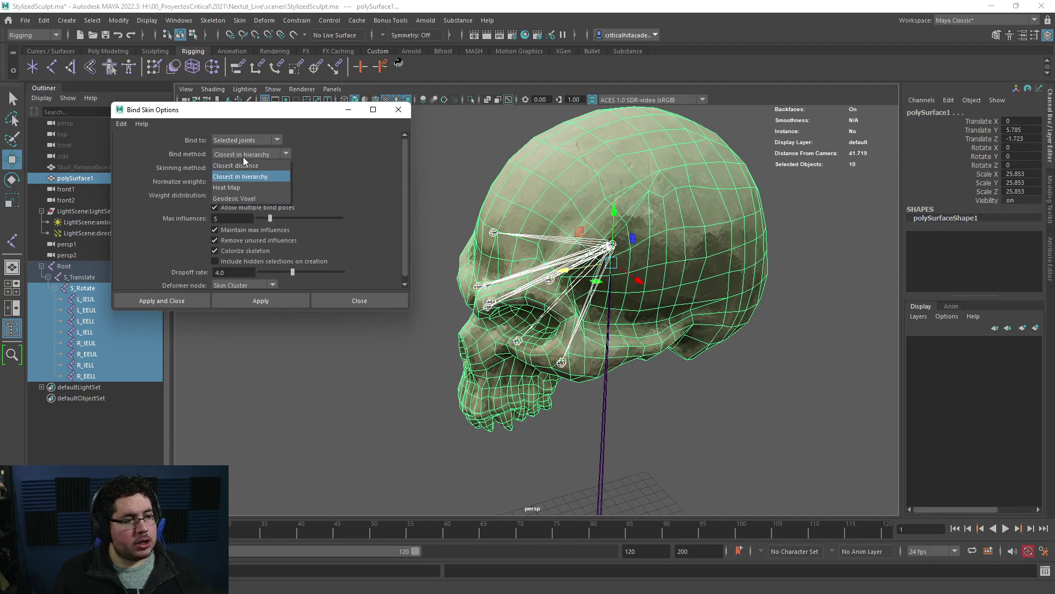
pyautogui.click(241, 199)
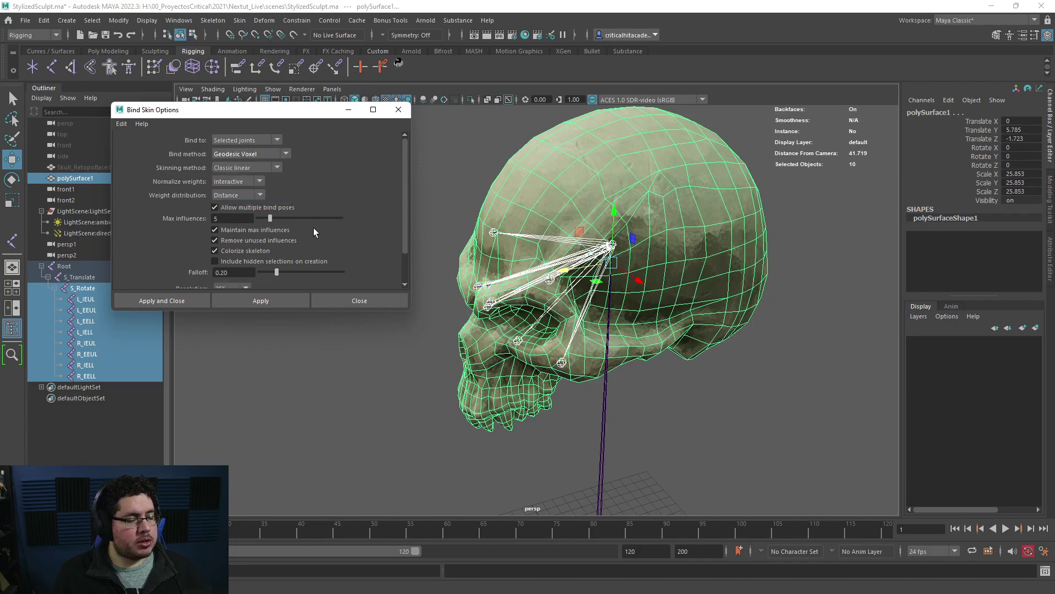
pyautogui.scroll(-2, 313, 227)
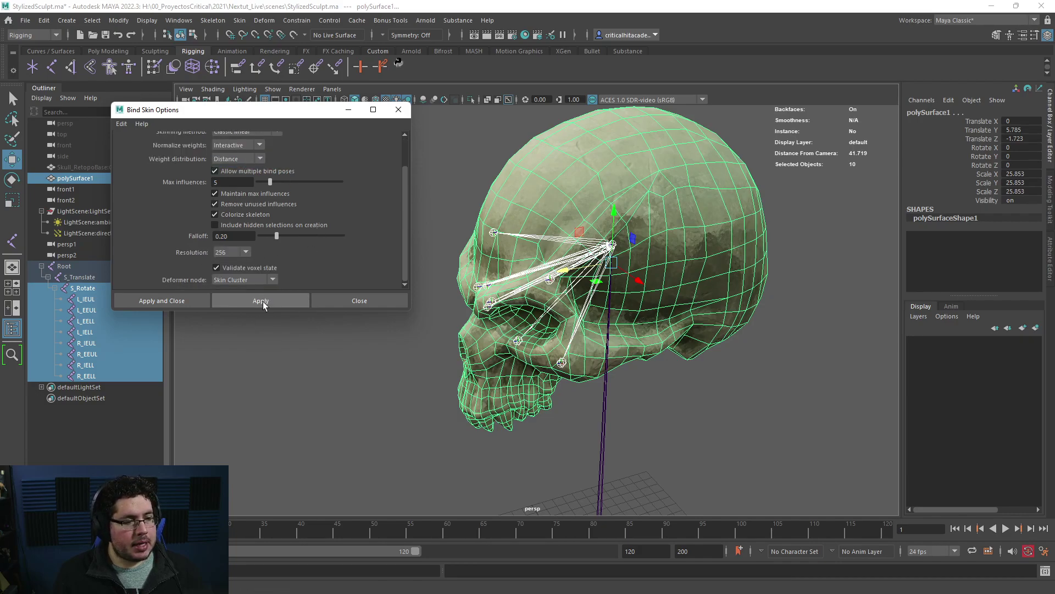
pyautogui.click(399, 109)
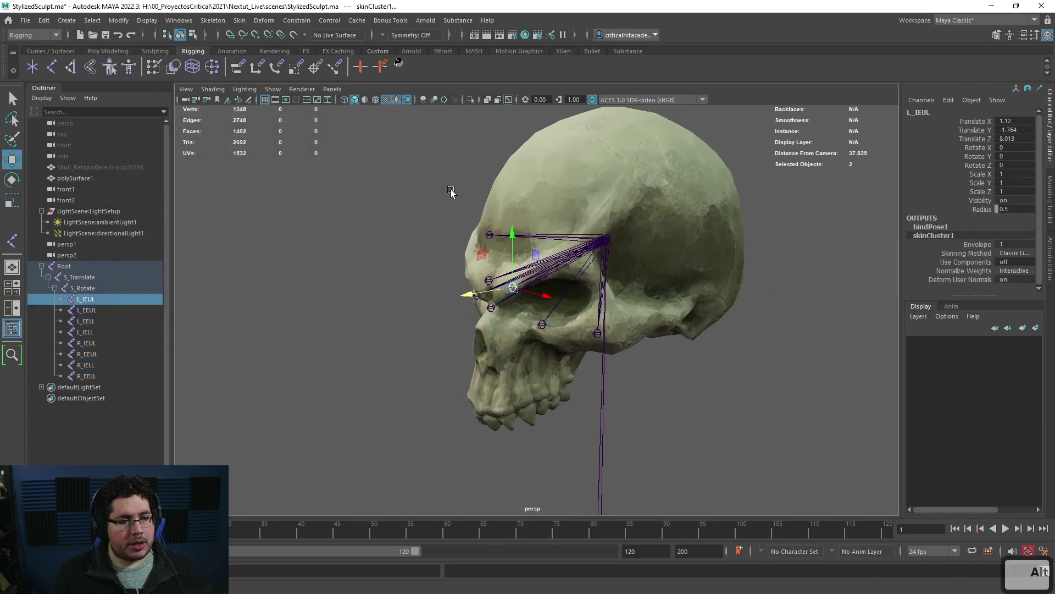
# Step: Test the skin deformation by moving the L_IEUL joint, and undo the move
pyautogui.click(427, 252)
pyautogui.keyDown('alt'); pyautogui.moveTo(426, 252); pyautogui.dragTo(484, 269); pyautogui.keyUp('alt')
pyautogui.click(489, 286)
pyautogui.hotkey('ctrl', 'z')
# Step: Test the S_Rotate joint by moving and rotating it, undoing each change
pyautogui.click(82, 288)
pyautogui.keyDown('alt'); pyautogui.moveTo(460, 342); pyautogui.dragTo(618, 210); pyautogui.keyUp('alt')
pyautogui.hotkey('ctrl', 'z')
pyautogui.hotkey('ctrl', 'z')
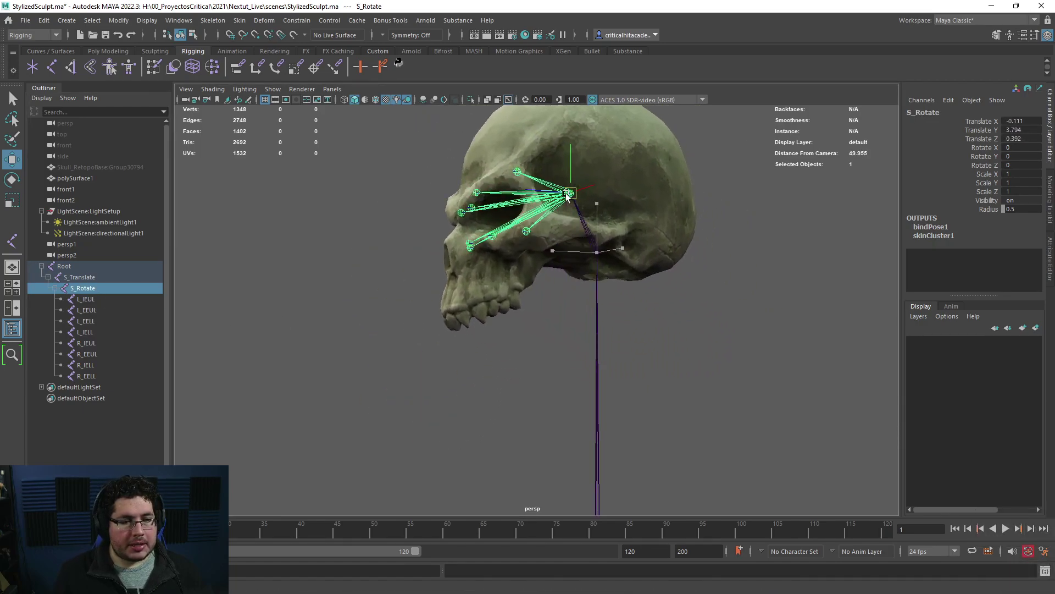
pyautogui.press('e')
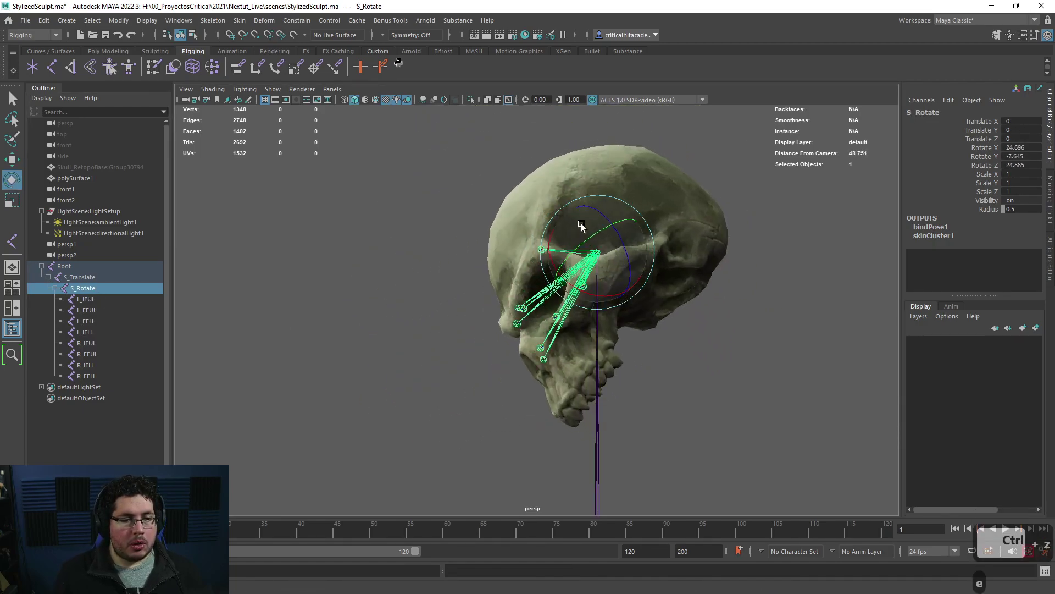
pyautogui.hotkey('ctrl', 'z')
# Step: Test-move the whole skull with the S_Translate joint, and undo the move
pyautogui.click(80, 277)
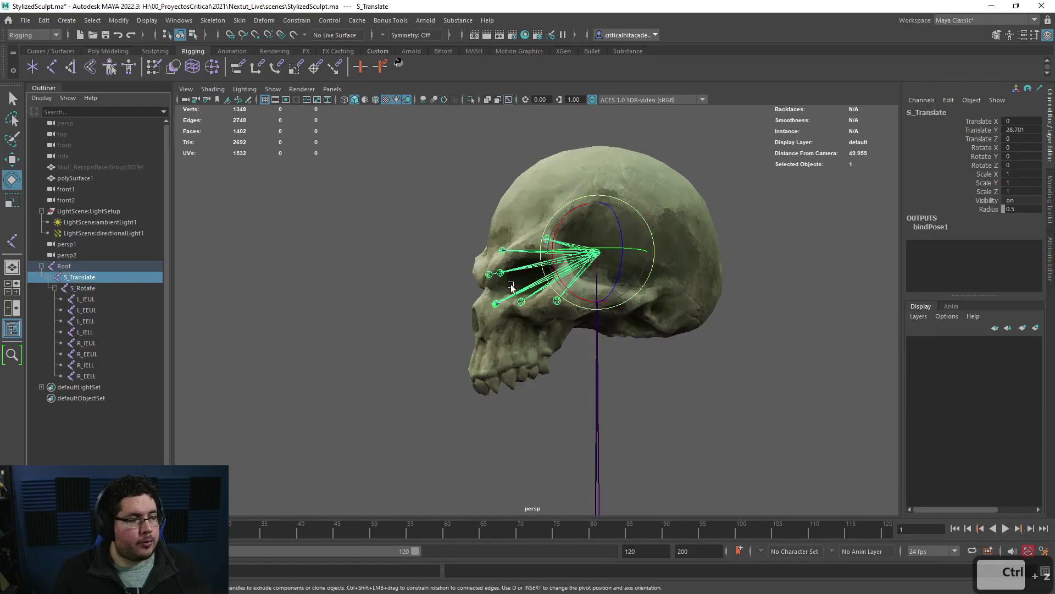
pyautogui.press('w')
pyautogui.moveTo(636, 297); pyautogui.dragTo(556, 271, button='middle')
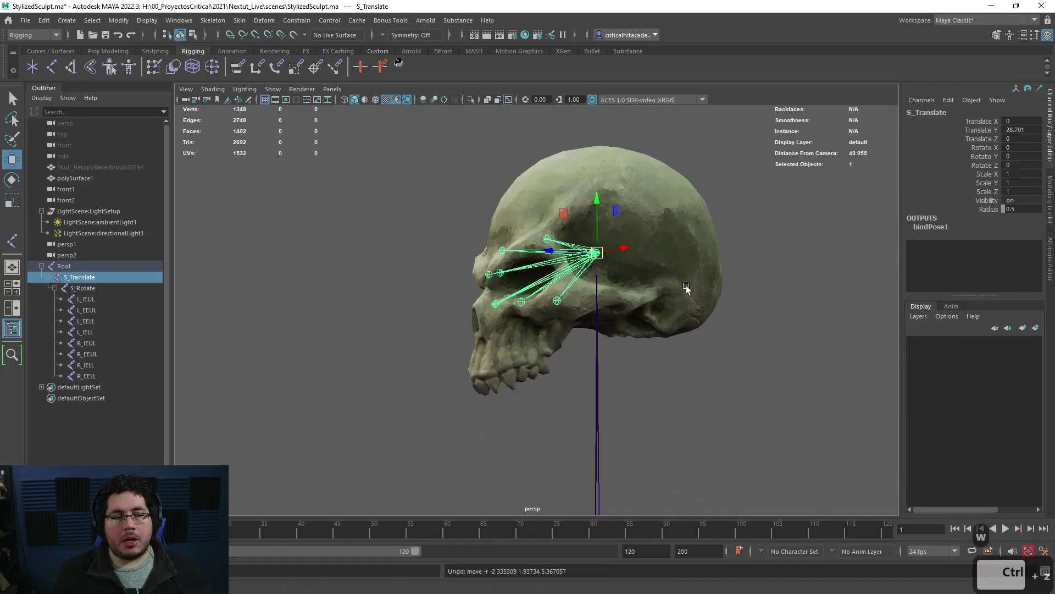
pyautogui.hotkey('ctrl', 'z')
pyautogui.hotkey('ctrl', 'z')
# Step: Test-move the L_IEUL and L_EEUL brow joints together, and undo the changes
pyautogui.scroll(4, 653, 387)
pyautogui.keyDown('alt'); pyautogui.moveTo(653, 387); pyautogui.dragTo(511, 275); pyautogui.keyUp('alt')
pyautogui.press('q')
pyautogui.click(517, 265)
pyautogui.keyDown('shift'); pyautogui.click(584, 226); pyautogui.keyUp('shift')
pyautogui.keyDown('alt'); pyautogui.moveTo(584, 235); pyautogui.dragTo(593, 189); pyautogui.keyUp('alt')
pyautogui.press('w')
pyautogui.hotkey('ctrl', 'z')
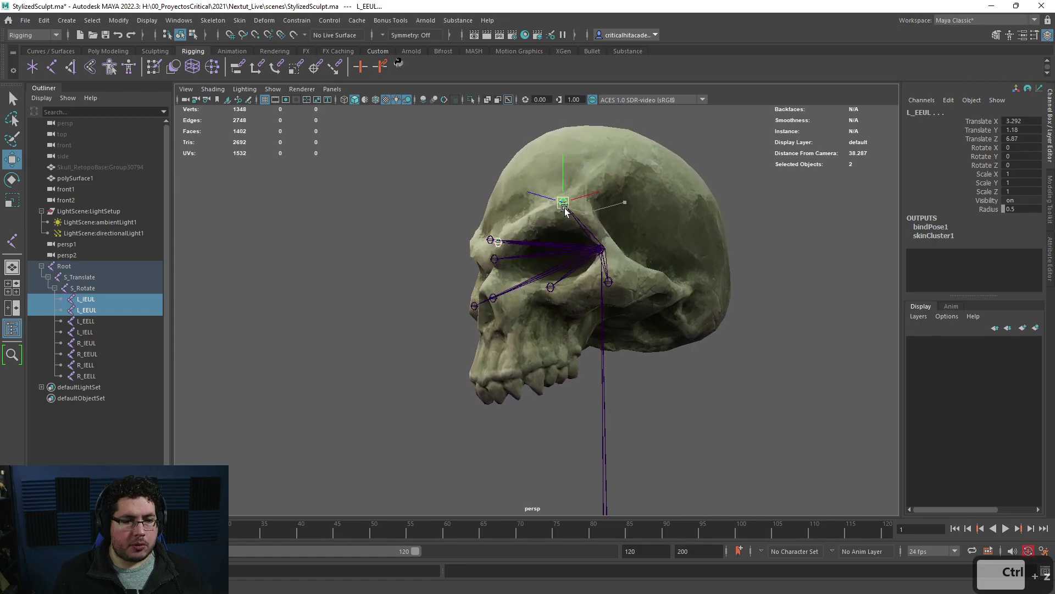
pyautogui.hotkey('ctrl', 'z')
pyautogui.keyDown('alt'); pyautogui.moveTo(646, 354); pyautogui.dragTo(572, 321); pyautogui.keyUp('alt')
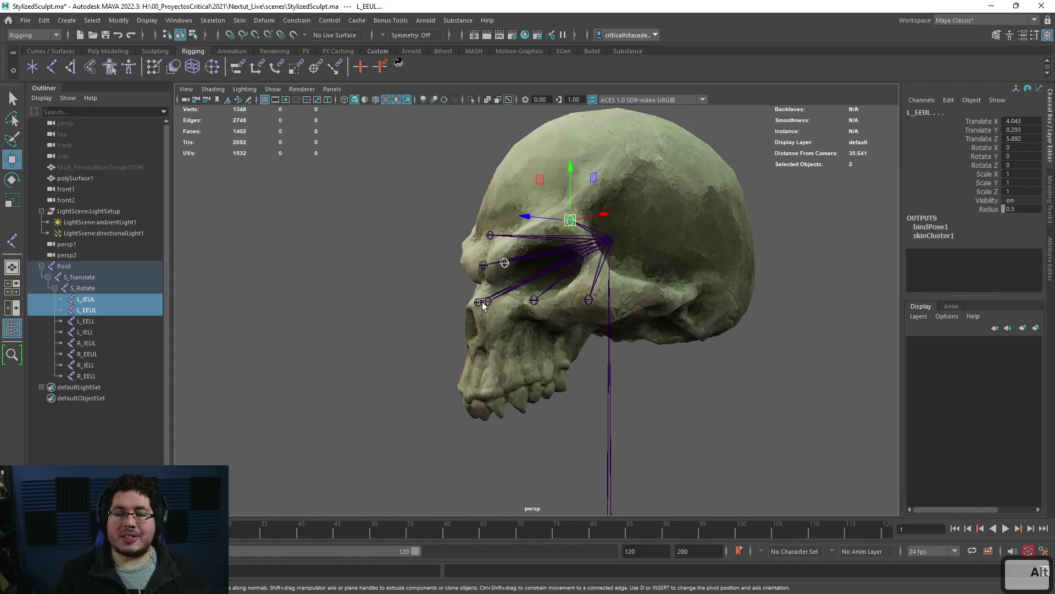
pyautogui.keyDown('alt'); pyautogui.moveTo(597, 312); pyautogui.dragTo(659, 335); pyautogui.keyUp('alt')
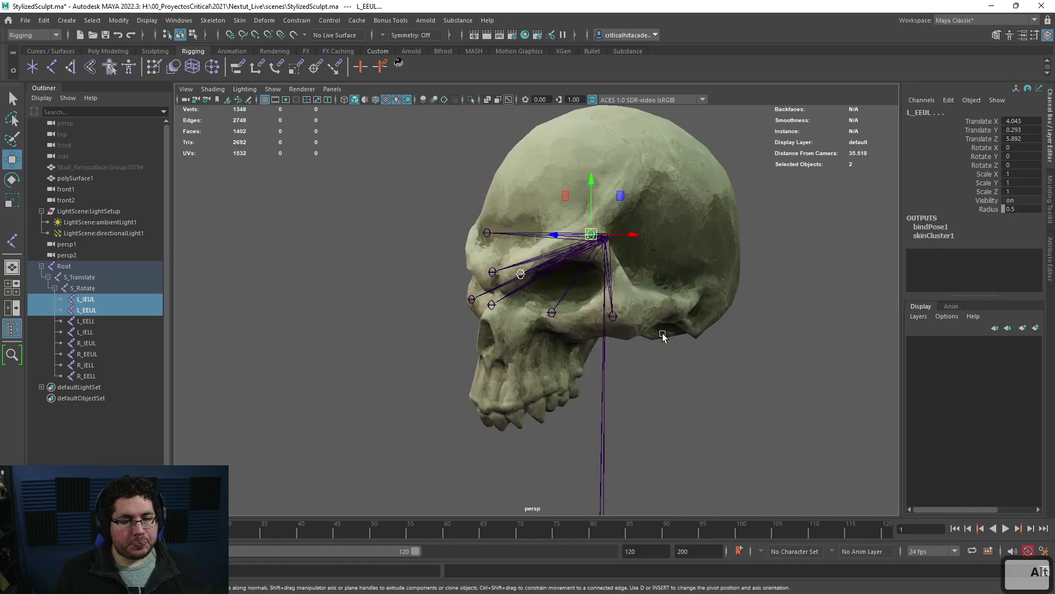
pyautogui.keyDown('alt'); pyautogui.moveTo(591, 341); pyautogui.dragTo(590, 304, button='middle'); pyautogui.keyUp('alt')
pyautogui.keyDown('alt'); pyautogui.moveTo(634, 309); pyautogui.dragTo(737, 353); pyautogui.keyUp('alt')
# Step: Create a NURBS circle around the root joint on the grid and scale it uniformly to about 11.5
pyautogui.keyDown('alt'); pyautogui.moveTo(737, 354); pyautogui.dragTo(671, 366, button='right'); pyautogui.keyUp('alt')
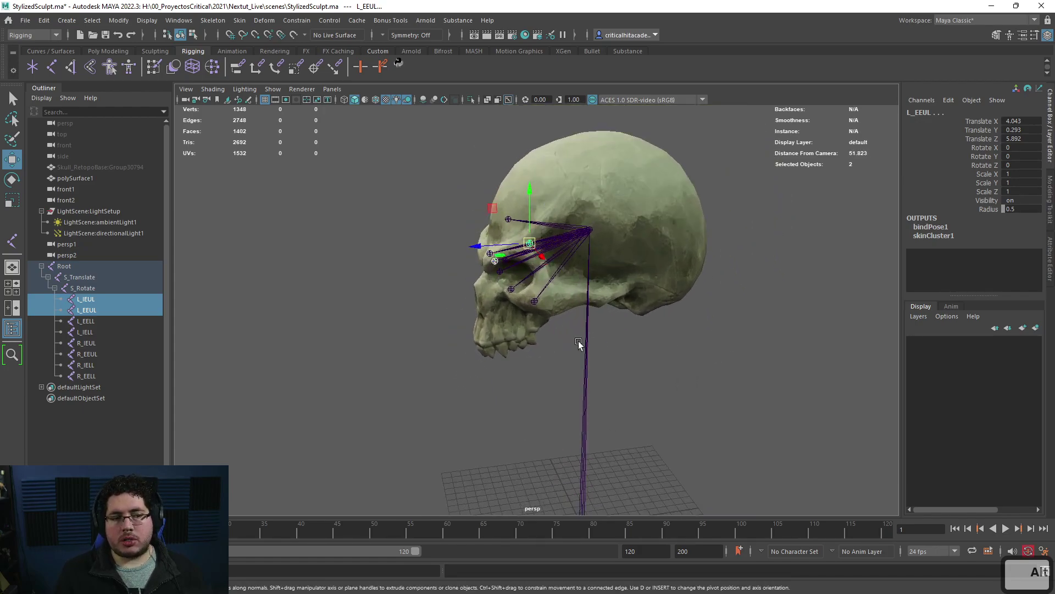
pyautogui.keyDown('alt'); pyautogui.moveTo(743, 251); pyautogui.dragTo(665, 288); pyautogui.keyUp('alt')
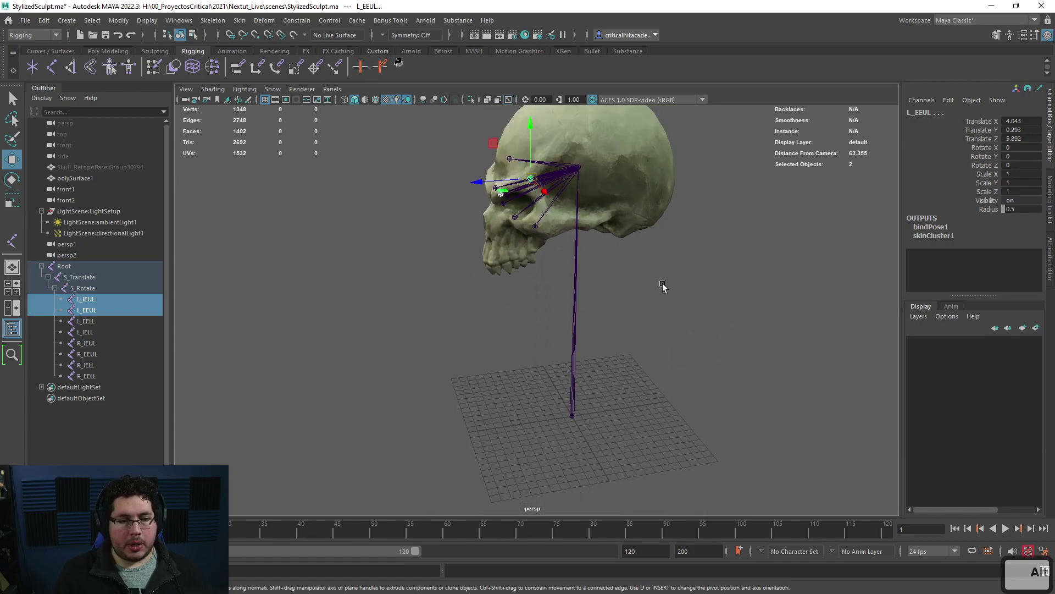
pyautogui.click(44, 51)
pyautogui.click(33, 66)
pyautogui.press('r')
pyautogui.moveTo(572, 416); pyautogui.dragTo(712, 424)
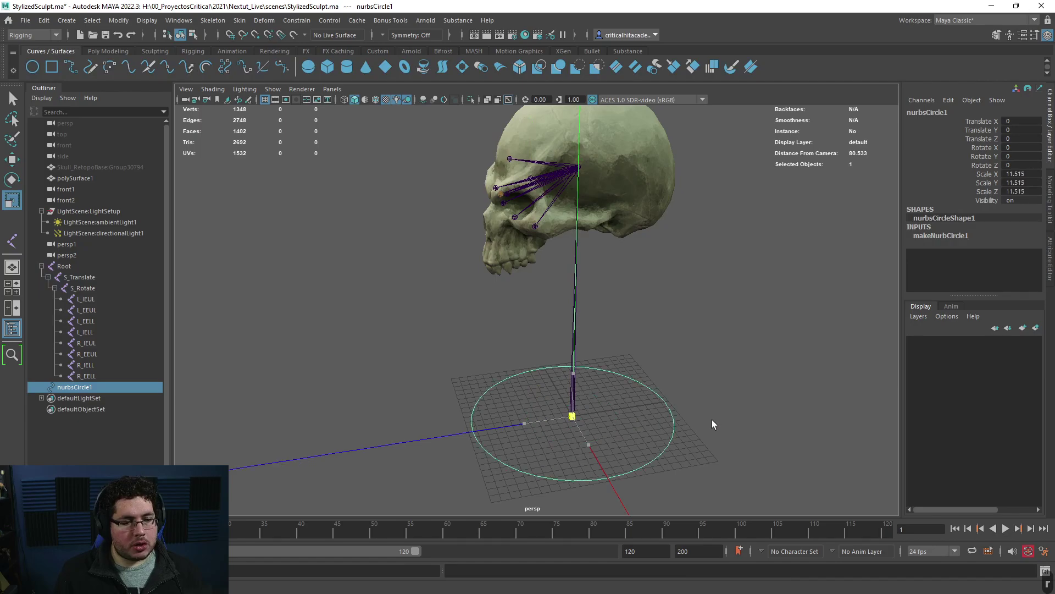
# Step: Rename the large circle Root_ctrl and clear the selection
pyautogui.keyDown('alt'); pyautogui.moveTo(760, 320); pyautogui.dragTo(748, 277, button='middle'); pyautogui.keyUp('alt')
pyautogui.keyDown('alt'); pyautogui.moveTo(632, 383); pyautogui.dragTo(646, 387); pyautogui.keyUp('alt')
pyautogui.click(80, 388)
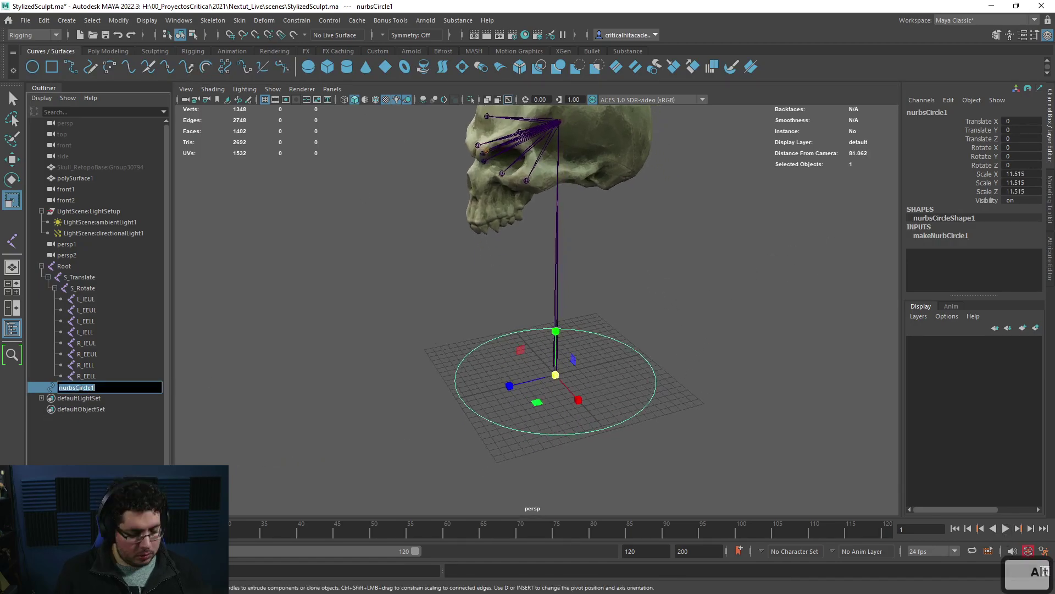
pyautogui.write('Root_ct')
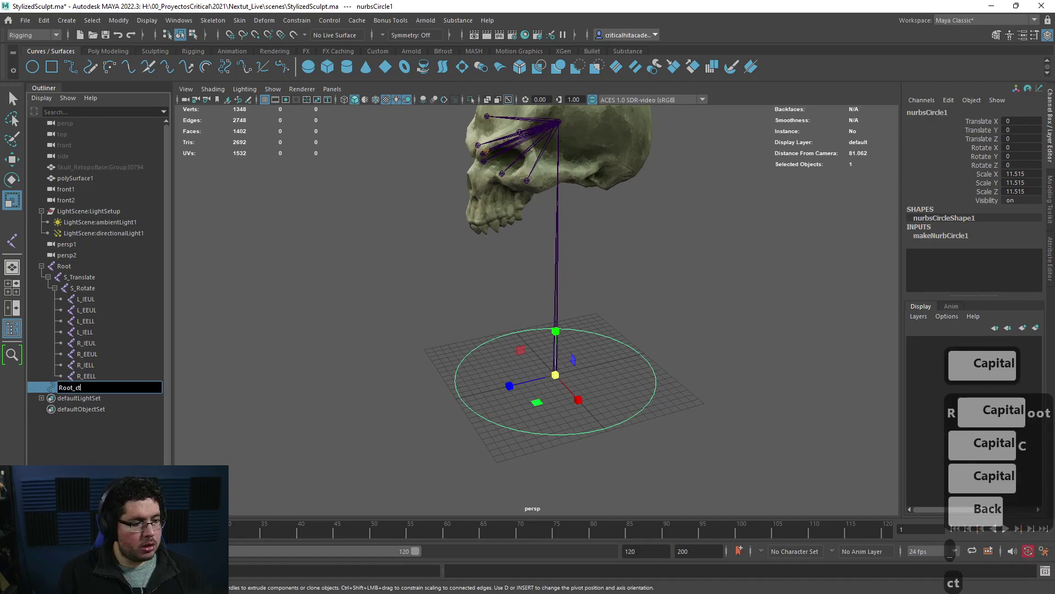
pyautogui.write('rl')
pyautogui.press('Return')
pyautogui.click(403, 340)
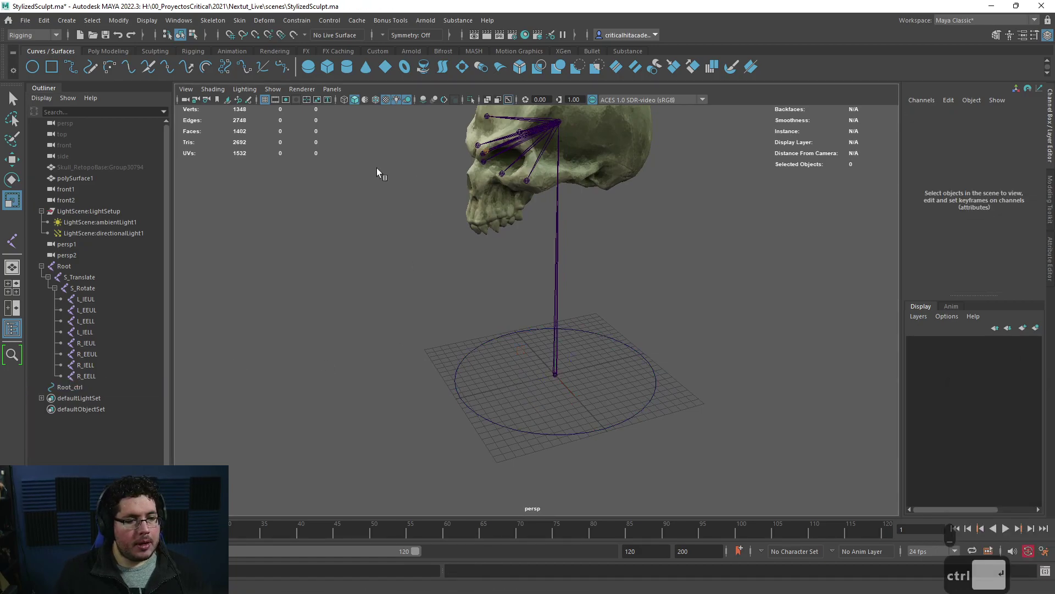
# Step: Create a second NURBS circle at the origin and group it
pyautogui.click(32, 67)
pyautogui.press('w')
pyautogui.keyDown('alt'); pyautogui.moveTo(571, 385); pyautogui.dragTo(562, 363); pyautogui.keyUp('alt')
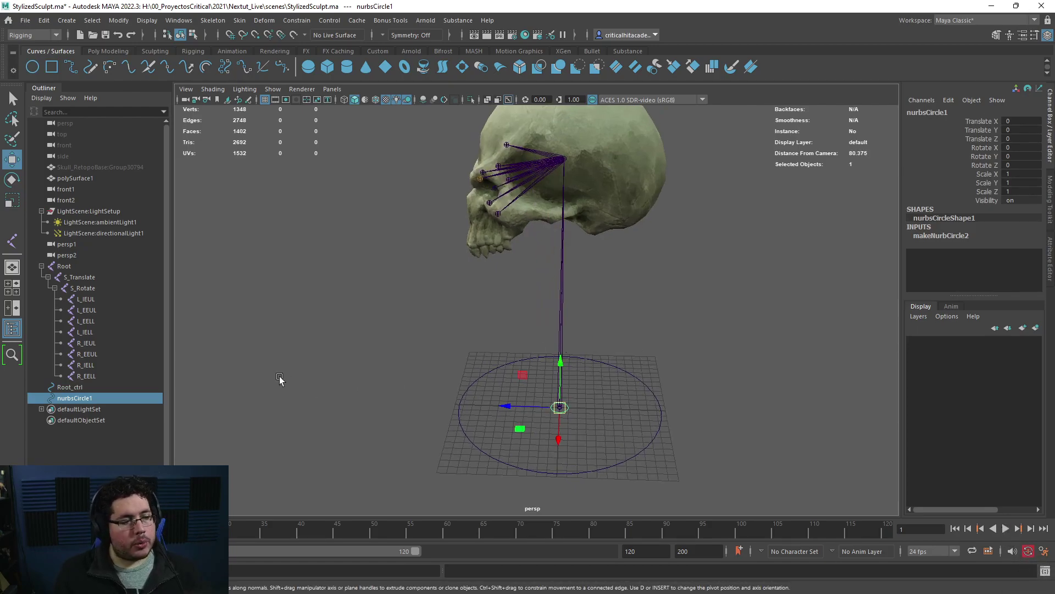
pyautogui.hotkey('ctrl', 'g')
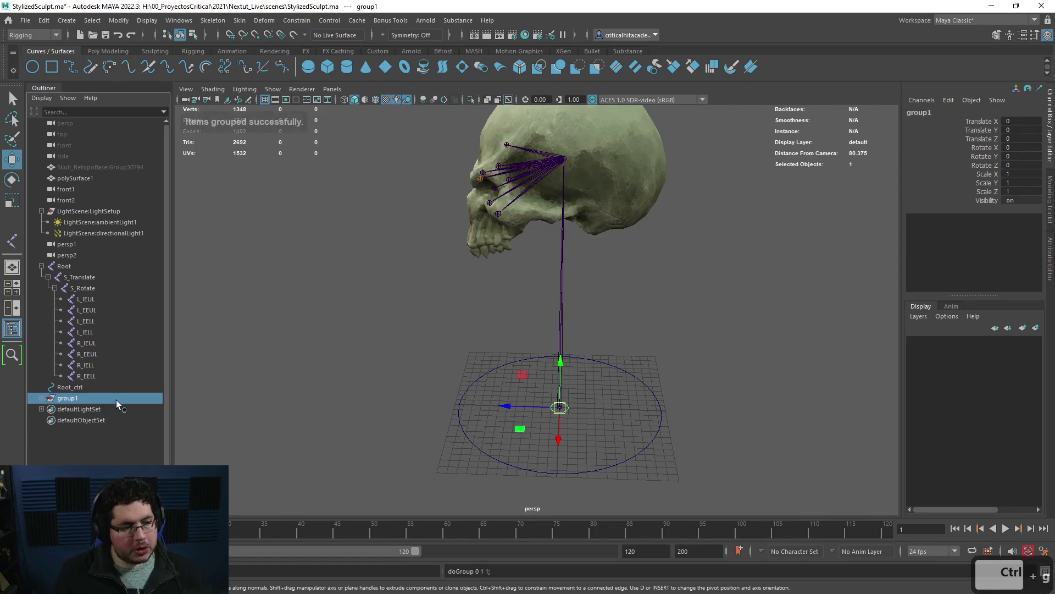
# Step: Parent-constrain group1 to the S_Translate joint so that the grouped circle moves to the joint's position
pyautogui.click(325, 265)
pyautogui.click(83, 276)
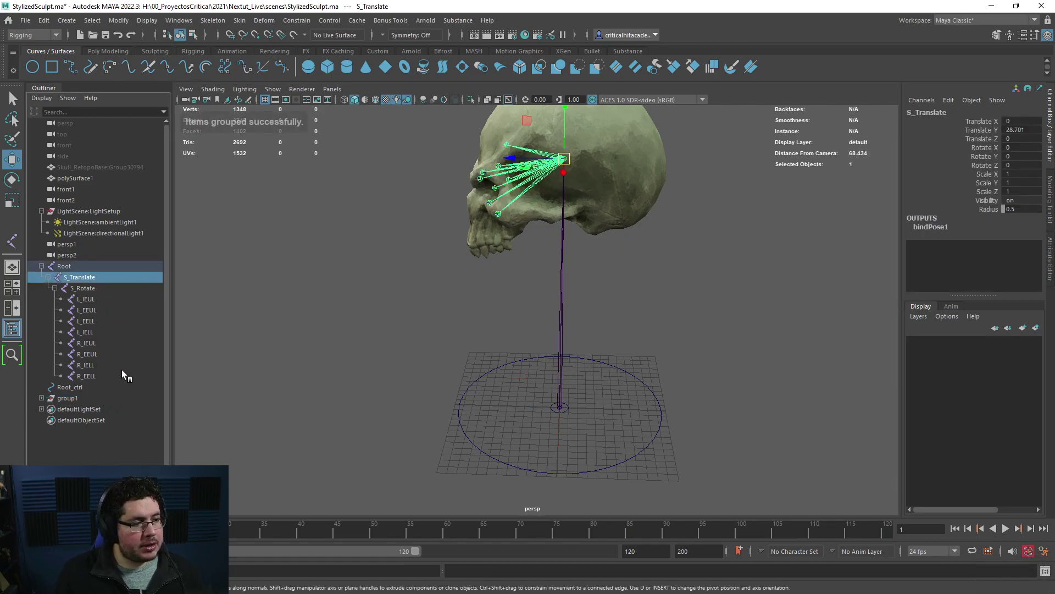
pyautogui.keyDown('ctrl'); pyautogui.click(67, 398); pyautogui.keyUp('ctrl')
pyautogui.click(296, 20)
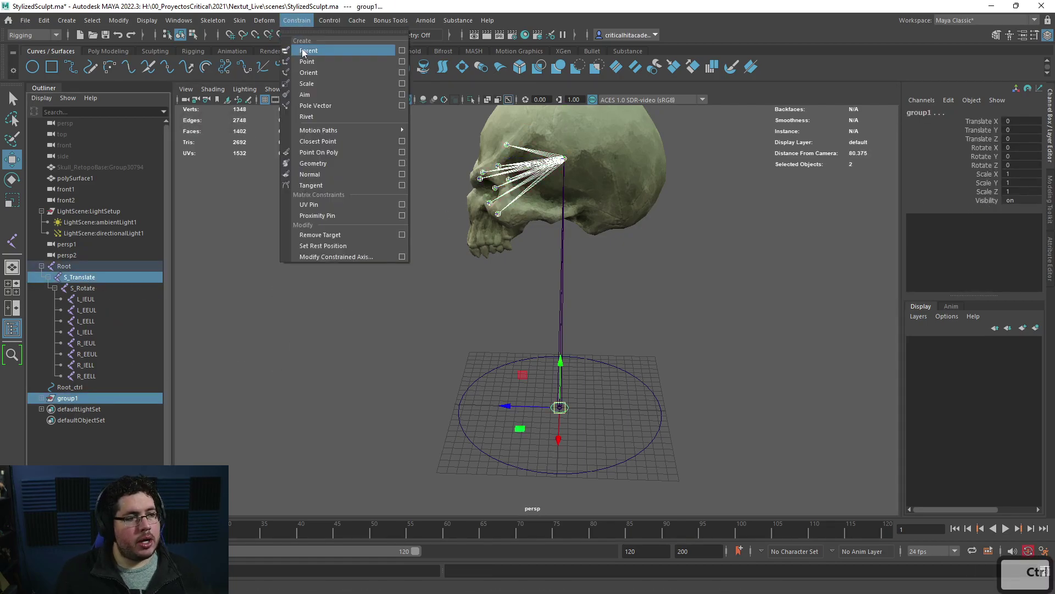
pyautogui.click(308, 50)
pyautogui.keyDown('alt'); pyautogui.moveTo(435, 269); pyautogui.dragTo(546, 285, button='right'); pyautogui.keyUp('alt')
pyautogui.press('4')
pyautogui.keyDown('alt'); pyautogui.moveTo(546, 285); pyautogui.dragTo(499, 265); pyautogui.keyUp('alt')
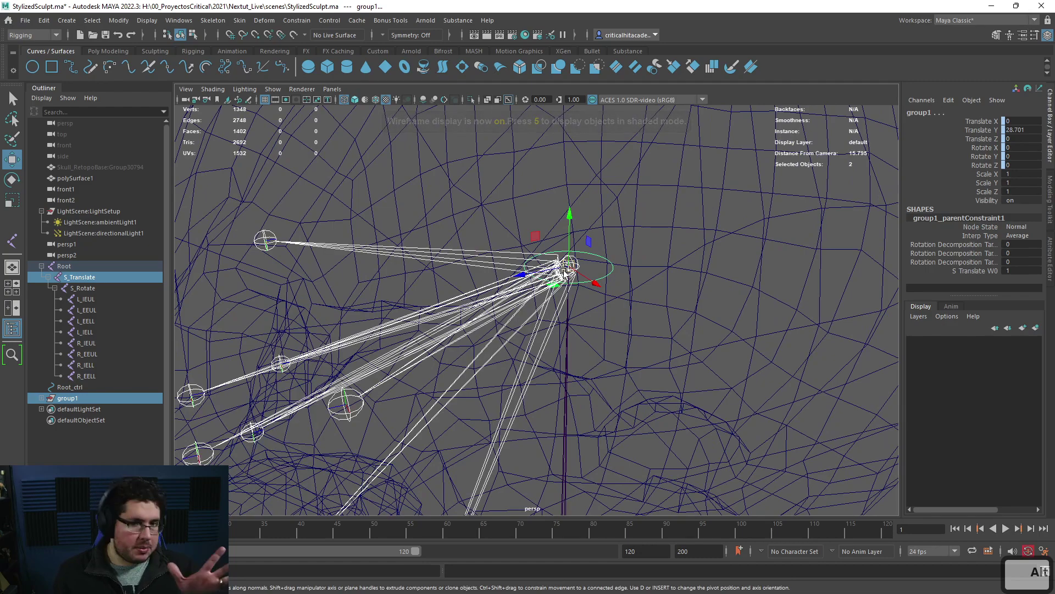
pyautogui.press('a')
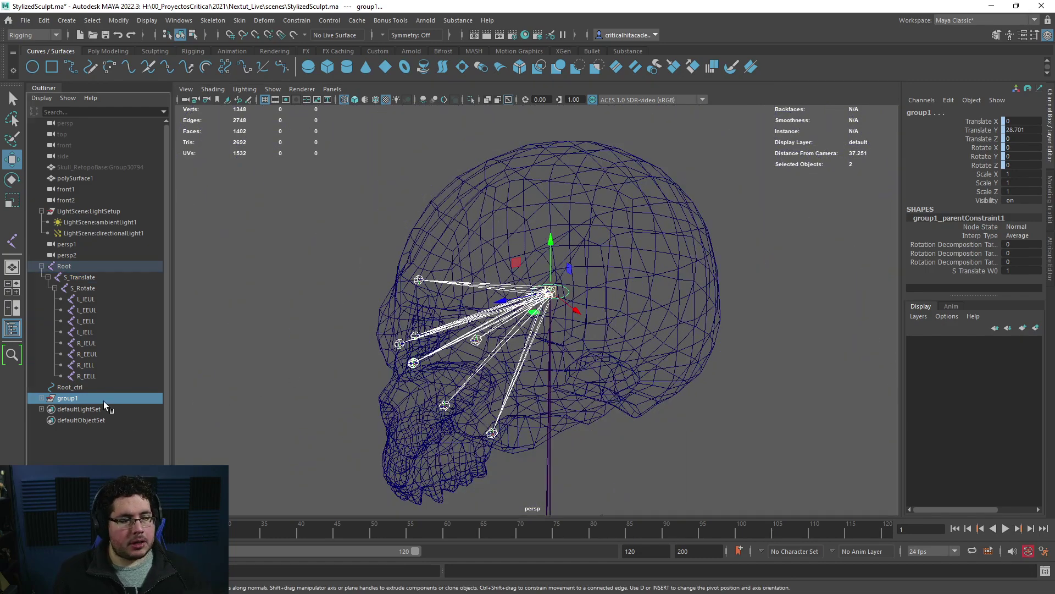
# Step: Delete group1 together with its circle and parent constraint
pyautogui.click(104, 401)
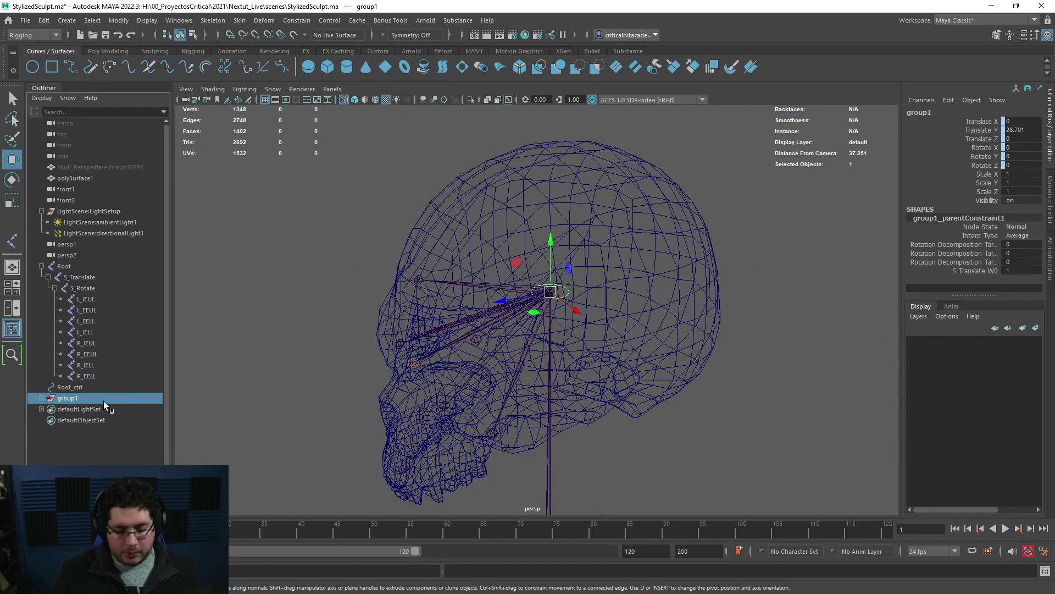
pyautogui.press('Delete')
pyautogui.keyDown('alt'); pyautogui.moveTo(495, 357); pyautogui.dragTo(434, 365, button='right'); pyautogui.keyUp('alt')
pyautogui.keyDown('alt'); pyautogui.moveTo(434, 365); pyautogui.dragTo(415, 325, button='middle'); pyautogui.keyUp('alt')
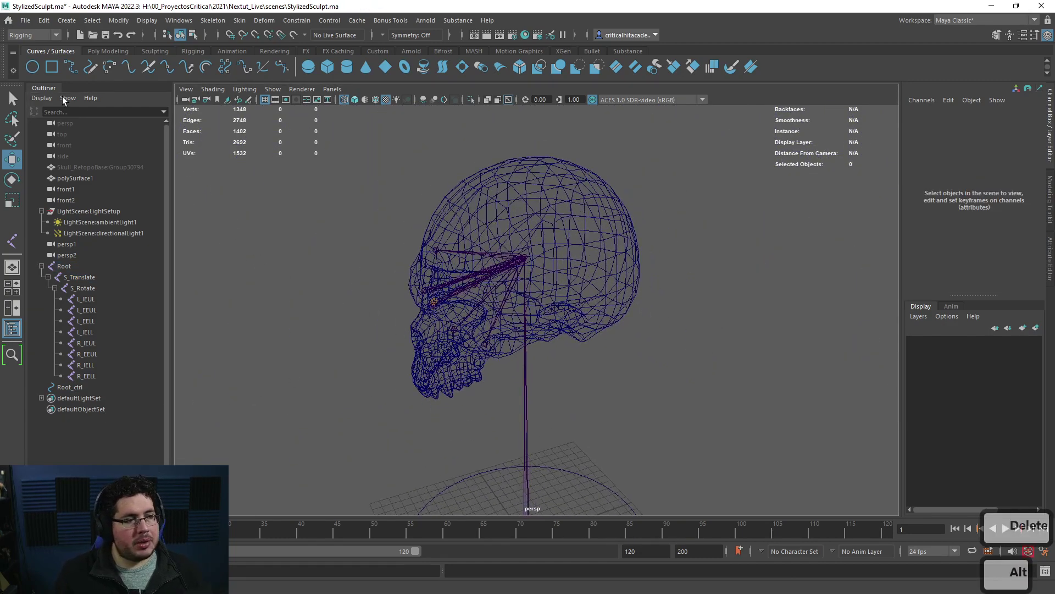
# Step: Create a new NURBS circle and snap it onto the S_Translate joint inside the skull
pyautogui.click(38, 70)
pyautogui.keyDown('alt'); pyautogui.moveTo(516, 302); pyautogui.dragTo(459, 311, button='right'); pyautogui.keyUp('alt')
pyautogui.press('w')
pyautogui.press('v')
pyautogui.moveTo(531, 449); pyautogui.dragTo(528, 286)
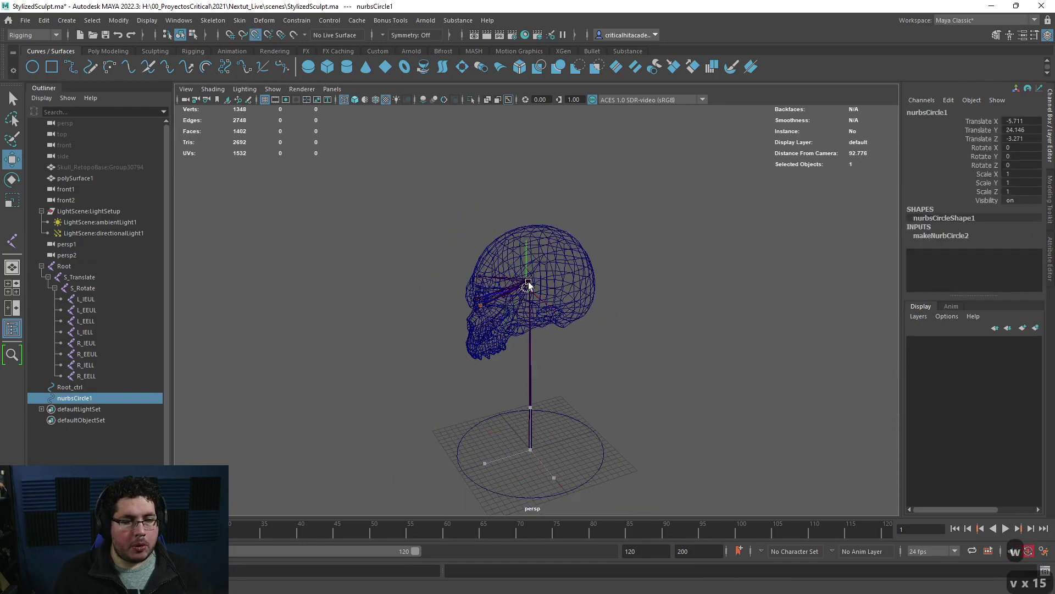
pyautogui.keyDown('alt'); pyautogui.moveTo(478, 286); pyautogui.dragTo(533, 273, button='right'); pyautogui.keyUp('alt')
pyautogui.keyDown('alt'); pyautogui.moveTo(532, 274); pyautogui.dragTo(539, 341, button='middle'); pyautogui.keyUp('alt')
pyautogui.keyDown('alt'); pyautogui.moveTo(511, 324); pyautogui.dragTo(542, 295, button='right'); pyautogui.keyUp('alt')
pyautogui.press('v')
pyautogui.moveTo(578, 328); pyautogui.dragTo(641, 301)
# Step: Scale the circle uniformly to about 15.6 so it surrounds the skull
pyautogui.press('r')
pyautogui.keyDown('alt'); pyautogui.moveTo(641, 302); pyautogui.dragTo(550, 312, button='right'); pyautogui.keyUp('alt')
pyautogui.moveTo(535, 306); pyautogui.dragTo(513, 301)
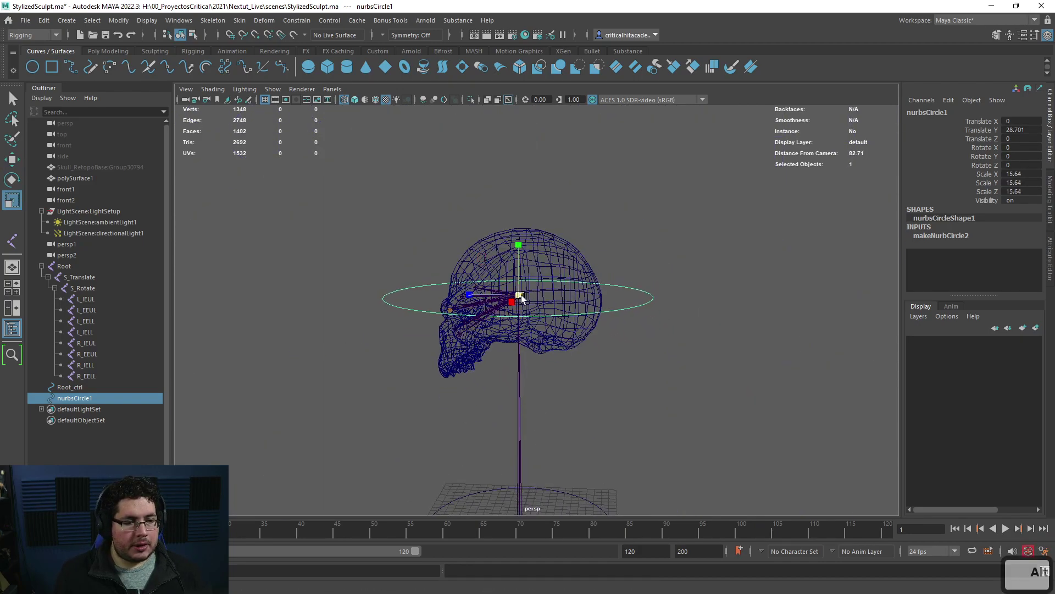
# Step: Move the circle's front control vertices down below the skull's jaw
pyautogui.moveTo(650, 291); pyautogui.dragTo(604, 289, button='right')
pyautogui.moveTo(429, 250); pyautogui.dragTo(337, 373)
pyautogui.press('w')
pyautogui.moveTo(395, 254); pyautogui.dragTo(407, 370)
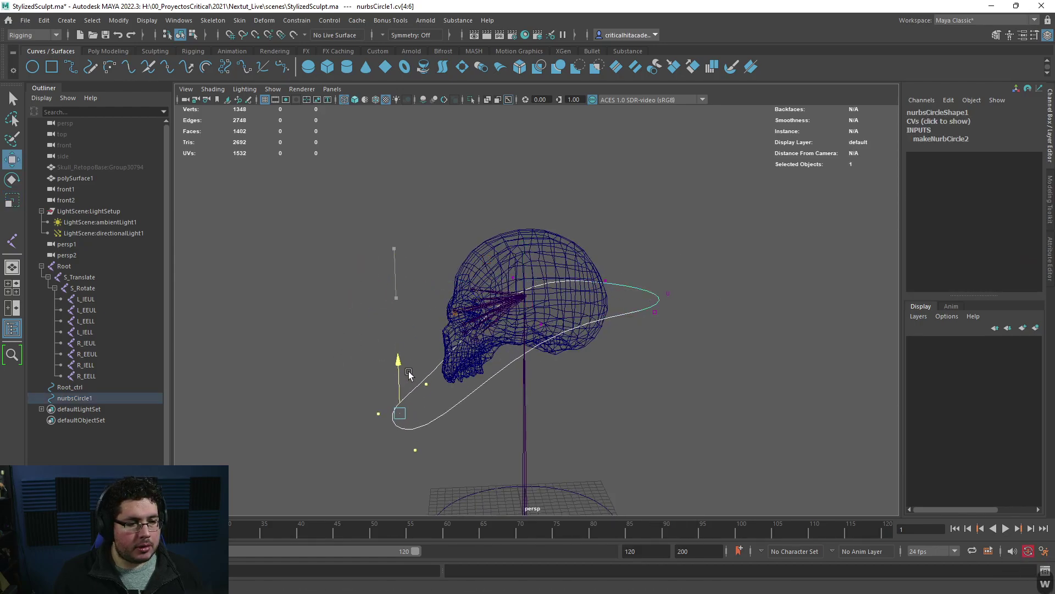
# Step: Rotate the circle's rear control vertices and raise them behind the skull
pyautogui.moveTo(714, 262); pyautogui.dragTo(599, 374)
pyautogui.press('e')
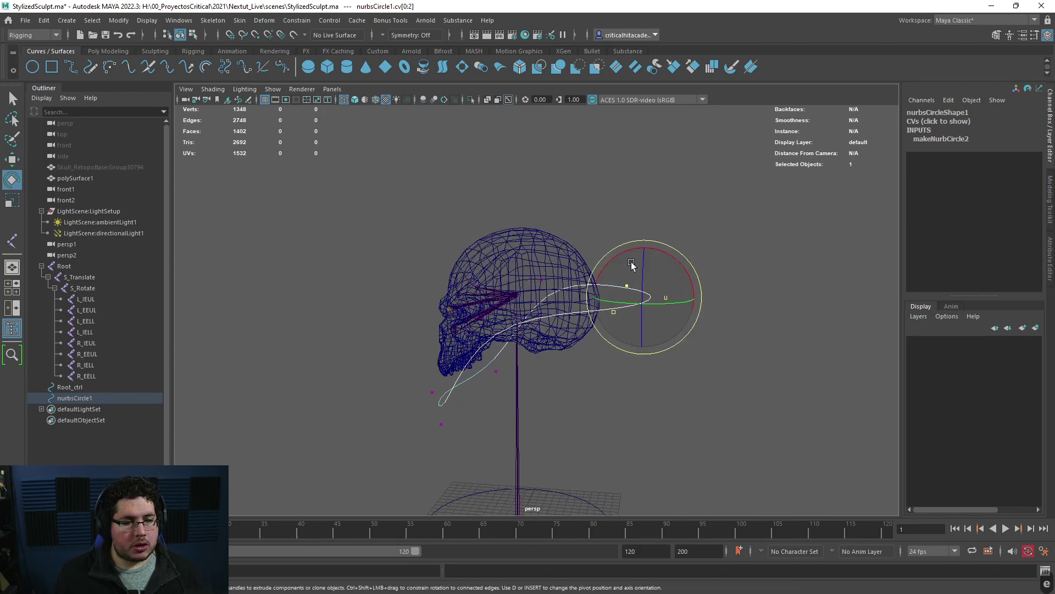
pyautogui.moveTo(632, 248); pyautogui.dragTo(553, 283)
pyautogui.press('w')
pyautogui.moveTo(643, 297); pyautogui.dragTo(616, 264)
pyautogui.keyDown('alt'); pyautogui.moveTo(611, 290); pyautogui.dragTo(643, 296); pyautogui.keyUp('alt')
# Step: Return the reshaped circle to object mode and freeze its transformations
pyautogui.moveTo(643, 296); pyautogui.dragTo(684, 266, button='right')
pyautogui.keyDown('alt'); pyautogui.moveTo(671, 295); pyautogui.dragTo(686, 306); pyautogui.keyUp('alt')
pyautogui.press('6')
pyautogui.moveTo(677, 342)
pyautogui.keyDown('alt'); pyautogui.mouseDown()
pyautogui.moveTo(746, 319)
pyautogui.moveTo(739, 313)
pyautogui.mouseUp(); pyautogui.keyUp('alt')
pyautogui.moveTo(703, 299); pyautogui.dragTo(676, 347)
pyautogui.keyDown('alt'); pyautogui.moveTo(675, 352); pyautogui.dragTo(639, 377); pyautogui.keyUp('alt')
pyautogui.click(730, 312)
pyautogui.moveTo(688, 298); pyautogui.dragTo(635, 346)
pyautogui.click(108, 51)
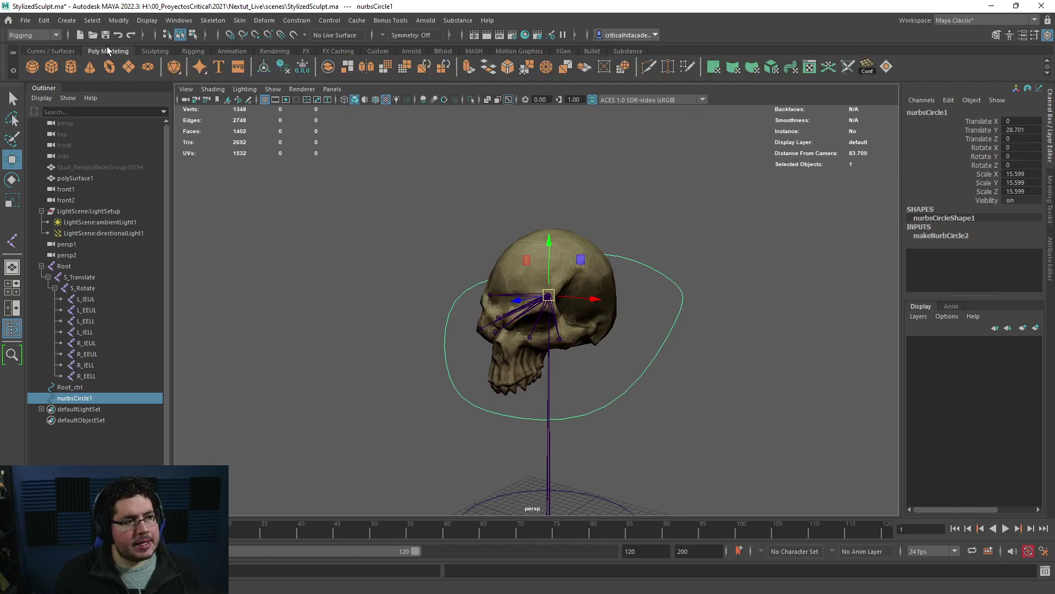
pyautogui.click(302, 67)
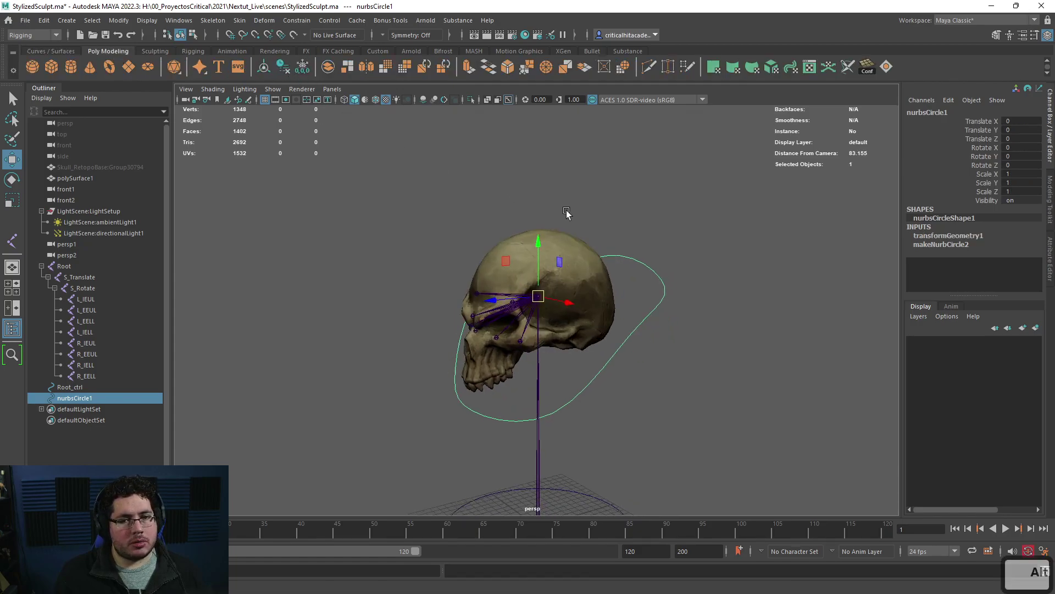
pyautogui.keyDown('alt'); pyautogui.moveTo(567, 288); pyautogui.dragTo(538, 275); pyautogui.keyUp('alt')
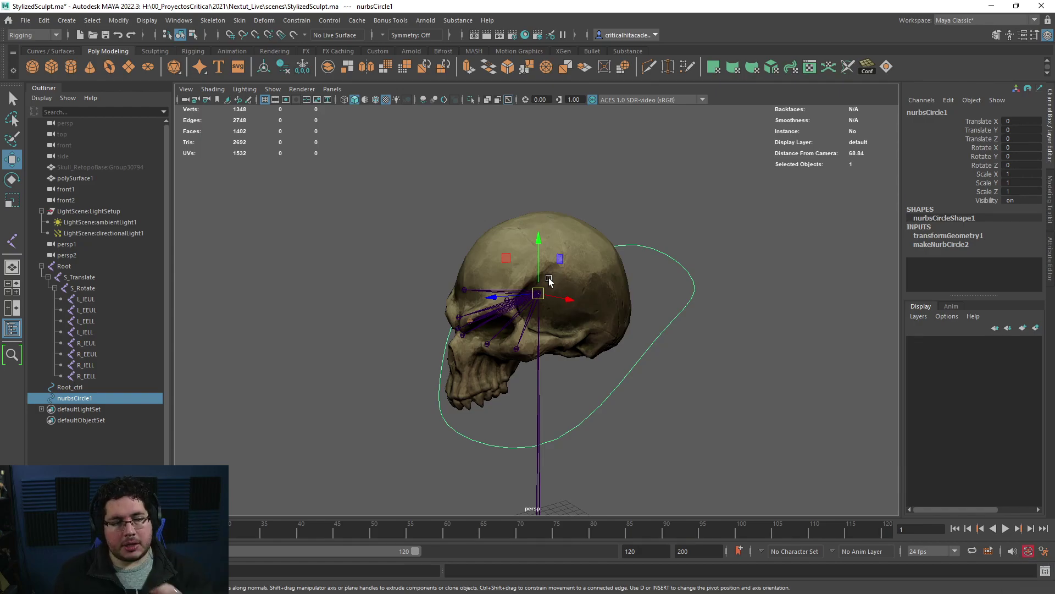
# Step: Rename the reshaped circle Translation_Ctrl and clear the selection
pyautogui.doubleClick(123, 398)
pyautogui.press('capslock')
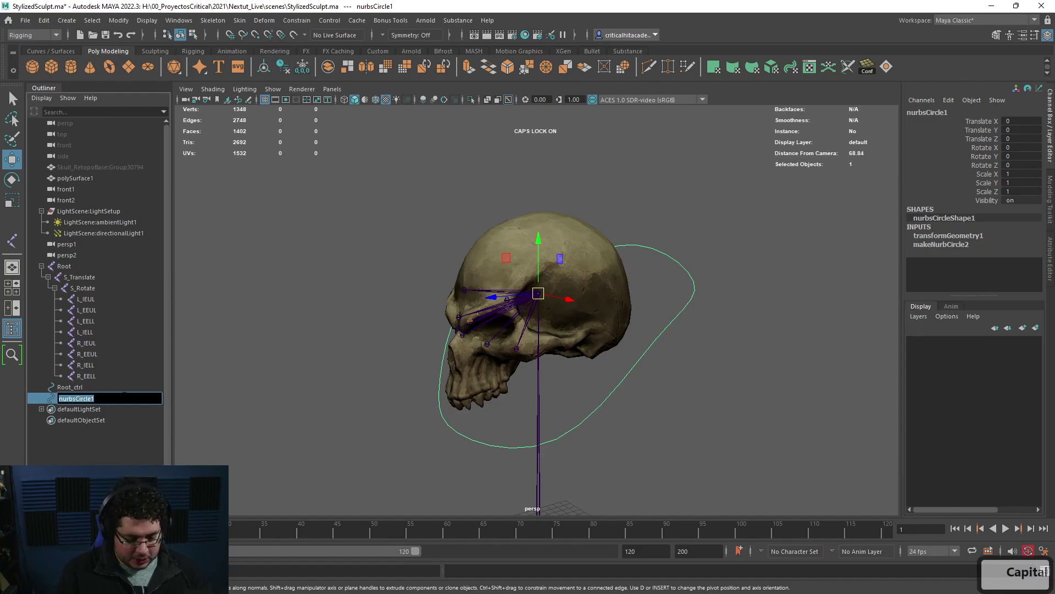
pyautogui.write('T')
pyautogui.press('capslock')
pyautogui.write('rans')
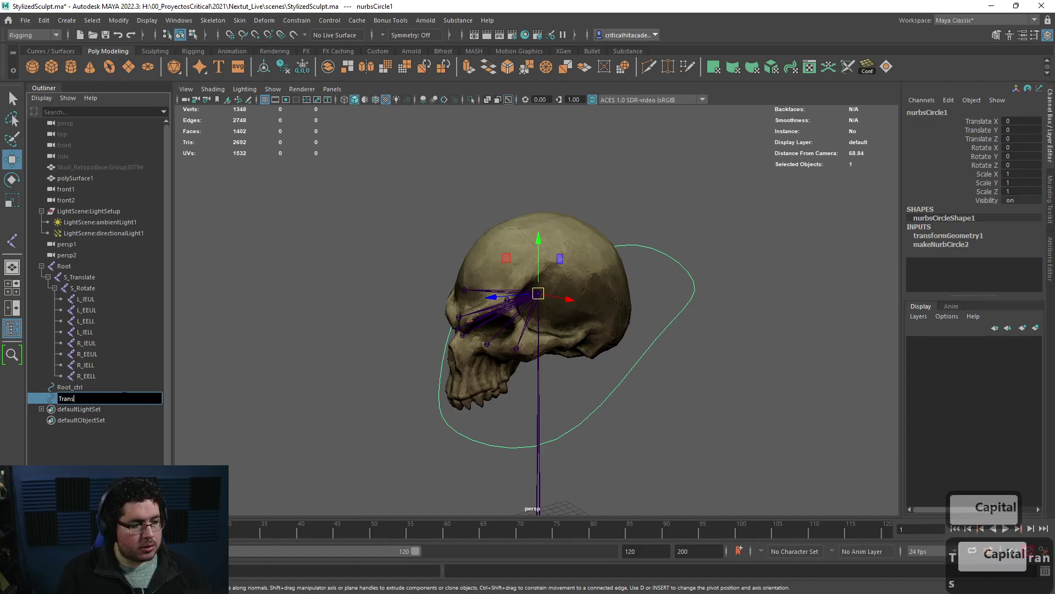
pyautogui.write('lation_Ctrl')
pyautogui.press('Return')
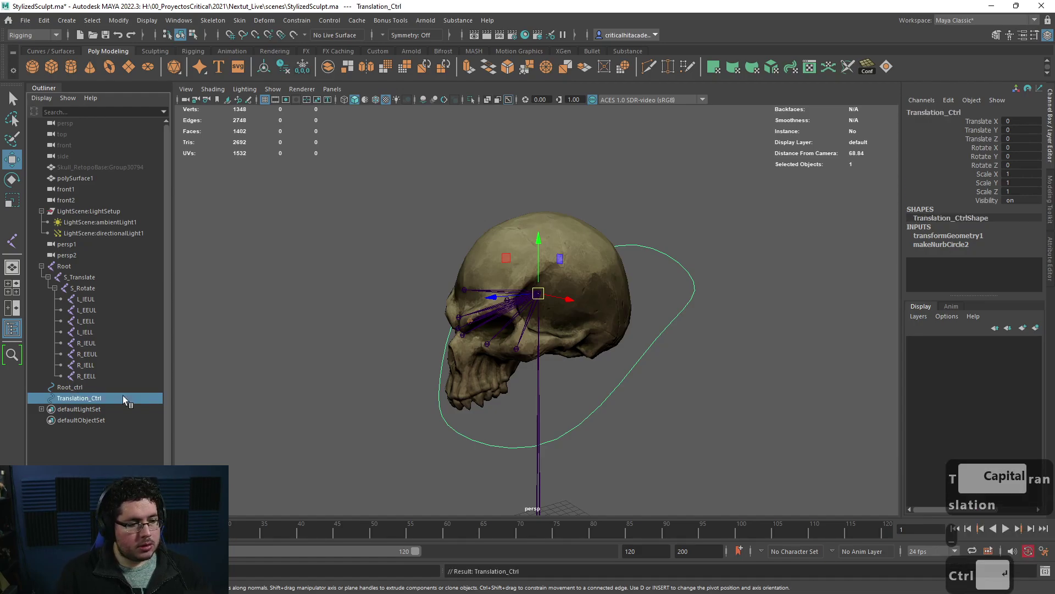
pyautogui.click(228, 326)
# Step: Create another NURBS circle and snap it from the origin onto the joint at the skull's centre
pyautogui.click(51, 51)
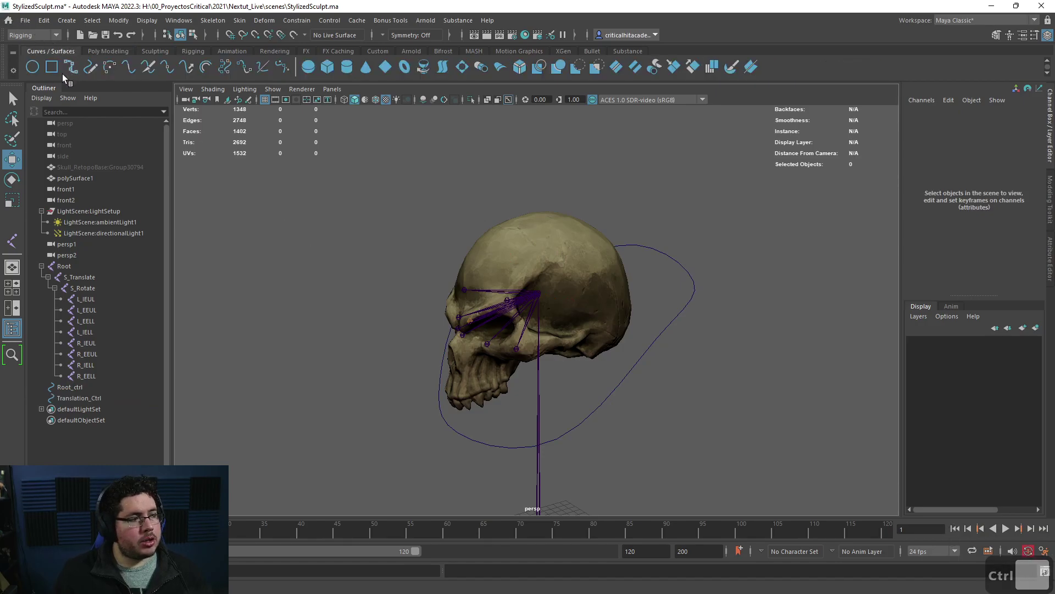
pyautogui.click(32, 66)
pyautogui.scroll(3, 495, 247)
pyautogui.press('w')
pyautogui.scroll(-3, 546, 312)
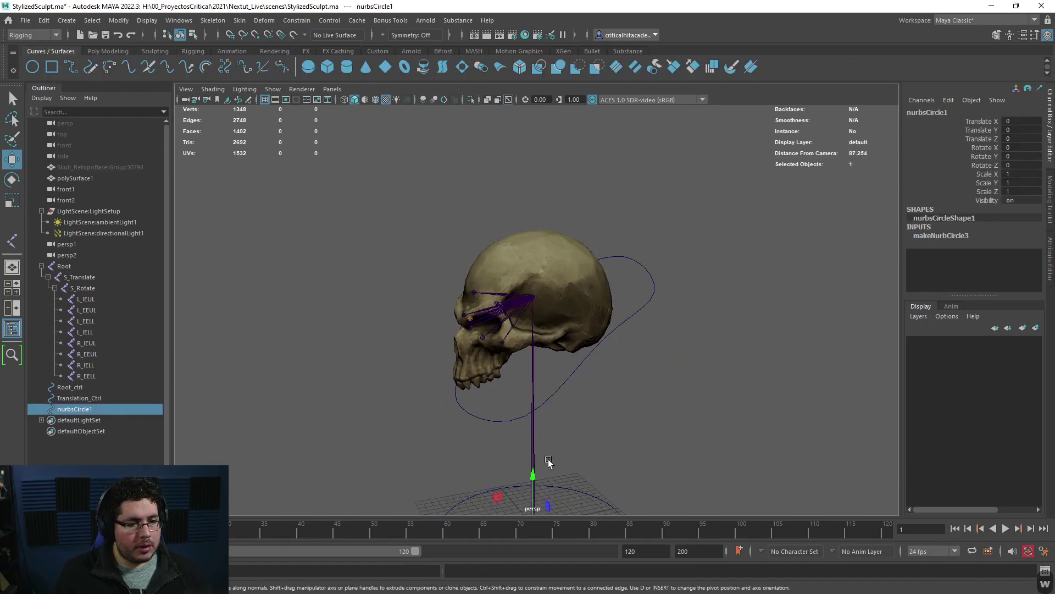
pyautogui.keyDown('alt'); pyautogui.moveTo(544, 494); pyautogui.dragTo(535, 457, button='middle'); pyautogui.keyUp('alt')
pyautogui.press('v')
pyautogui.moveTo(530, 489); pyautogui.dragTo(531, 262)
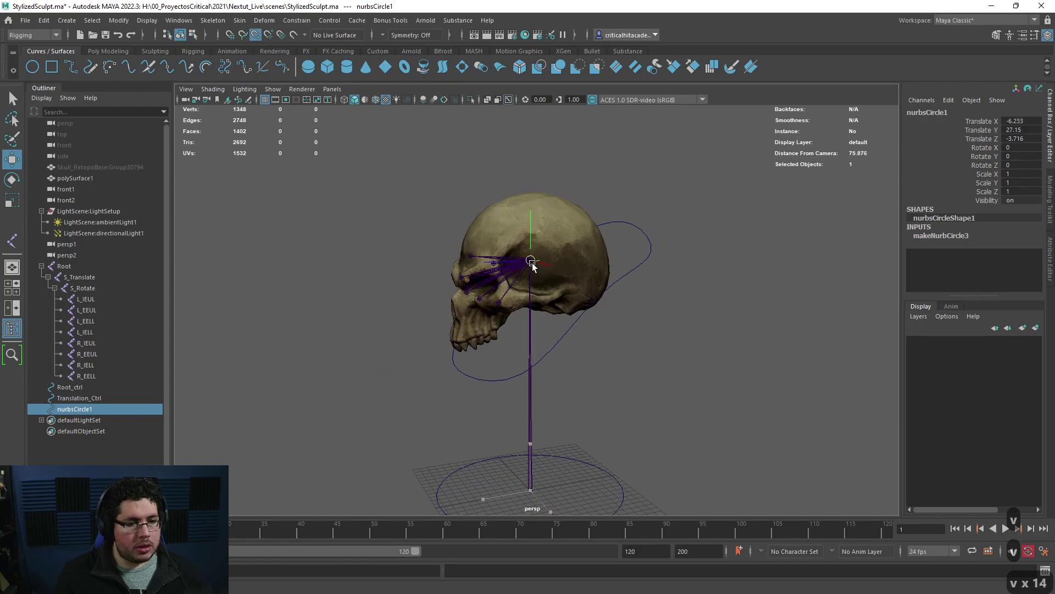
pyautogui.scroll(3, 529, 263)
pyautogui.scroll(3, 530, 264)
pyautogui.keyDown('alt'); pyautogui.moveTo(529, 264); pyautogui.dragTo(530, 333, button='middle'); pyautogui.keyUp('alt')
pyautogui.press('4')
pyautogui.scroll(4, 531, 335)
pyautogui.press('v')
pyautogui.moveTo(523, 384)
pyautogui.mouseDown()
pyautogui.moveTo(520, 343)
pyautogui.moveTo(710, 327)
pyautogui.mouseUp()
pyautogui.scroll(-8, 521, 343)
# Step: Scale the new circle uniformly to about 10.1 so it forms a ring around the skull
pyautogui.press('r')
pyautogui.press('6')
pyautogui.moveTo(631, 327)
pyautogui.keyDown('alt'); pyautogui.mouseDown()
pyautogui.moveTo(536, 316)
pyautogui.moveTo(638, 369)
pyautogui.moveTo(586, 330)
pyautogui.mouseUp(); pyautogui.keyUp('alt')
pyautogui.hotkey('ctrl', 'z')
pyautogui.hotkey('ctrl', 'z')
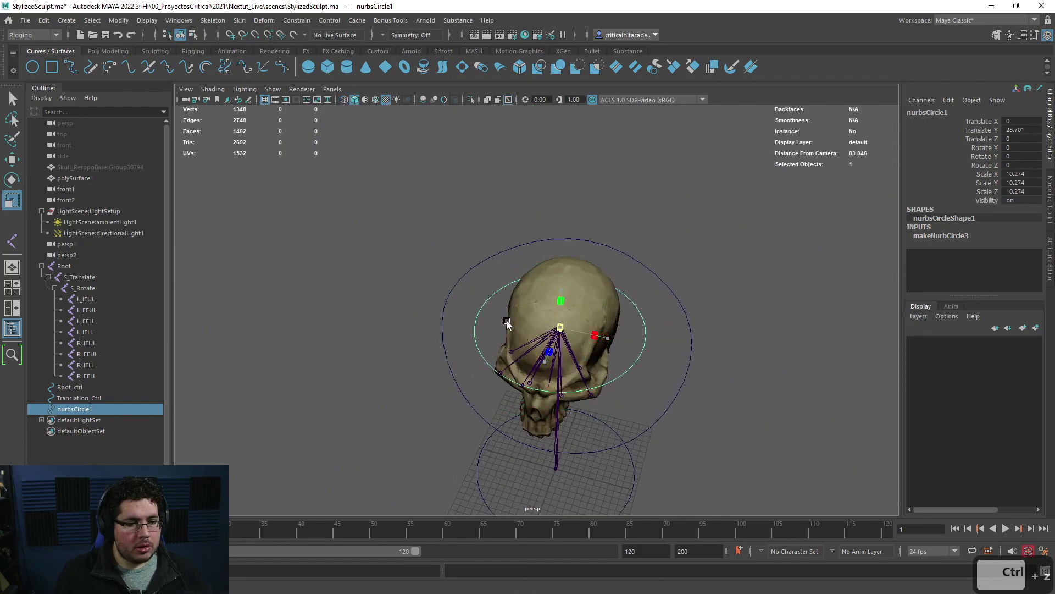
pyautogui.keyDown('alt'); pyautogui.moveTo(510, 324); pyautogui.dragTo(699, 282); pyautogui.keyUp('alt')
pyautogui.click(692, 289)
# Step: Rename the horizontal ring around the skull Rotation_Ctrl
pyautogui.click(110, 409)
pyautogui.doubleClick(107, 409)
pyautogui.press('capslock')
pyautogui.write('R')
pyautogui.press('capslock')
pyautogui.write('opt')
pyautogui.press('BackSpace')
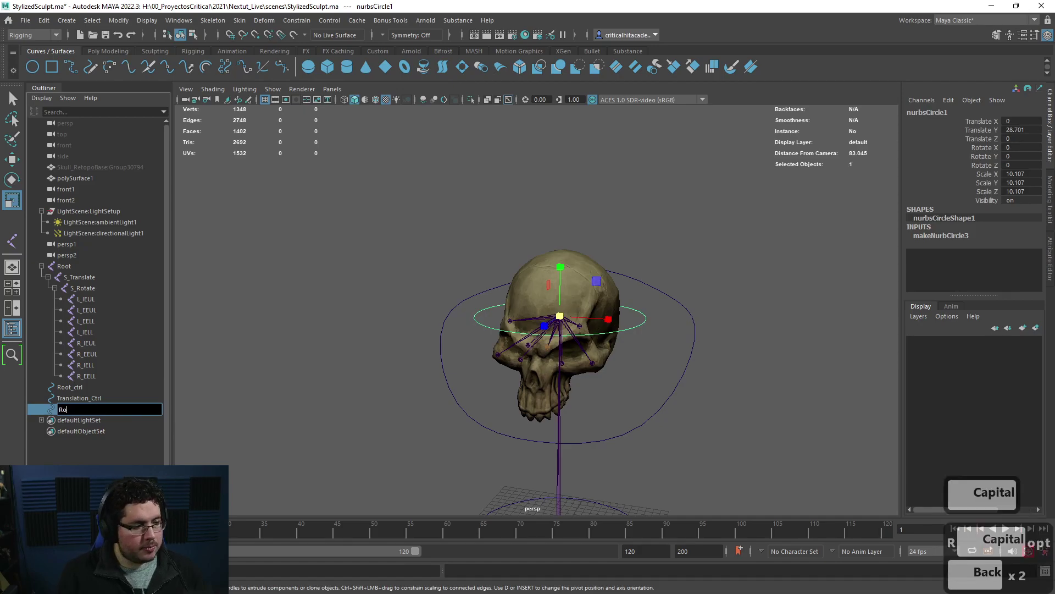
pyautogui.write('otation_')
pyautogui.press('capslock')
pyautogui.write('C')
pyautogui.press('capslock')
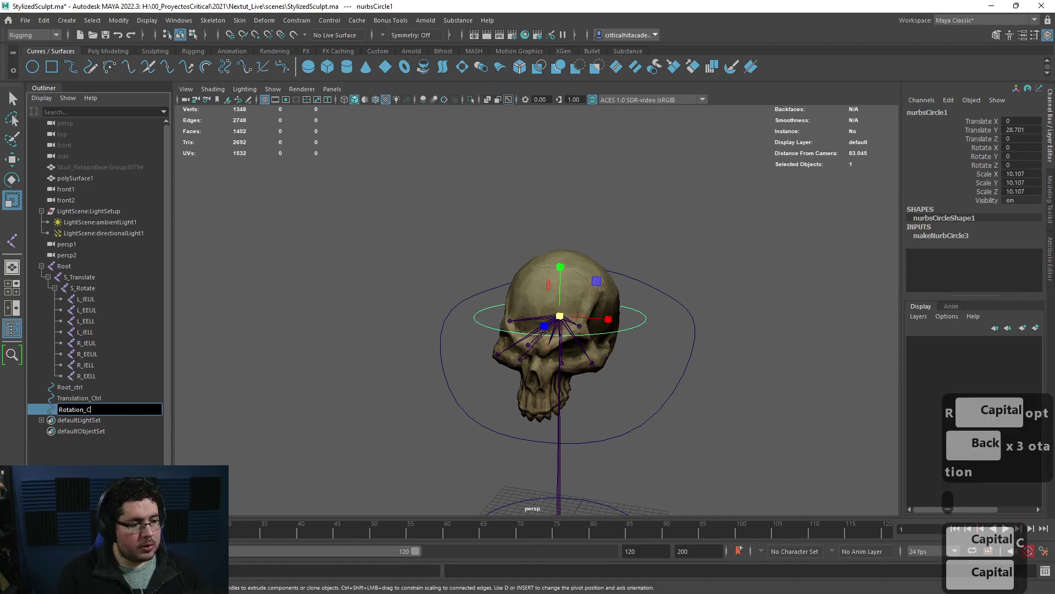
pyautogui.write('trk')
pyautogui.press('Return')
pyautogui.doubleClick(109, 408)
pyautogui.click(109, 408)
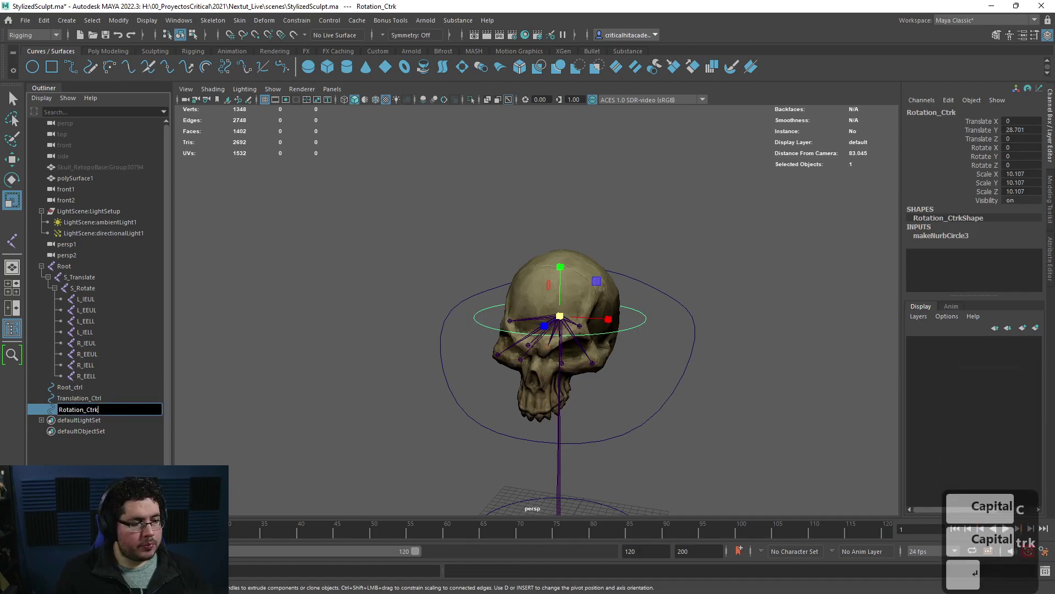
pyautogui.press('BackSpace')
pyautogui.write('l')
pyautogui.press('Return')
# Step: Freeze the transformations of Rotation_Ctrl and clear the selection
pyautogui.click(349, 313)
pyautogui.moveTo(407, 313)
pyautogui.keyDown('alt'); pyautogui.mouseDown()
pyautogui.moveTo(437, 314)
pyautogui.moveTo(432, 329)
pyautogui.moveTo(420, 317)
pyautogui.mouseUp(); pyautogui.keyUp('alt')
pyautogui.click(411, 323)
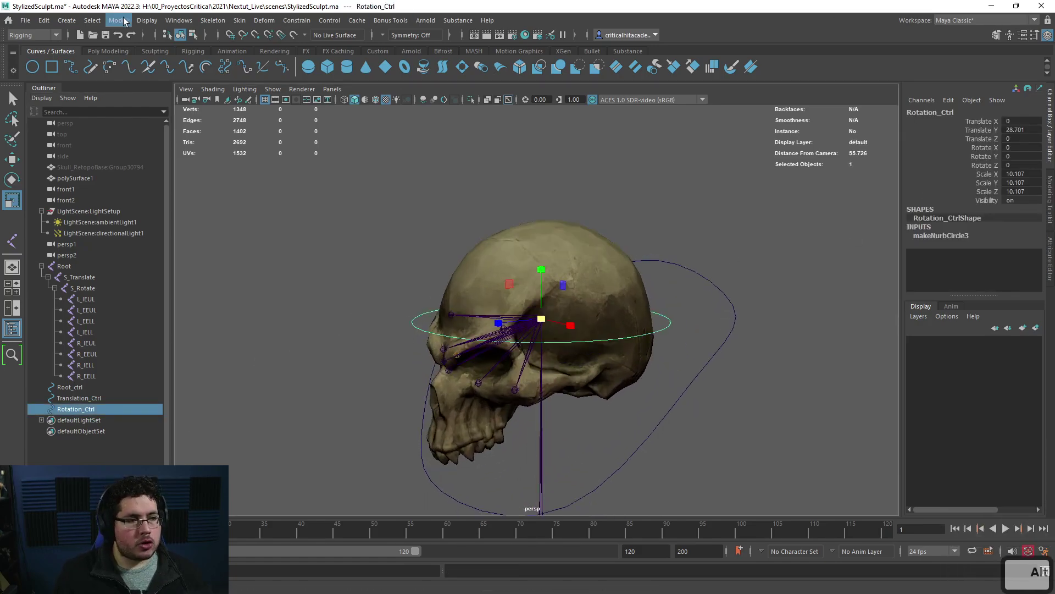
pyautogui.click(125, 52)
pyautogui.click(302, 68)
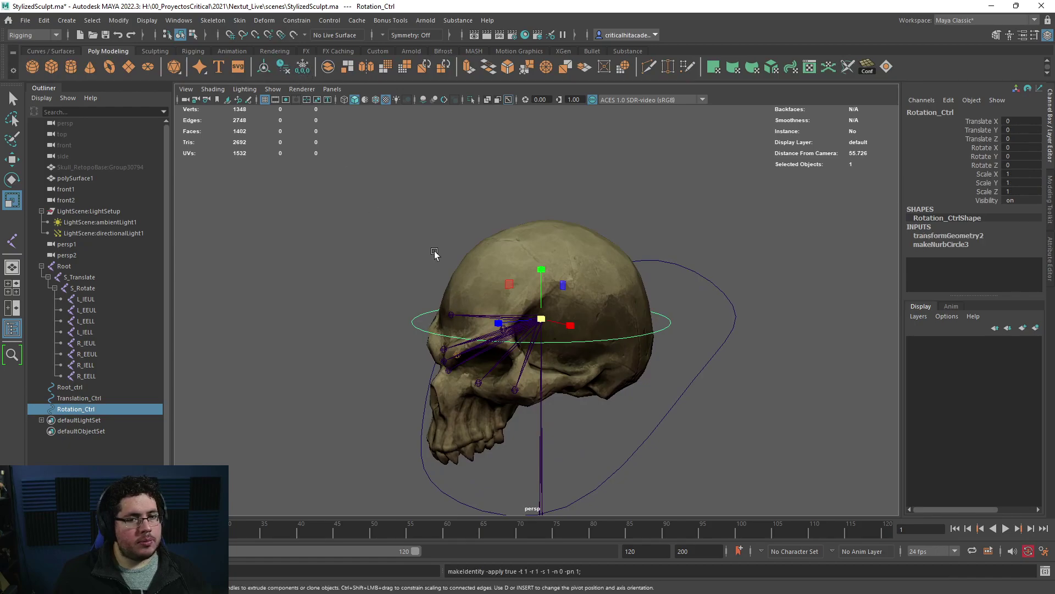
pyautogui.click(403, 235)
# Step: Create a new NURBS circle at the origin for the eye-socket joint controls
pyautogui.keyDown('alt'); pyautogui.moveTo(404, 238); pyautogui.dragTo(465, 278); pyautogui.keyUp('alt')
pyautogui.keyDown('alt'); pyautogui.moveTo(466, 279); pyautogui.dragTo(536, 285, button='middle'); pyautogui.keyUp('alt')
pyautogui.keyDown('alt'); pyautogui.moveTo(536, 285); pyautogui.dragTo(447, 310); pyautogui.keyUp('alt')
pyautogui.keyDown('alt'); pyautogui.moveTo(494, 269); pyautogui.dragTo(497, 301, button='right'); pyautogui.keyUp('alt')
pyautogui.keyDown('alt'); pyautogui.moveTo(496, 301); pyautogui.dragTo(472, 277); pyautogui.keyUp('alt')
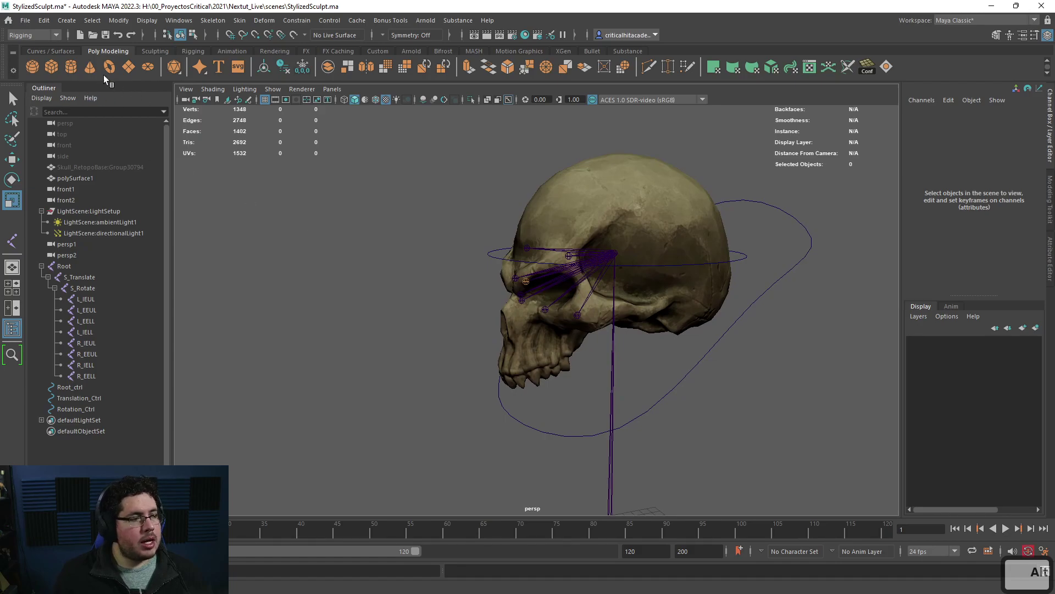
pyautogui.click(61, 52)
pyautogui.keyDown('alt'); pyautogui.moveTo(581, 347); pyautogui.dragTo(550, 269, button='middle'); pyautogui.keyUp('alt')
pyautogui.keyDown('alt'); pyautogui.moveTo(607, 385); pyautogui.dragTo(572, 393, button='right'); pyautogui.keyUp('alt')
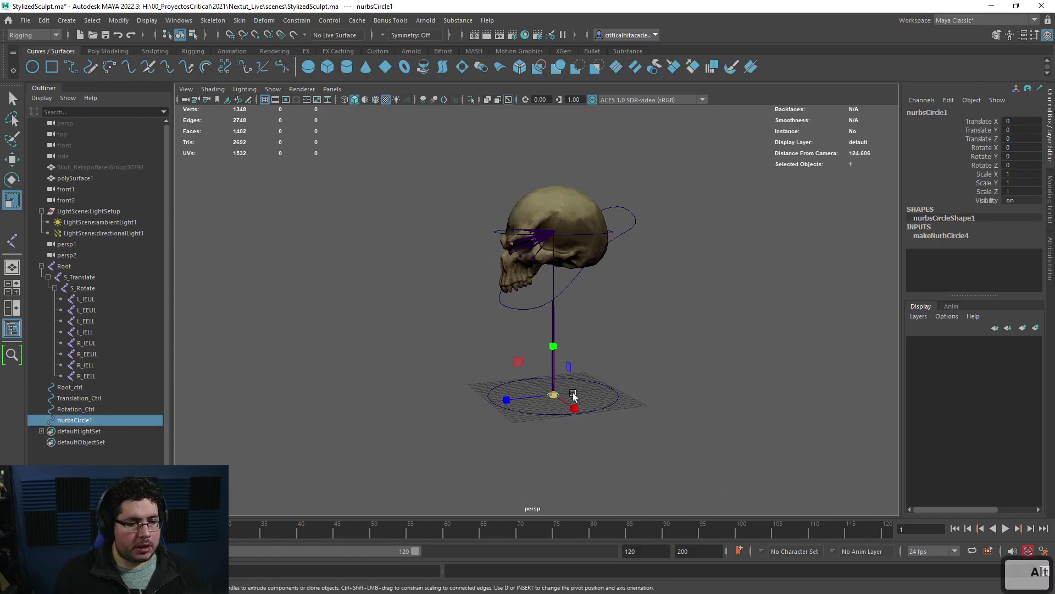
pyautogui.press('w')
pyautogui.keyDown('alt'); pyautogui.moveTo(573, 393); pyautogui.dragTo(551, 406); pyautogui.keyUp('alt')
pyautogui.keyDown('alt'); pyautogui.moveTo(551, 405); pyautogui.dragTo(575, 403, button='right'); pyautogui.keyUp('alt')
pyautogui.keyDown('alt'); pyautogui.moveTo(581, 428); pyautogui.dragTo(593, 379, button='middle'); pyautogui.keyUp('alt')
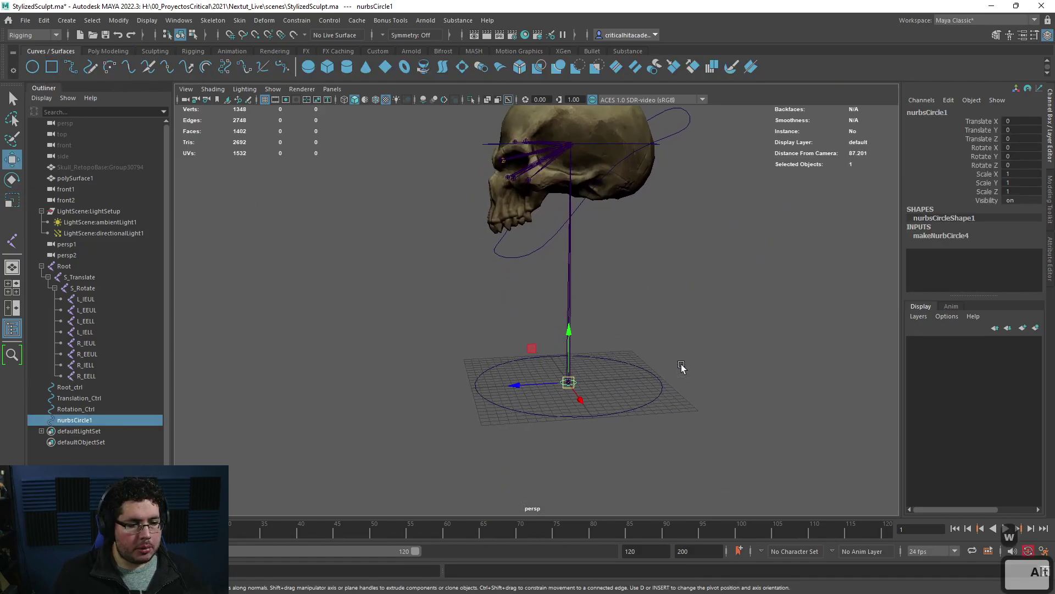
# Step: Set the small circle's Normal Y to 0 and Normal Z to 1 so it faces forward
pyautogui.click(938, 236)
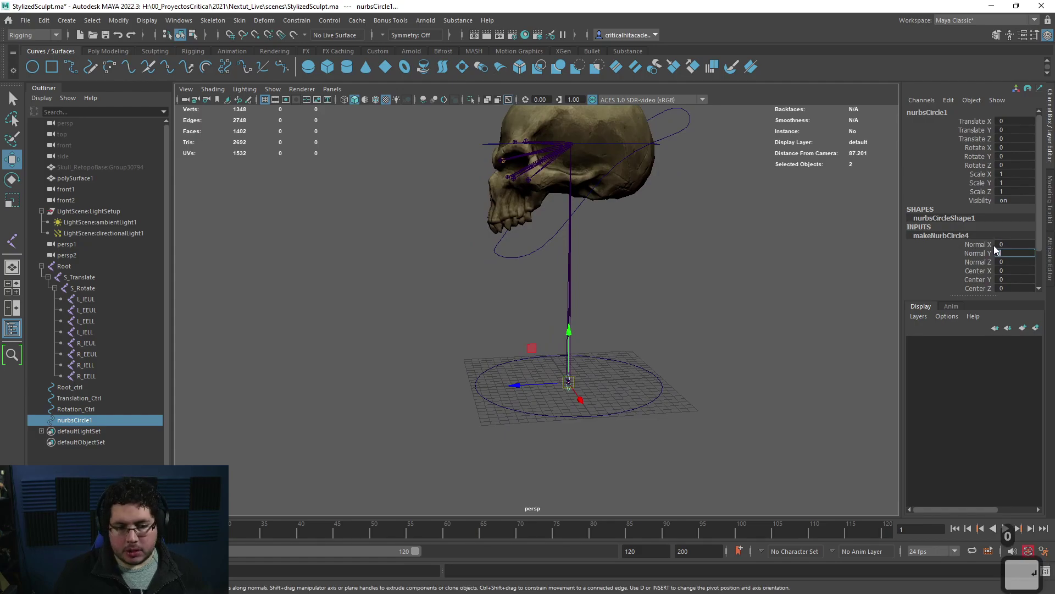
pyautogui.write('0')
pyautogui.press('Tab')
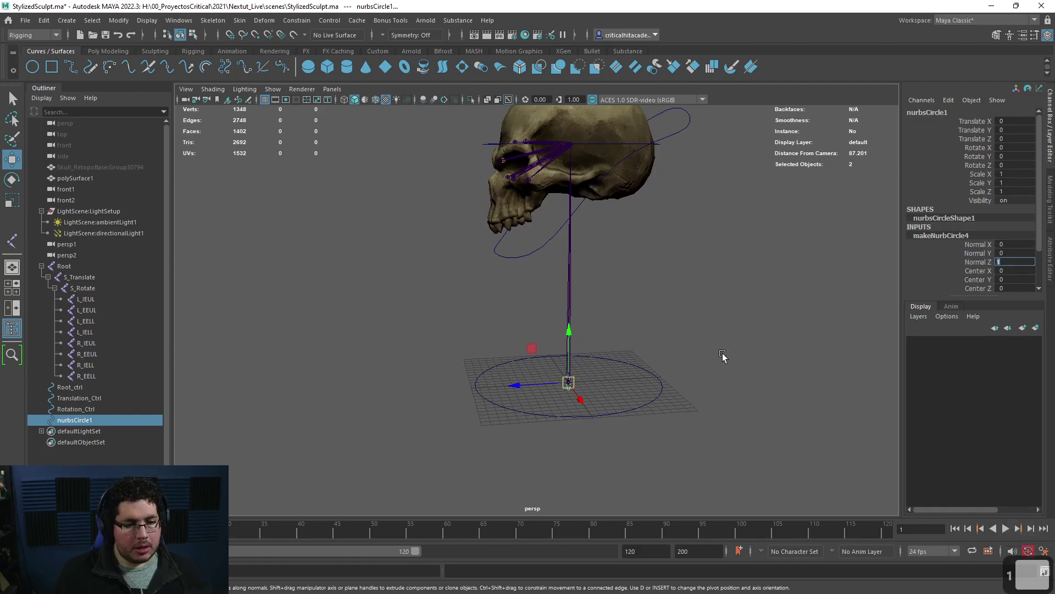
pyautogui.keyDown('alt'); pyautogui.moveTo(724, 354); pyautogui.dragTo(726, 374, button='right'); pyautogui.keyUp('alt')
pyautogui.keyDown('alt'); pyautogui.moveTo(727, 373); pyautogui.dragTo(702, 363); pyautogui.keyUp('alt')
pyautogui.click(702, 363)
pyautogui.click(582, 426)
pyautogui.keyDown('alt'); pyautogui.moveTo(631, 397); pyautogui.dragTo(638, 429, button='middle'); pyautogui.keyUp('alt')
pyautogui.keyDown('alt'); pyautogui.moveTo(638, 429); pyautogui.dragTo(627, 443, button='right'); pyautogui.keyUp('alt')
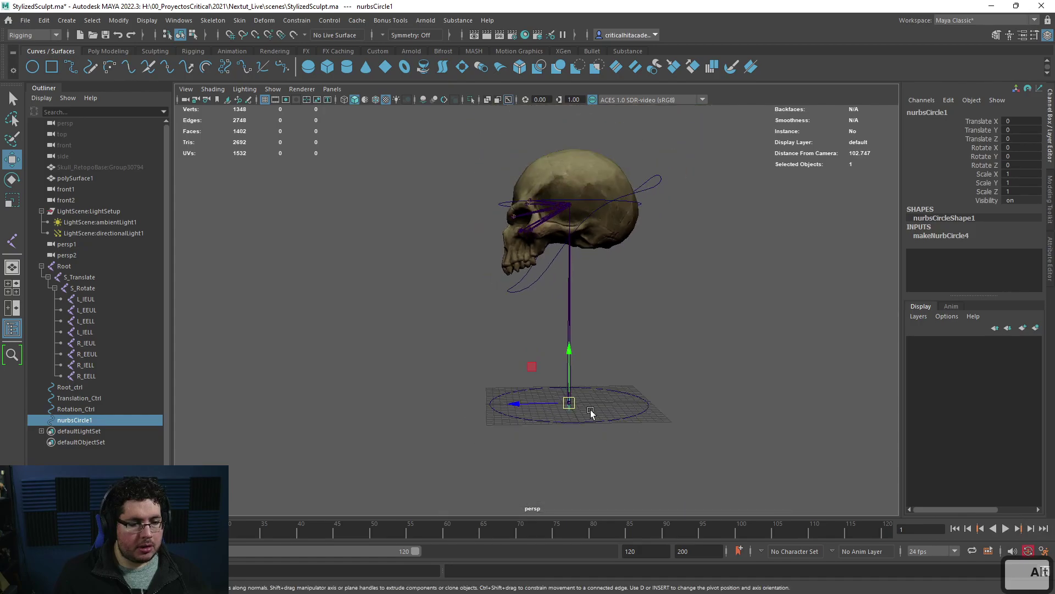
# Step: Snap the small circle onto the upper eye-socket joint nearest the temple on the skull's left side
pyautogui.moveTo(573, 406); pyautogui.dragTo(531, 252)
pyautogui.keyDown('alt'); pyautogui.moveTo(531, 253); pyautogui.dragTo(539, 283, button='right'); pyautogui.keyUp('alt')
pyautogui.keyDown('alt'); pyautogui.moveTo(539, 283); pyautogui.dragTo(541, 402, button='middle'); pyautogui.keyUp('alt')
pyautogui.keyDown('alt'); pyautogui.moveTo(541, 401); pyautogui.dragTo(572, 395, button='right'); pyautogui.keyUp('alt')
pyautogui.moveTo(577, 361); pyautogui.dragTo(634, 375)
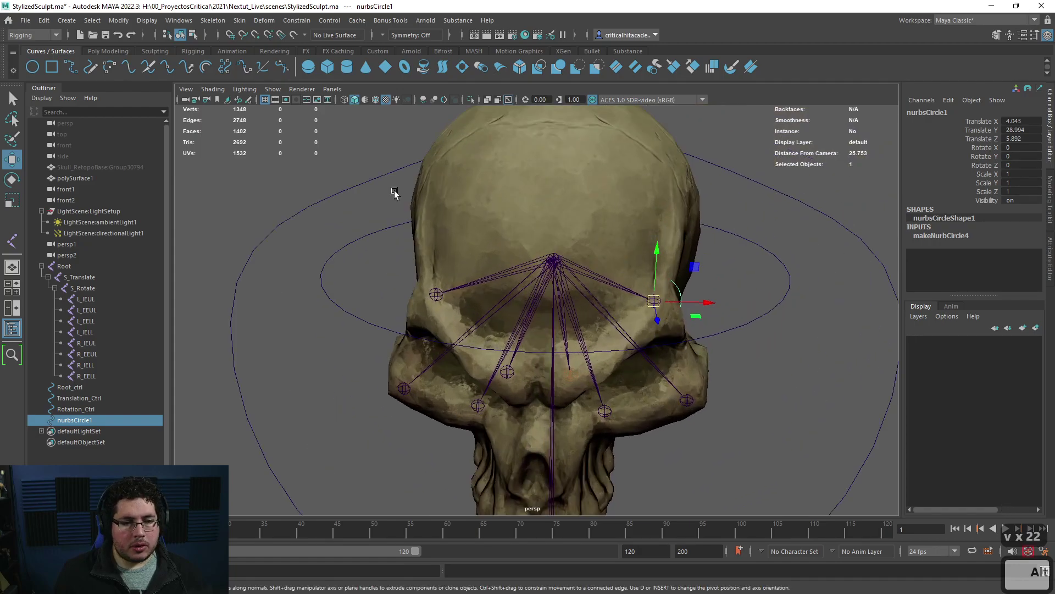
# Step: Hide polygons in the viewport and snap duplicates of the small circle onto the other three eye-socket joints on the skull's left side
pyautogui.click(273, 89)
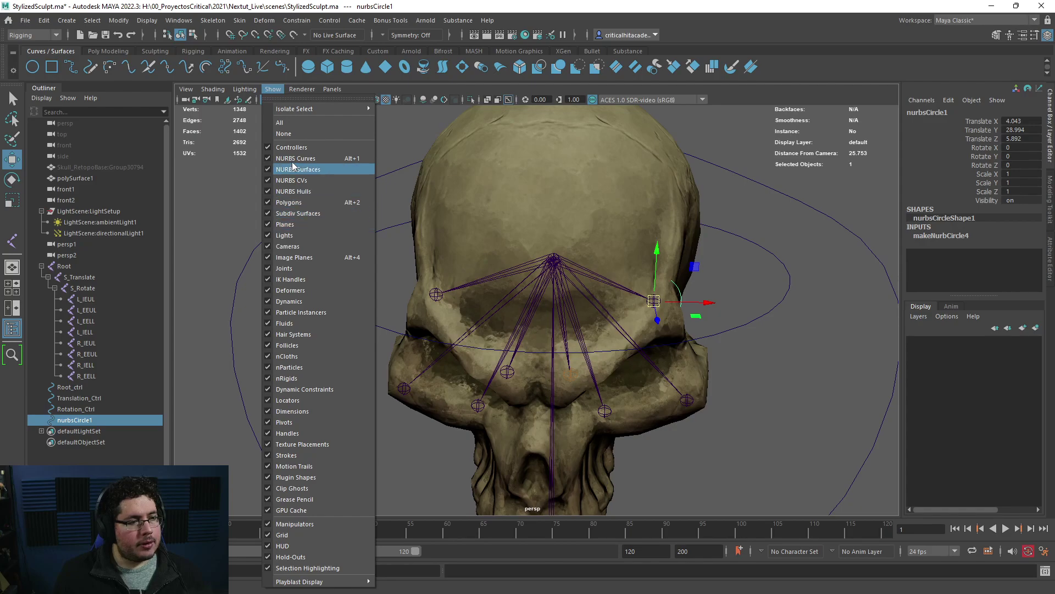
pyautogui.click(296, 203)
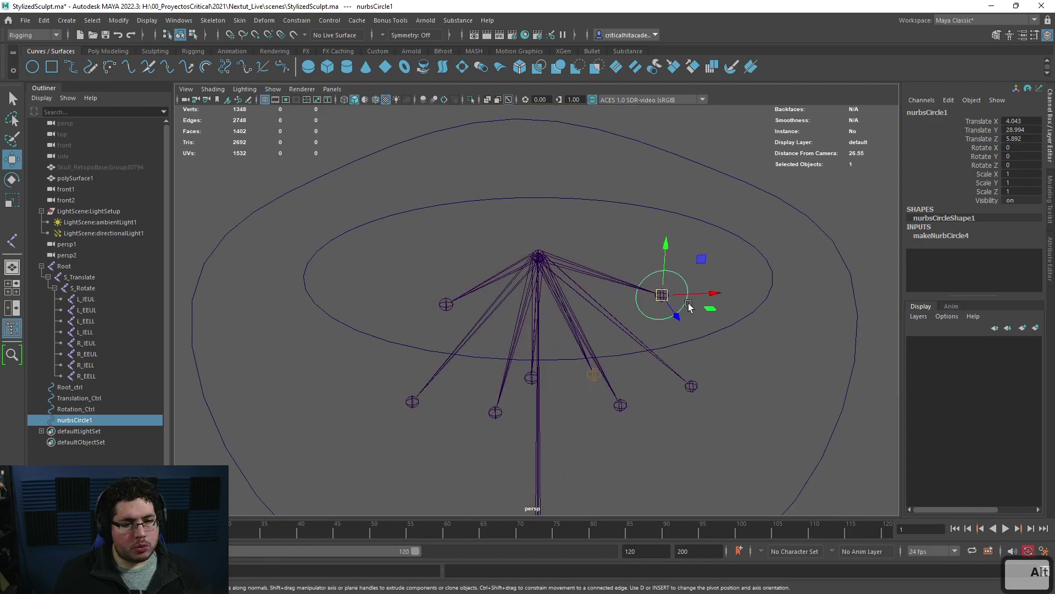
pyautogui.hotkey('ctrl', 'd')
pyautogui.press('v')
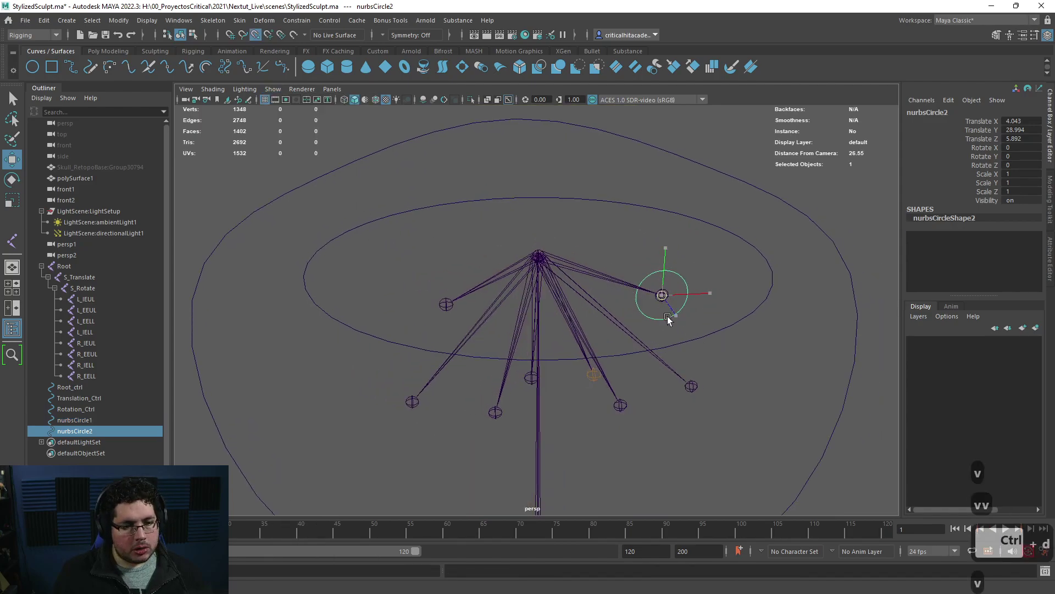
pyautogui.hotkey('ctrl', 'd')
pyautogui.press('v')
pyautogui.moveTo(694, 390); pyautogui.dragTo(437, 313)
pyautogui.hotkey('ctrl', 'd')
pyautogui.press('v')
pyautogui.hotkey('ctrl', 'd')
pyautogui.press('v')
pyautogui.click(537, 379)
pyautogui.hotkey('ctrl', 'z')
pyautogui.hotkey('ctrl', 'd')
pyautogui.hotkey('ctrl', 'd')
pyautogui.hotkey('ctrl', 's')
pyautogui.press('v')
pyautogui.hotkey('ctrl', 'd')
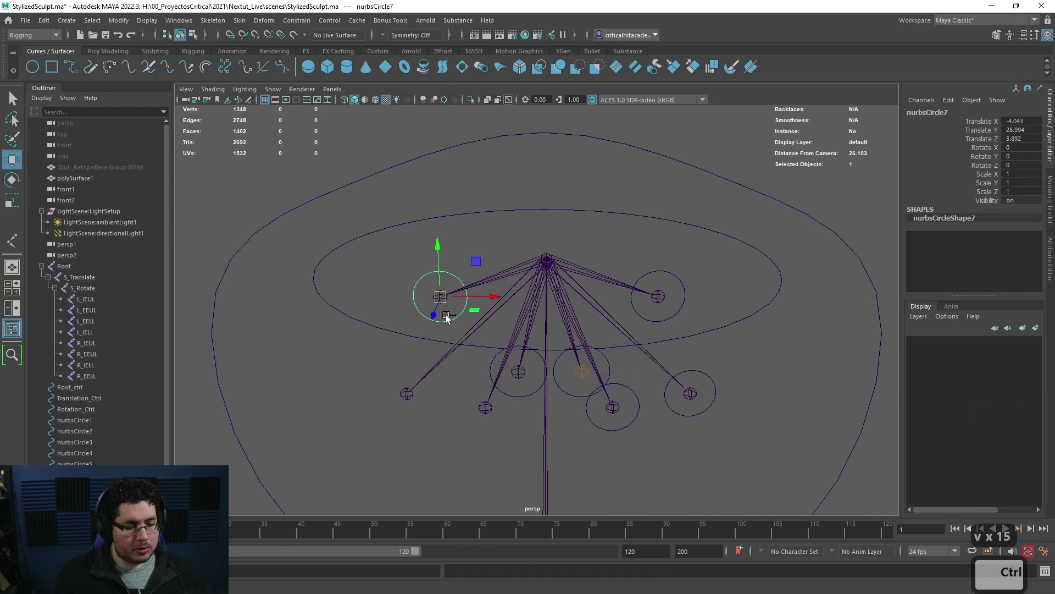
pyautogui.hotkey('ctrl', 'z')
pyautogui.hotkey('ctrl', 'z')
pyautogui.hotkey('ctrl', 'z')
pyautogui.hotkey('ctrl', 'z')
pyautogui.hotkey('ctrl', 'z')
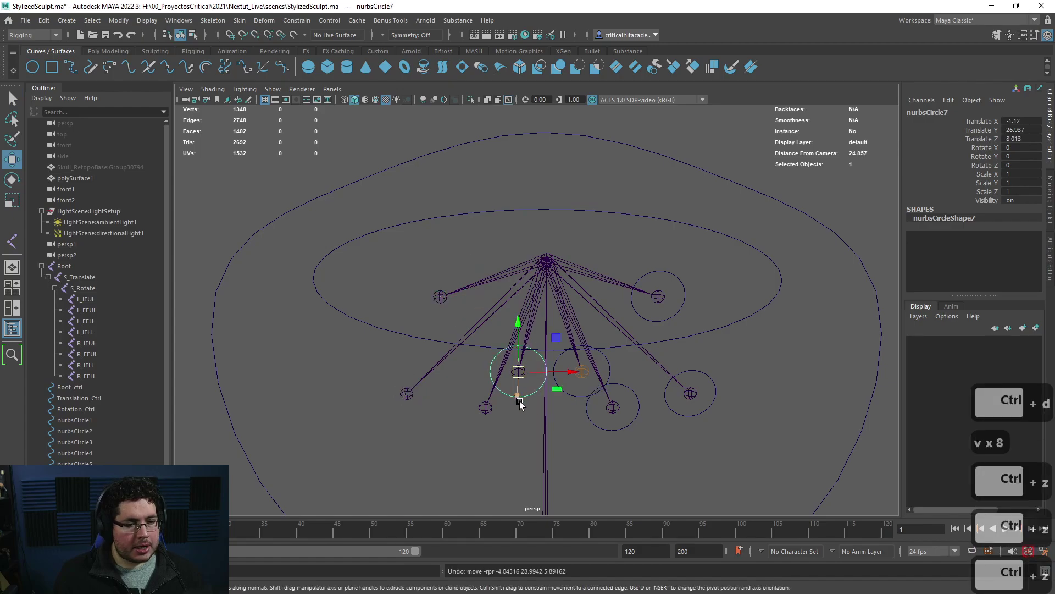
pyautogui.hotkey('ctrl', 'z')
# Step: Clear the selection and show polygons in the viewport again with textured shading
pyautogui.moveTo(494, 407)
pyautogui.keyDown('alt'); pyautogui.mouseDown()
pyautogui.moveTo(520, 370)
pyautogui.moveTo(701, 405)
pyautogui.mouseUp(); pyautogui.keyUp('alt')
pyautogui.click(731, 394)
pyautogui.press('6')
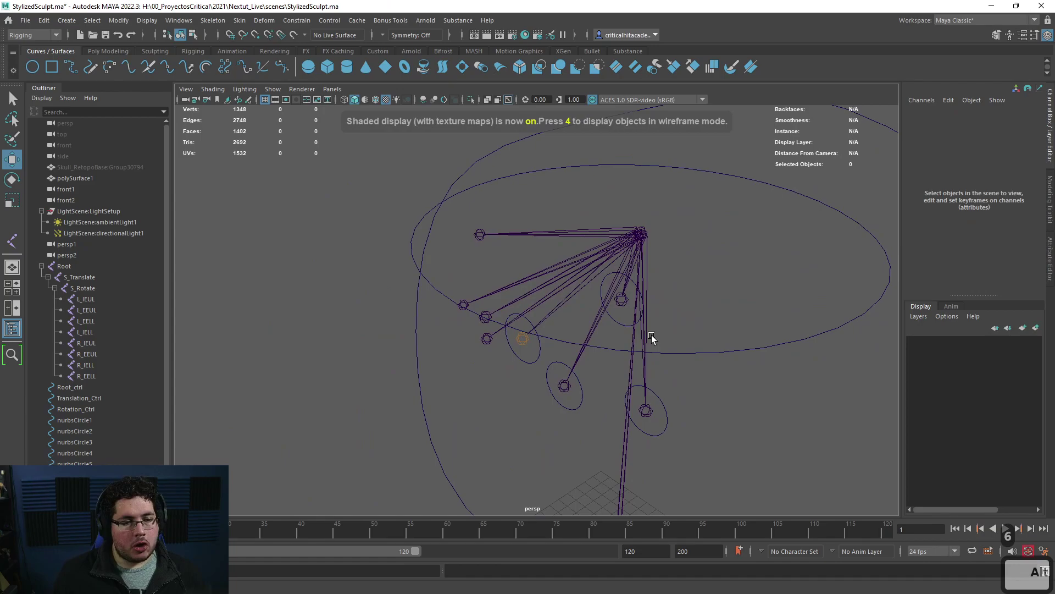
pyautogui.click(272, 89)
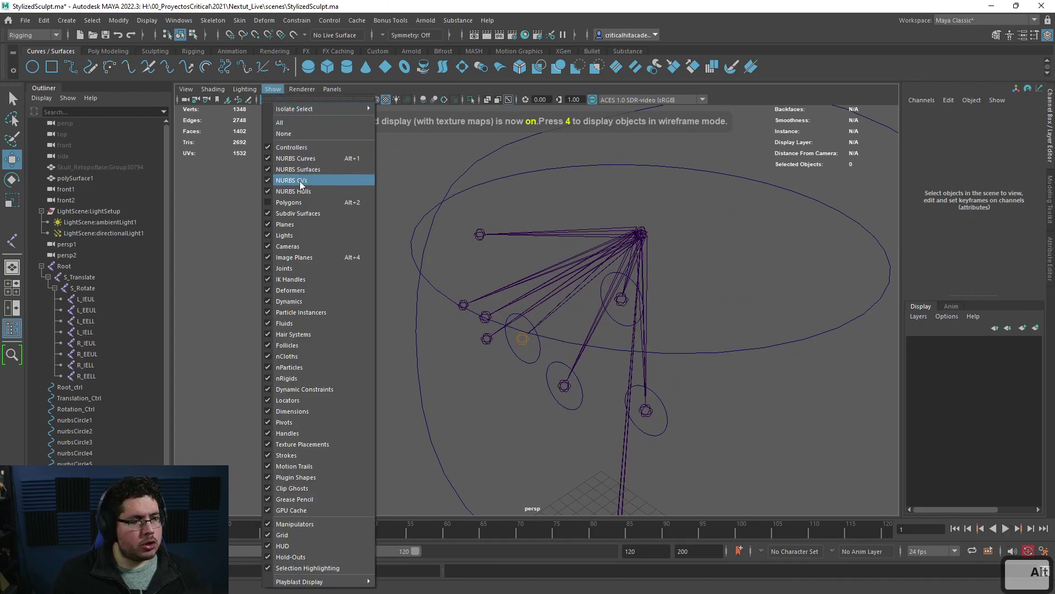
pyautogui.click(292, 202)
# Step: Isolate nurbsCircle1 at the left upper outer joint, select all its control vertices and bring the full scene back
pyautogui.keyDown('alt'); pyautogui.moveTo(341, 229); pyautogui.dragTo(554, 295); pyautogui.keyUp('alt')
pyautogui.press('4')
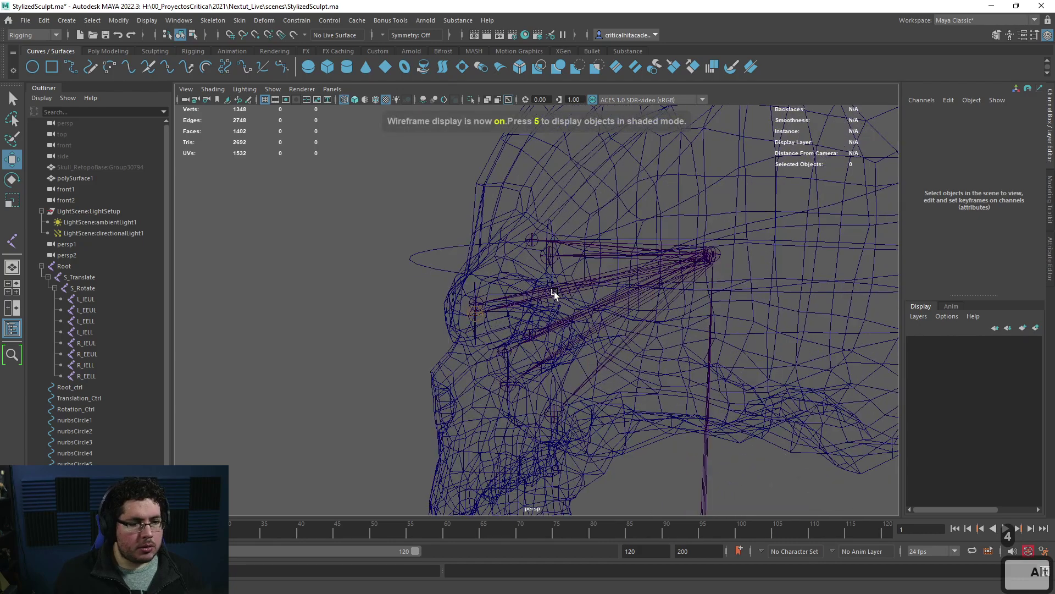
pyautogui.click(547, 231)
pyautogui.keyDown('alt'); pyautogui.moveTo(547, 234); pyautogui.dragTo(601, 277); pyautogui.keyUp('alt')
pyautogui.click(600, 264)
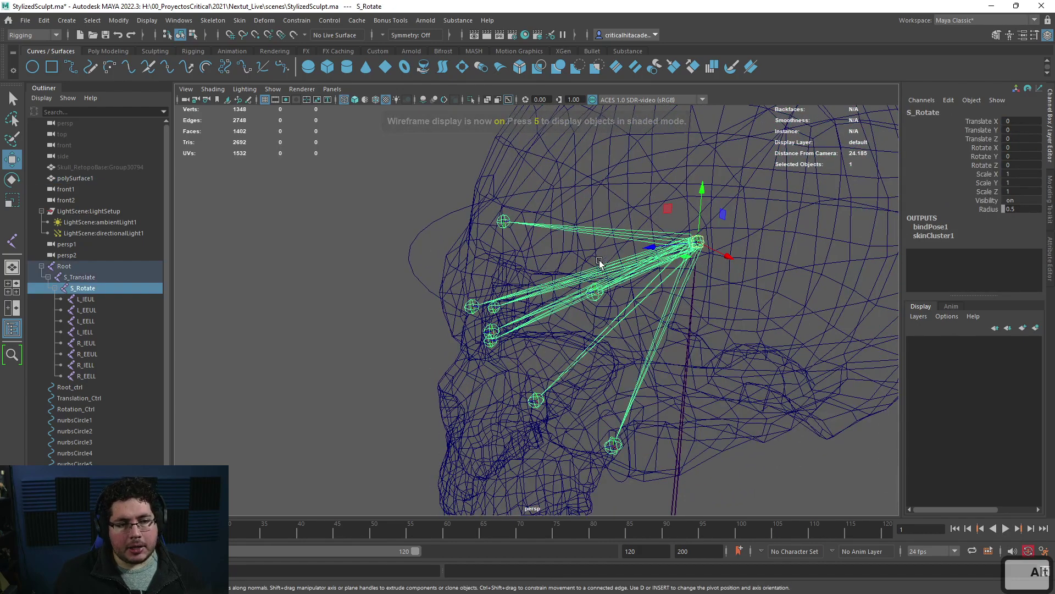
pyautogui.click(598, 259)
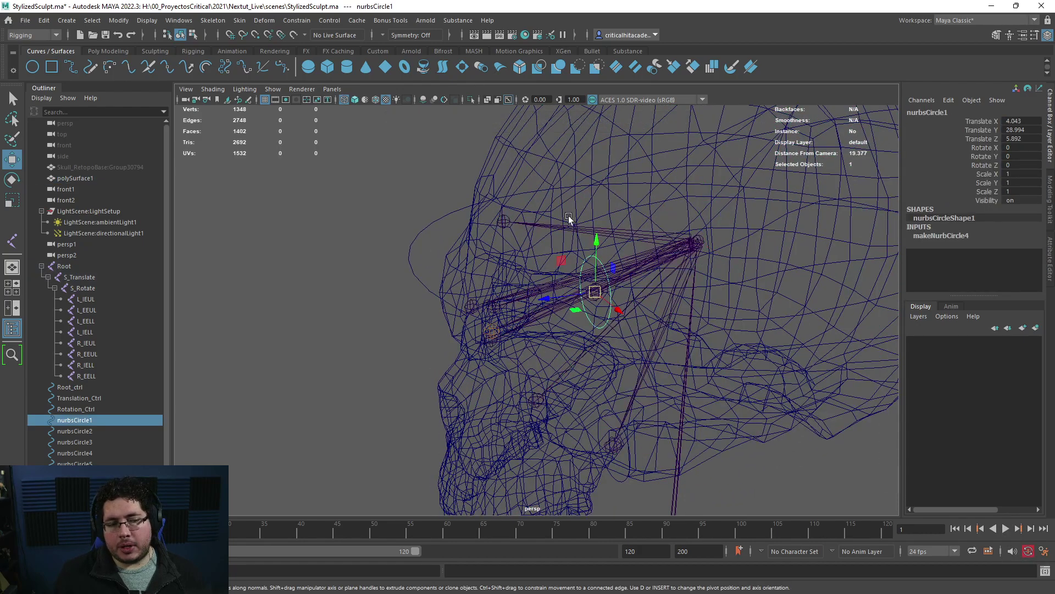
pyautogui.click(471, 99)
pyautogui.press('F8')
pyautogui.moveTo(519, 232); pyautogui.dragTo(632, 362)
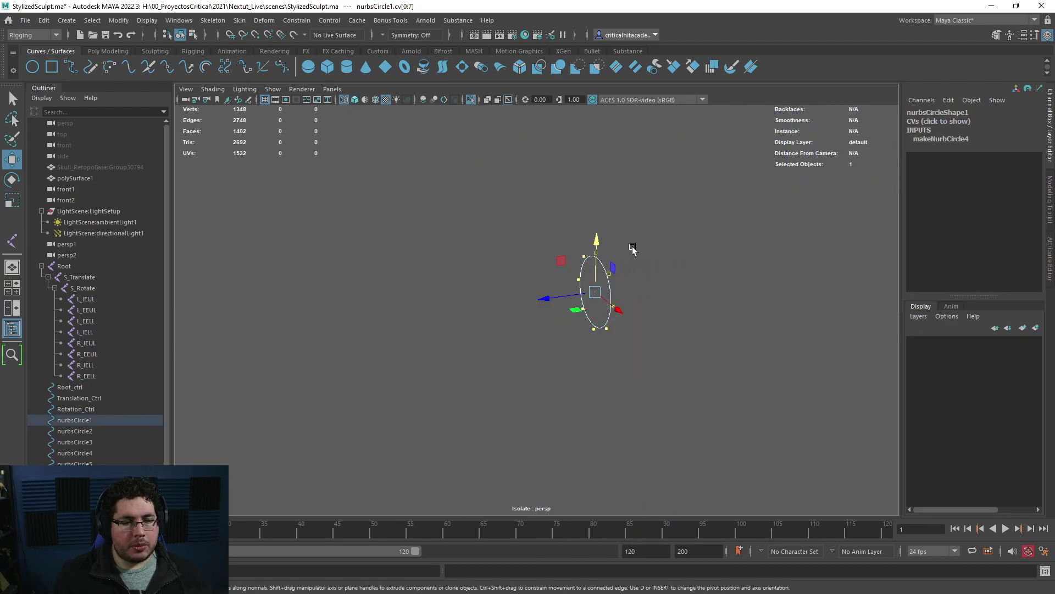
pyautogui.click(471, 100)
# Step: Move nurbsCircle1's control vertices out in front of the brow and rotate them to follow the skull's surface
pyautogui.moveTo(549, 231)
pyautogui.keyDown('alt'); pyautogui.mouseDown()
pyautogui.moveTo(506, 283)
pyautogui.moveTo(566, 424)
pyautogui.moveTo(605, 410)
pyautogui.moveTo(638, 426)
pyautogui.moveTo(660, 386)
pyautogui.moveTo(558, 356)
pyautogui.mouseUp(); pyautogui.keyUp('alt')
pyautogui.press('6')
pyautogui.press('e')
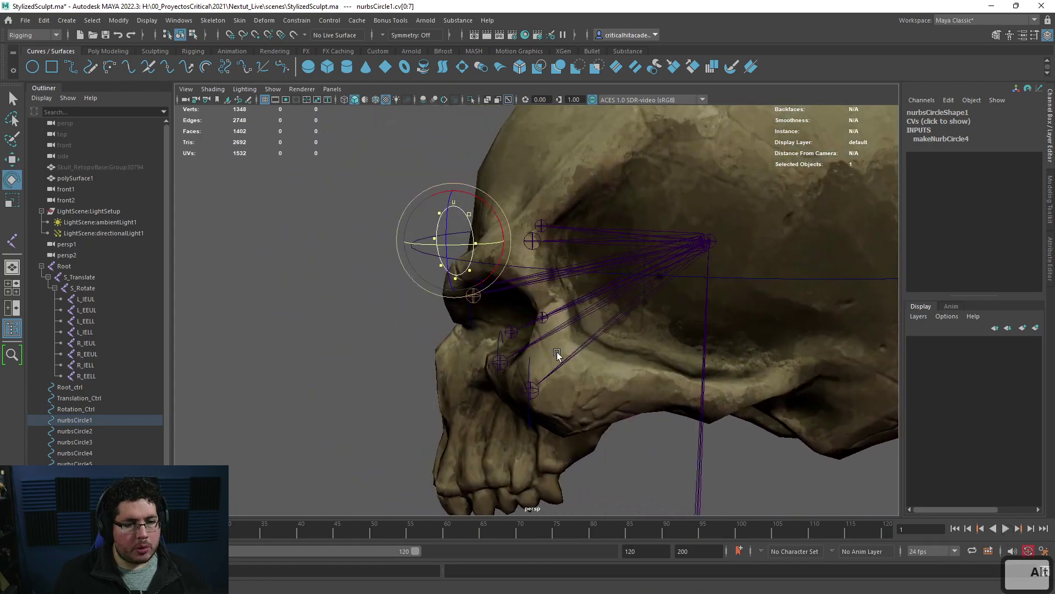
pyautogui.press('w')
pyautogui.click(360, 260)
pyautogui.moveTo(458, 202); pyautogui.dragTo(500, 317)
pyautogui.click(499, 317)
# Step: Isolate nurbsCircle5 at the left upper inner joint and move all its control vertices out in front of the brow
pyautogui.click(486, 295)
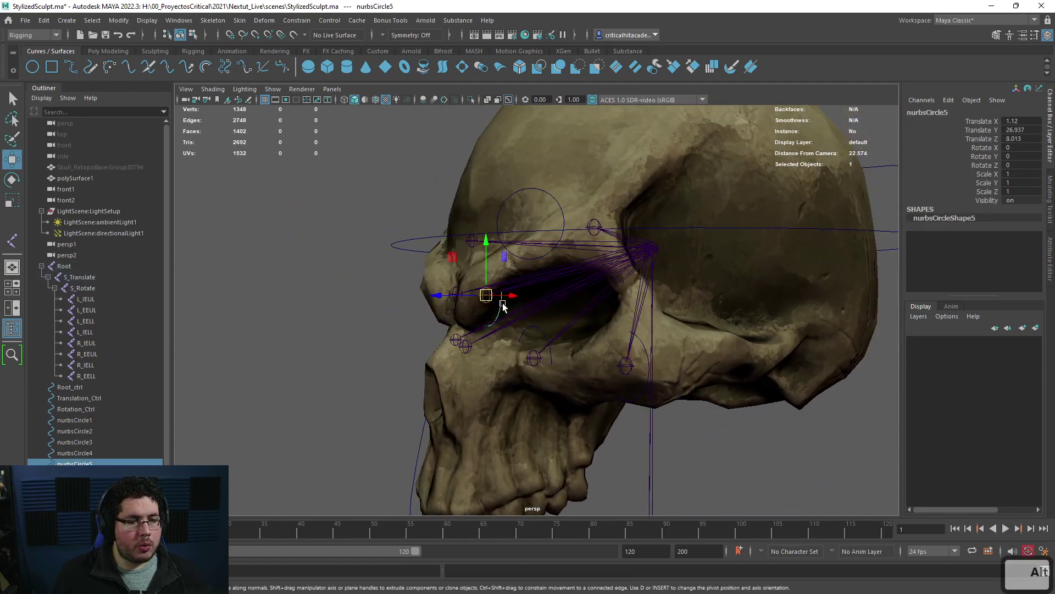
pyautogui.click(473, 99)
pyautogui.moveTo(488, 261); pyautogui.dragTo(440, 259, button='right')
pyautogui.moveTo(418, 233); pyautogui.dragTo(543, 355)
pyautogui.click(470, 100)
pyautogui.keyDown('alt'); pyautogui.moveTo(439, 308); pyautogui.dragTo(707, 357); pyautogui.keyUp('alt')
pyautogui.click(773, 356)
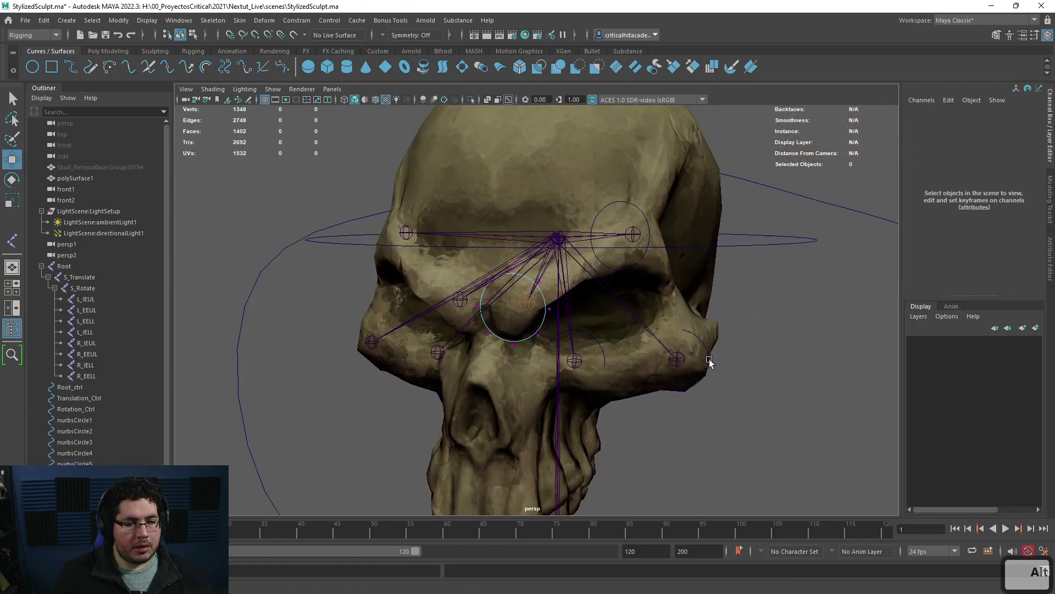
# Step: Isolate the circle at the left lower outer joint, then move and rotate all its control vertices outside the cheekbone
pyautogui.click(707, 358)
pyautogui.click(471, 99)
pyautogui.moveTo(677, 352); pyautogui.dragTo(629, 349, button='right')
pyautogui.moveTo(589, 264); pyautogui.dragTo(748, 442)
pyautogui.click(471, 100)
pyautogui.keyDown('alt'); pyautogui.moveTo(565, 217); pyautogui.dragTo(400, 400); pyautogui.keyUp('alt')
pyautogui.press('e')
pyautogui.click(400, 399)
pyautogui.moveTo(565, 380); pyautogui.dragTo(621, 296, button='right')
# Step: Isolate nurbsCircle3 at the left lower inner joint and move all its control vertices forward, clear of the skull's surface
pyautogui.click(526, 347)
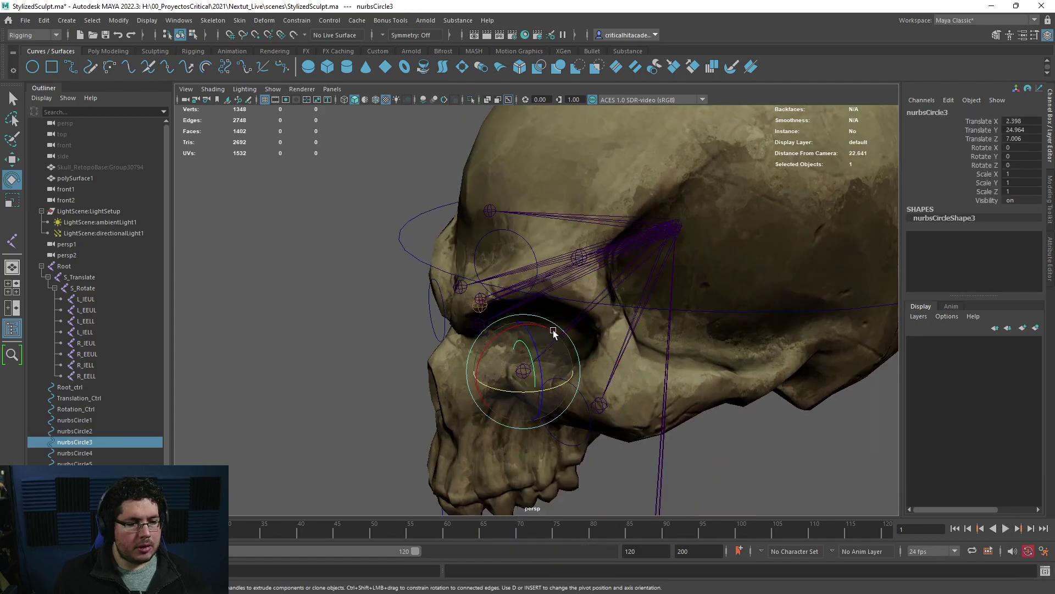
pyautogui.click(469, 98)
pyautogui.moveTo(514, 329); pyautogui.dragTo(444, 284, button='right')
pyautogui.moveTo(615, 312); pyautogui.dragTo(440, 448)
pyautogui.press('w')
pyautogui.moveTo(501, 375); pyautogui.dragTo(469, 380)
pyautogui.press('e')
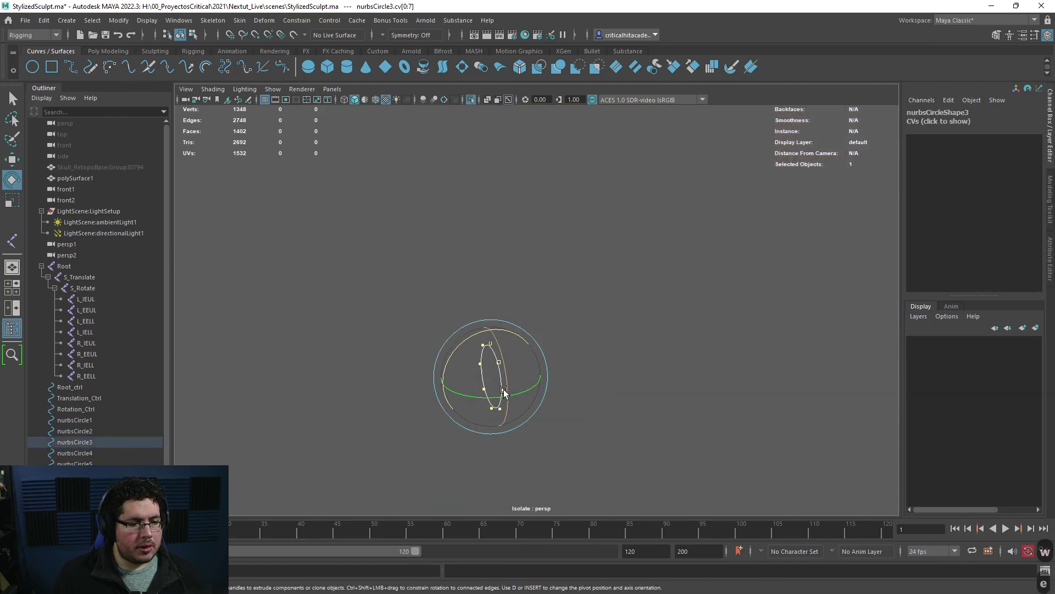
pyautogui.click(519, 275)
pyautogui.click(470, 99)
pyautogui.keyDown('alt'); pyautogui.moveTo(528, 230); pyautogui.dragTo(544, 300); pyautogui.keyUp('alt')
pyautogui.moveTo(537, 312); pyautogui.dragTo(595, 298, button='right')
pyautogui.click(788, 446)
# Step: Copy the L_IEUL joint's name and rename nurbsCircle4 at that joint as L_IEUL_Ctrl
pyautogui.click(650, 425)
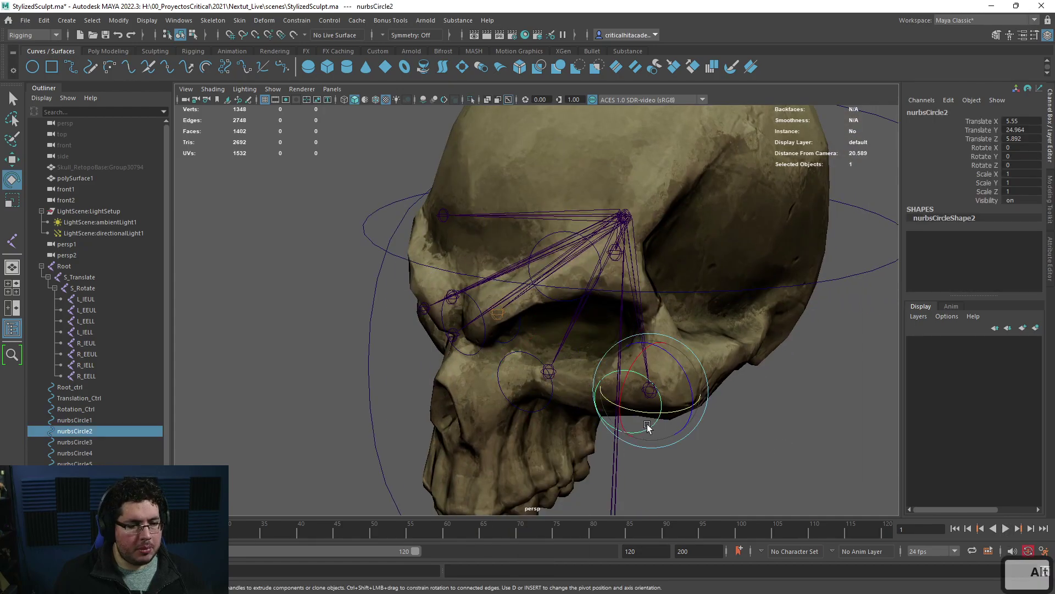
pyautogui.click(85, 298)
pyautogui.keyDown('alt'); pyautogui.moveTo(604, 341); pyautogui.dragTo(198, 362); pyautogui.keyUp('alt')
pyautogui.doubleClick(90, 298)
pyautogui.hotkey('ctrl', 'c')
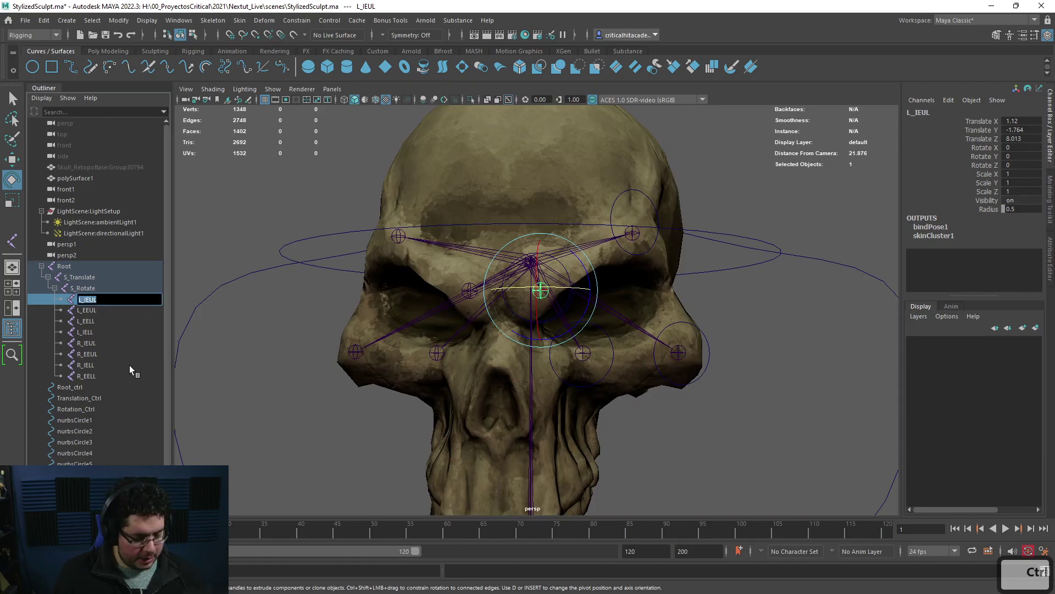
pyautogui.click(77, 421)
pyautogui.click(87, 431)
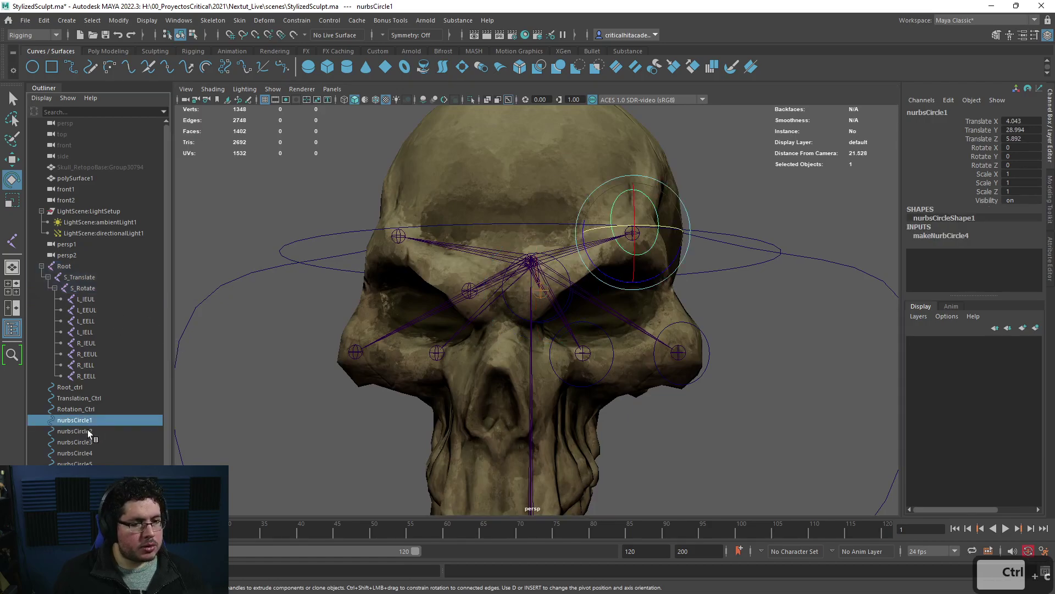
pyautogui.click(80, 441)
pyautogui.click(78, 453)
pyautogui.doubleClick(78, 452)
pyautogui.hotkey('ctrl', 'v')
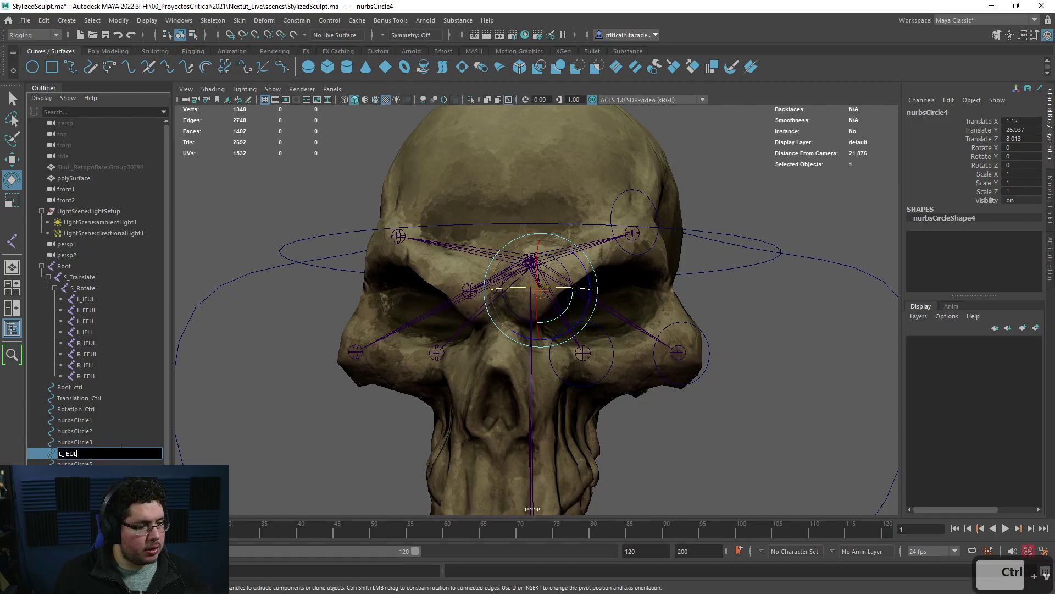
pyautogui.write('_Ctrl')
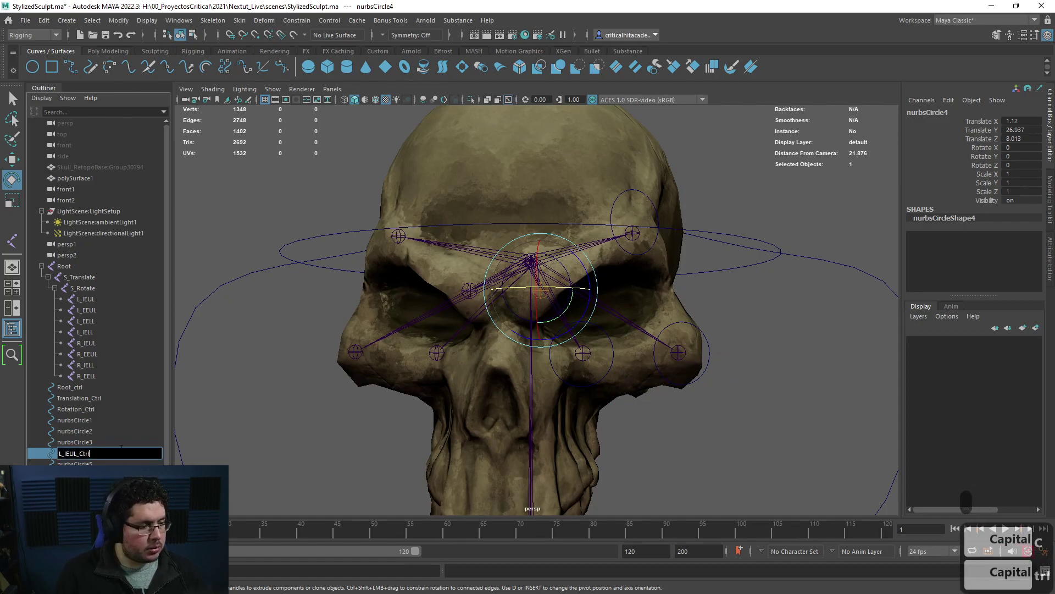
pyautogui.press('Return')
# Step: Copy the L_EEUL joint's name and rename nurbsCircle1 as L_EEUL_Ctrl
pyautogui.doubleClick(88, 310)
pyautogui.hotkey('ctrl', 'c')
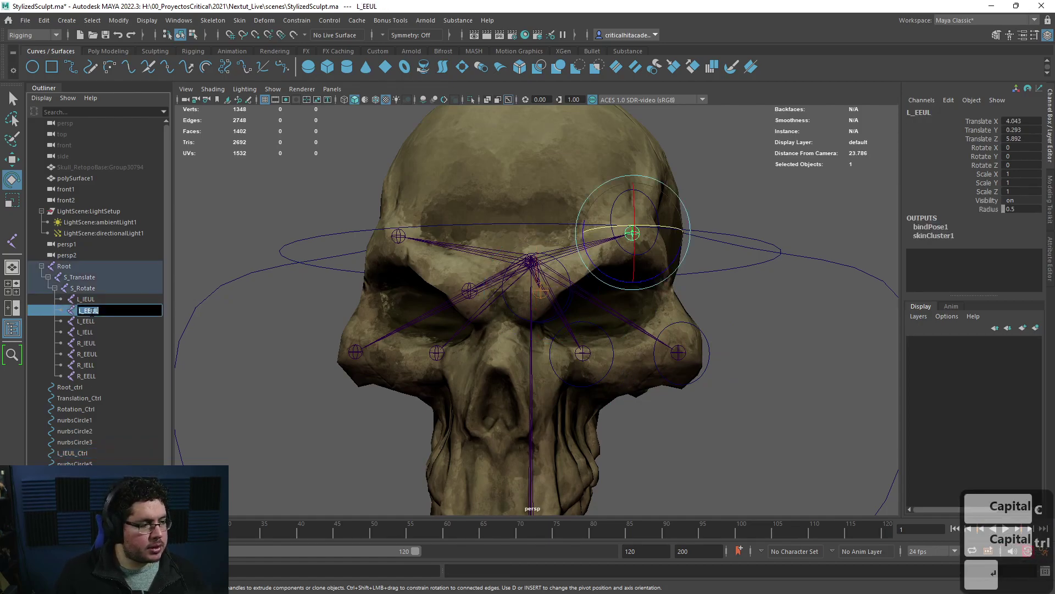
pyautogui.click(82, 417)
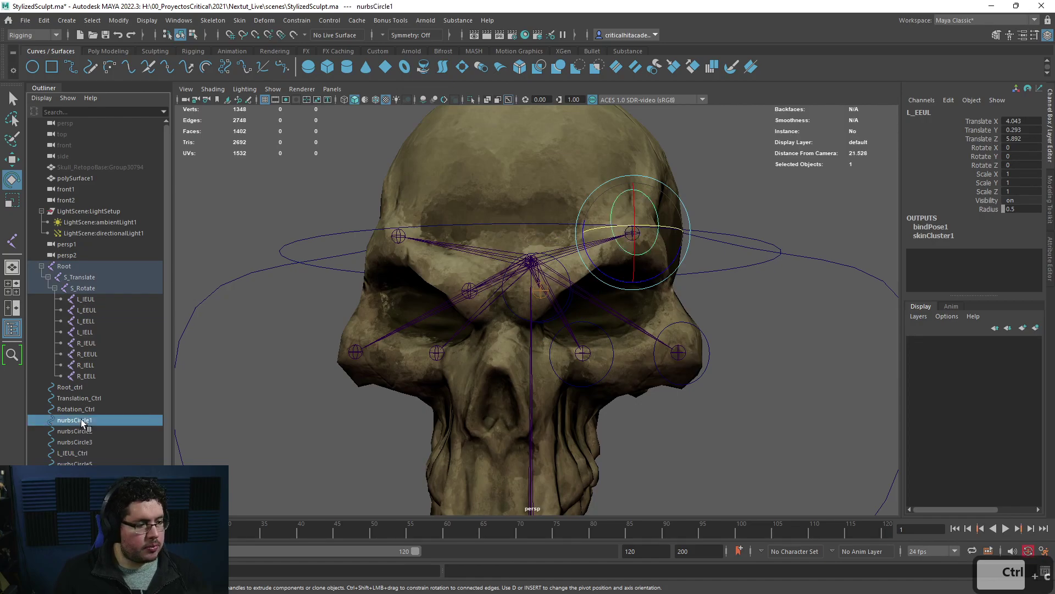
pyautogui.doubleClick(85, 419)
pyautogui.hotkey('ctrl', 'v')
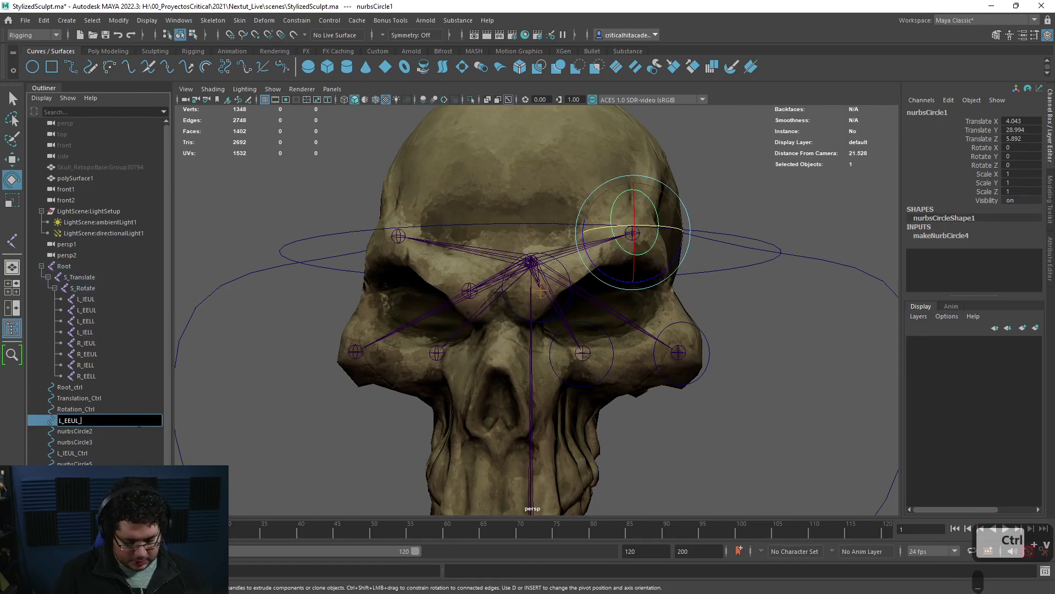
pyautogui.write('_Ctrl')
pyautogui.press('Return')
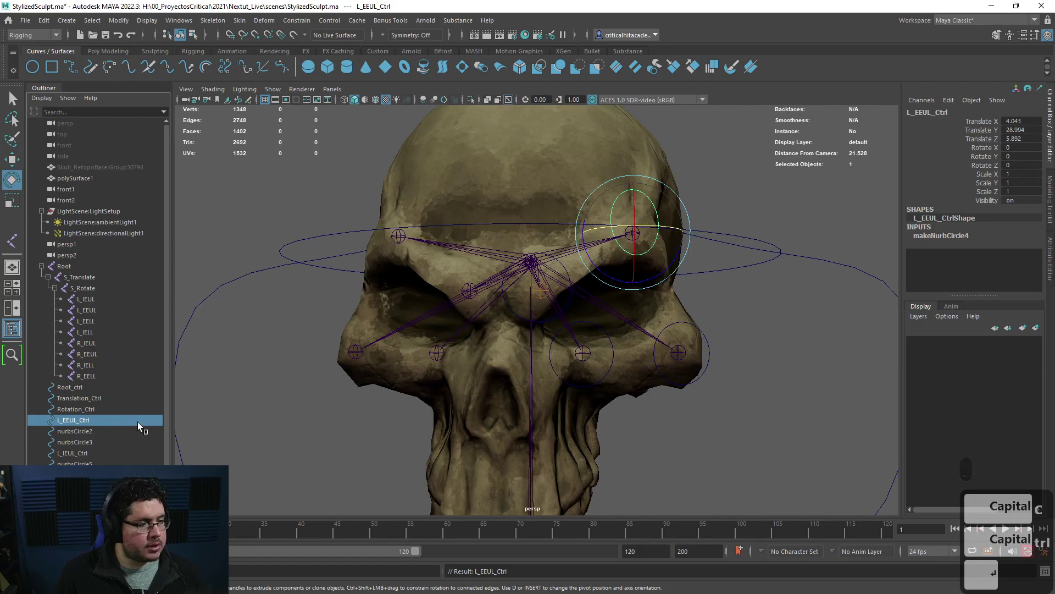
# Step: Copy the L_EELL joint's name and rename nurbsCircle2 as L_EELL_Ctrl
pyautogui.doubleClick(88, 321)
pyautogui.hotkey('ctrl', 'c')
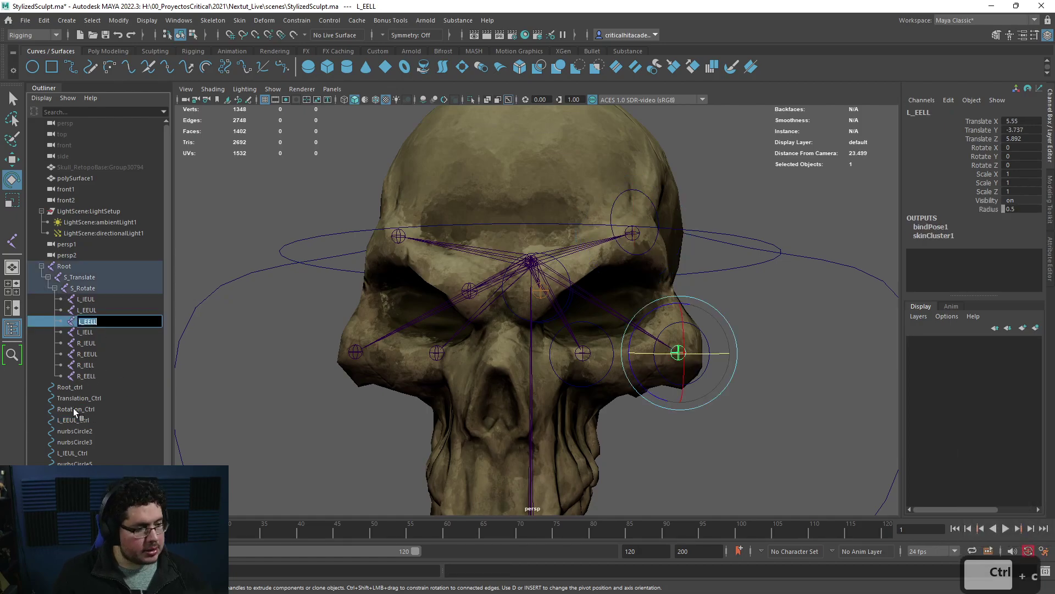
pyautogui.doubleClick(86, 433)
pyautogui.hotkey('ctrl', 'v')
pyautogui.hotkey('ctrl', 'z')
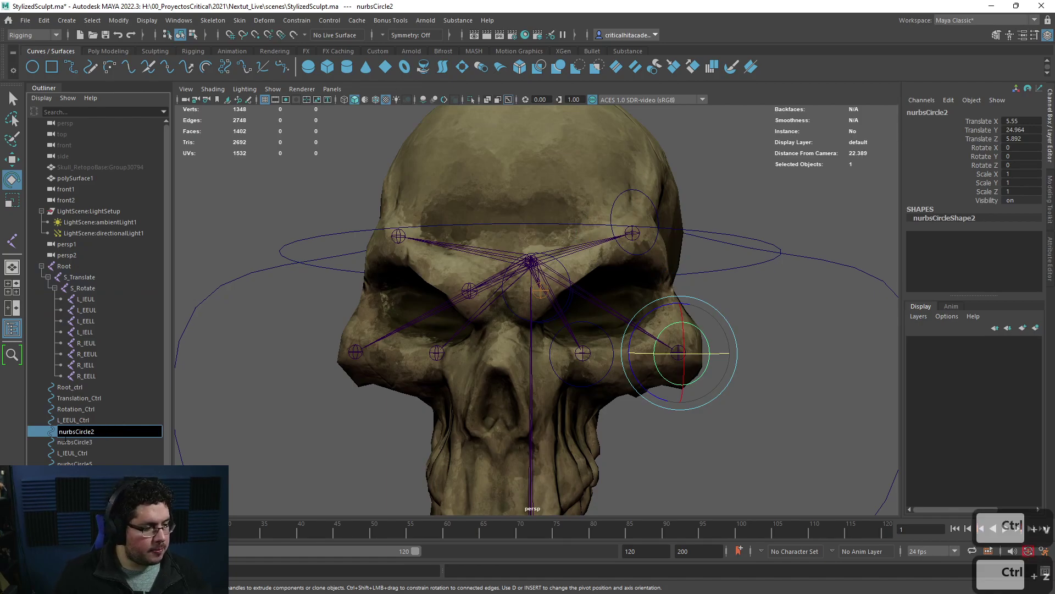
pyautogui.moveTo(125, 433); pyautogui.dragTo(12, 430)
pyautogui.hotkey('ctrl', 'v')
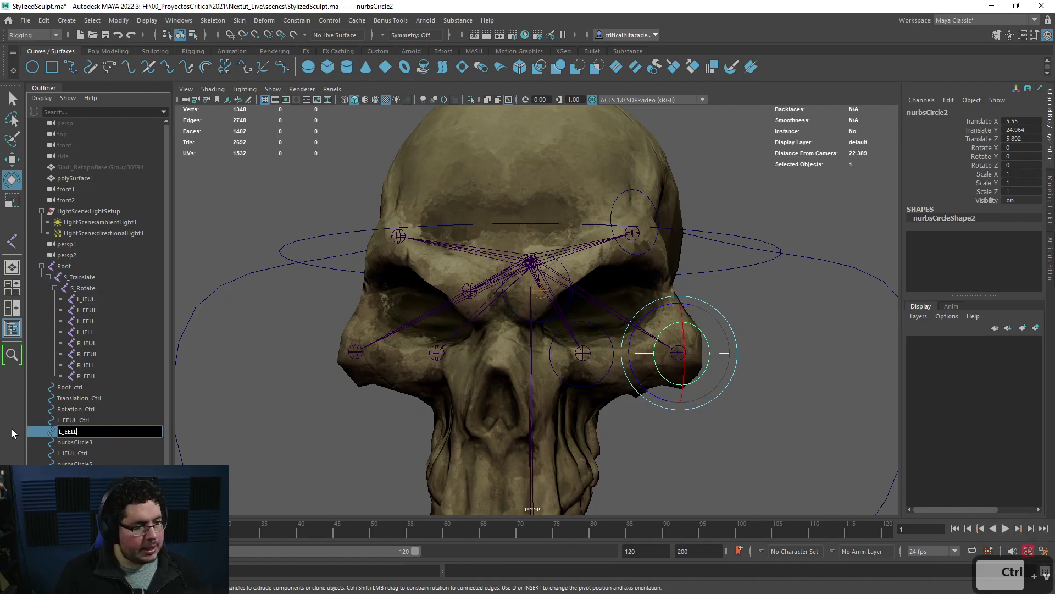
pyautogui.write('_Ctrl')
pyautogui.press('Return')
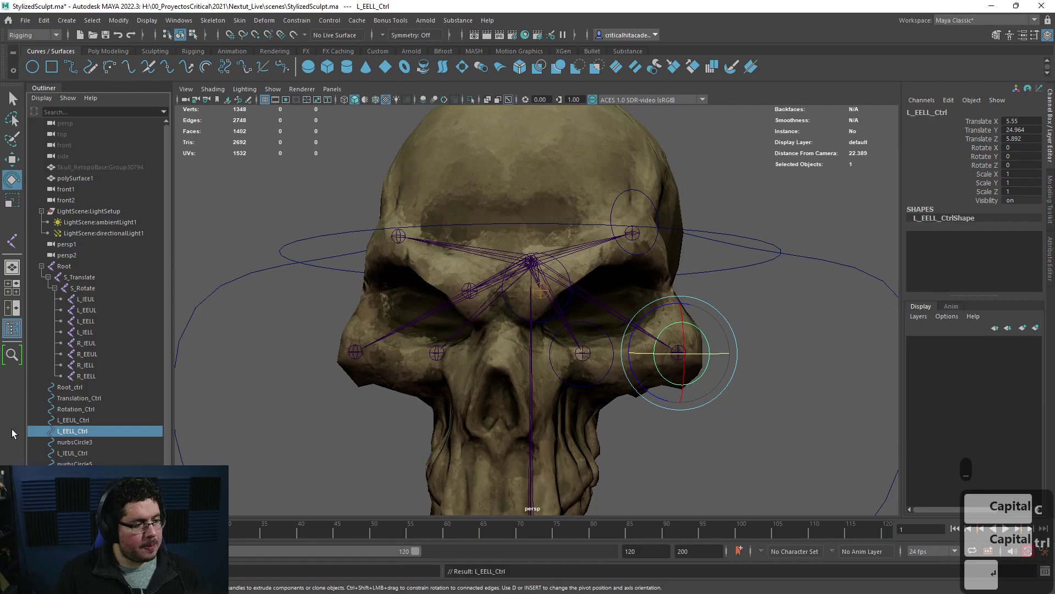
# Step: Copy the L_IELL joint's name and rename nurbsCircle3 as L_IELL_Ctrl
pyautogui.doubleClick(88, 442)
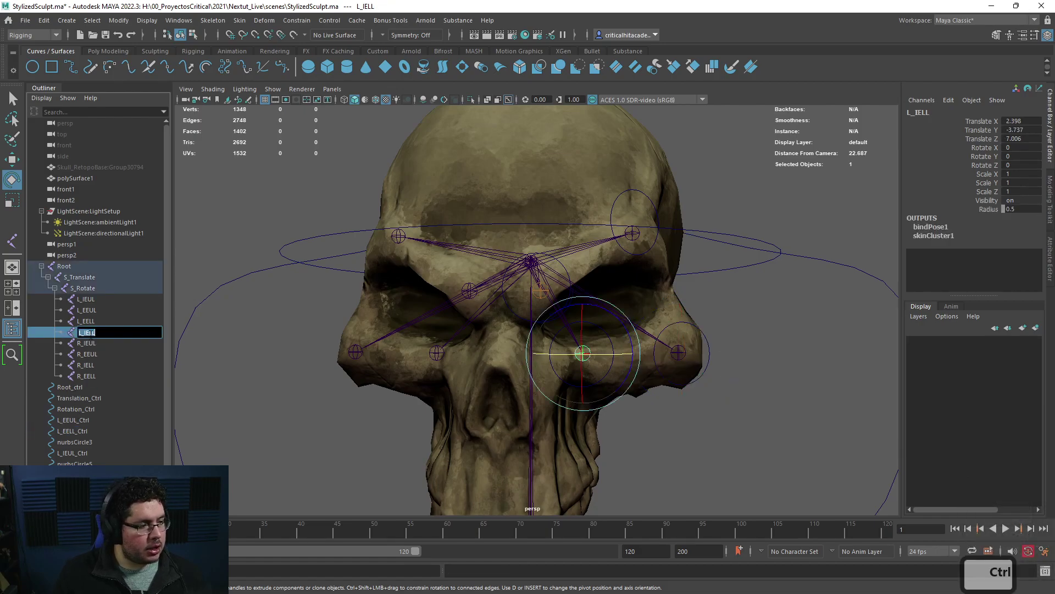
pyautogui.hotkey('ctrl', 'v')
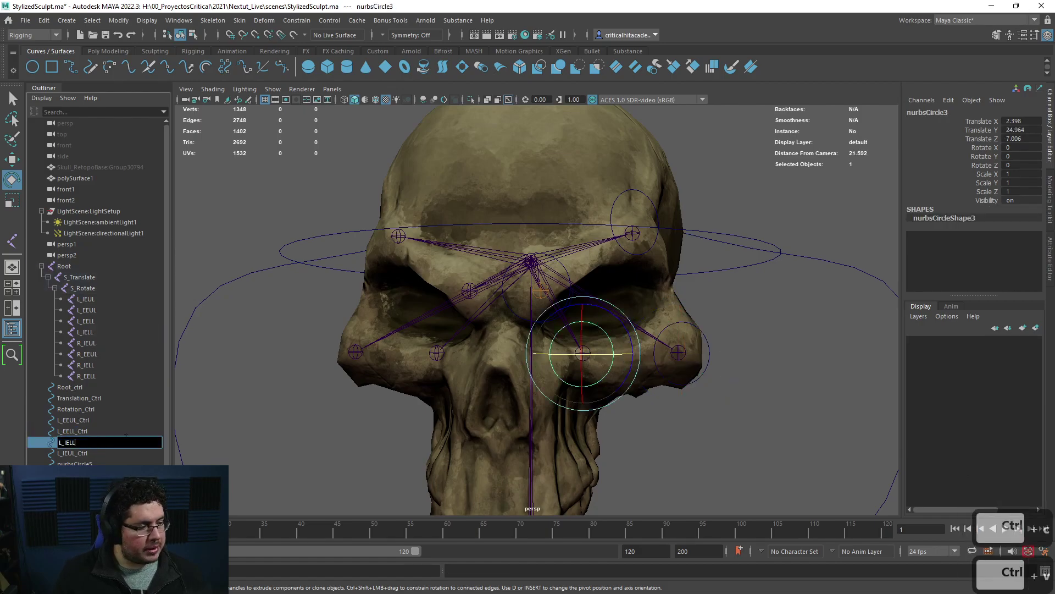
pyautogui.write('_Ctrl')
pyautogui.press('Return')
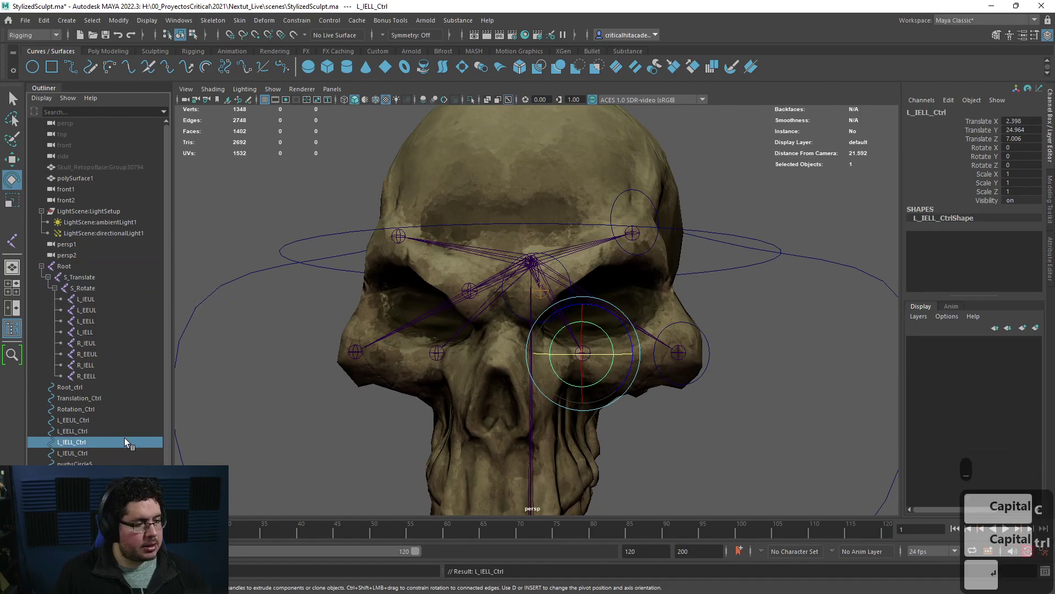
# Step: Examine which circle each left eye-socket control name belongs to, checking L_EEUL_Ctrl, L_EELL_Ctrl, L_IELL_Ctrl, L_IEUL_Ctrl and nurbsCircle5
pyautogui.keyDown('alt'); pyautogui.moveTo(281, 417); pyautogui.dragTo(217, 421); pyautogui.keyUp('alt')
pyautogui.click(95, 462)
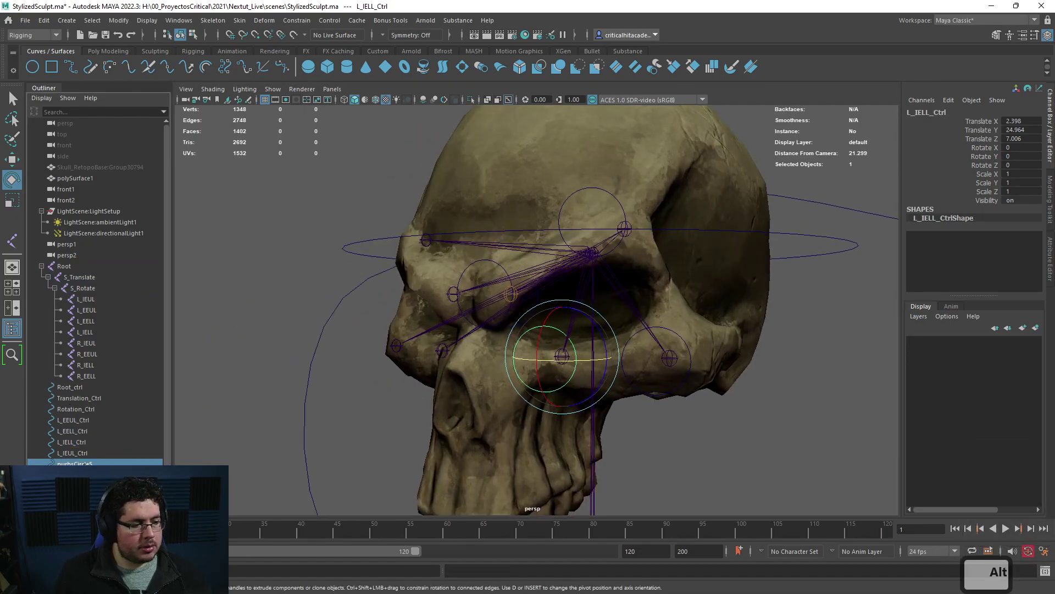
pyautogui.keyDown('alt'); pyautogui.moveTo(334, 455); pyautogui.dragTo(389, 444); pyautogui.keyUp('alt')
pyautogui.click(77, 420)
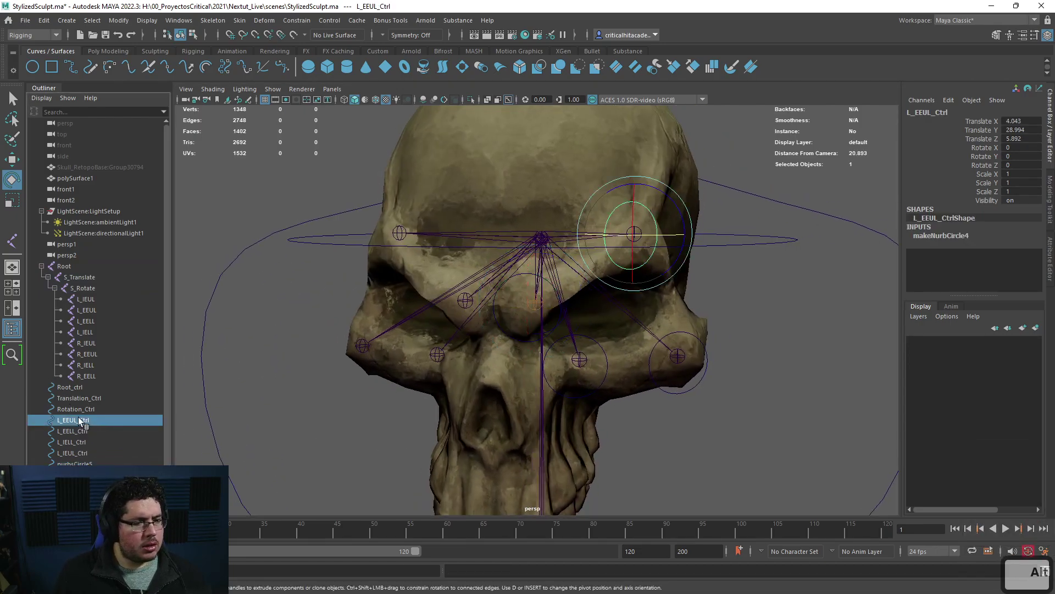
pyautogui.moveTo(306, 431)
pyautogui.keyDown('alt'); pyautogui.mouseDown()
pyautogui.moveTo(338, 451)
pyautogui.moveTo(308, 440)
pyautogui.mouseUp(); pyautogui.keyUp('alt')
pyautogui.click(65, 431)
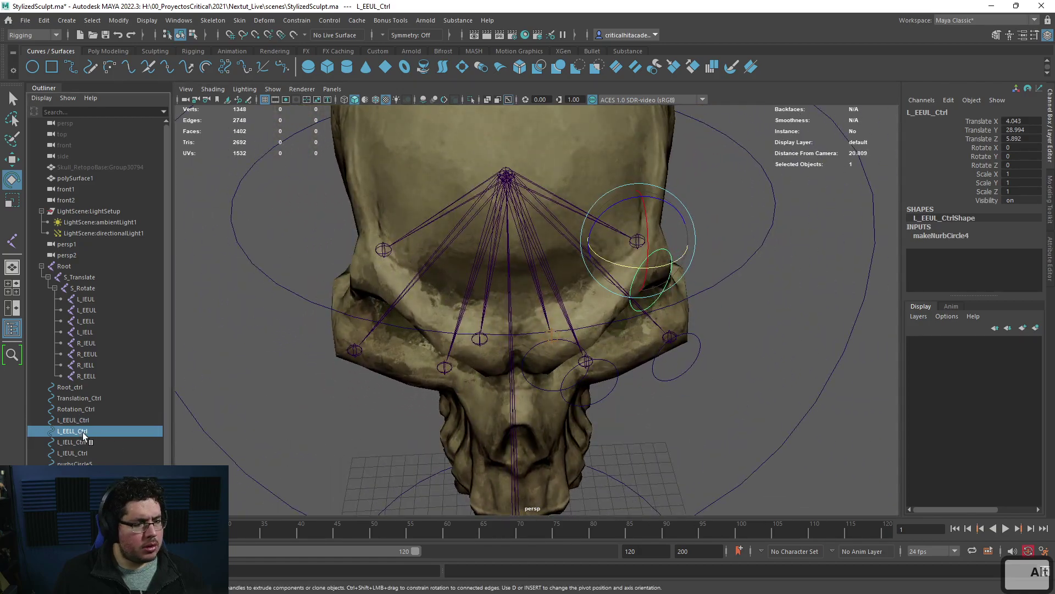
pyautogui.click(85, 442)
pyautogui.click(88, 452)
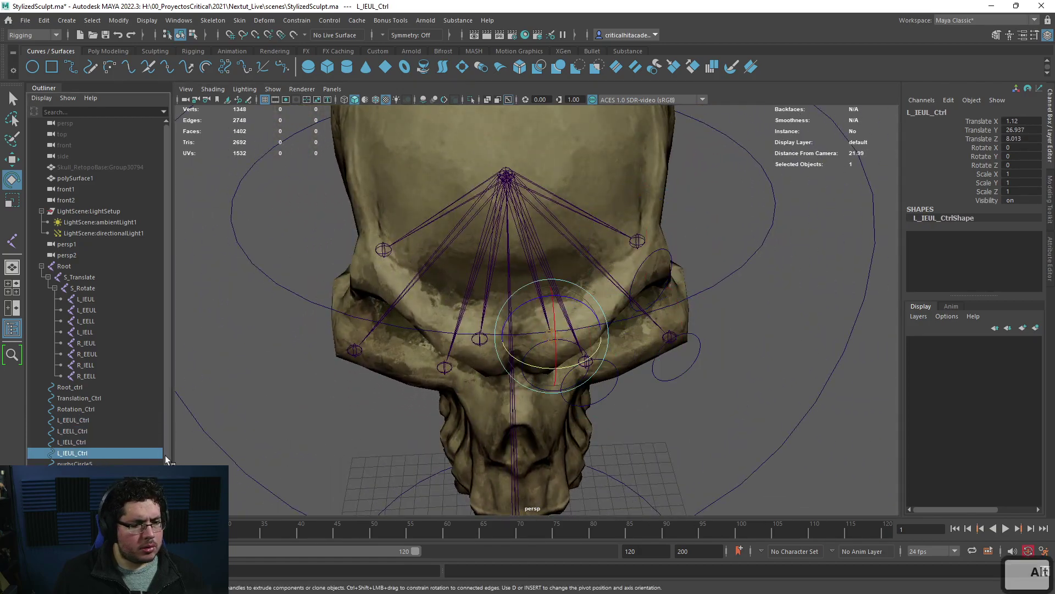
pyautogui.keyDown('alt'); pyautogui.moveTo(384, 384); pyautogui.dragTo(505, 384); pyautogui.keyUp('alt')
# Step: Copy the name of the redundant L_IEUL_Ctrl circle, delete that circle, and rename nurbsCircle5 as L_IEUL_Ctrl
pyautogui.press('4')
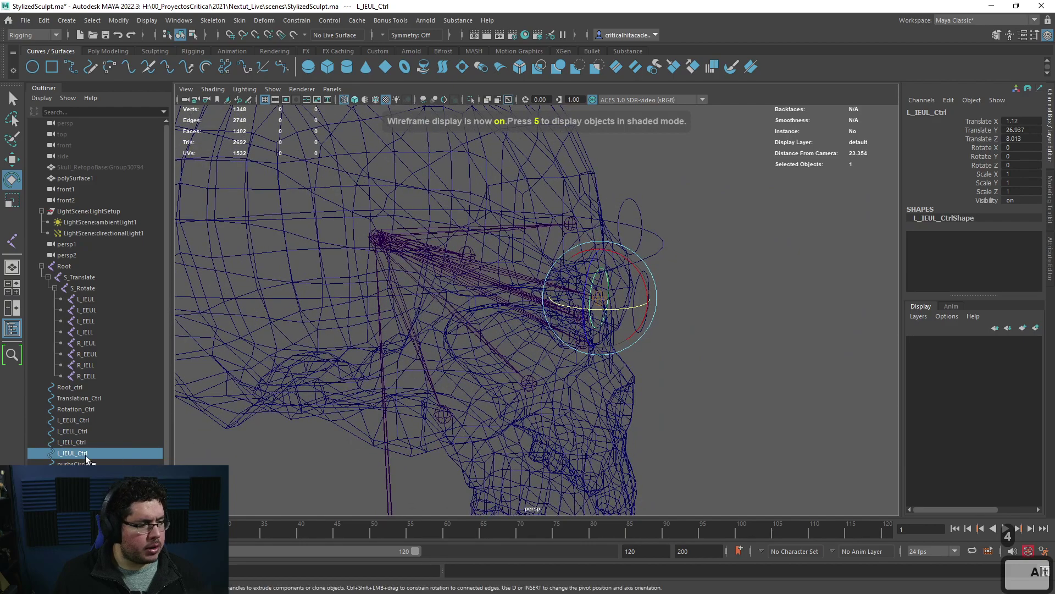
pyautogui.doubleClick(87, 452)
pyautogui.hotkey('ctrl', 'c')
pyautogui.click(92, 460)
pyautogui.click(92, 454)
pyautogui.press('Delete')
pyautogui.doubleClick(92, 454)
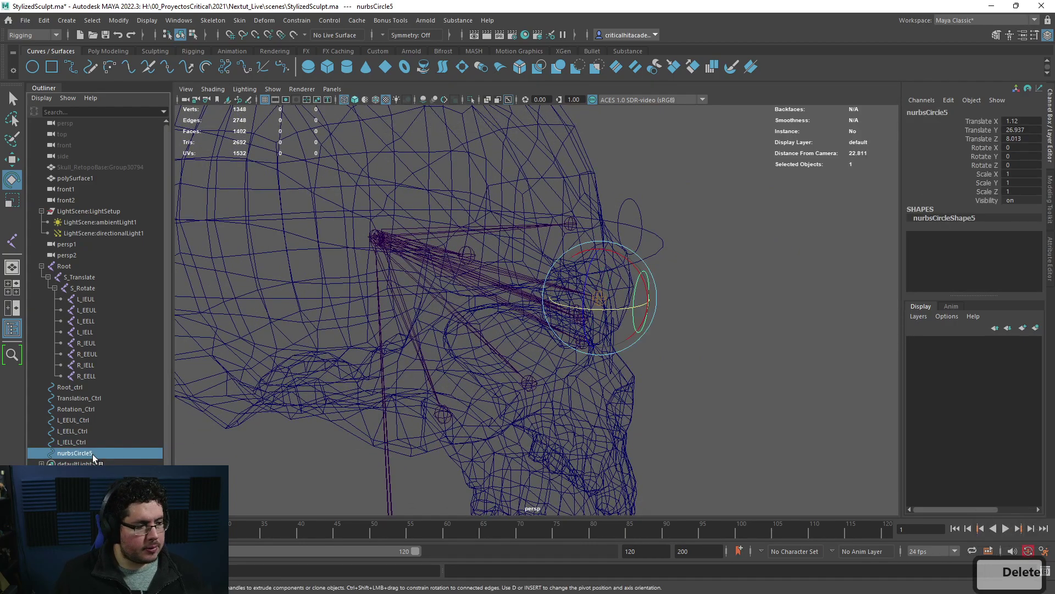
pyautogui.hotkey('ctrl', 'v')
pyautogui.click(226, 460)
pyautogui.press('6')
# Step: Group the four left eye-socket controls, L_EEUL_Ctrl, L_EELL_Ctrl, L_IELL_Ctrl and L_IEUL_Ctrl
pyautogui.keyDown('alt'); pyautogui.moveTo(395, 456); pyautogui.dragTo(255, 466); pyautogui.keyUp('alt')
pyautogui.keyDown('alt'); pyautogui.moveTo(451, 357); pyautogui.dragTo(347, 337); pyautogui.keyUp('alt')
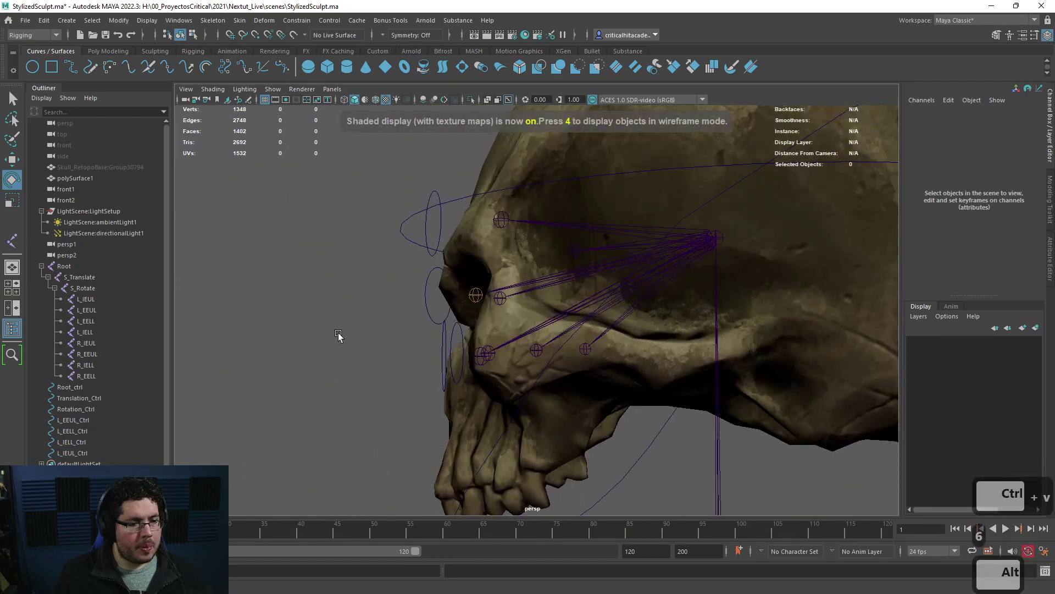
pyautogui.moveTo(66, 418); pyautogui.dragTo(82, 455)
pyautogui.keyDown('alt'); pyautogui.moveTo(248, 422); pyautogui.dragTo(315, 412); pyautogui.keyUp('alt')
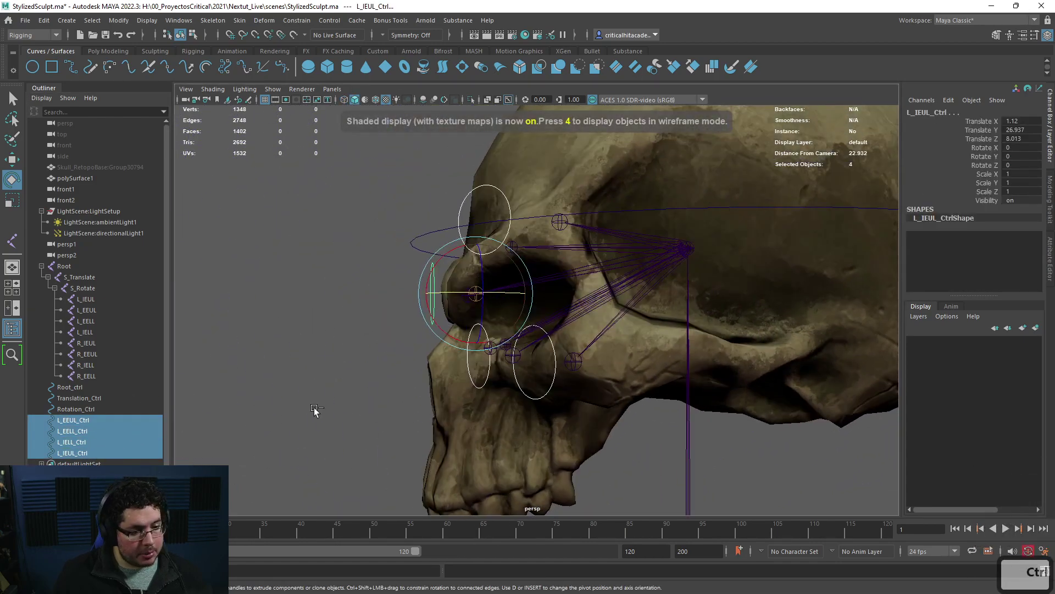
pyautogui.hotkey('ctrl', 'g')
pyautogui.keyDown('alt'); pyautogui.moveTo(596, 405); pyautogui.dragTo(674, 407); pyautogui.keyUp('alt')
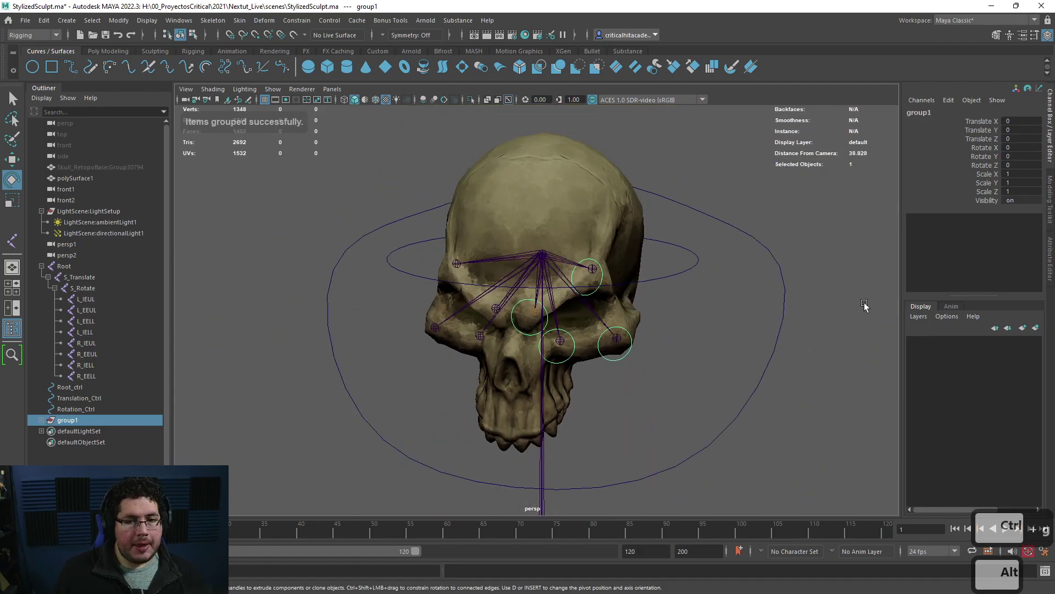
# Step: Duplicate the left control group and mirror the copy to the other side with a Scale X of -1
pyautogui.hotkey('ctrl', 'd')
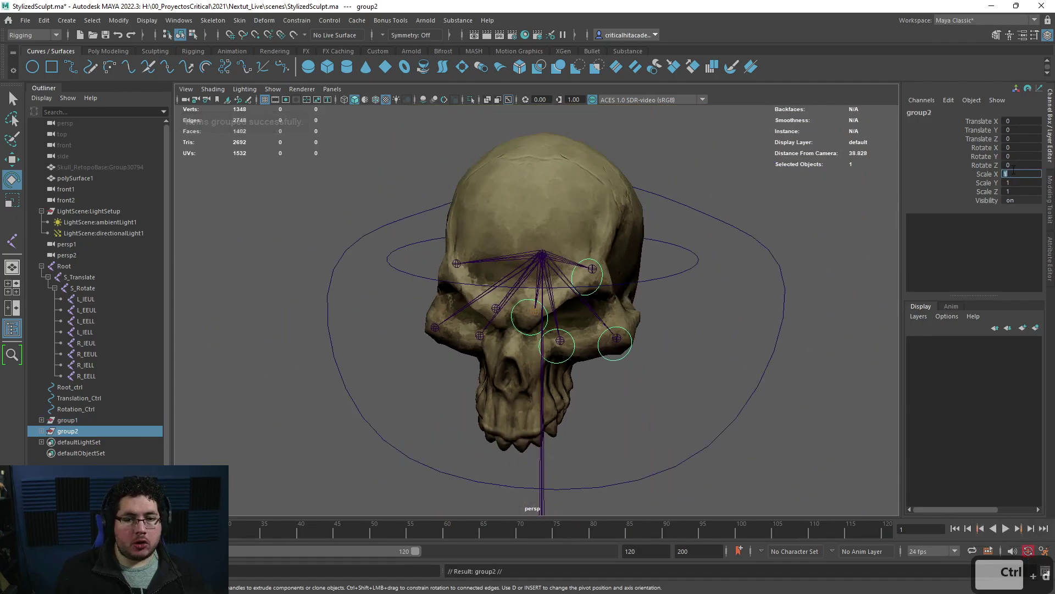
pyautogui.write('-1')
pyautogui.press('Return')
pyautogui.keyDown('alt'); pyautogui.moveTo(585, 292); pyautogui.dragTo(591, 360); pyautogui.keyUp('alt')
pyautogui.click(709, 351)
# Step: Freeze the transformations of the four mirrored control circles inside group2
pyautogui.click(42, 420)
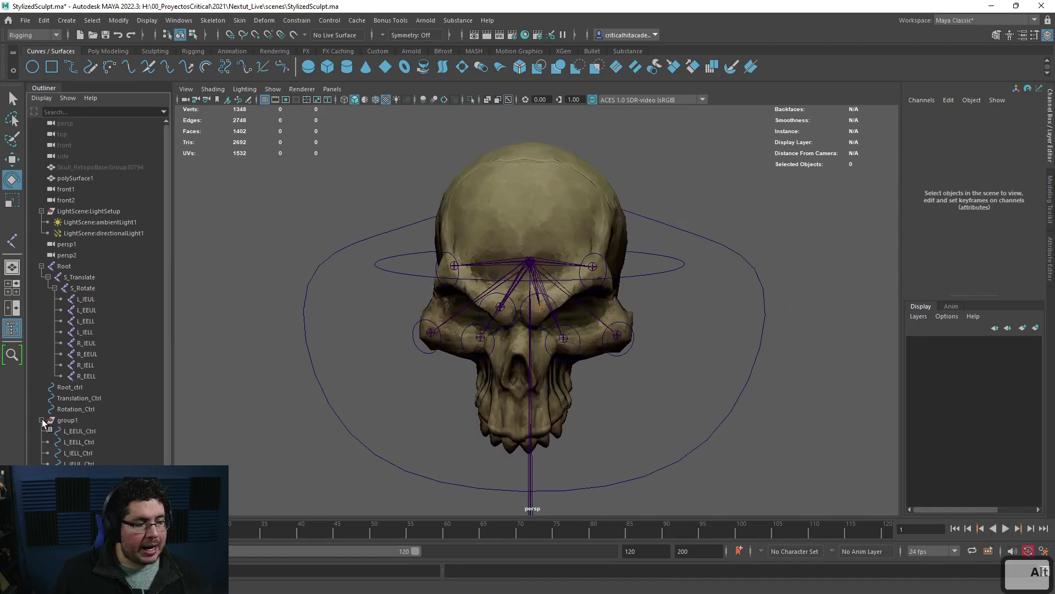
pyautogui.click(67, 474)
pyautogui.scroll(-2, 97, 330)
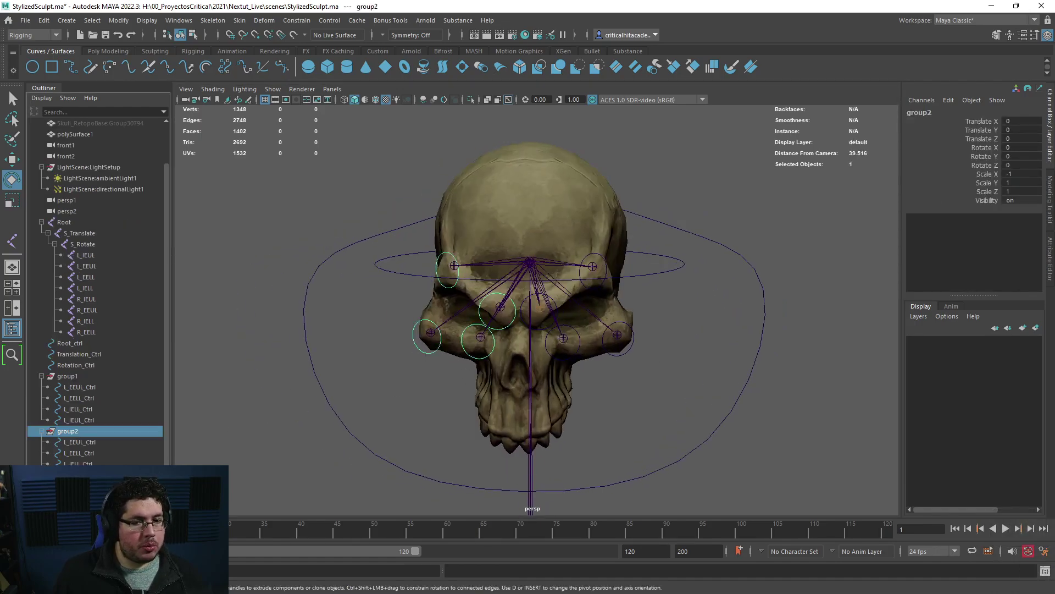
pyautogui.moveTo(94, 447); pyautogui.dragTo(82, 455)
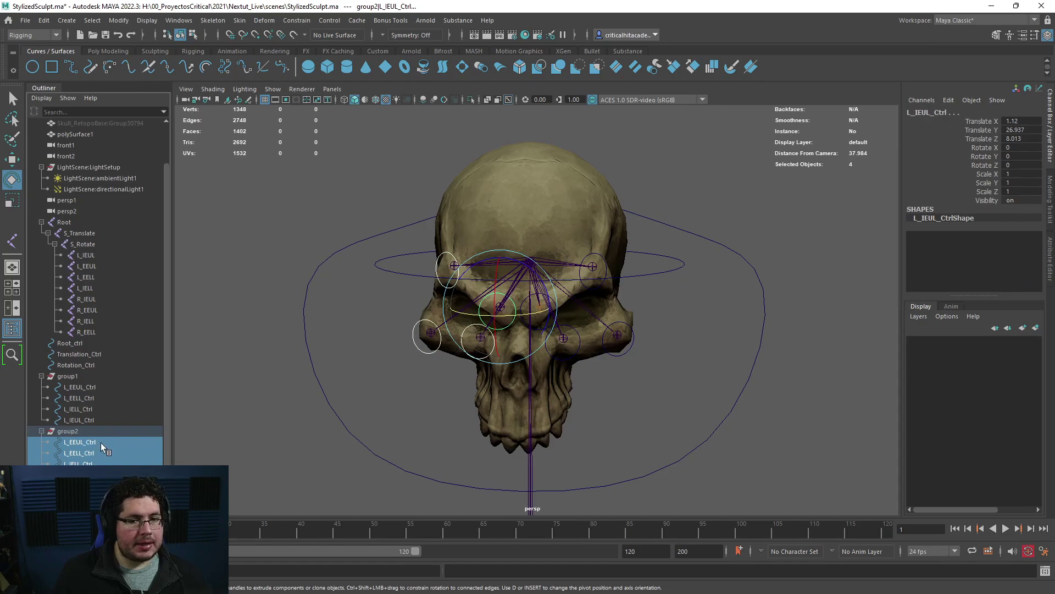
pyautogui.keyDown('alt'); pyautogui.moveTo(423, 347); pyautogui.dragTo(378, 394); pyautogui.keyUp('alt')
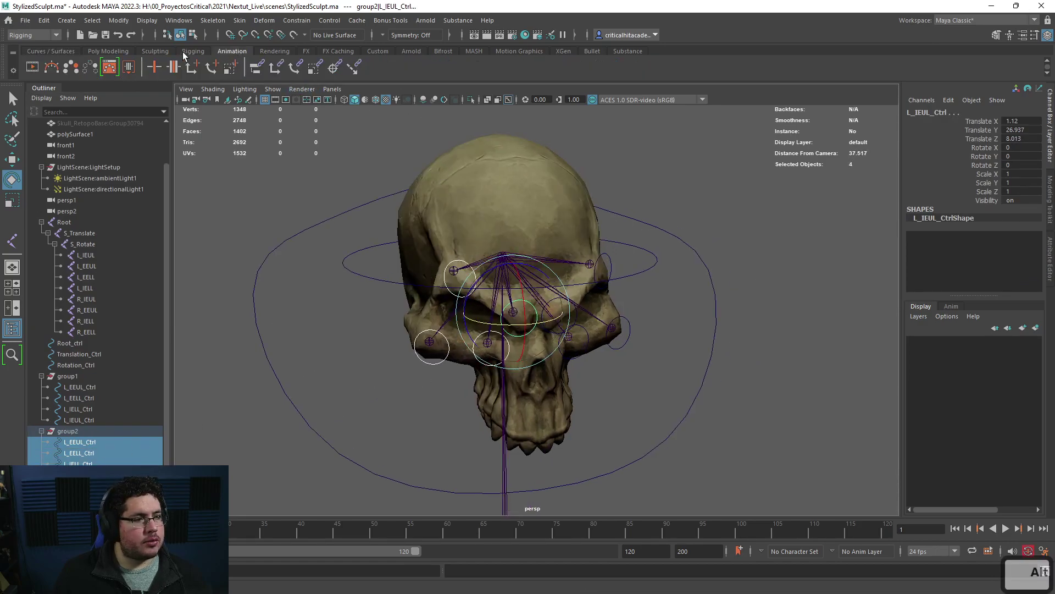
pyautogui.click(108, 51)
pyautogui.click(302, 65)
# Step: Freeze the transformations of the four original control circles inside group1
pyautogui.keyDown('alt'); pyautogui.moveTo(460, 196); pyautogui.dragTo(384, 196); pyautogui.keyUp('alt')
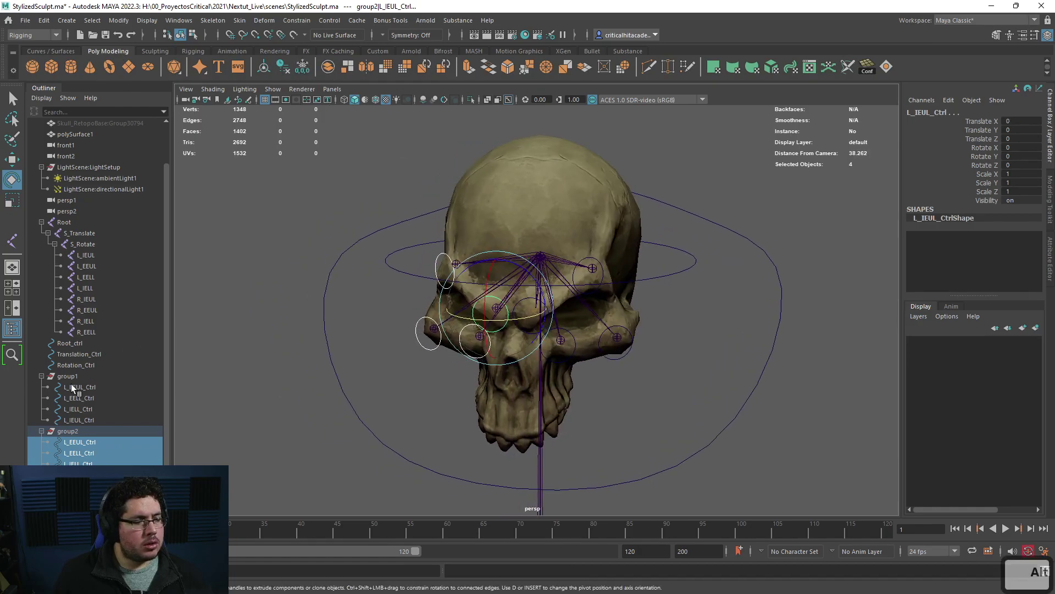
pyautogui.moveTo(71, 387); pyautogui.dragTo(90, 420)
pyautogui.click(300, 68)
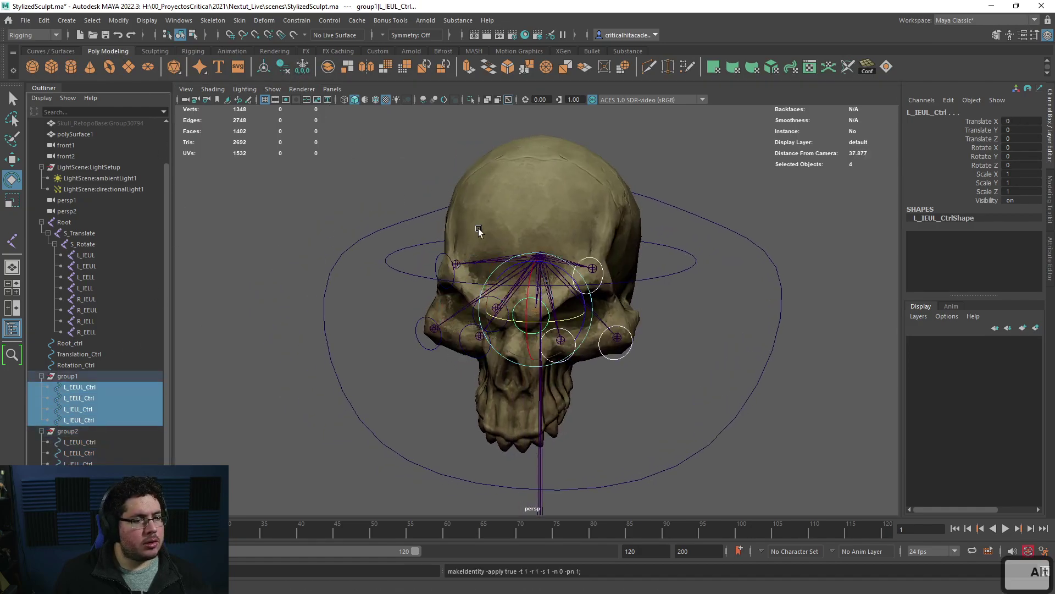
# Step: Try moving both L_EEUL_Ctrl circles together along X with the Move tool set to Object orientation, and undo the move
pyautogui.keyDown('alt'); pyautogui.moveTo(797, 377); pyautogui.dragTo(618, 269); pyautogui.keyUp('alt')
pyautogui.click(707, 356)
pyautogui.click(610, 267)
pyautogui.press('w')
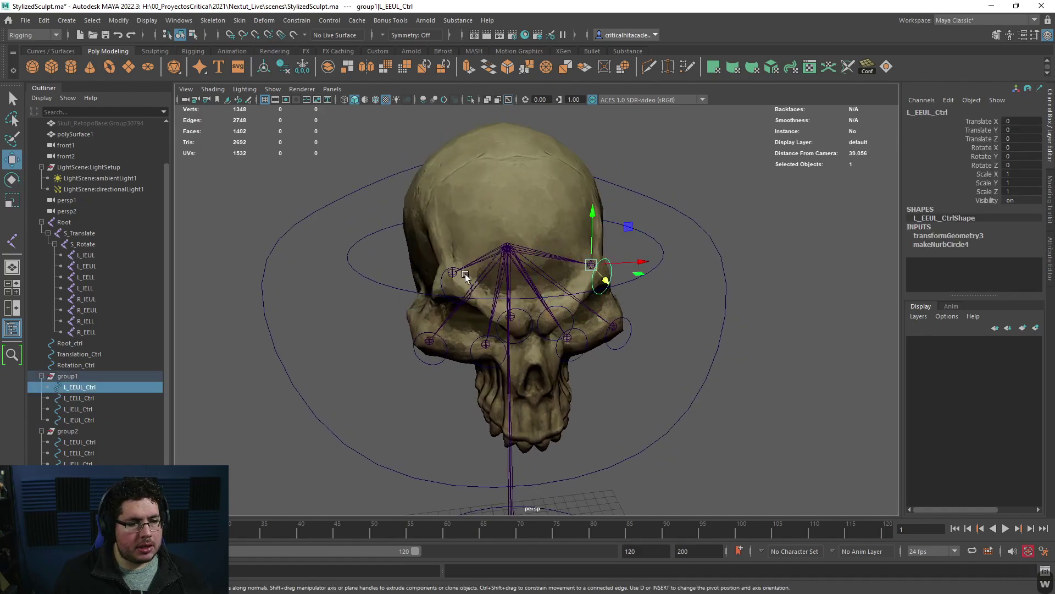
pyautogui.keyDown('shift'); pyautogui.click(467, 275); pyautogui.keyUp('shift')
pyautogui.keyDown('alt'); pyautogui.moveTo(504, 286); pyautogui.dragTo(492, 278); pyautogui.keyUp('alt')
pyautogui.click(461, 276)
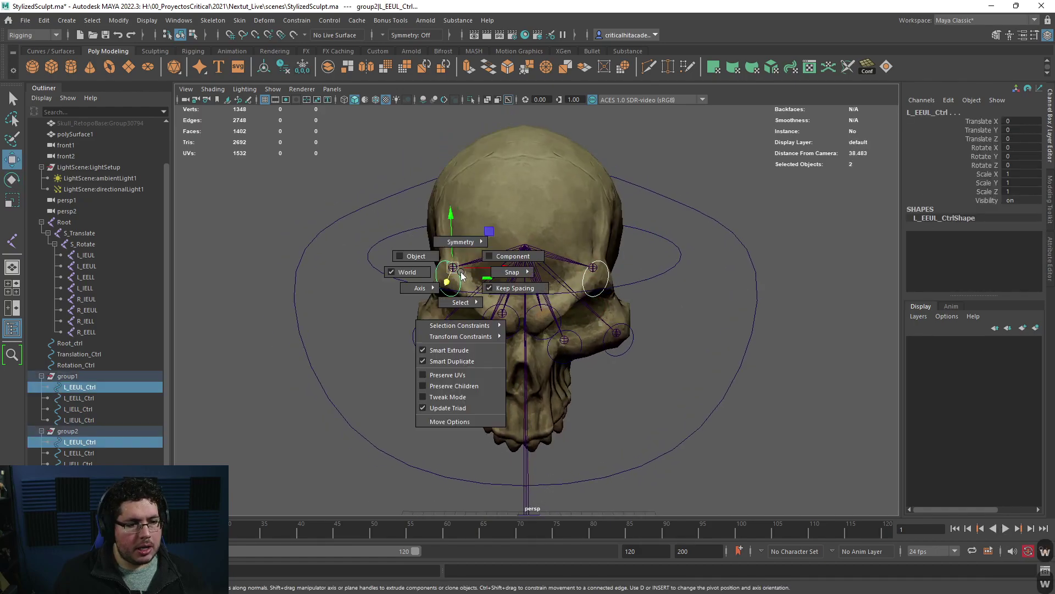
pyautogui.click(422, 262)
pyautogui.moveTo(409, 267); pyautogui.dragTo(400, 268)
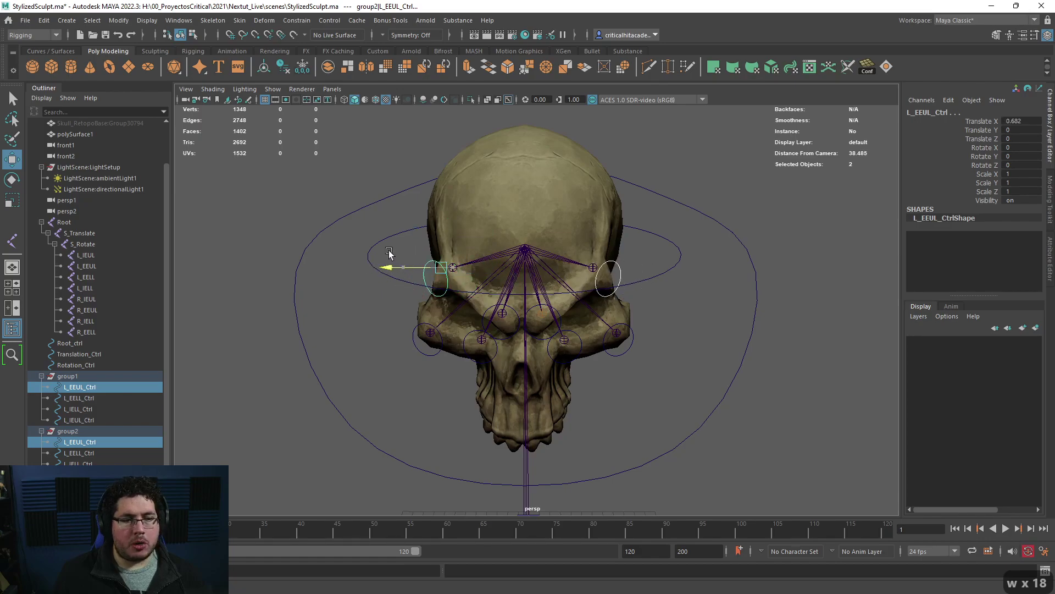
pyautogui.hotkey('ctrl', 'z')
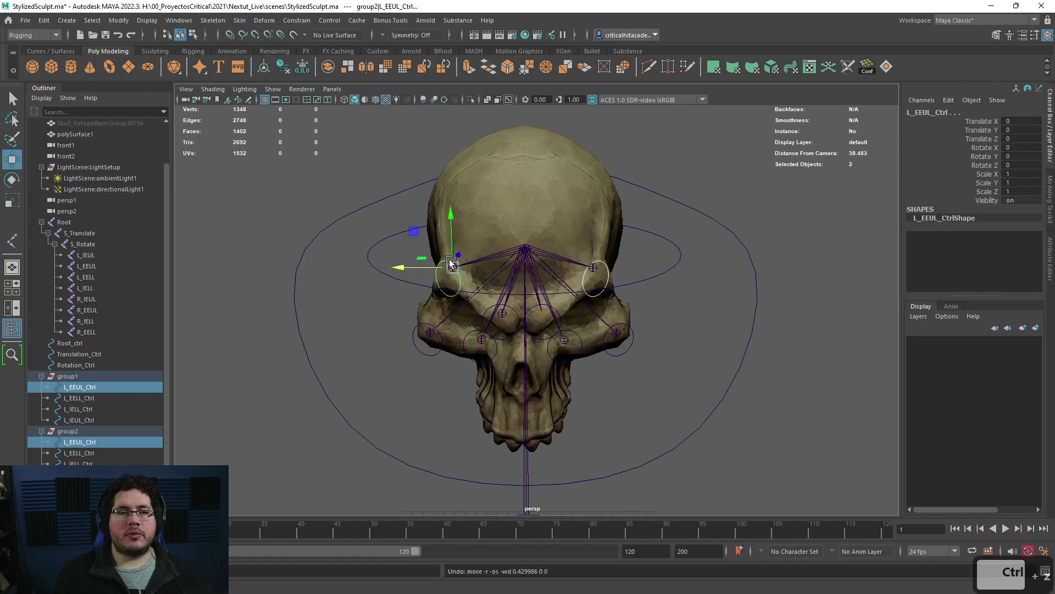
# Step: Rename the mirrored control group, group2, as R_Eye_Ctrl
pyautogui.click(67, 431)
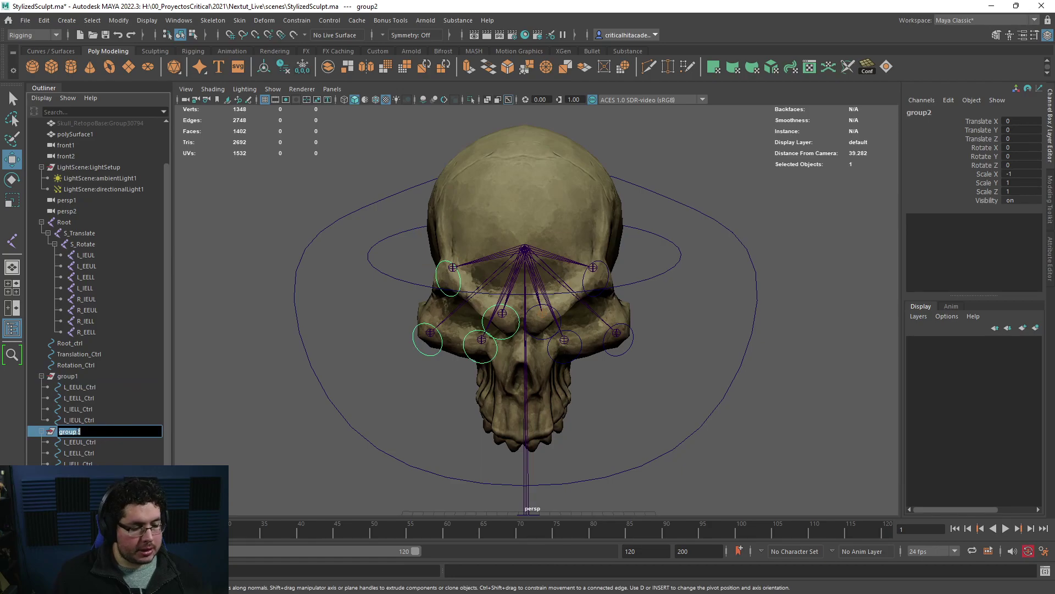
pyautogui.press('capslock')
pyautogui.write('R_R')
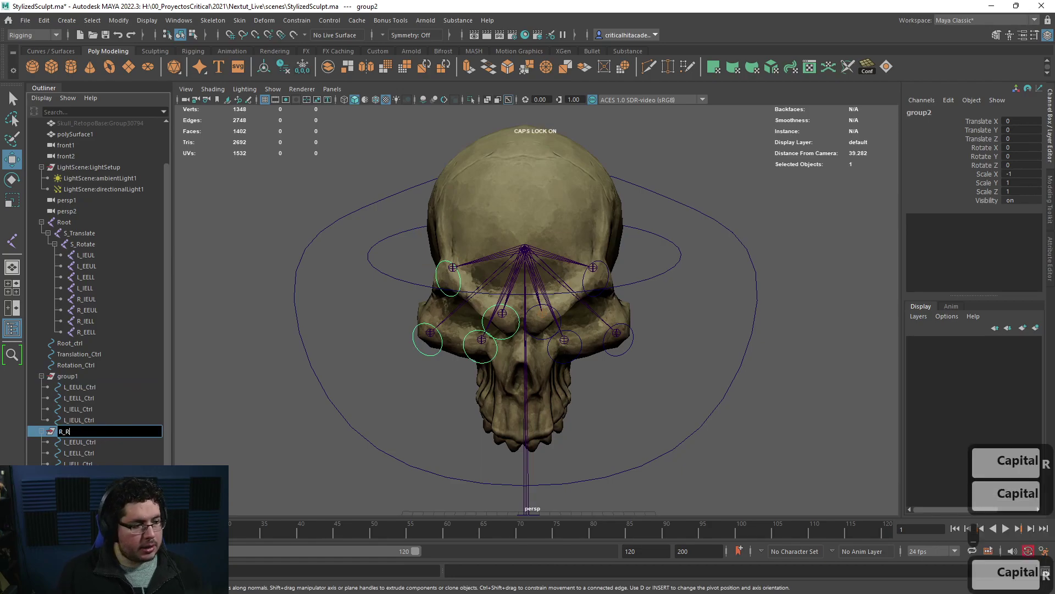
pyautogui.press('BackSpace')
pyautogui.write('Eye_Ctrl')
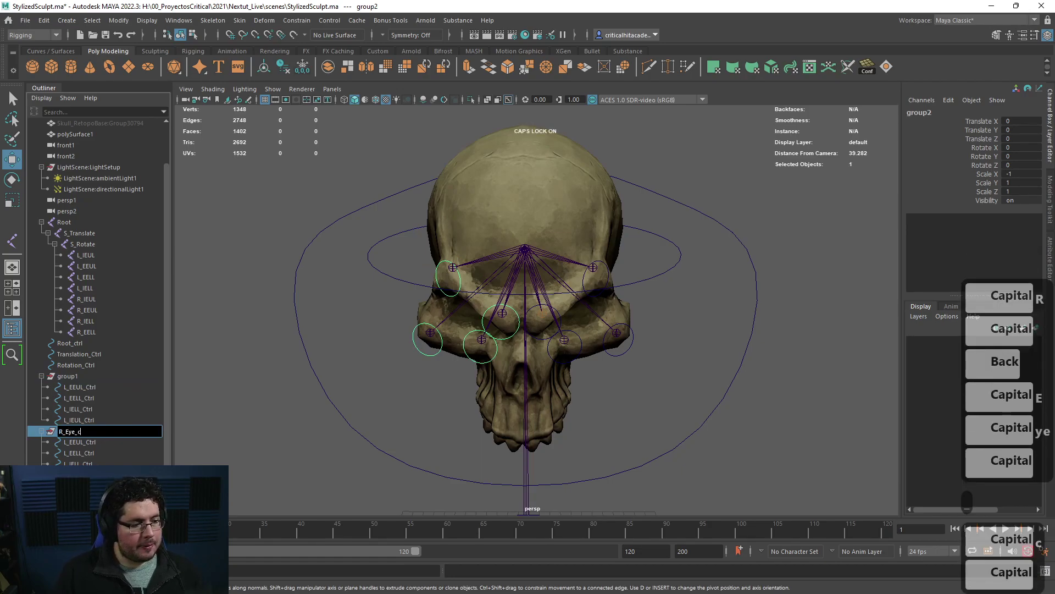
pyautogui.press('Return')
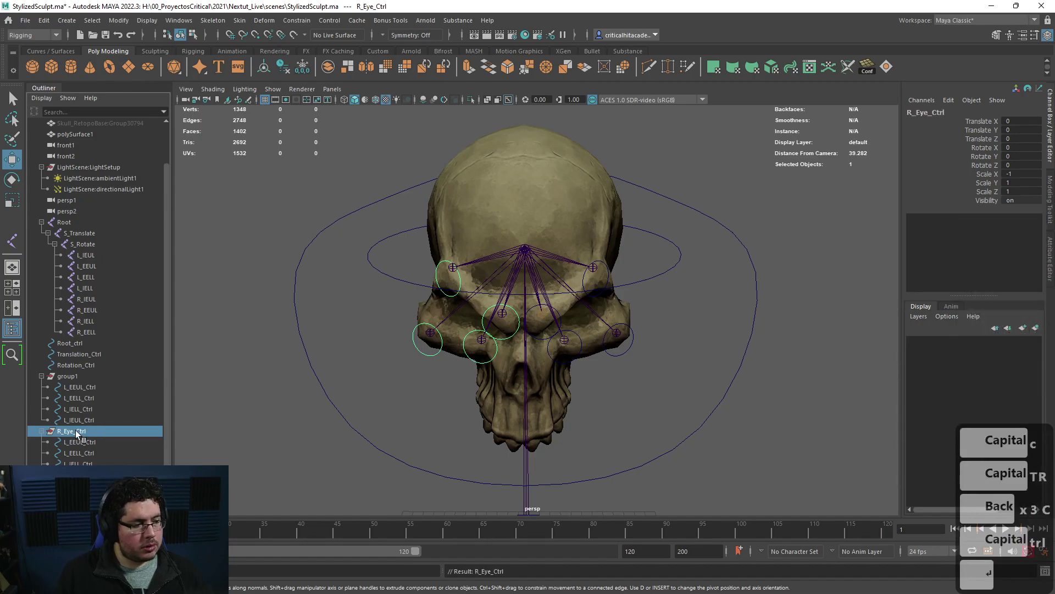
# Step: Rename the original control group, group1, as L_Eye_Ctrl_Grp
pyautogui.doubleClick(86, 376)
pyautogui.write('L_eYE_C')
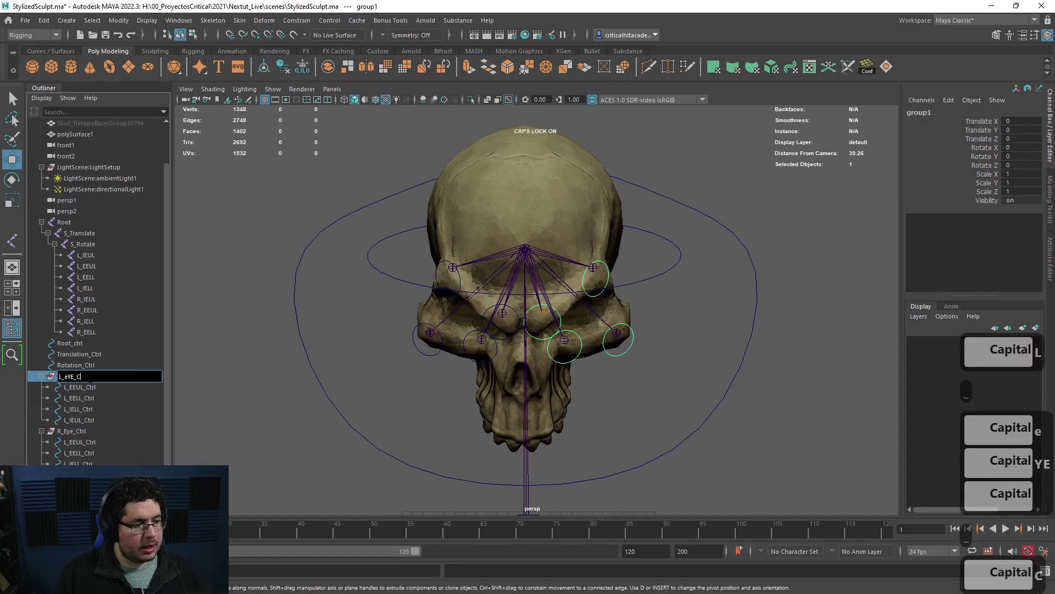
pyautogui.press('BackSpace')
pyautogui.press('BackSpace')
pyautogui.press('BackSpace')
pyautogui.press('BackSpace')
pyautogui.press('BackSpace')
pyautogui.write('EyeC_')
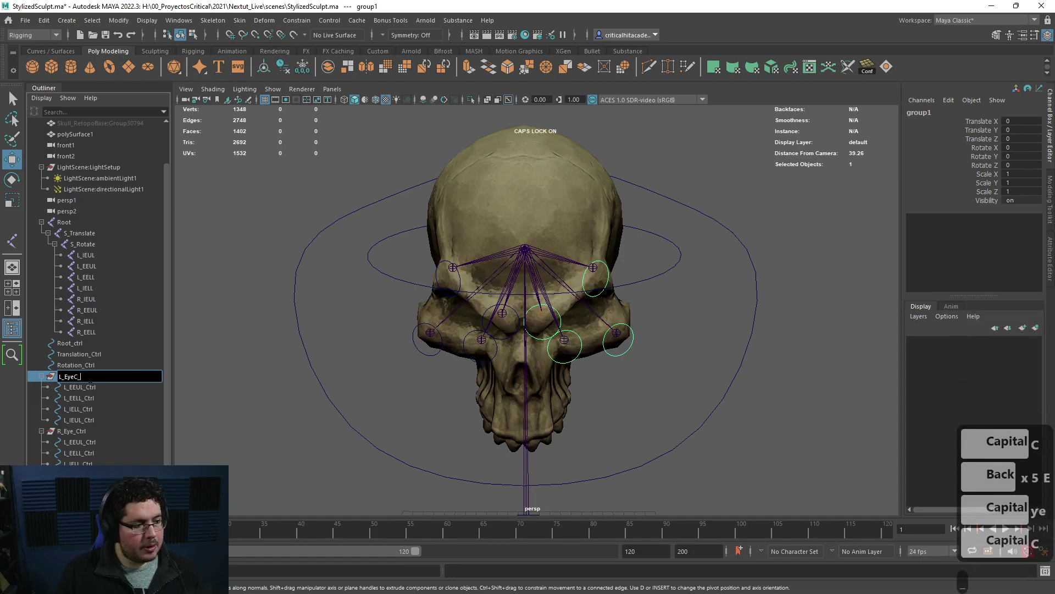
pyautogui.press('BackSpace')
pyautogui.press('BackSpace')
pyautogui.write('_cTR')
pyautogui.press('BackSpace')
pyautogui.press('BackSpace')
pyautogui.press('BackSpace')
pyautogui.write('Ctrl_')
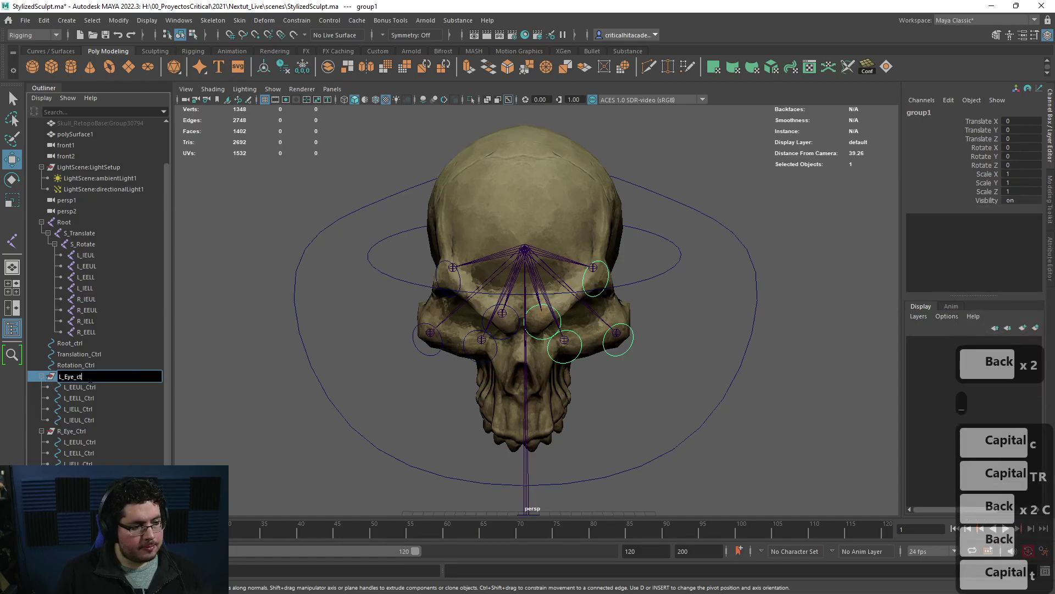
pyautogui.write('Grp')
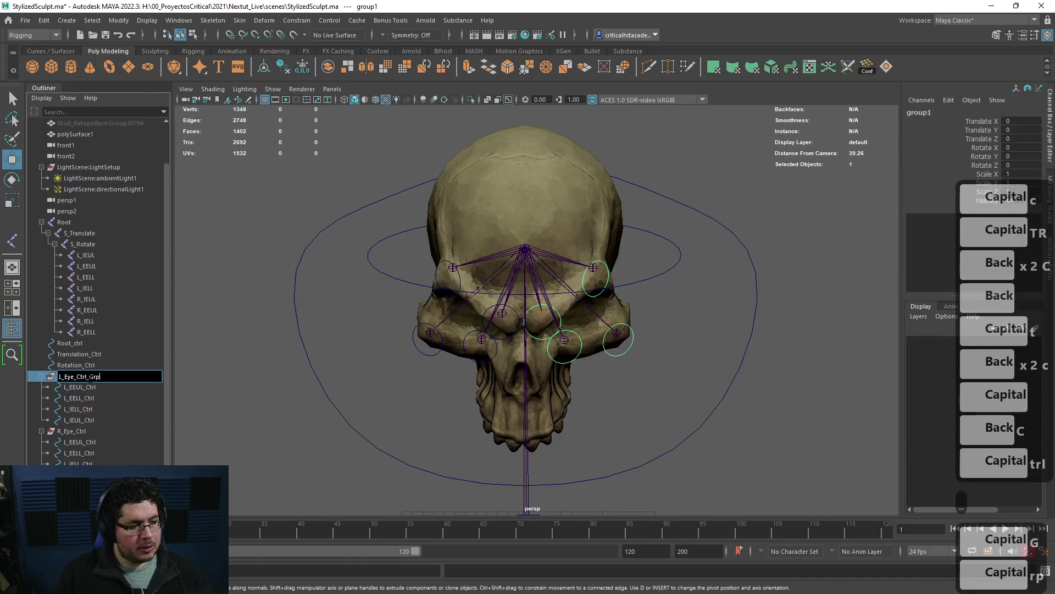
pyautogui.press('Return')
# Step: Extend the mirrored group's name to R_Eye_Ctrl_Grp
pyautogui.click(91, 430)
pyautogui.doubleClick(95, 431)
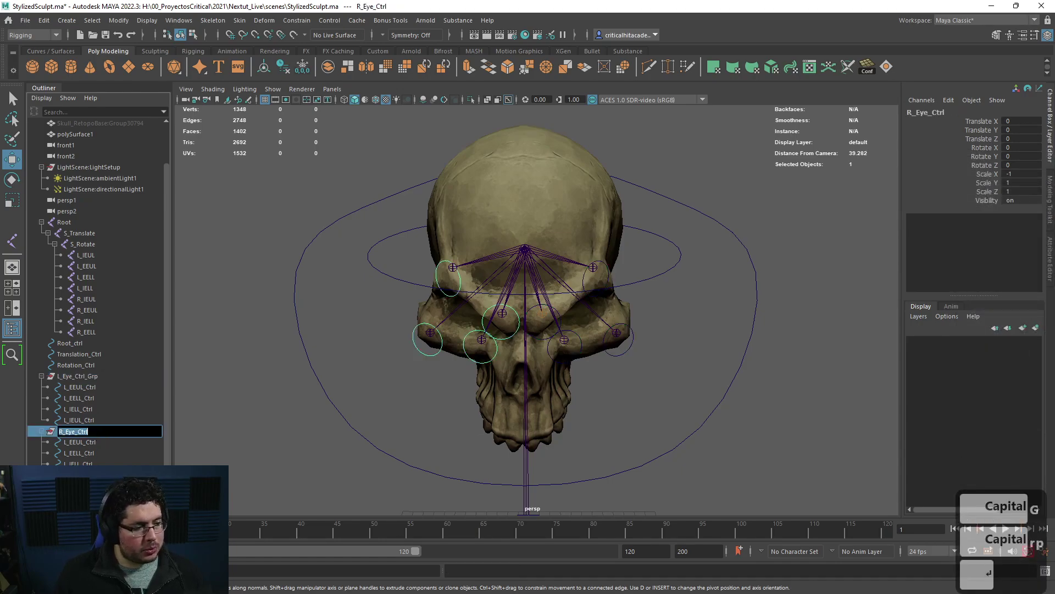
pyautogui.write('_Grp')
pyautogui.press('Return')
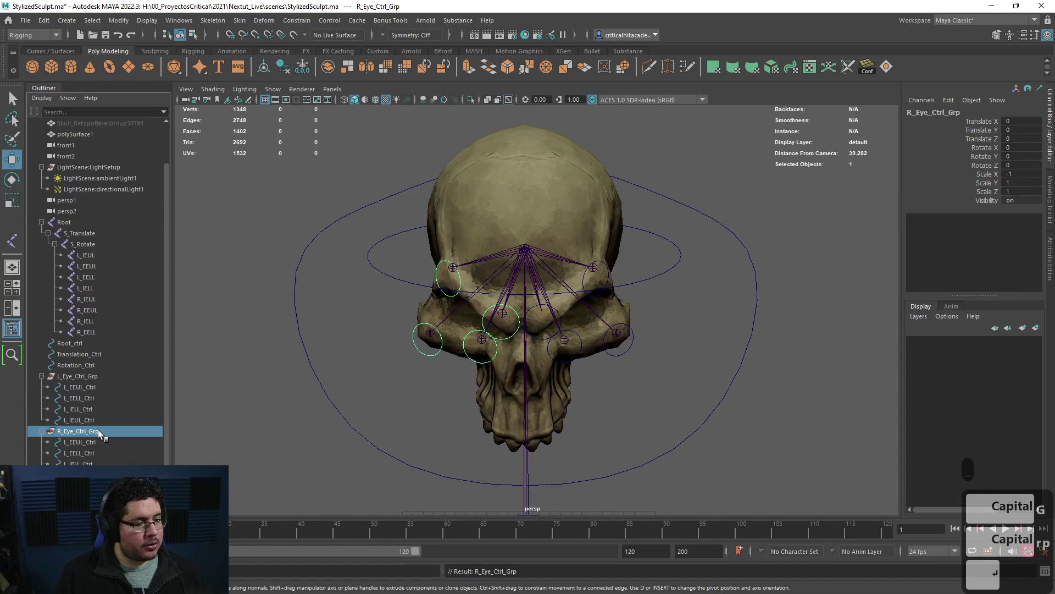
# Step: Examine the placement of the eye-socket controls around both sockets from the front and side of the skull
pyautogui.keyDown('alt'); pyautogui.moveTo(484, 325); pyautogui.dragTo(624, 304, button='right'); pyautogui.keyUp('alt')
pyautogui.keyDown('alt'); pyautogui.moveTo(624, 303); pyautogui.dragTo(614, 368); pyautogui.keyUp('alt')
pyautogui.scroll(4, 614, 368)
pyautogui.scroll(-4, 613, 367)
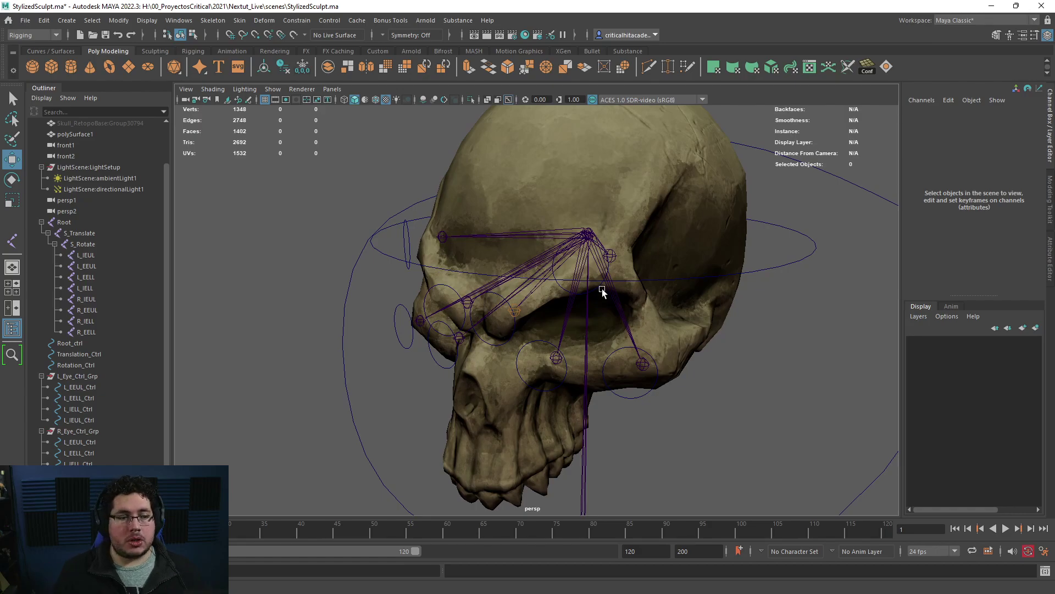
pyautogui.keyDown('alt'); pyautogui.moveTo(595, 309); pyautogui.dragTo(619, 304); pyautogui.keyUp('alt')
pyautogui.scroll(-5, 619, 304)
pyautogui.scroll(3, 619, 304)
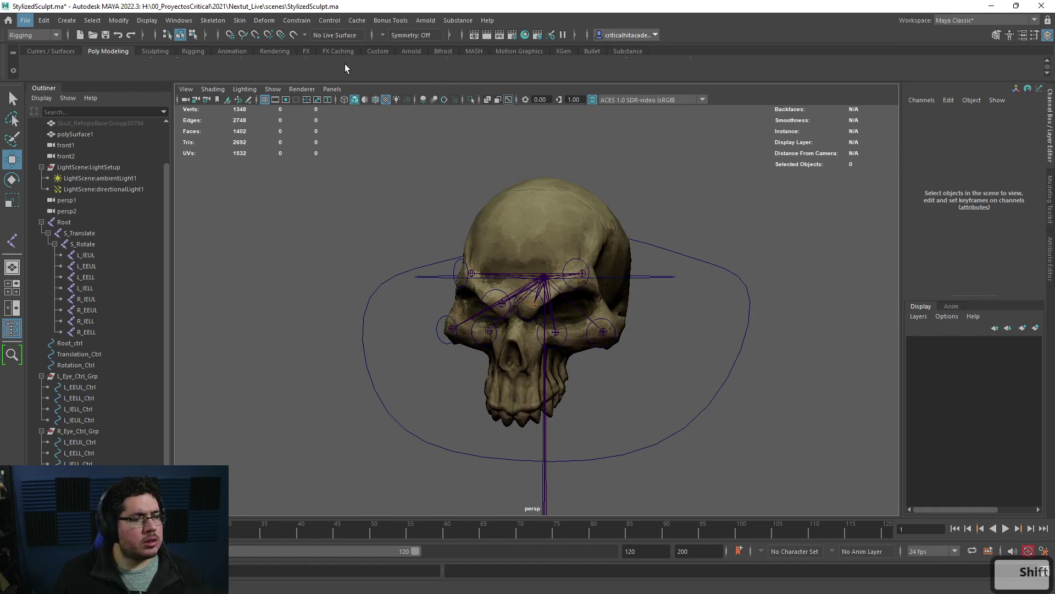
pyautogui.scroll(1, 345, 64)
pyautogui.keyDown('alt'); pyautogui.moveTo(694, 240); pyautogui.dragTo(713, 340); pyautogui.keyUp('alt')
pyautogui.keyDown('alt'); pyautogui.moveTo(713, 341); pyautogui.dragTo(775, 338, button='right'); pyautogui.keyUp('alt')
pyautogui.keyDown('alt'); pyautogui.moveTo(759, 339); pyautogui.dragTo(624, 370); pyautogui.keyUp('alt')
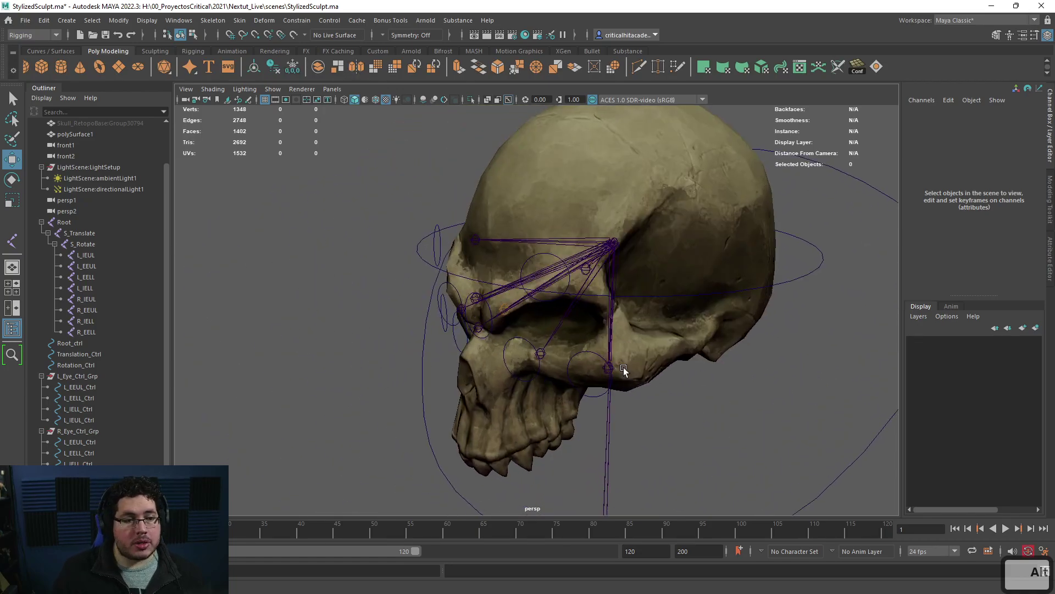
# Step: Parent L_Eye_Ctrl_Grp and R_Eye_Ctrl_Grp under Rotation_Ctrl
pyautogui.click(88, 429)
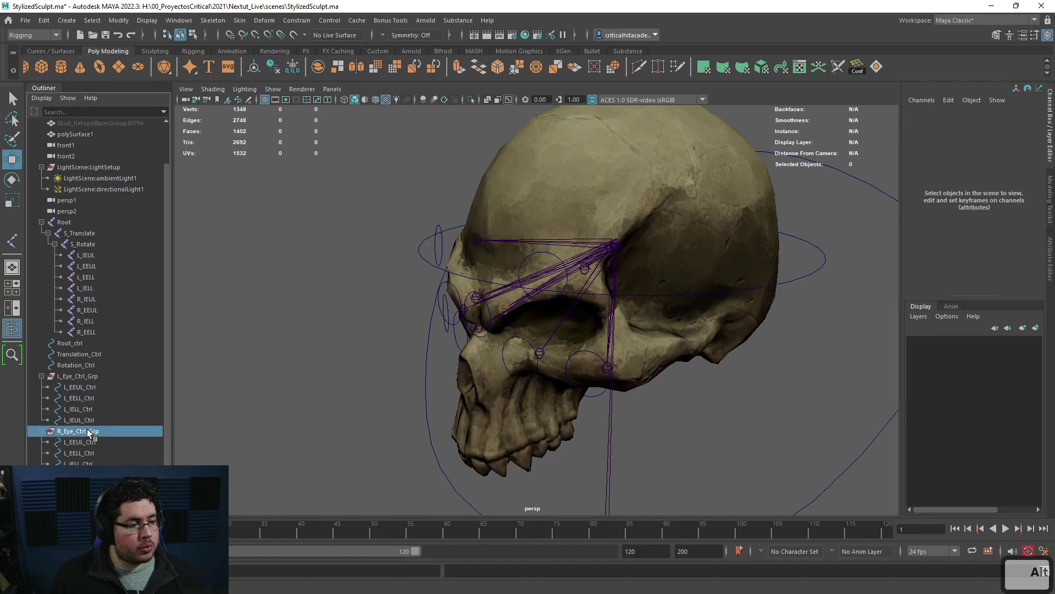
pyautogui.keyDown('ctrl'); pyautogui.click(83, 376); pyautogui.keyUp('ctrl')
pyautogui.press('f')
pyautogui.keyDown('alt'); pyautogui.moveTo(632, 306); pyautogui.dragTo(524, 308); pyautogui.keyUp('alt')
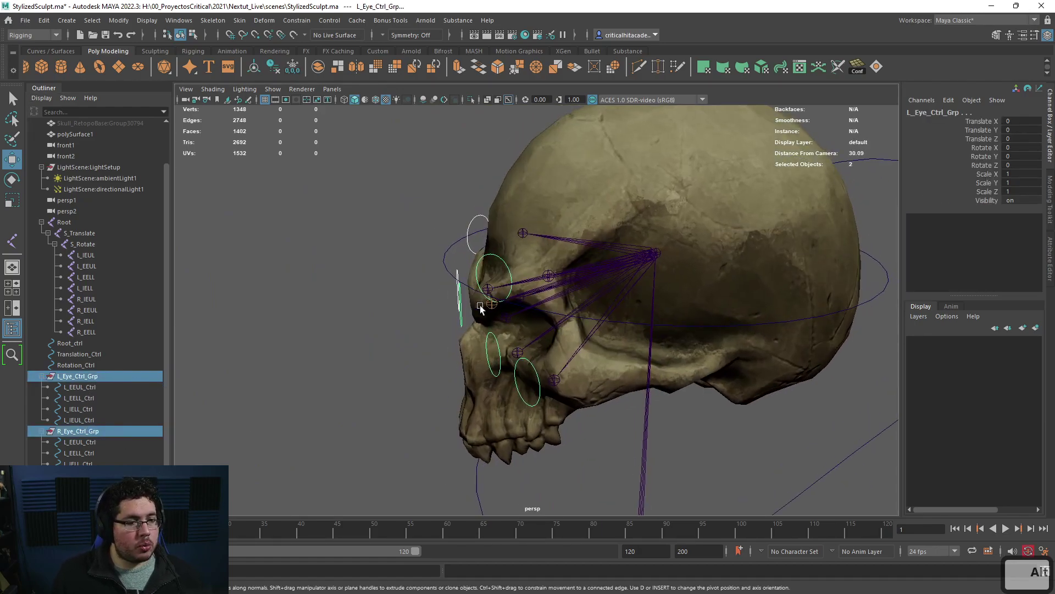
pyautogui.keyDown('shift'); pyautogui.click(444, 252); pyautogui.keyUp('shift')
pyautogui.press('p')
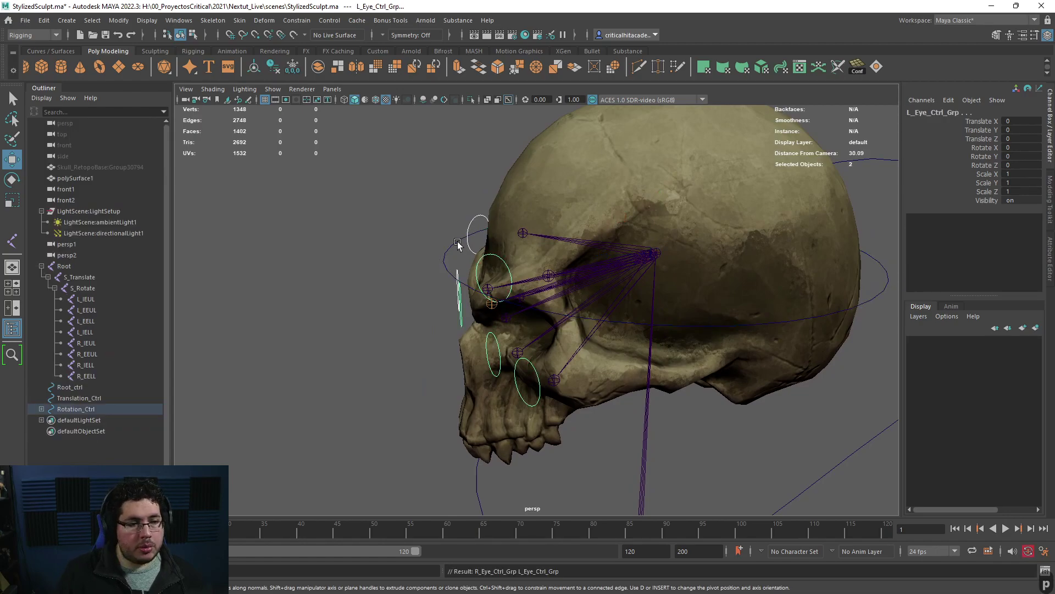
# Step: Parent Rotation_Ctrl, including the eye control groups beneath it, under Translation_Ctrl
pyautogui.moveTo(447, 246); pyautogui.dragTo(445, 248)
pyautogui.keyDown('alt'); pyautogui.moveTo(525, 283); pyautogui.dragTo(483, 252, button='middle'); pyautogui.keyUp('alt')
pyautogui.keyDown('alt'); pyautogui.moveTo(484, 252); pyautogui.dragTo(583, 269); pyautogui.keyUp('alt')
pyautogui.keyDown('shift'); pyautogui.moveTo(825, 253); pyautogui.dragTo(864, 235); pyautogui.keyUp('shift')
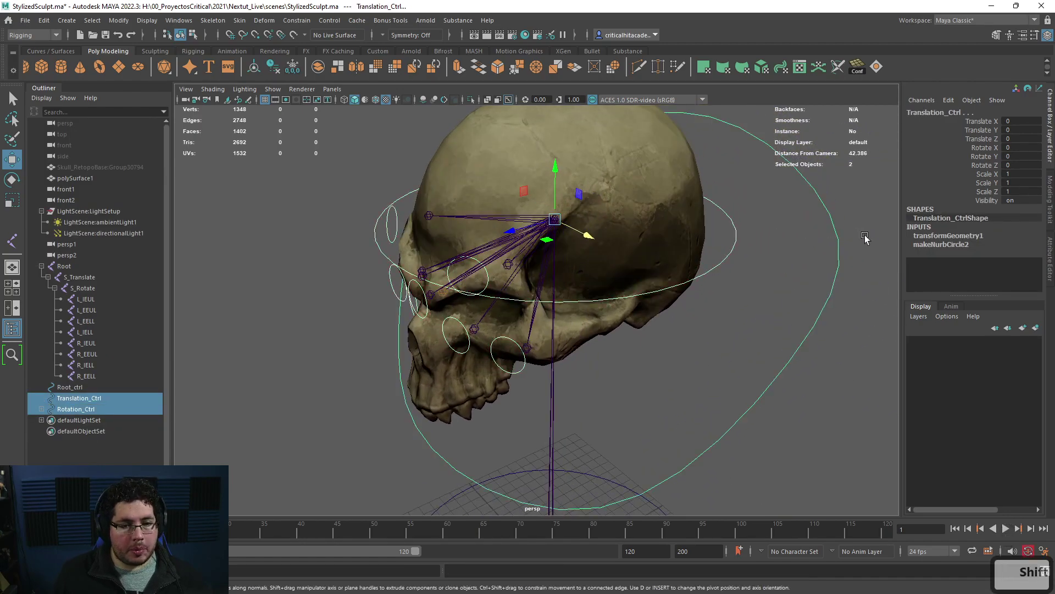
pyautogui.press('p')
# Step: Parent Translation_Ctrl under the Root_ctrl circle at the base of the rig
pyautogui.scroll(-3, 750, 318)
pyautogui.keyDown('alt'); pyautogui.moveTo(717, 337); pyautogui.dragTo(662, 411); pyautogui.keyUp('alt')
pyautogui.press('p')
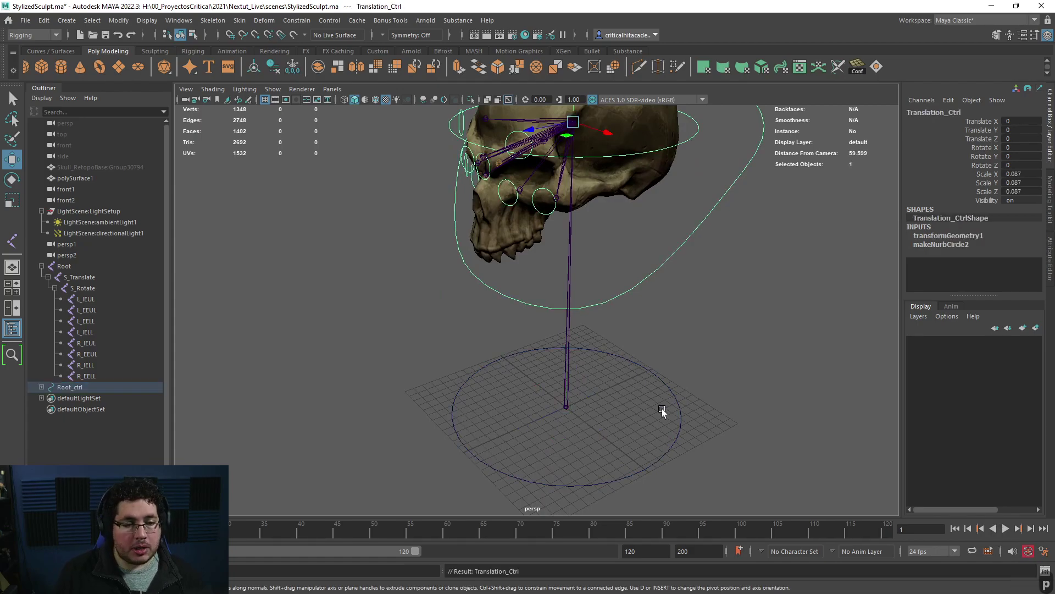
# Step: Freeze the scale of Root_ctrl across the X, Y and Z channels
pyautogui.moveTo(991, 174); pyautogui.dragTo(989, 192)
pyautogui.click(987, 174)
pyautogui.keyDown('shift'); pyautogui.click(987, 191); pyautogui.keyUp('shift')
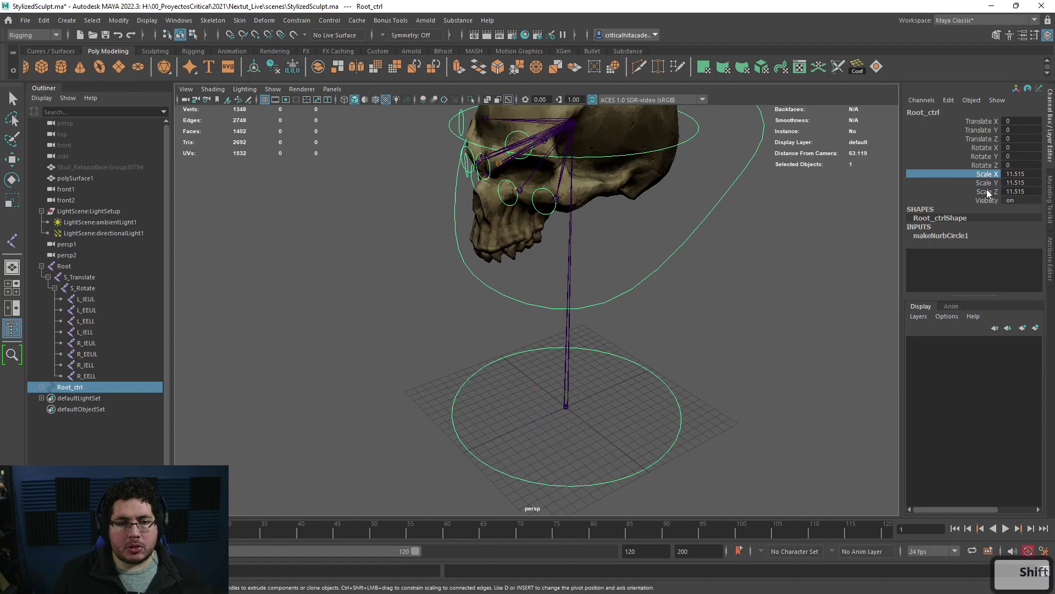
pyautogui.keyDown('shift'); pyautogui.click(987, 191); pyautogui.keyUp('shift')
pyautogui.rightClick(987, 189)
pyautogui.moveTo(960, 386)
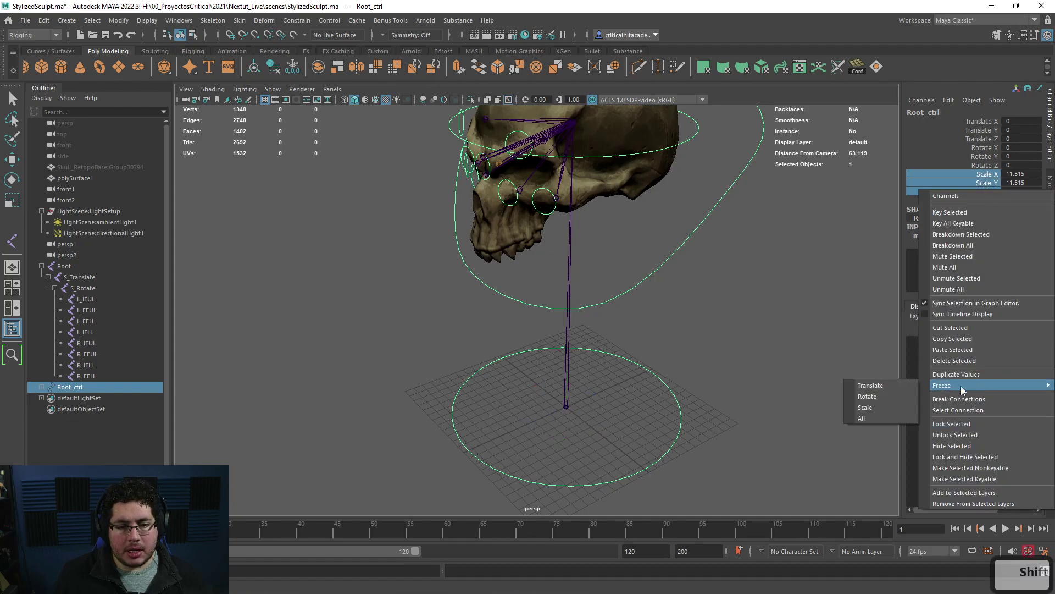
pyautogui.click(878, 407)
# Step: Examine the parented control hierarchy around the skull, from the translation, rotation and eye-socket controls down to the root
pyautogui.keyDown('alt'); pyautogui.moveTo(735, 252); pyautogui.dragTo(742, 280, button='middle'); pyautogui.keyUp('alt')
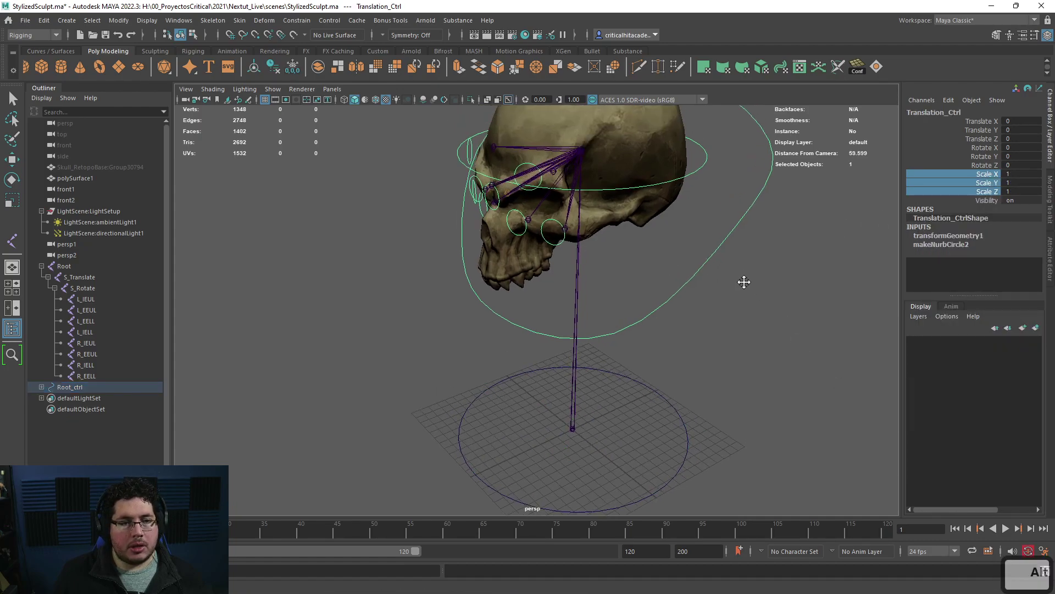
pyautogui.click(698, 165)
pyautogui.keyDown('alt'); pyautogui.moveTo(733, 213); pyautogui.dragTo(753, 272, button='middle'); pyautogui.keyUp('alt')
pyautogui.click(724, 292)
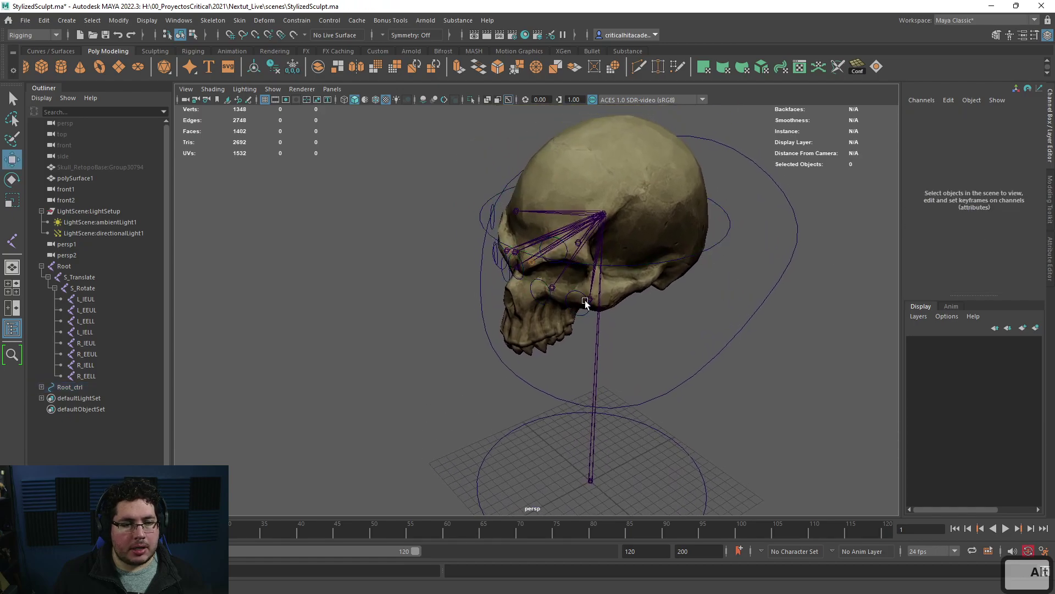
pyautogui.click(586, 300)
pyautogui.click(574, 292)
pyautogui.click(739, 311)
pyautogui.click(581, 317)
pyautogui.click(709, 335)
pyautogui.click(593, 478)
pyautogui.keyDown('alt'); pyautogui.moveTo(641, 435); pyautogui.dragTo(690, 339); pyautogui.keyUp('alt')
pyautogui.click(752, 361)
pyautogui.keyDown('alt'); pyautogui.moveTo(621, 286); pyautogui.dragTo(671, 302); pyautogui.keyUp('alt')
pyautogui.keyDown('alt'); pyautogui.moveTo(672, 302); pyautogui.dragTo(615, 321, button='right'); pyautogui.keyUp('alt')
pyautogui.keyDown('alt'); pyautogui.moveTo(616, 321); pyautogui.dragTo(564, 321); pyautogui.keyUp('alt')
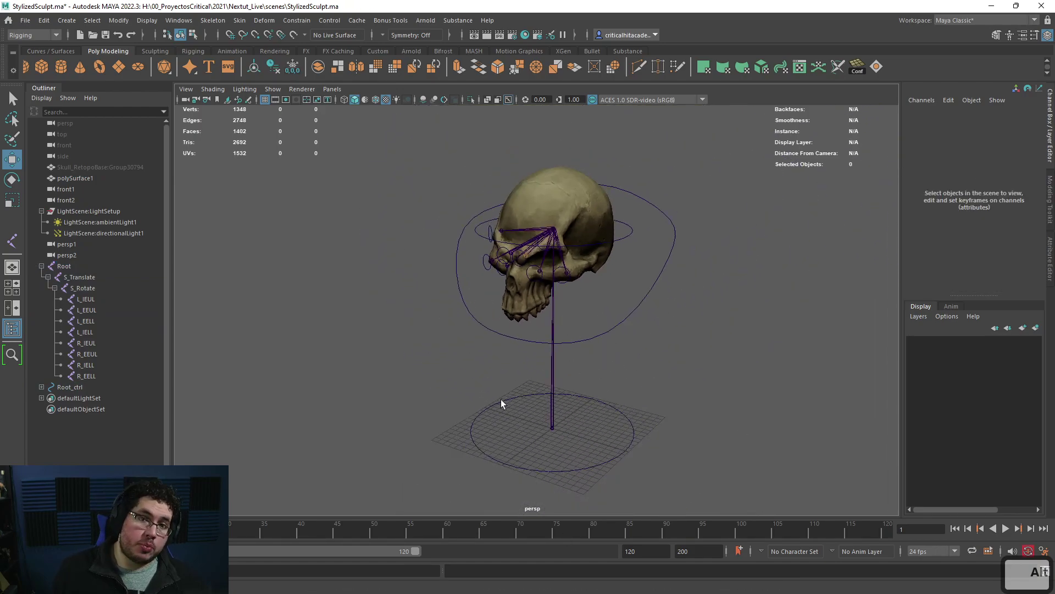
# Step: Add a parent constraint so that Root_ctrl drives the Root joint
pyautogui.keyDown('alt'); pyautogui.moveTo(591, 396); pyautogui.dragTo(605, 431); pyautogui.keyUp('alt')
pyautogui.keyDown('alt'); pyautogui.moveTo(605, 430); pyautogui.dragTo(642, 394, button='right'); pyautogui.keyUp('alt')
pyautogui.click(636, 383)
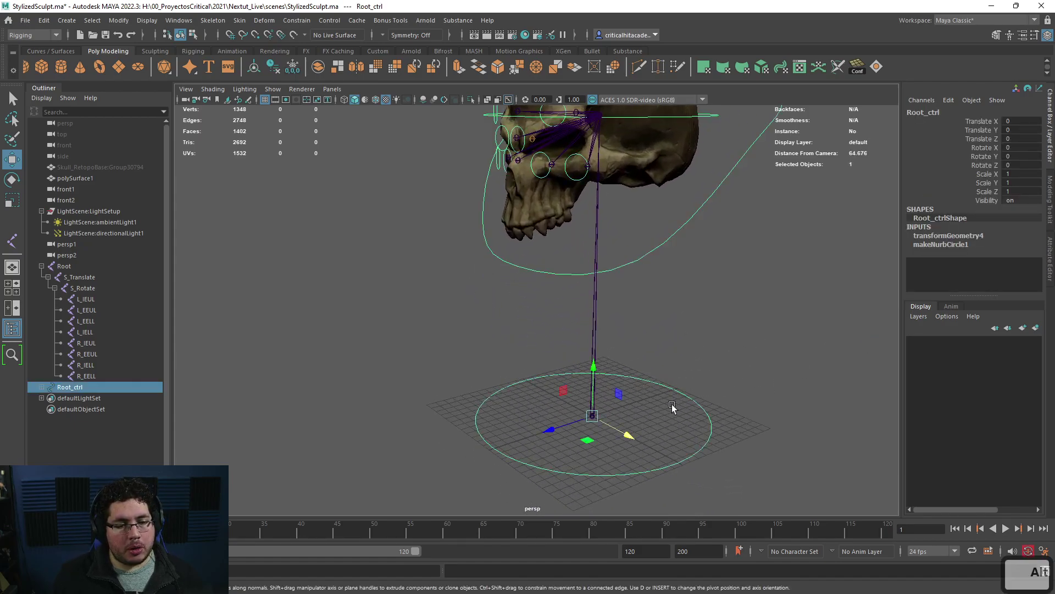
pyautogui.keyDown('shift'); pyautogui.click(594, 352); pyautogui.keyUp('shift')
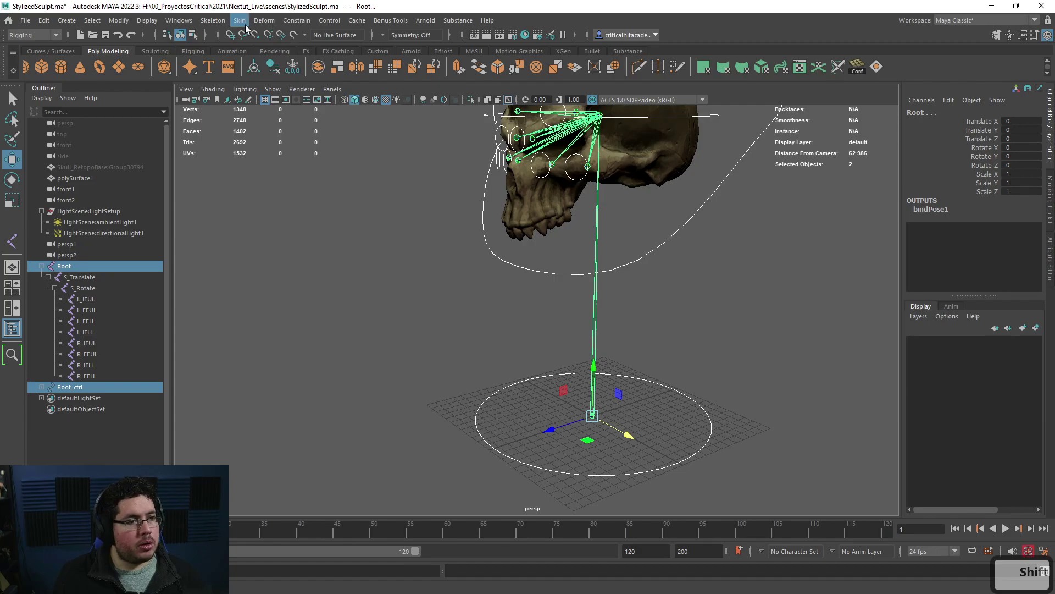
pyautogui.click(297, 21)
pyautogui.click(334, 49)
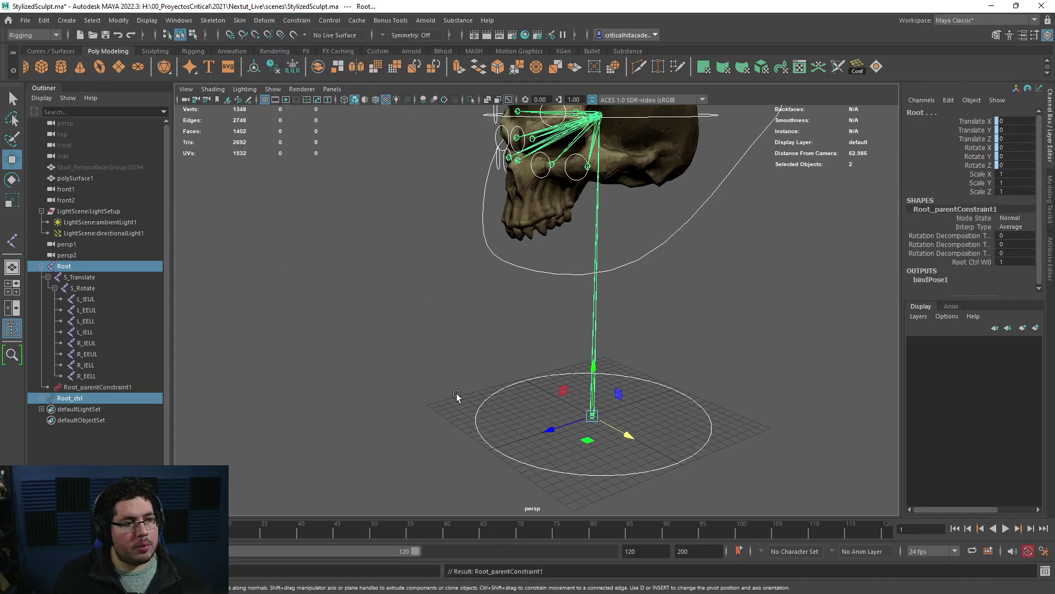
# Step: Test the root constraint by transforming Root_ctrl, and undo the test changes
pyautogui.keyDown('alt'); pyautogui.moveTo(522, 330); pyautogui.dragTo(483, 341); pyautogui.keyUp('alt')
pyautogui.click(497, 415)
pyautogui.keyDown('alt'); pyautogui.moveTo(550, 413); pyautogui.dragTo(682, 297); pyautogui.keyUp('alt')
pyautogui.press('e')
pyautogui.hotkey('ctrl', 'z')
pyautogui.hotkey('ctrl', 'z')
# Step: Add a point constraint so that Translation_Ctrl drives the S_Translate joint
pyautogui.keyDown('ctrl'); pyautogui.click(76, 277); pyautogui.keyUp('ctrl')
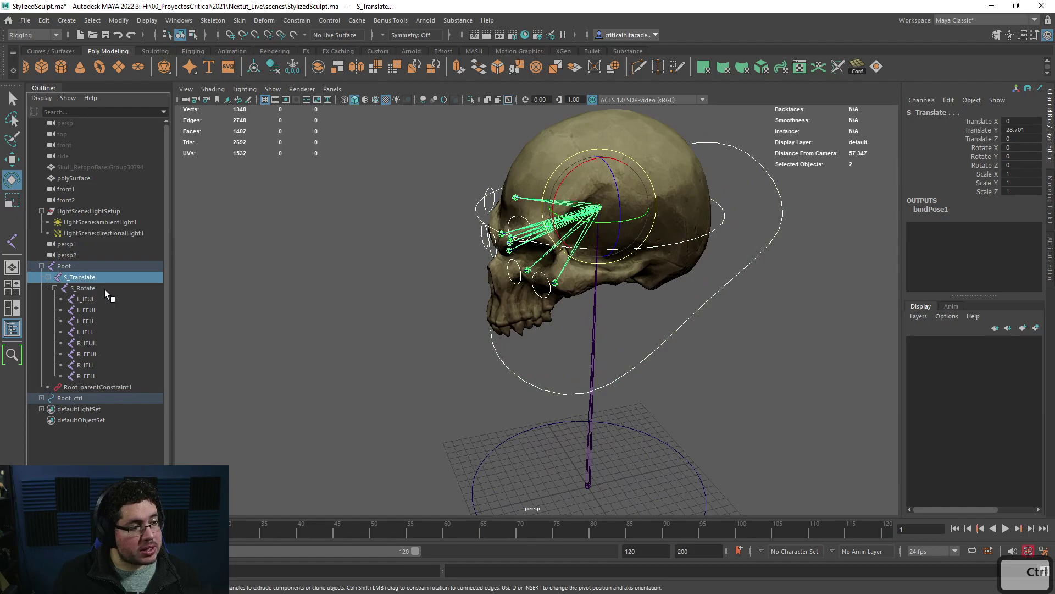
pyautogui.click(297, 21)
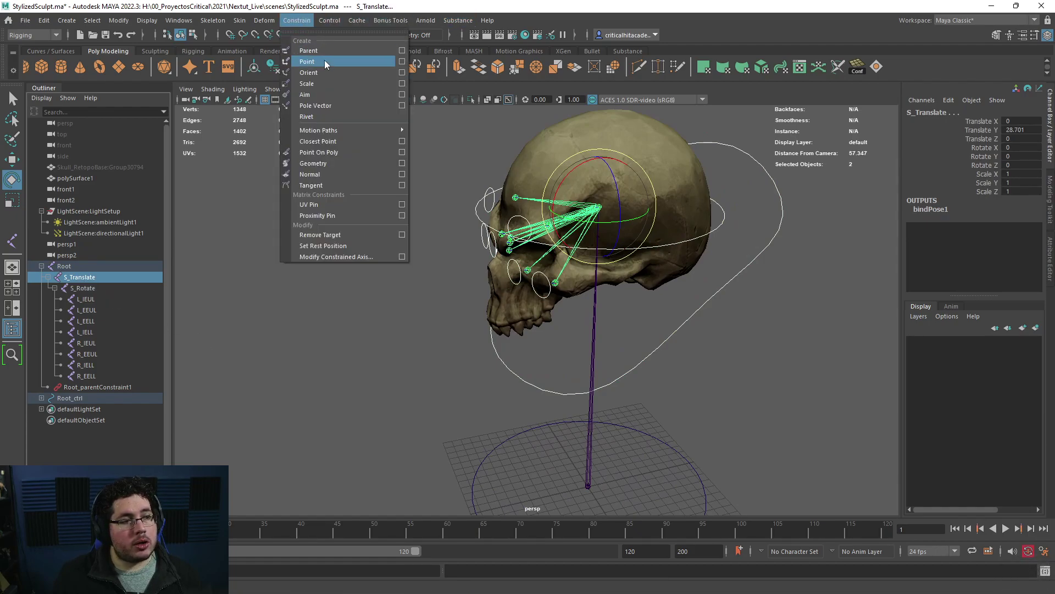
pyautogui.click(324, 60)
# Step: Check the constrained channels of S_Translate and test-move Translation_Ctrl, undoing each move
pyautogui.keyDown('alt'); pyautogui.moveTo(605, 190); pyautogui.dragTo(613, 182); pyautogui.keyUp('alt')
pyautogui.click(746, 253)
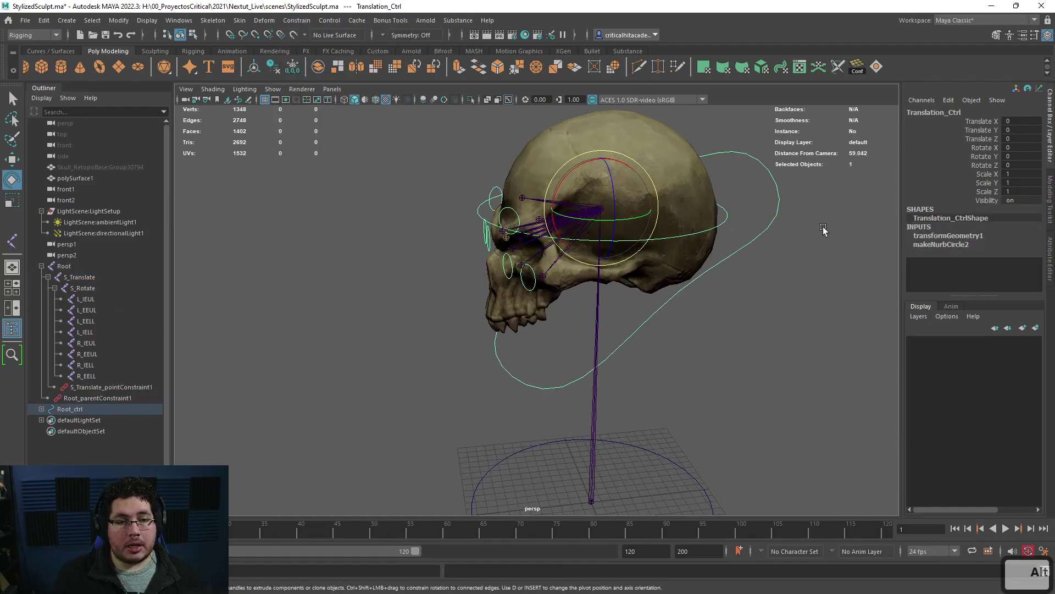
pyautogui.click(83, 277)
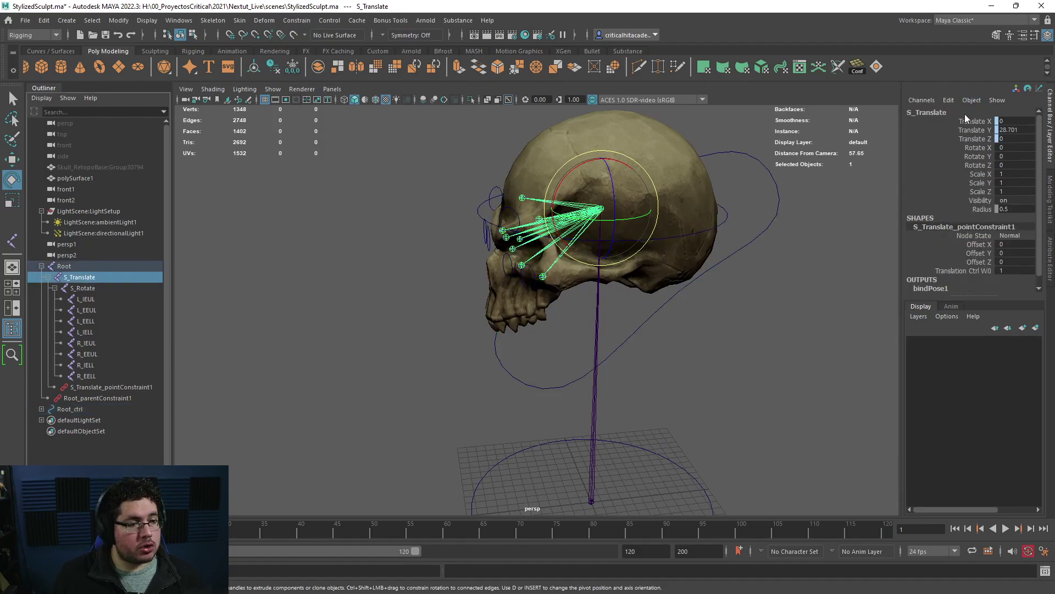
pyautogui.keyDown('alt'); pyautogui.moveTo(727, 210); pyautogui.dragTo(767, 231); pyautogui.keyUp('alt')
pyautogui.click(773, 233)
pyautogui.scroll(-2, 773, 232)
pyautogui.press('w')
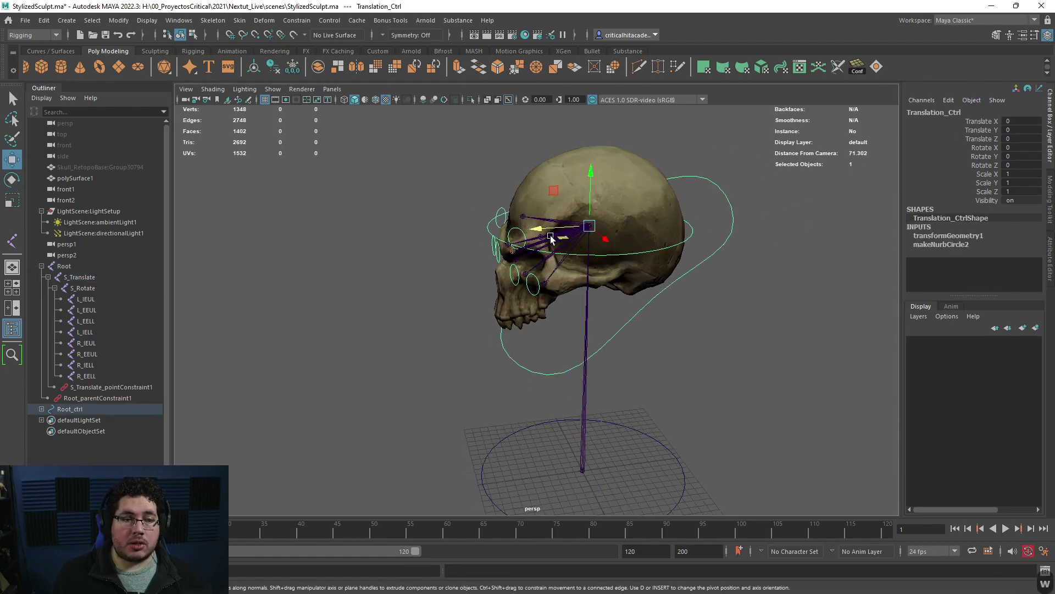
pyautogui.moveTo(590, 179); pyautogui.dragTo(589, 163)
pyautogui.hotkey('ctrl', 'z')
pyautogui.keyDown('alt'); pyautogui.moveTo(582, 284); pyautogui.dragTo(624, 270); pyautogui.keyUp('alt')
pyautogui.moveTo(575, 216); pyautogui.dragTo(623, 195)
pyautogui.hotkey('ctrl', 'z')
# Step: Lock and hide the rotate and scale channels of Translation_Ctrl
pyautogui.keyDown('alt'); pyautogui.moveTo(661, 255); pyautogui.dragTo(729, 243); pyautogui.keyUp('alt')
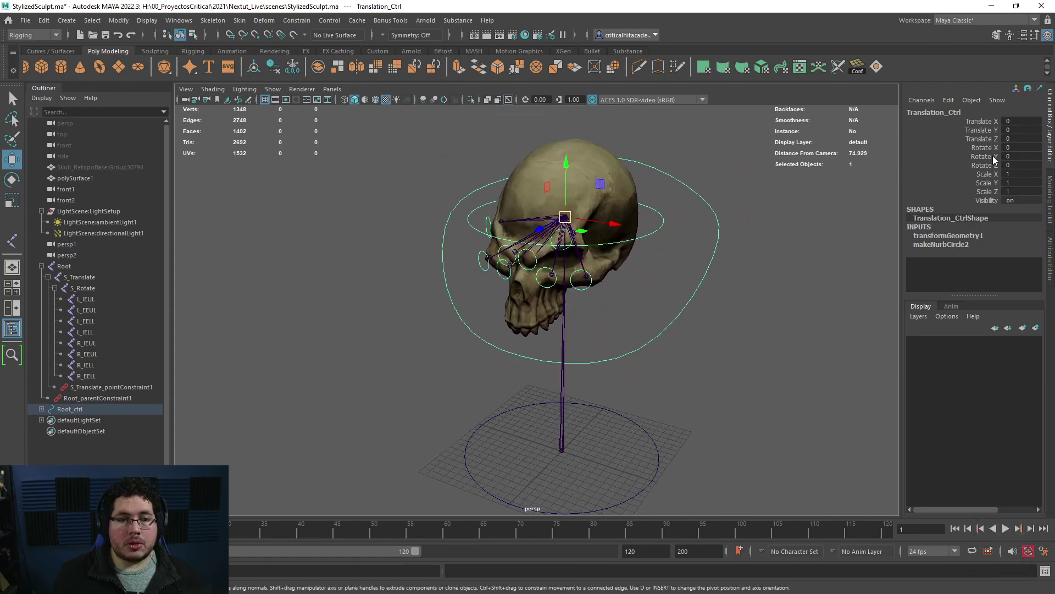
pyautogui.moveTo(986, 147); pyautogui.dragTo(983, 182)
pyautogui.rightClick(975, 158)
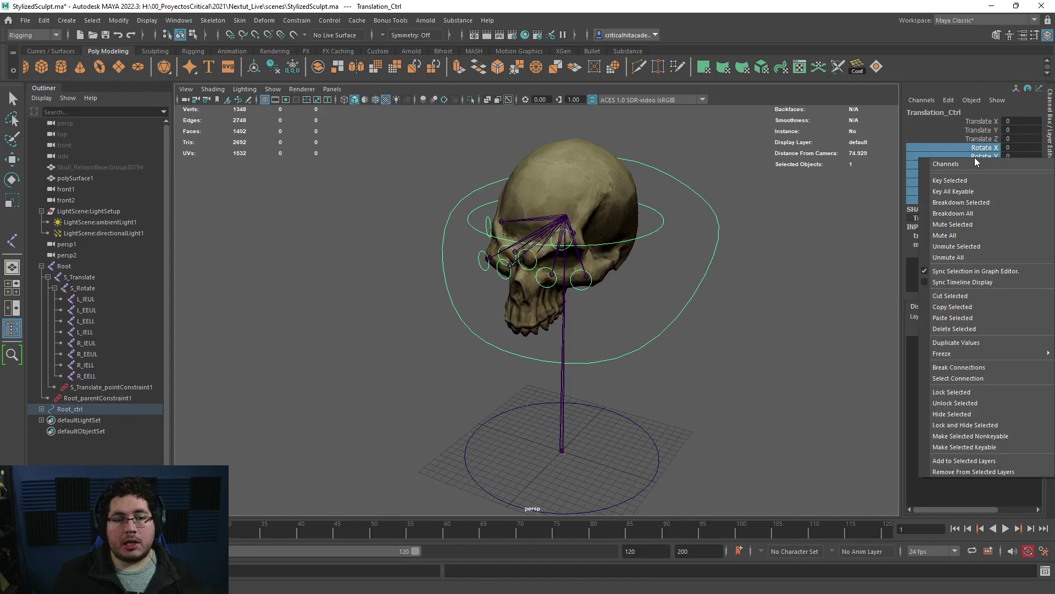
pyautogui.click(961, 426)
# Step: Add an orient constraint so that Rotation_Ctrl drives the S_Rotate joint
pyautogui.keyDown('alt'); pyautogui.moveTo(707, 273); pyautogui.dragTo(699, 241); pyautogui.keyUp('alt')
pyautogui.click(706, 242)
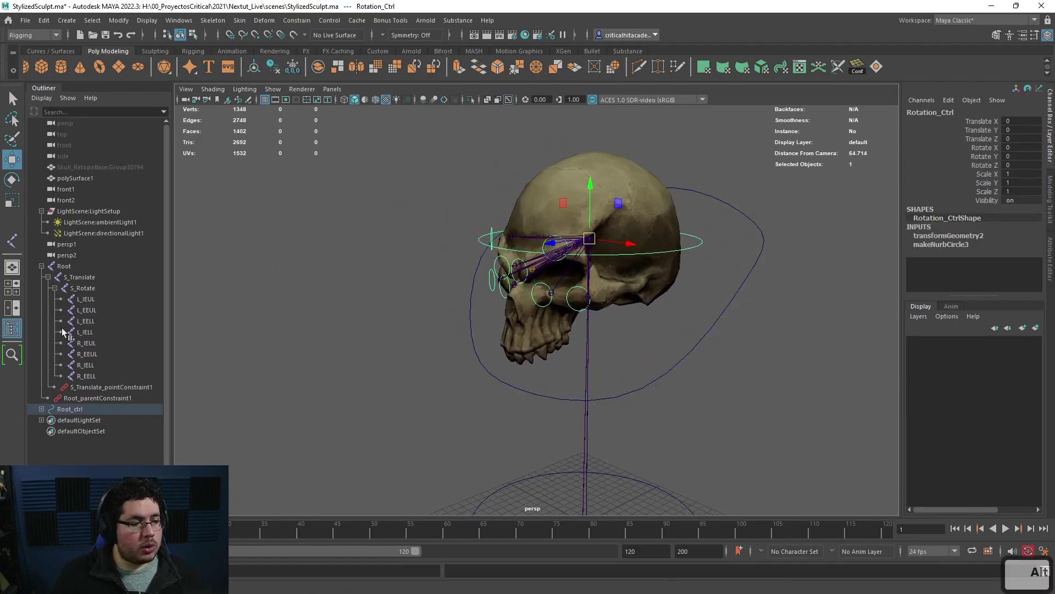
pyautogui.keyDown('ctrl'); pyautogui.click(84, 288); pyautogui.keyUp('ctrl')
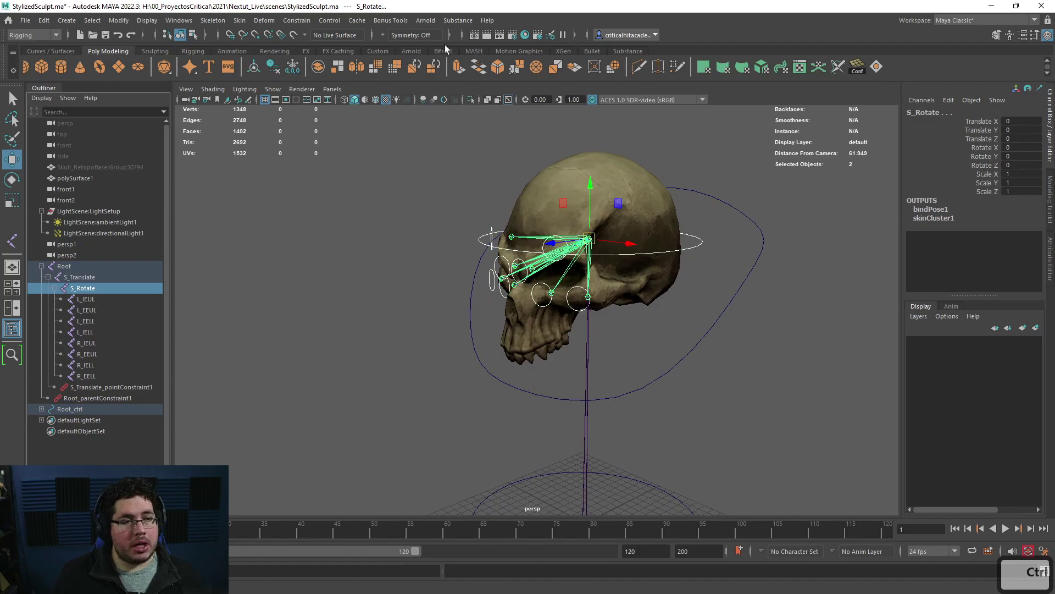
pyautogui.click(296, 21)
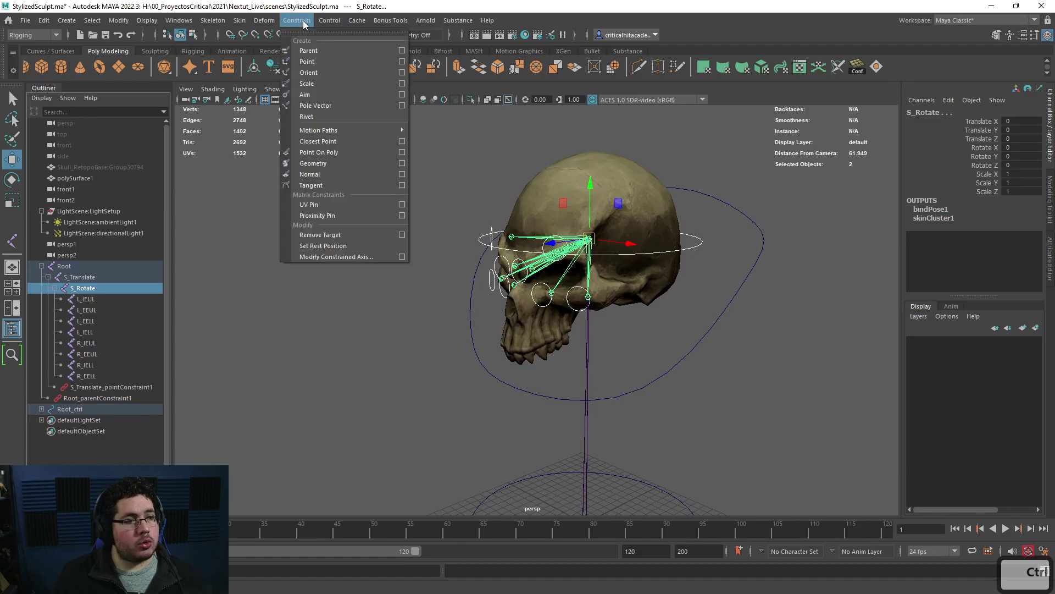
pyautogui.click(324, 73)
# Step: Test the orient constraint by rotating Rotation_Ctrl, and undo the test rotations
pyautogui.keyDown('alt'); pyautogui.moveTo(599, 187); pyautogui.dragTo(654, 210); pyautogui.keyUp('alt')
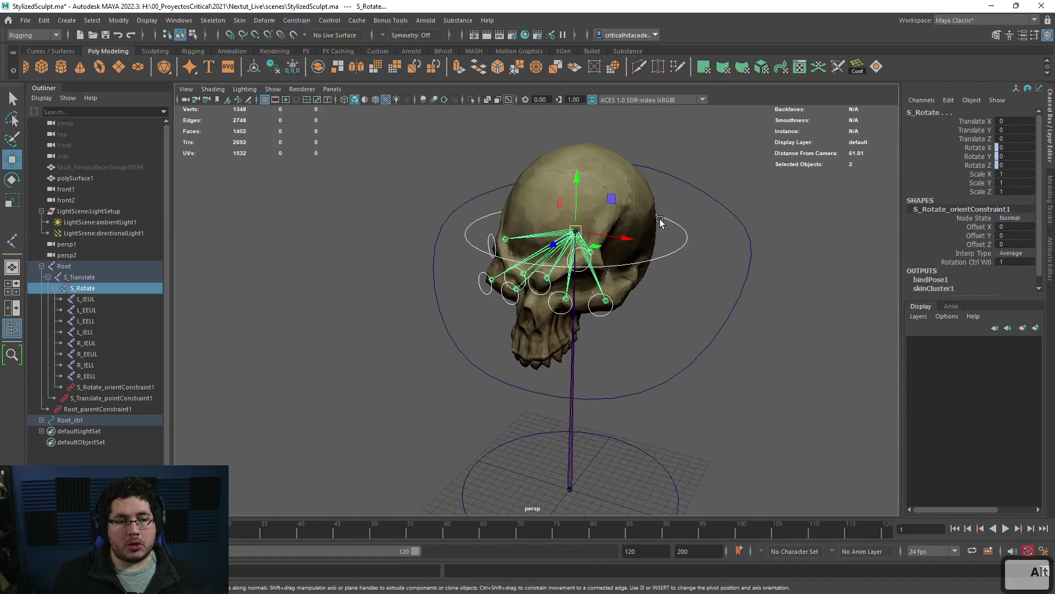
pyautogui.click(687, 237)
pyautogui.press('e')
pyautogui.moveTo(593, 240); pyautogui.dragTo(610, 194)
pyautogui.hotkey('ctrl', 'z')
pyautogui.hotkey('ctrl', 'z')
pyautogui.hotkey('ctrl', 'z')
pyautogui.hotkey('ctrl', 'z')
pyautogui.hotkey('ctrl', 'z')
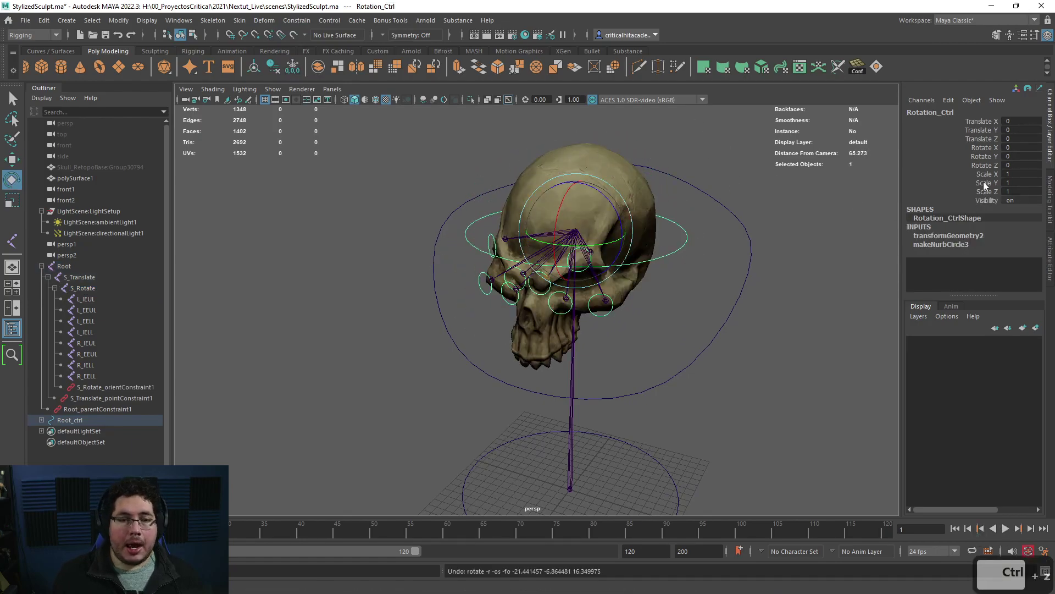
# Step: Hide the translate, scale and visibility channels of Rotation_Ctrl, leaving only its rotate channels
pyautogui.moveTo(990, 120); pyautogui.dragTo(984, 191)
pyautogui.keyDown('shift'); pyautogui.click(984, 200); pyautogui.keyUp('shift')
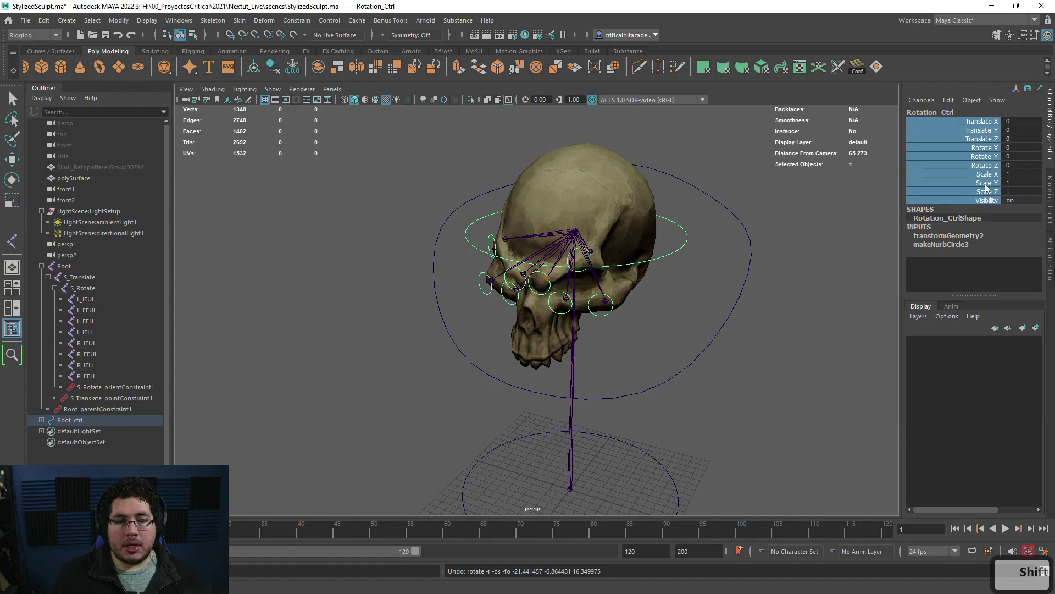
pyautogui.keyDown('ctrl'); pyautogui.moveTo(983, 147); pyautogui.dragTo(984, 162); pyautogui.keyUp('ctrl')
pyautogui.rightClick(984, 164)
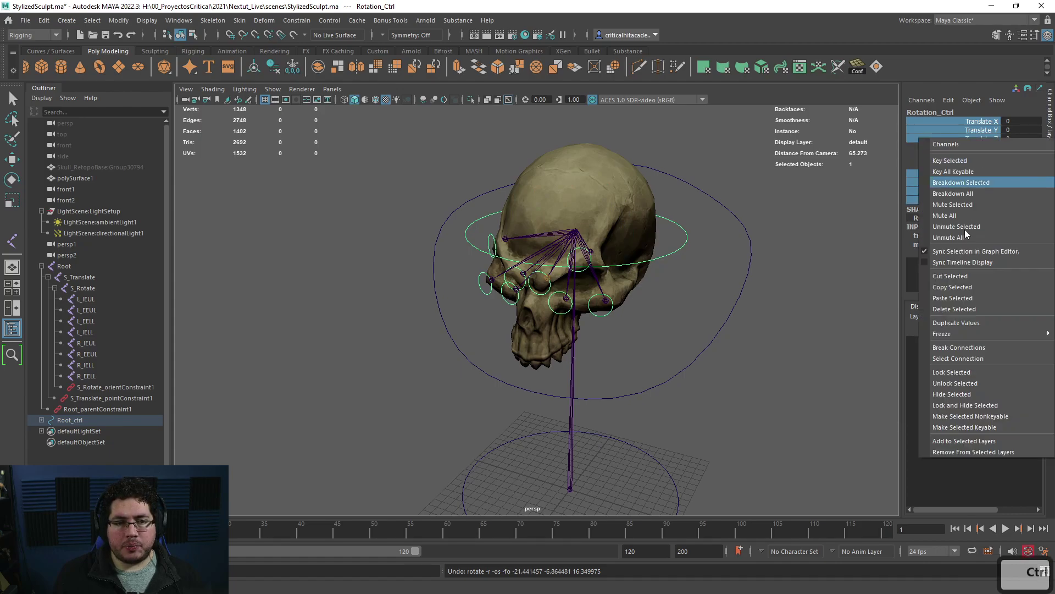
pyautogui.click(959, 394)
pyautogui.press('e')
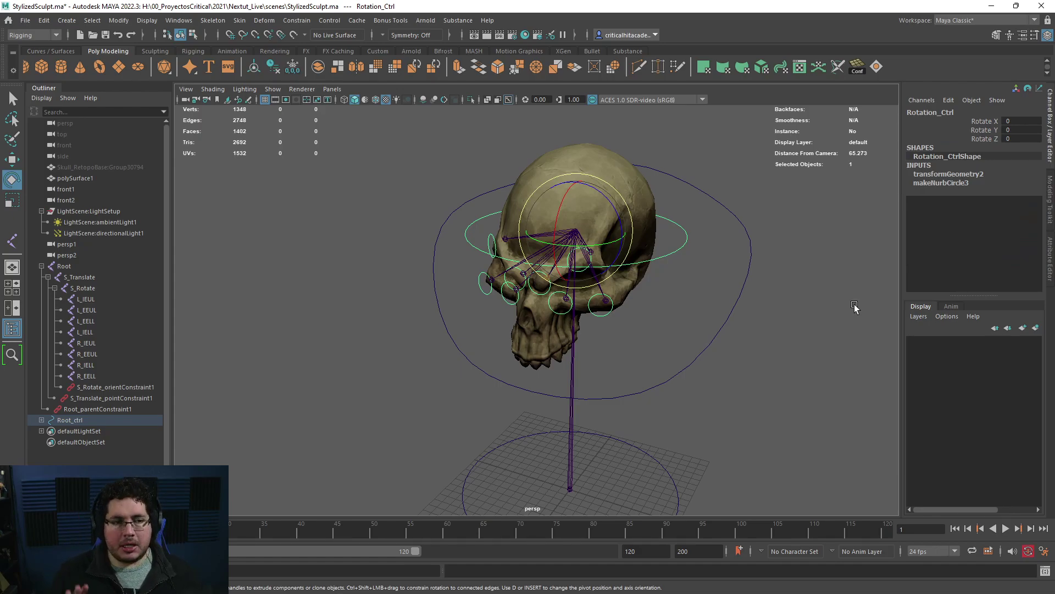
# Step: Hide polygon objects in the perspective view to expose the eye-socket joints and their control circles
pyautogui.keyDown('alt'); pyautogui.moveTo(671, 358); pyautogui.dragTo(523, 330); pyautogui.keyUp('alt')
pyautogui.click(768, 344)
pyautogui.scroll(3, 768, 345)
pyautogui.scroll(3, 721, 309)
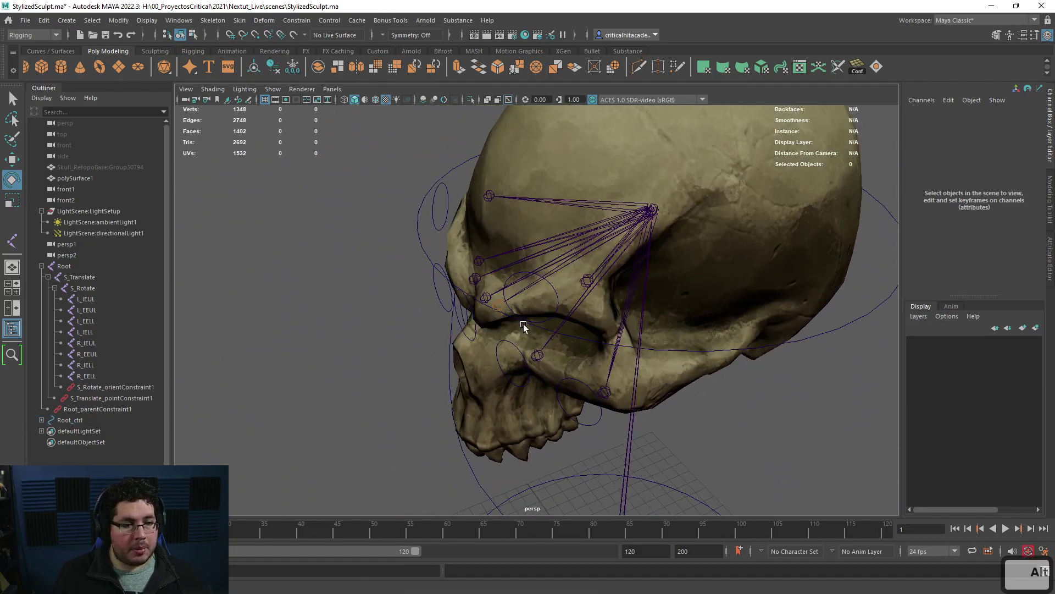
pyautogui.scroll(2, 537, 311)
pyautogui.click(274, 90)
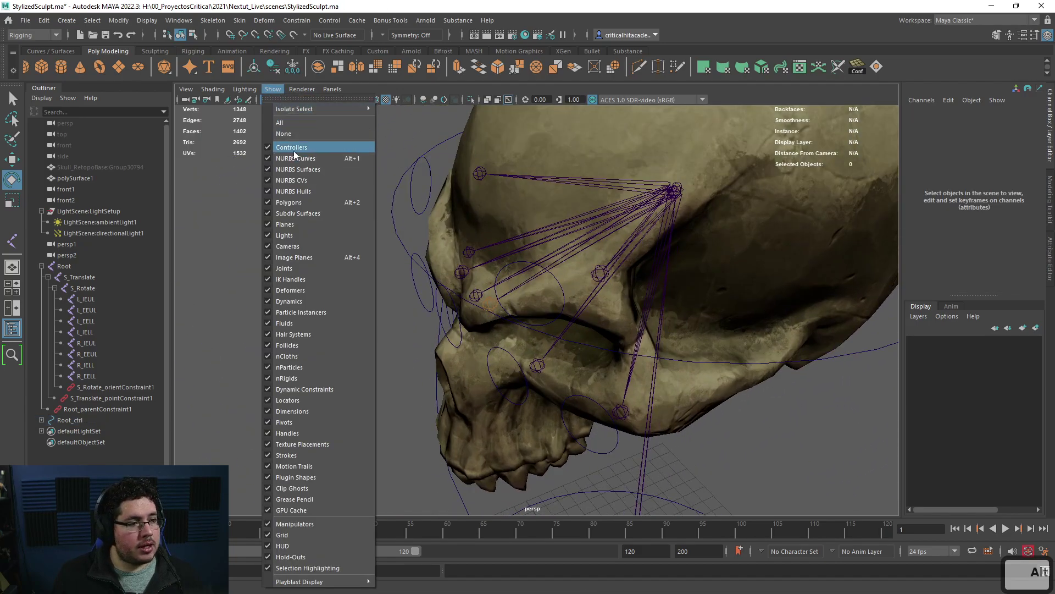
pyautogui.click(289, 201)
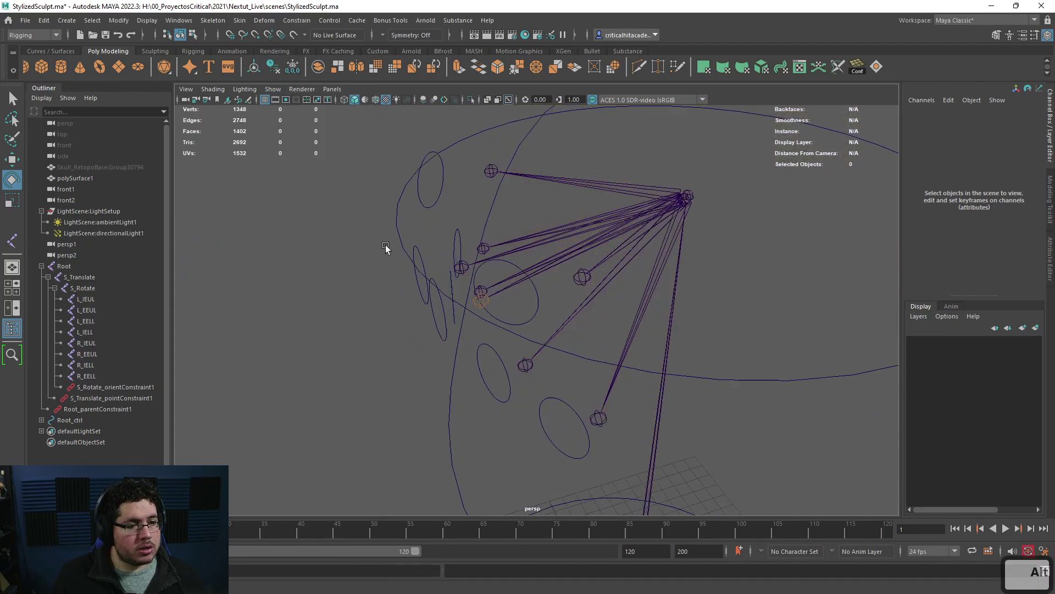
# Step: Add a point constraint so that L_EEUL_Ctrl drives the L_EEUL joint
pyautogui.click(566, 285)
pyautogui.press('q')
pyautogui.keyDown('shift'); pyautogui.click(581, 276); pyautogui.keyUp('shift')
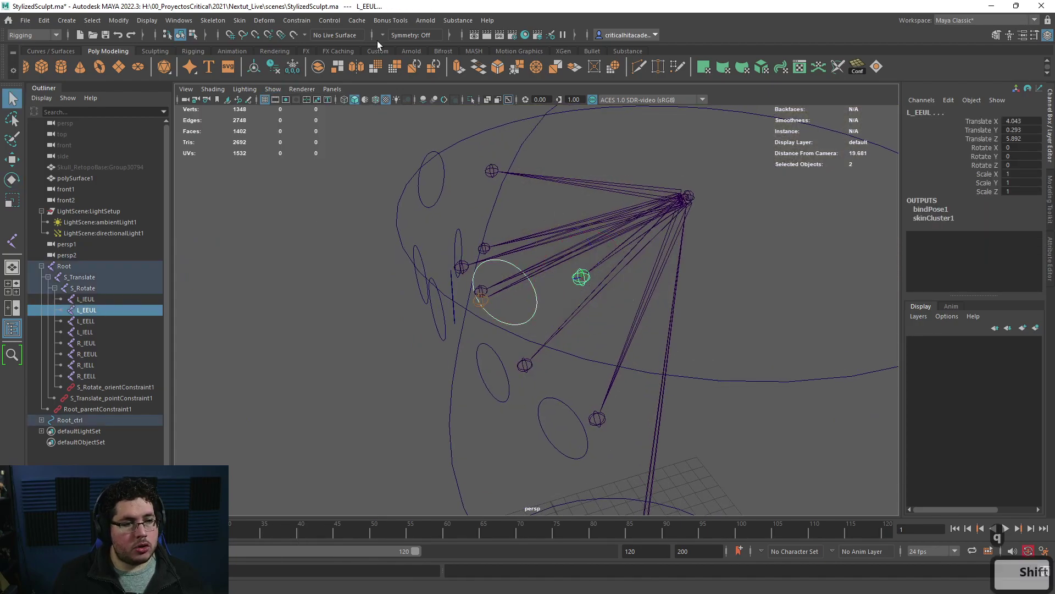
pyautogui.click(296, 20)
pyautogui.click(328, 58)
# Step: Add a point constraint so that L_EELL_Ctrl drives the L_EELL joint
pyautogui.keyDown('alt'); pyautogui.moveTo(516, 238); pyautogui.dragTo(620, 358); pyautogui.keyUp('alt')
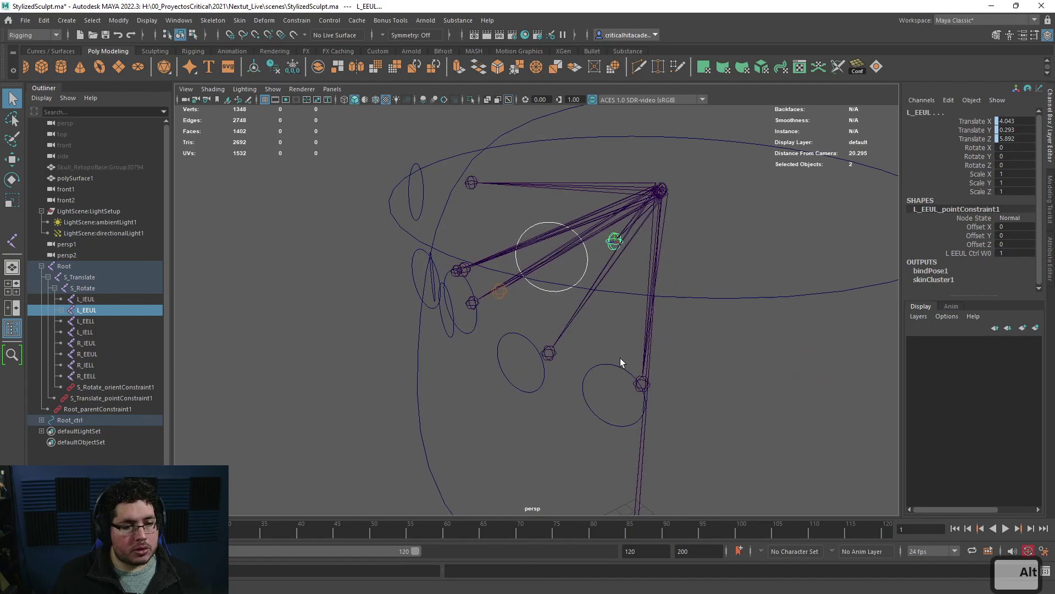
pyautogui.click(640, 387)
pyautogui.keyDown('shift'); pyautogui.click(642, 384); pyautogui.keyUp('shift')
pyautogui.click(333, 21)
pyautogui.click(330, 21)
pyautogui.click(299, 21)
pyautogui.click(322, 59)
# Step: Add a point constraint so that L_IELL_Ctrl drives the L_IELL joint
pyautogui.keyDown('alt'); pyautogui.moveTo(516, 231); pyautogui.dragTo(560, 227); pyautogui.keyUp('alt')
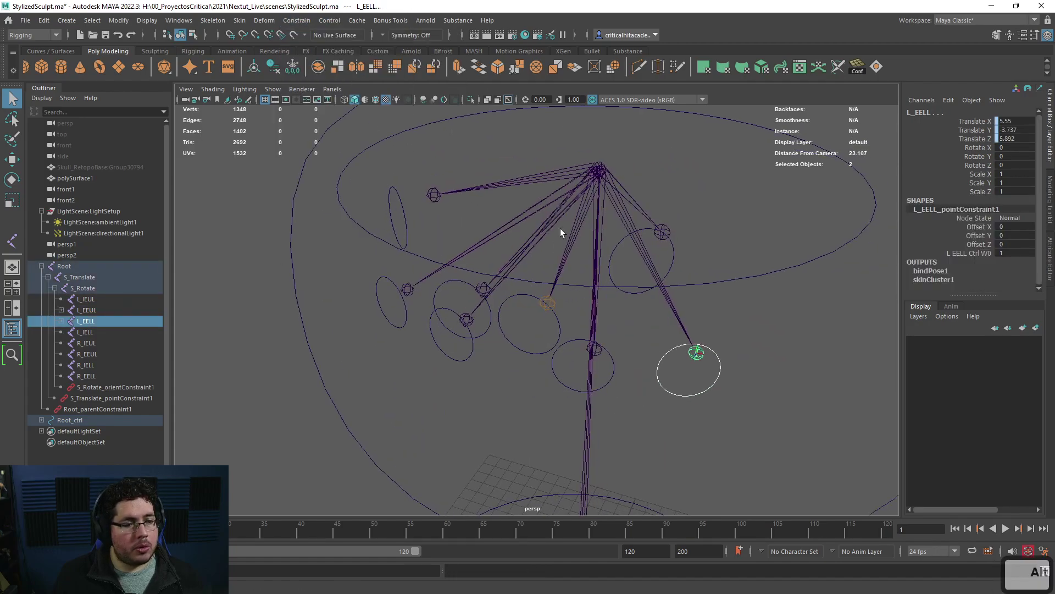
pyautogui.click(608, 350)
pyautogui.keyDown('shift'); pyautogui.click(594, 349); pyautogui.keyUp('shift')
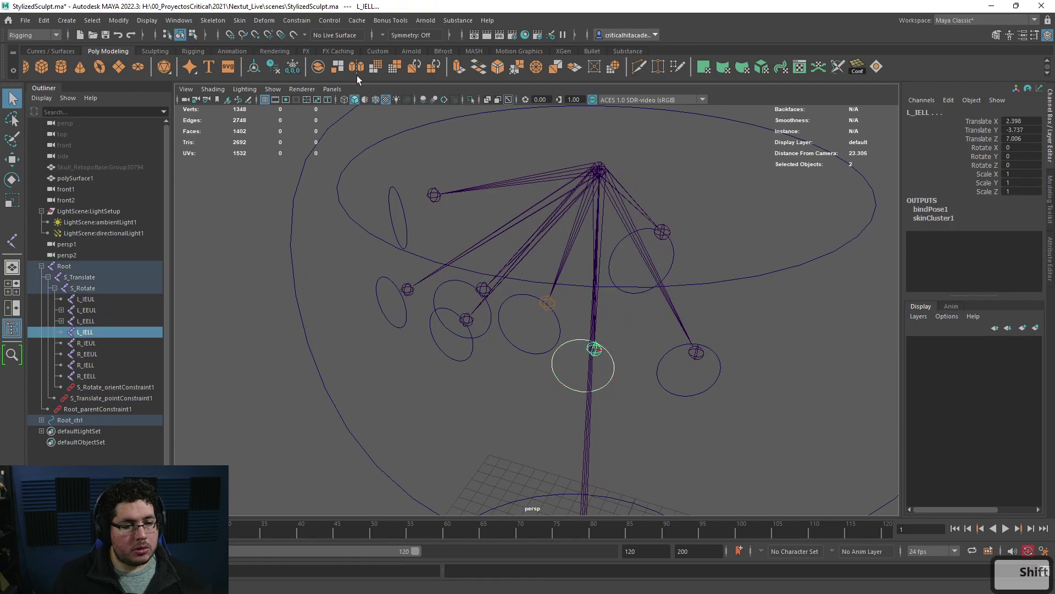
pyautogui.click(297, 20)
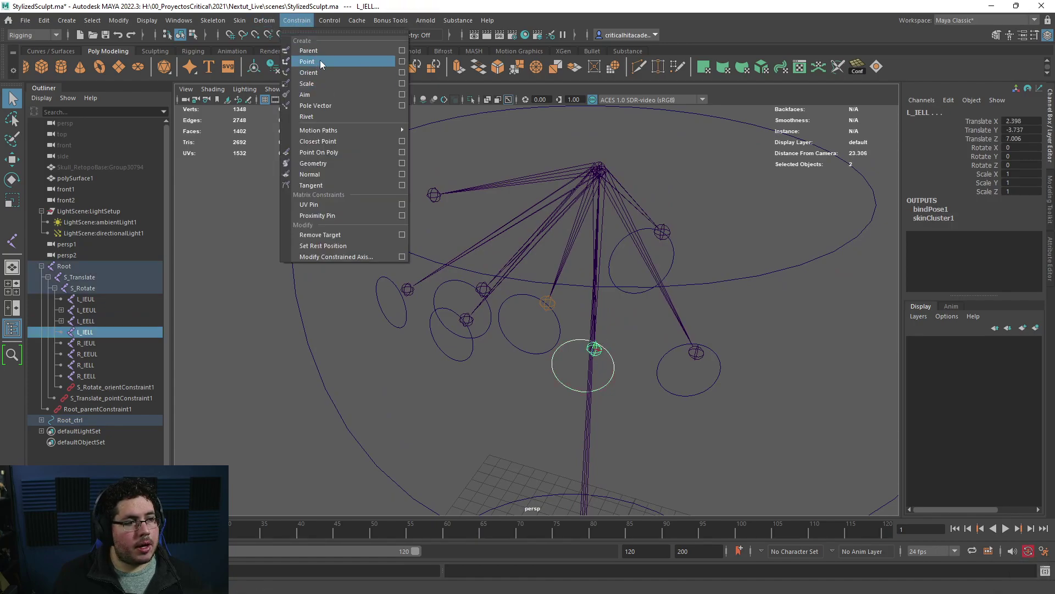
pyautogui.click(319, 61)
# Step: Add a point constraint so that L_IEUL_Ctrl drives the L_IEUL joint
pyautogui.keyDown('alt'); pyautogui.moveTo(511, 263); pyautogui.dragTo(552, 269); pyautogui.keyUp('alt')
pyautogui.click(546, 289)
pyautogui.click(555, 290)
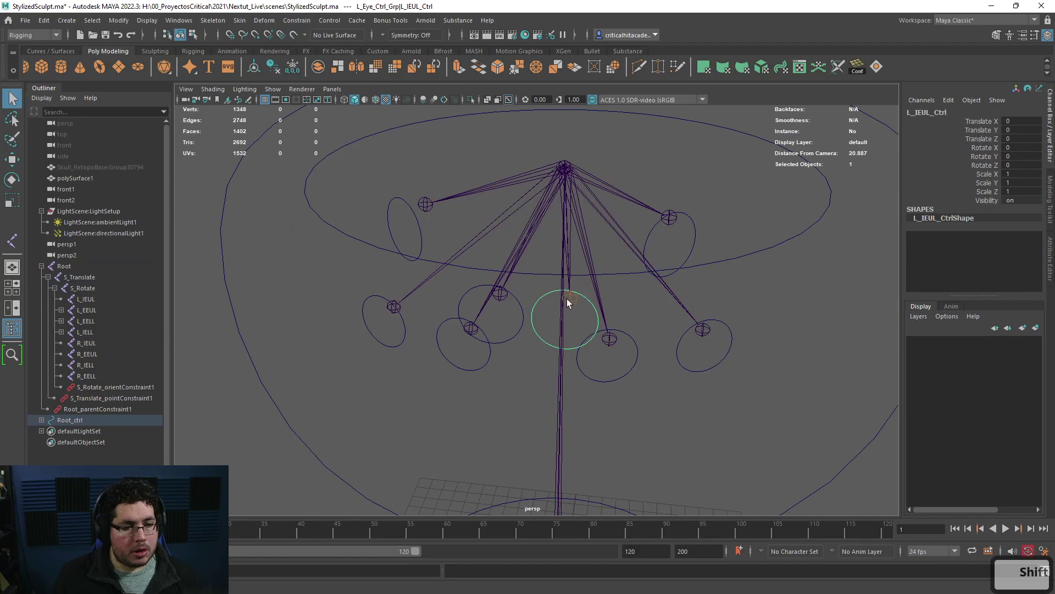
pyautogui.keyDown('shift'); pyautogui.click(568, 299); pyautogui.keyUp('shift')
pyautogui.click(296, 21)
pyautogui.click(319, 61)
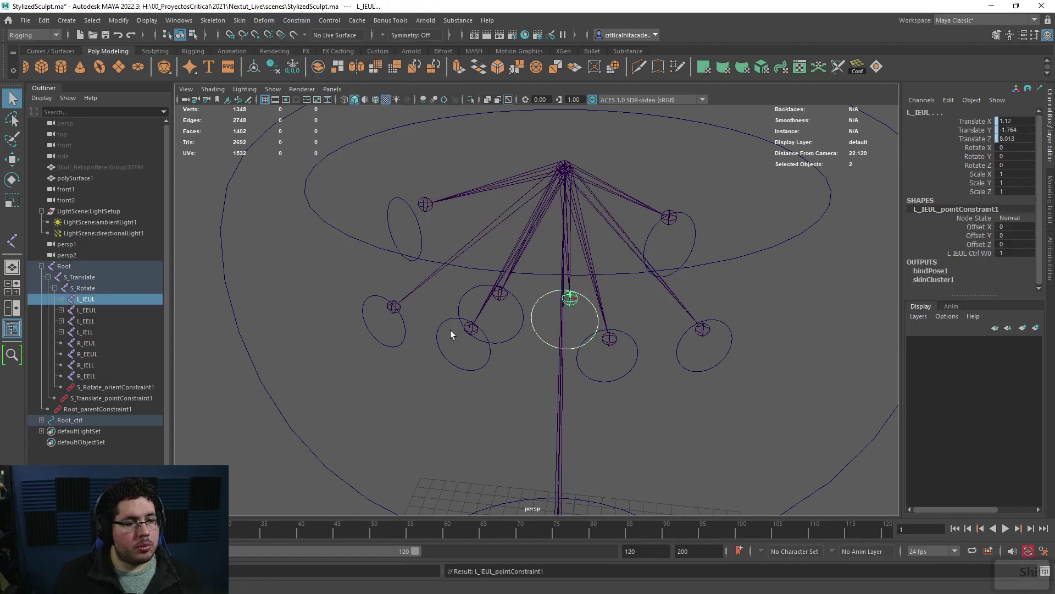
# Step: Constrain the R_IEUL joint to its matching control circle in R_Eye_Ctrl_Grp
pyautogui.click(514, 323)
pyautogui.click(517, 299)
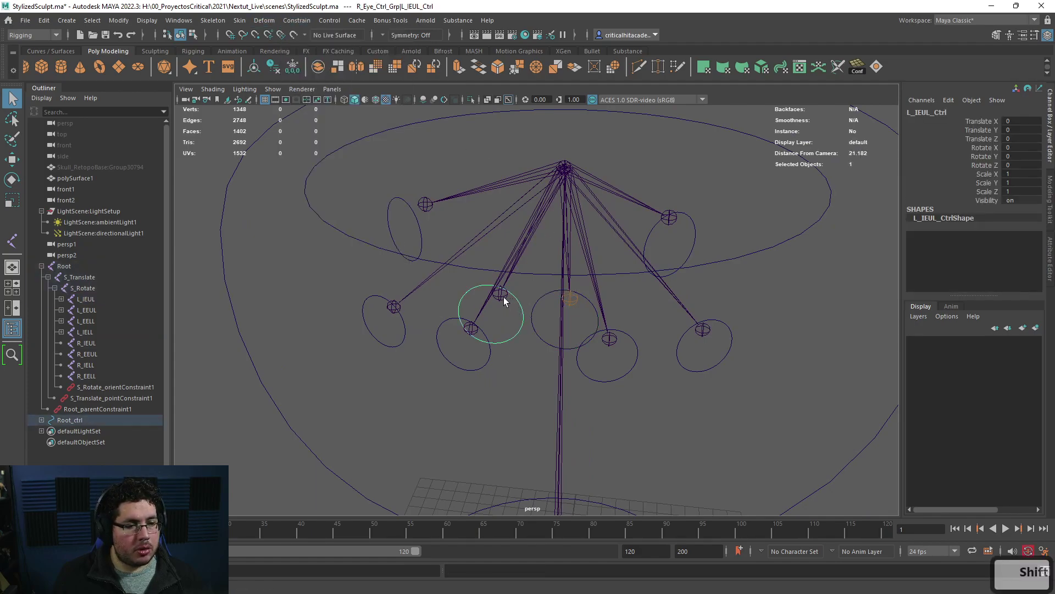
pyautogui.keyDown('shift'); pyautogui.click(500, 295); pyautogui.keyUp('shift')
pyautogui.click(296, 21)
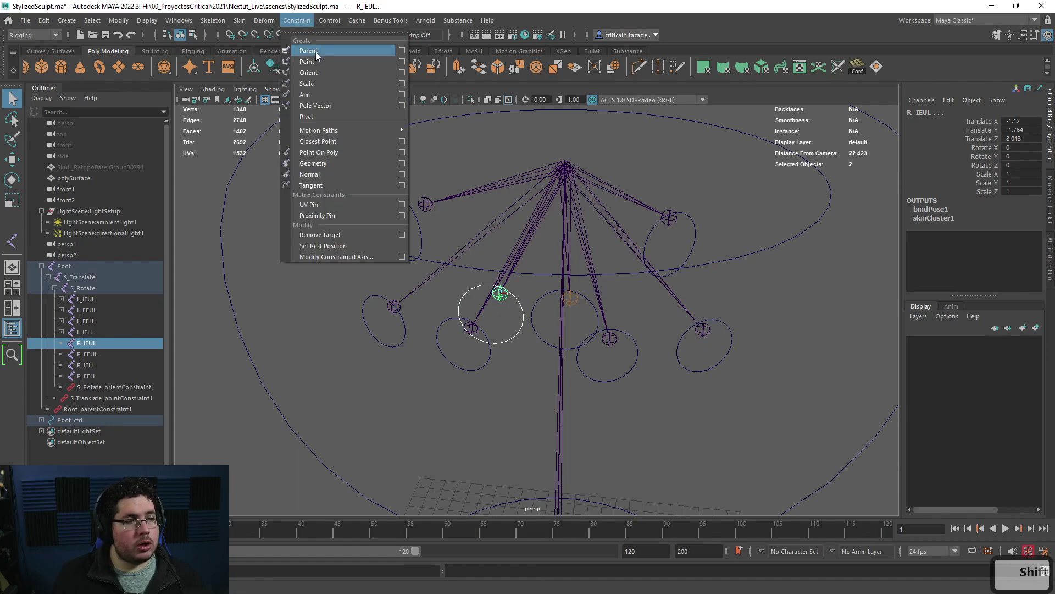
pyautogui.click(316, 51)
# Step: Add a point constraint so that the inner lower control in R_Eye_Ctrl_Grp drives the R_IELL joint
pyautogui.click(468, 372)
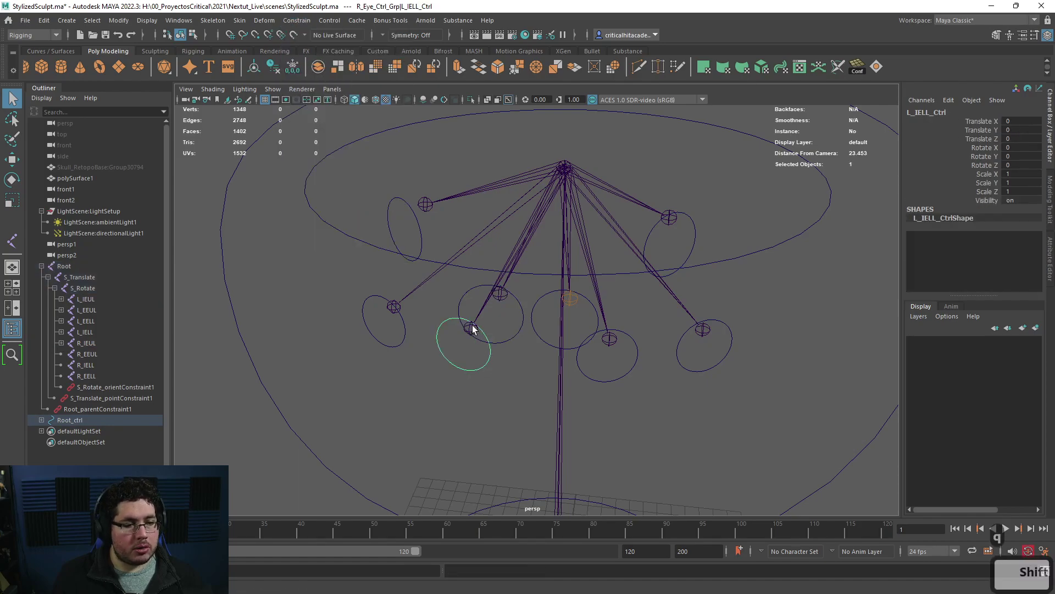
pyautogui.keyDown('shift'); pyautogui.click(471, 328); pyautogui.keyUp('shift')
pyautogui.click(305, 24)
pyautogui.click(307, 61)
# Step: Add a point constraint so that the outer lower control in R_Eye_Ctrl_Grp drives the R_EELL joint
pyautogui.keyDown('alt'); pyautogui.moveTo(391, 325); pyautogui.dragTo(403, 332); pyautogui.keyUp('alt')
pyautogui.click(404, 332)
pyautogui.keyDown('shift'); pyautogui.click(390, 311); pyautogui.keyUp('shift')
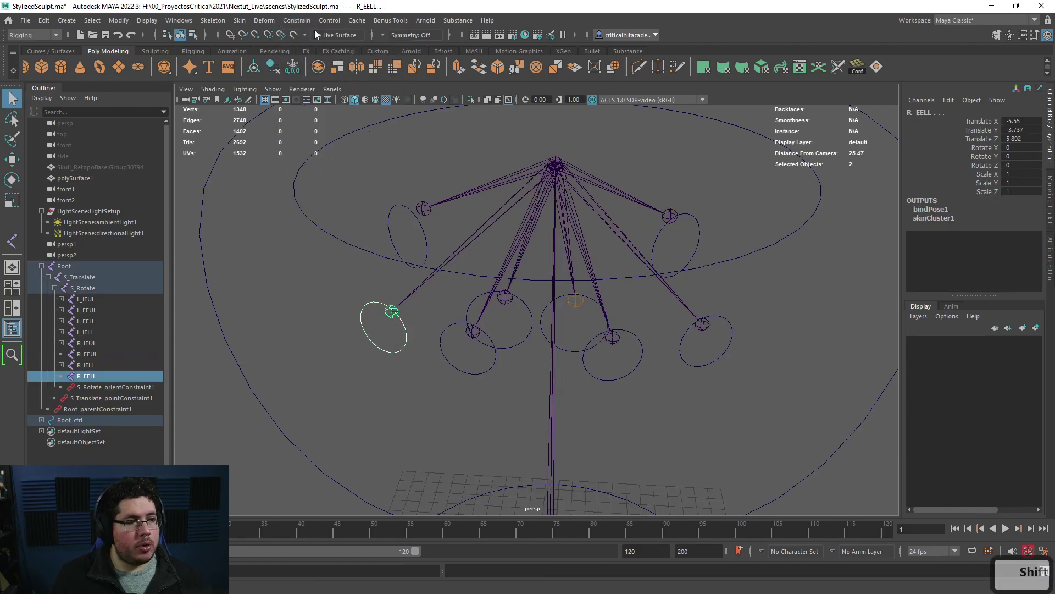
pyautogui.click(305, 24)
pyautogui.click(315, 62)
# Step: Add a point constraint so that the outer upper control in R_Eye_Ctrl_Grp drives the R_EEUL joint
pyautogui.click(426, 228)
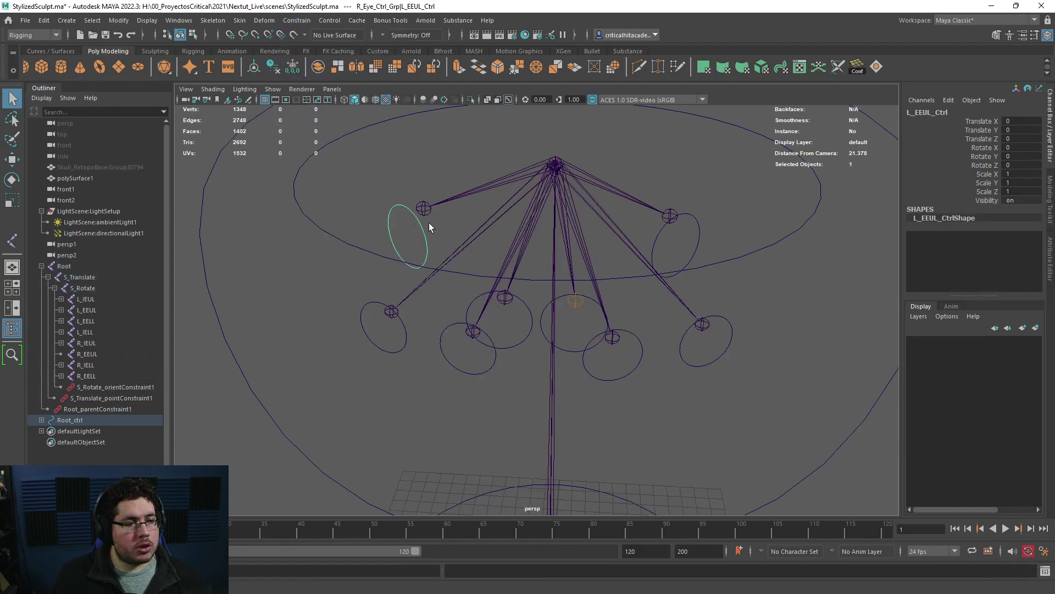
pyautogui.keyDown('shift'); pyautogui.click(424, 208); pyautogui.keyUp('shift')
pyautogui.click(309, 23)
pyautogui.click(325, 61)
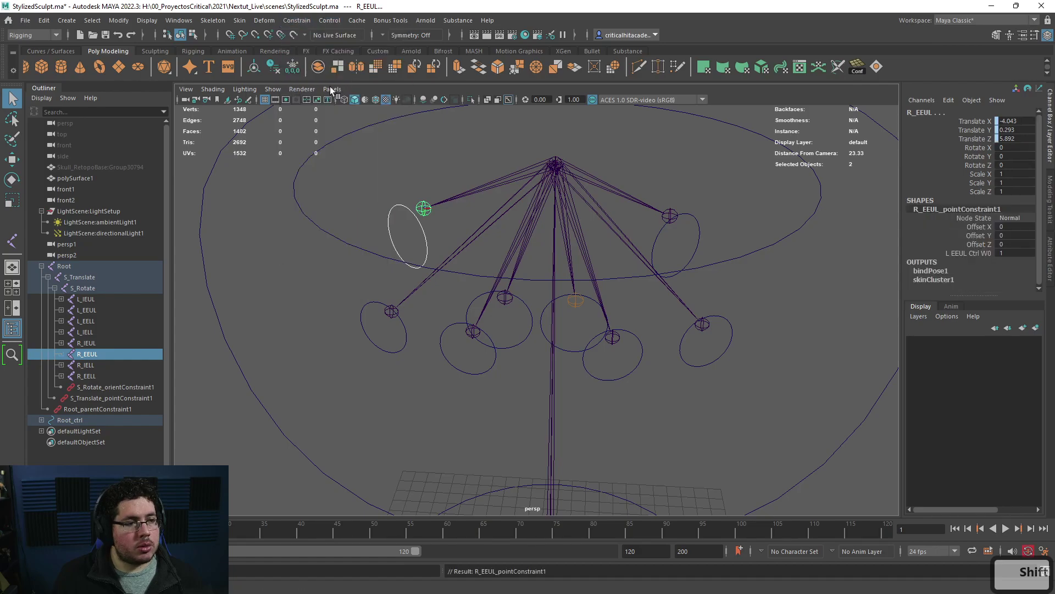
# Step: Show polygon objects in the perspective view again and display the skull shaded with its texture
pyautogui.scroll(-5, 536, 267)
pyautogui.press('6')
pyautogui.keyDown('alt'); pyautogui.moveTo(537, 267); pyautogui.dragTo(523, 257); pyautogui.keyUp('alt')
pyautogui.press('5')
pyautogui.keyDown('alt'); pyautogui.moveTo(571, 297); pyautogui.dragTo(450, 110); pyautogui.keyUp('alt')
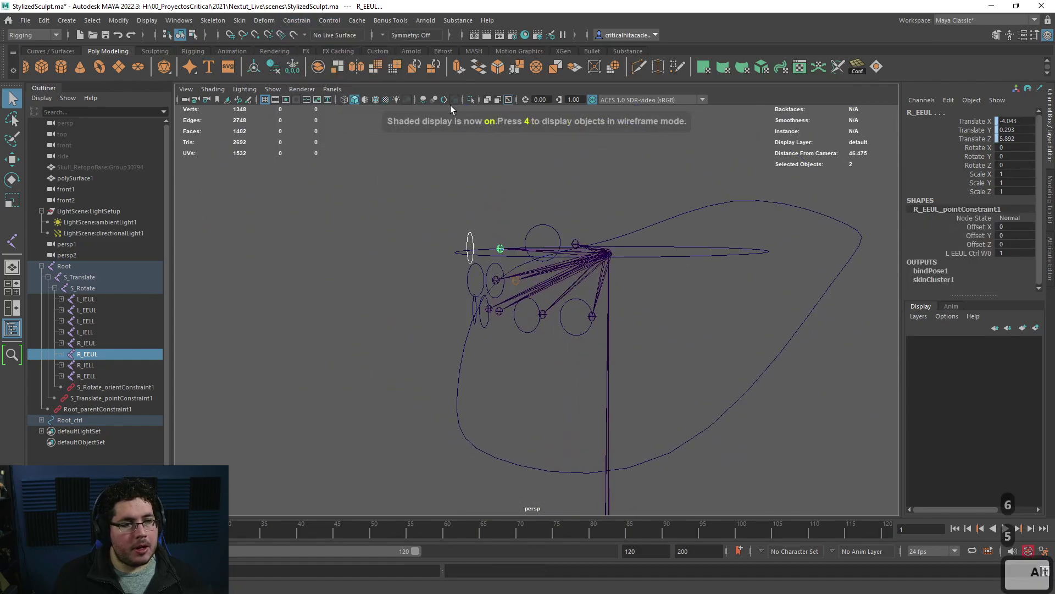
pyautogui.click(277, 89)
pyautogui.click(291, 204)
pyautogui.moveTo(288, 211)
pyautogui.keyDown('alt'); pyautogui.mouseDown()
pyautogui.moveTo(423, 267)
pyautogui.moveTo(473, 262)
pyautogui.moveTo(476, 242)
pyautogui.moveTo(467, 253)
pyautogui.mouseUp(); pyautogui.keyUp('alt')
pyautogui.click(463, 279)
pyautogui.press('6')
# Step: Test the eye-socket controls by moving several of them on the skull, undoing each move
pyautogui.click(462, 263)
pyautogui.press('w')
pyautogui.hotkey('ctrl', 'z')
pyautogui.click(467, 291)
pyautogui.moveTo(466, 292); pyautogui.dragTo(482, 329)
pyautogui.hotkey('ctrl', 'z')
pyautogui.click(645, 311)
pyautogui.moveTo(627, 312); pyautogui.dragTo(625, 316)
pyautogui.hotkey('ctrl', 'z')
pyautogui.click(765, 267)
# Step: Hide joints in the perspective view and save the scene
pyautogui.keyDown('alt'); pyautogui.moveTo(765, 266); pyautogui.dragTo(687, 308); pyautogui.keyUp('alt')
pyautogui.click(272, 89)
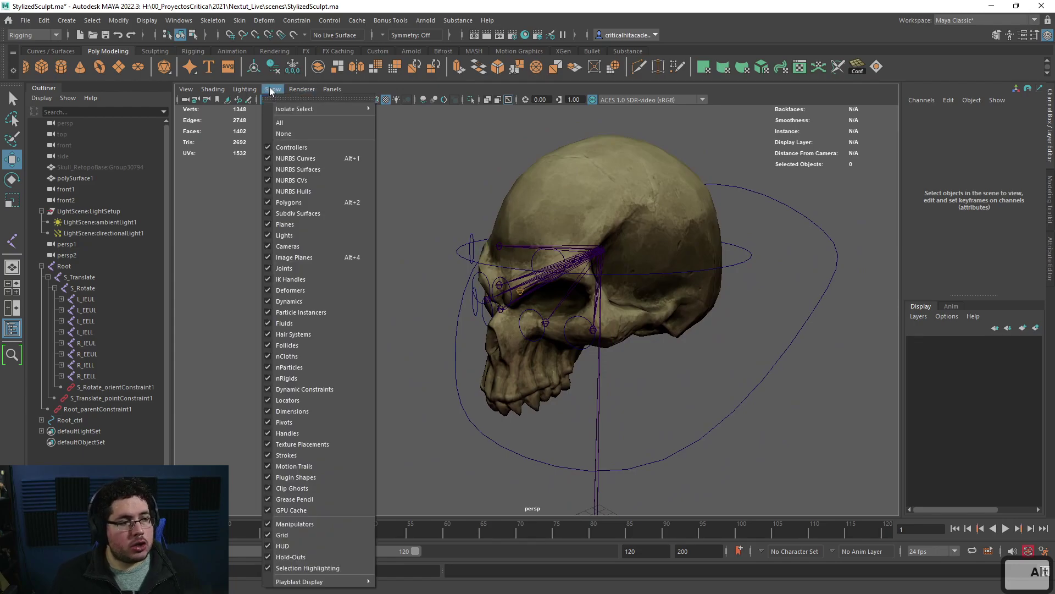
pyautogui.click(292, 268)
pyautogui.keyDown('alt'); pyautogui.moveTo(367, 319); pyautogui.dragTo(488, 351); pyautogui.keyUp('alt')
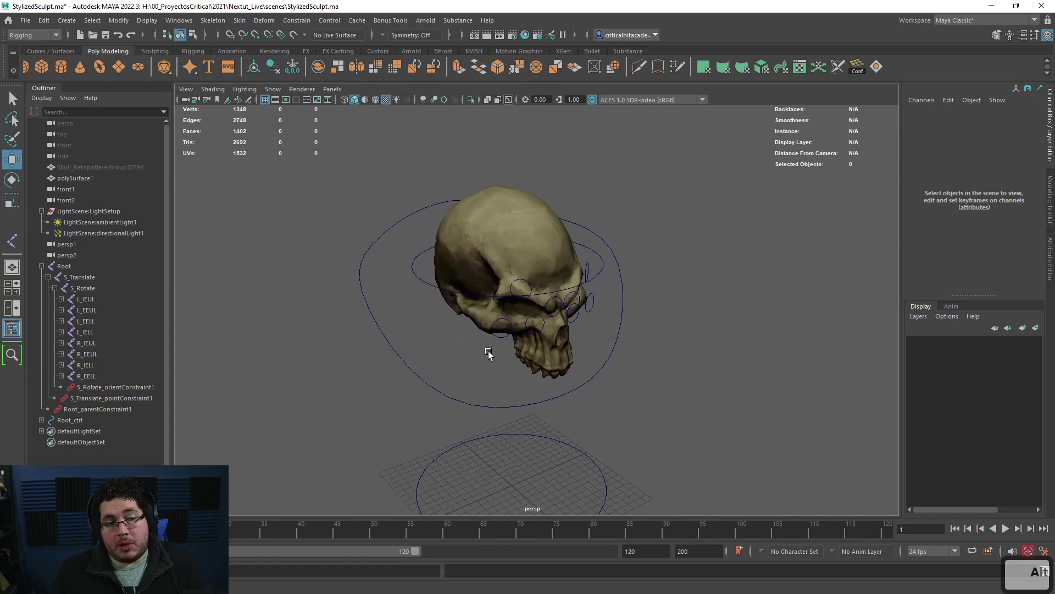
pyautogui.hotkey('ctrl', 's')
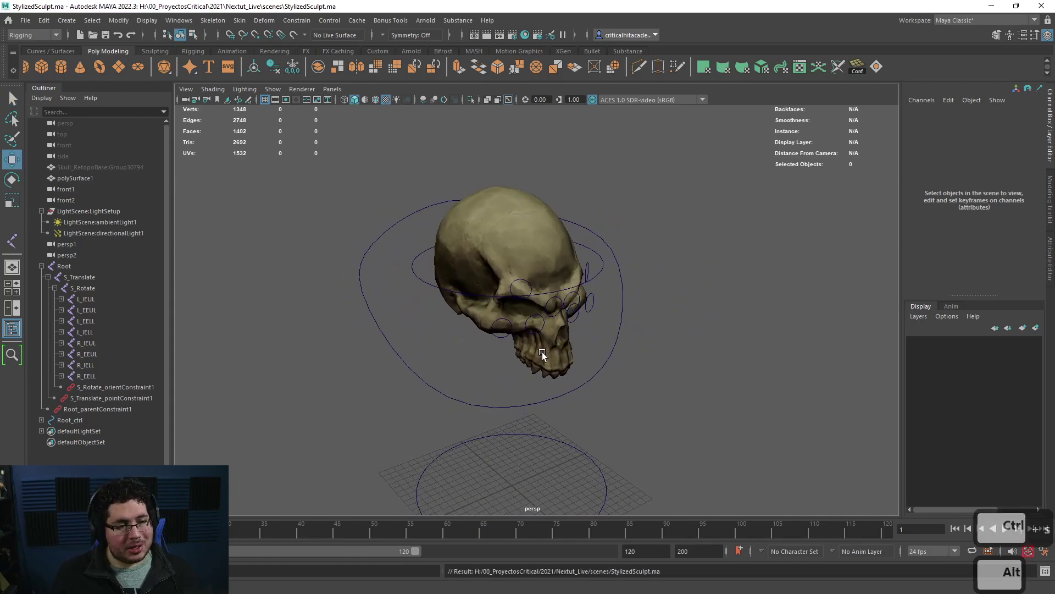
# Step: Collapse the Root joint hierarchy and fully expand the Root_ctrl hierarchy to list the eye controls
pyautogui.keyDown('alt'); pyautogui.moveTo(438, 339); pyautogui.dragTo(348, 325); pyautogui.keyUp('alt')
pyautogui.click(41, 266)
pyautogui.keyDown('alt'); pyautogui.moveTo(290, 301); pyautogui.dragTo(532, 260); pyautogui.keyUp('alt')
pyautogui.click(566, 205)
pyautogui.keyDown('alt'); pyautogui.moveTo(566, 205); pyautogui.dragTo(588, 330, button='right'); pyautogui.keyUp('alt')
pyautogui.keyDown('shift'); pyautogui.click(41, 277); pyautogui.keyUp('shift')
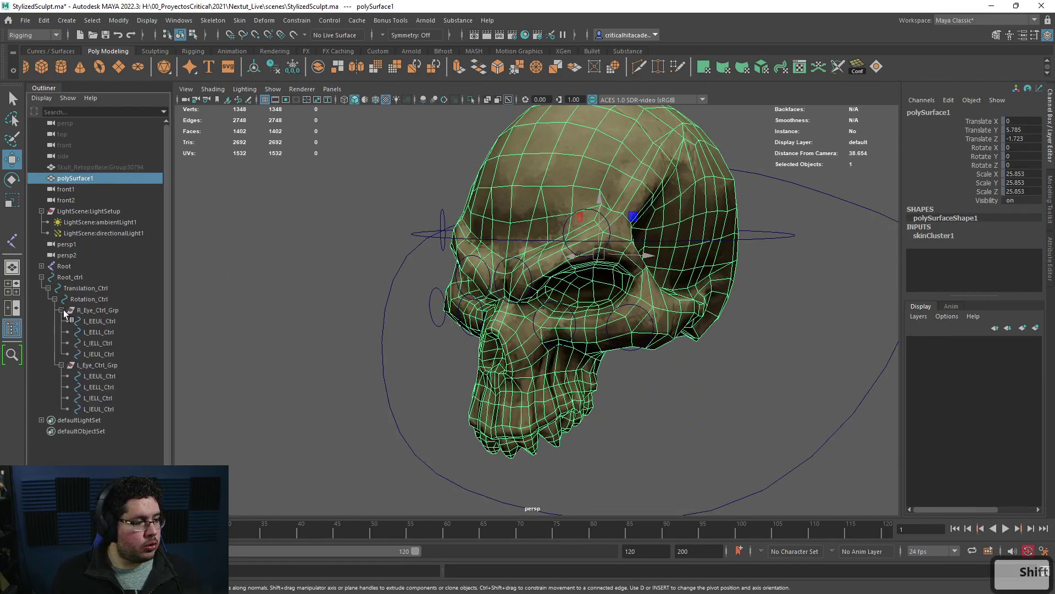
# Step: Hide the rotate, scale and visibility channels of all eight eye controls, then collapse the Root_ctrl hierarchy
pyautogui.click(101, 322)
pyautogui.keyDown('shift'); pyautogui.click(98, 354); pyautogui.keyUp('shift')
pyautogui.keyDown('ctrl'); pyautogui.click(103, 376); pyautogui.keyUp('ctrl')
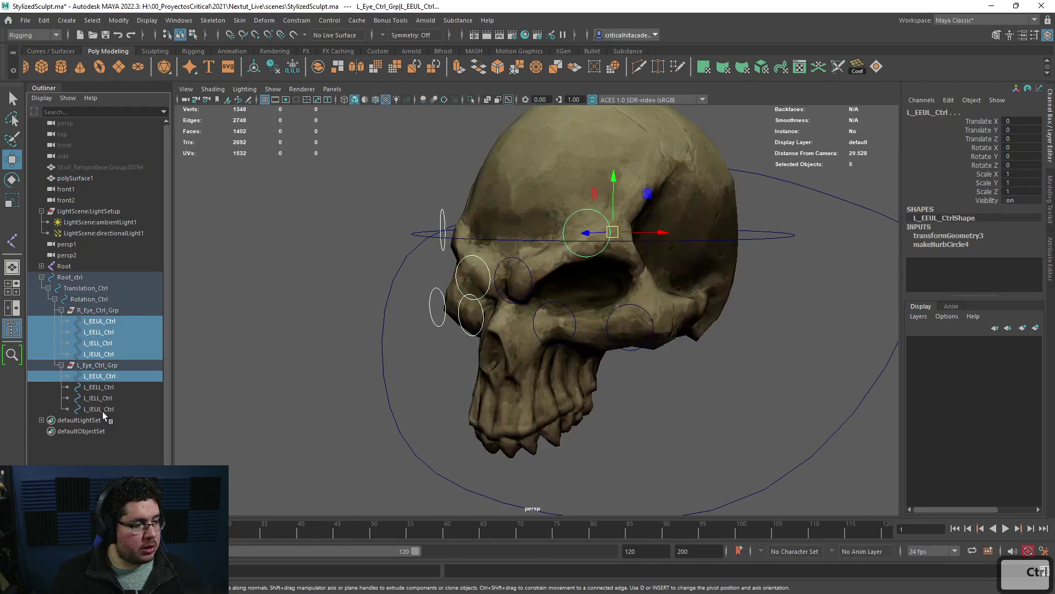
pyautogui.keyDown('ctrl'); pyautogui.click(97, 387); pyautogui.keyUp('ctrl')
pyautogui.keyDown('ctrl'); pyautogui.click(99, 398); pyautogui.keyUp('ctrl')
pyautogui.keyDown('ctrl'); pyautogui.click(101, 409); pyautogui.keyUp('ctrl')
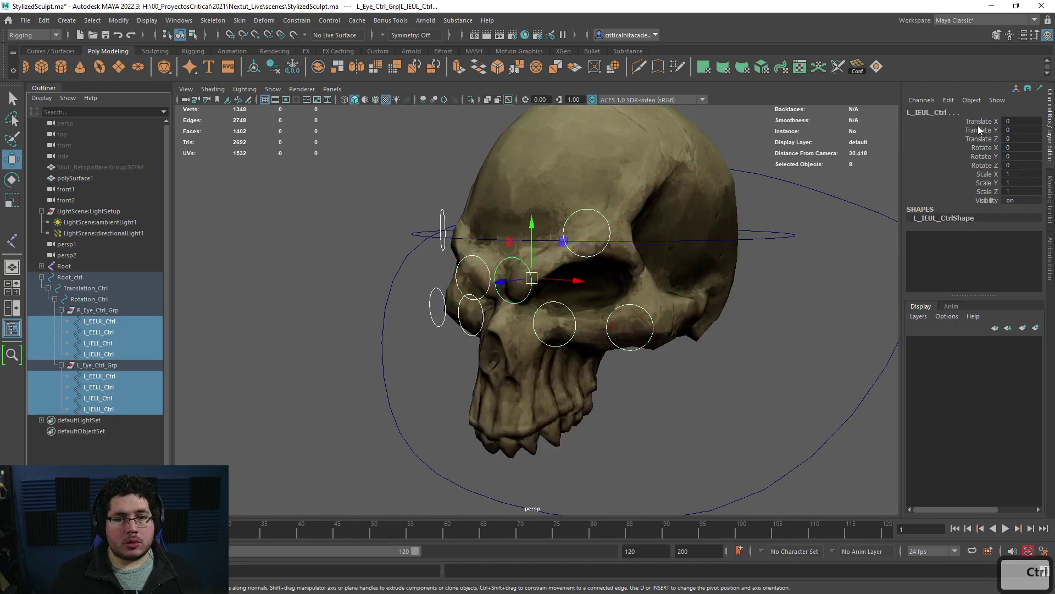
pyautogui.moveTo(977, 126); pyautogui.dragTo(981, 196)
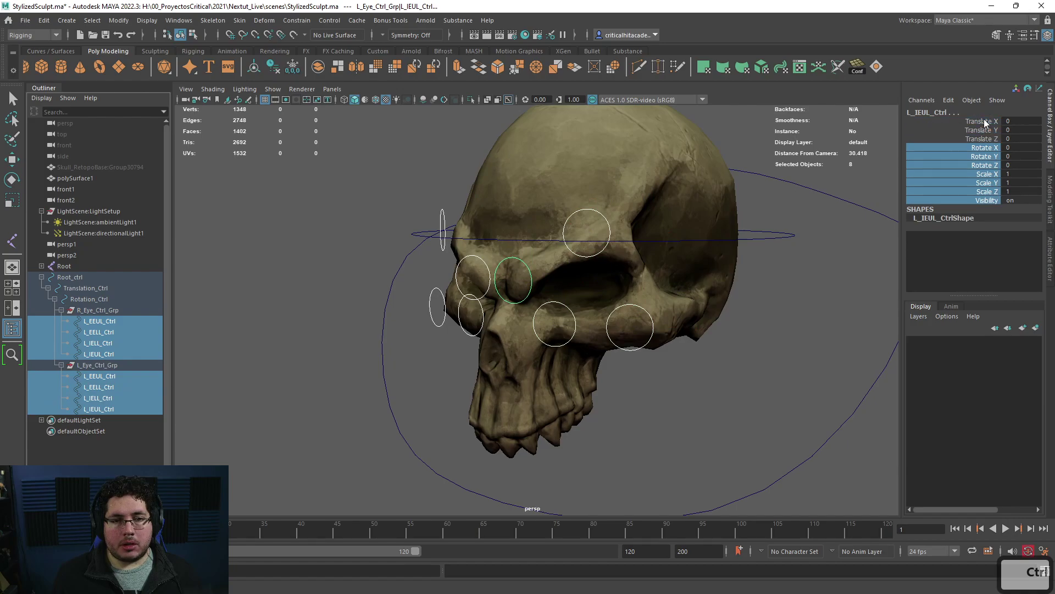
pyautogui.rightClick(972, 172)
pyautogui.click(956, 435)
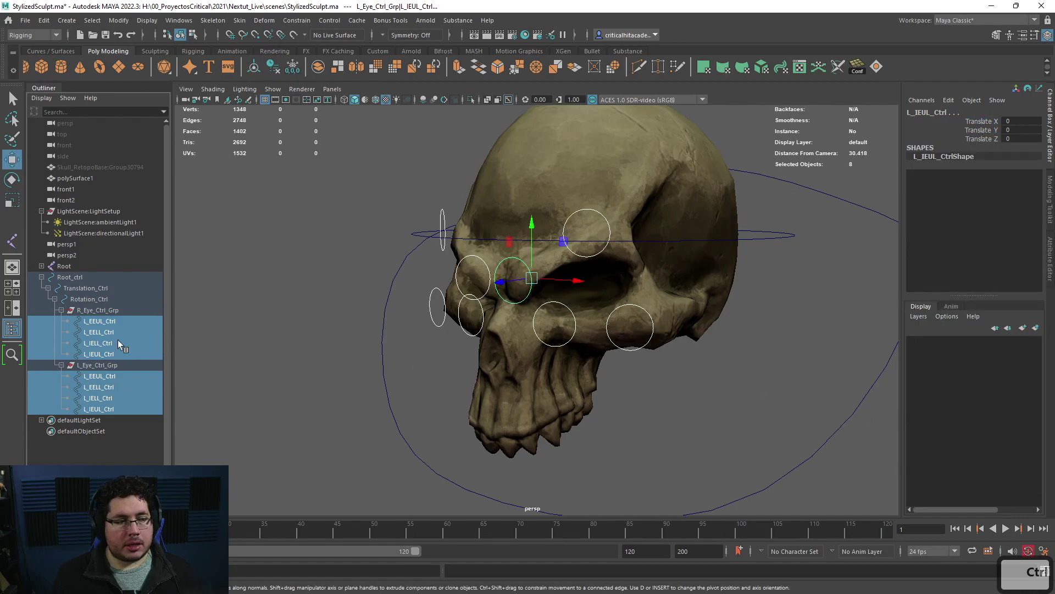
pyautogui.click(267, 313)
pyautogui.click(41, 277)
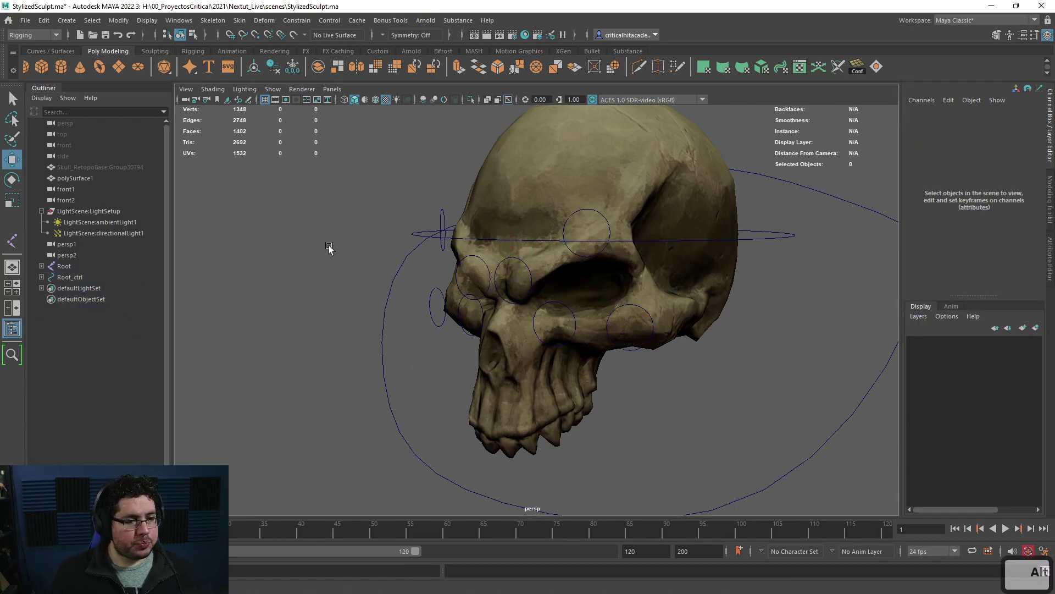
# Step: Examine the skull and its control curves from the front and side
pyautogui.keyDown('alt'); pyautogui.moveTo(329, 249); pyautogui.dragTo(445, 270); pyautogui.keyUp('alt')
pyautogui.keyDown('alt'); pyautogui.moveTo(445, 269); pyautogui.dragTo(627, 297, button='right'); pyautogui.keyUp('alt')
pyautogui.keyDown('alt'); pyautogui.moveTo(626, 297); pyautogui.dragTo(742, 292); pyautogui.keyUp('alt')
pyautogui.keyDown('alt'); pyautogui.moveTo(742, 291); pyautogui.dragTo(419, 259, button='right'); pyautogui.keyUp('alt')
pyautogui.keyDown('alt'); pyautogui.moveTo(419, 258); pyautogui.dragTo(313, 263); pyautogui.keyUp('alt')
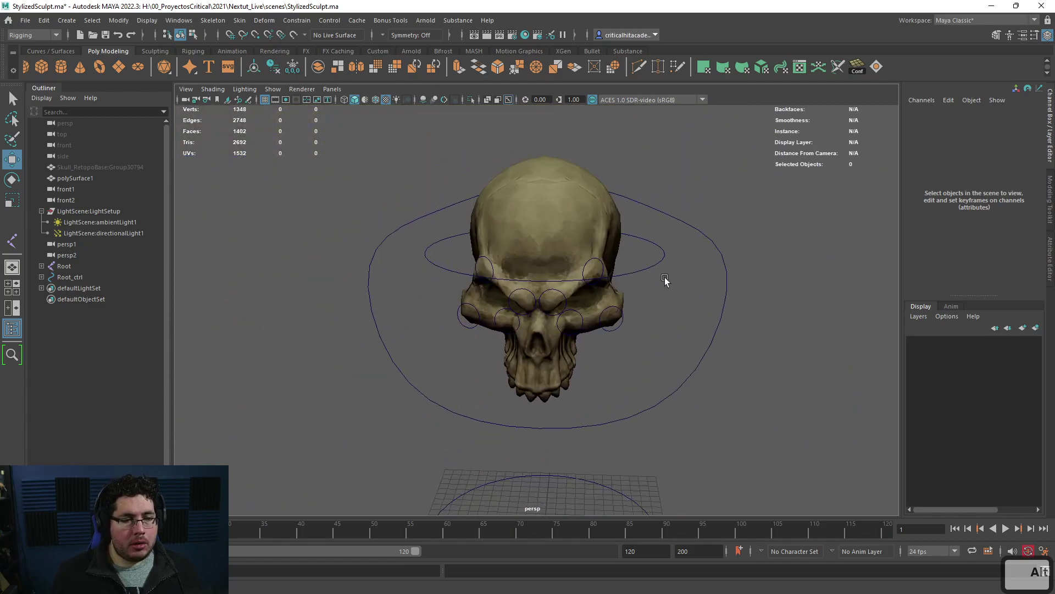
pyautogui.keyDown('alt'); pyautogui.moveTo(649, 265); pyautogui.dragTo(586, 284); pyautogui.keyUp('alt')
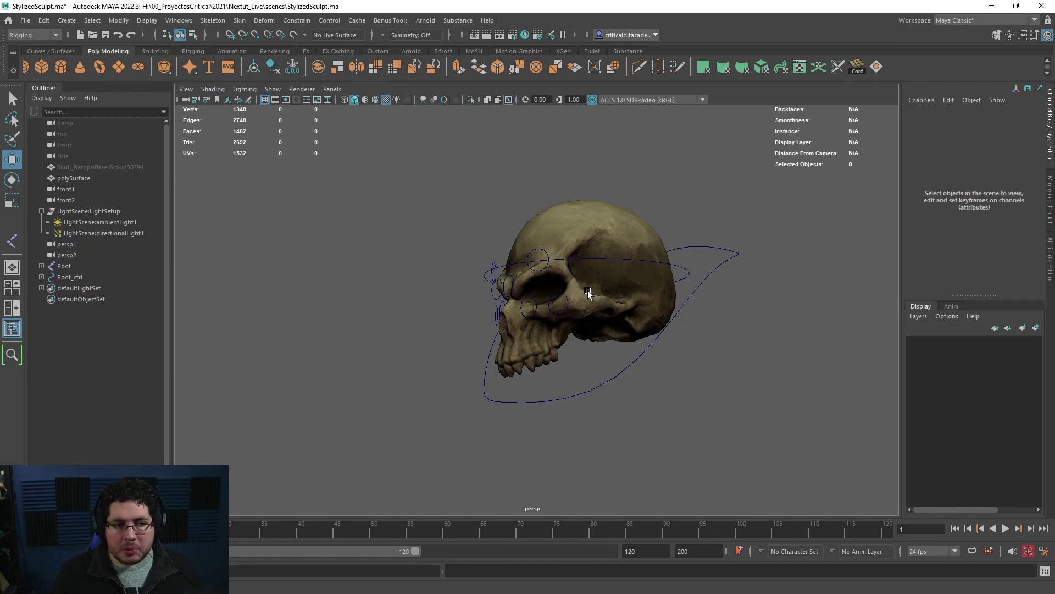
pyautogui.keyDown('alt'); pyautogui.moveTo(585, 288); pyautogui.dragTo(637, 397); pyautogui.keyUp('alt')
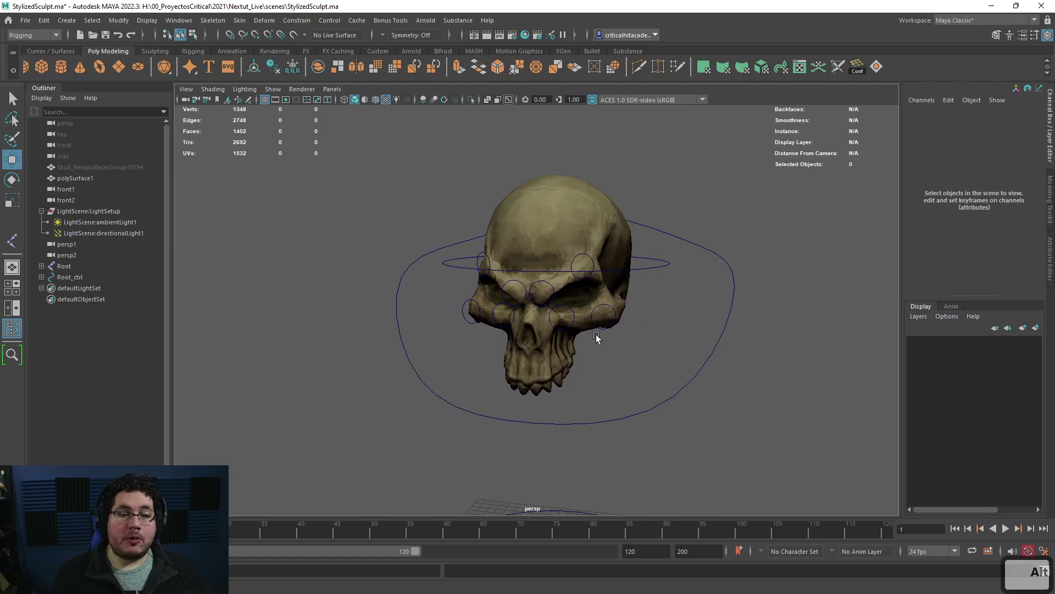
pyautogui.keyDown('alt'); pyautogui.moveTo(596, 337); pyautogui.dragTo(567, 325); pyautogui.keyUp('alt')
pyautogui.keyDown('alt'); pyautogui.moveTo(567, 325); pyautogui.dragTo(583, 355, button='right'); pyautogui.keyUp('alt')
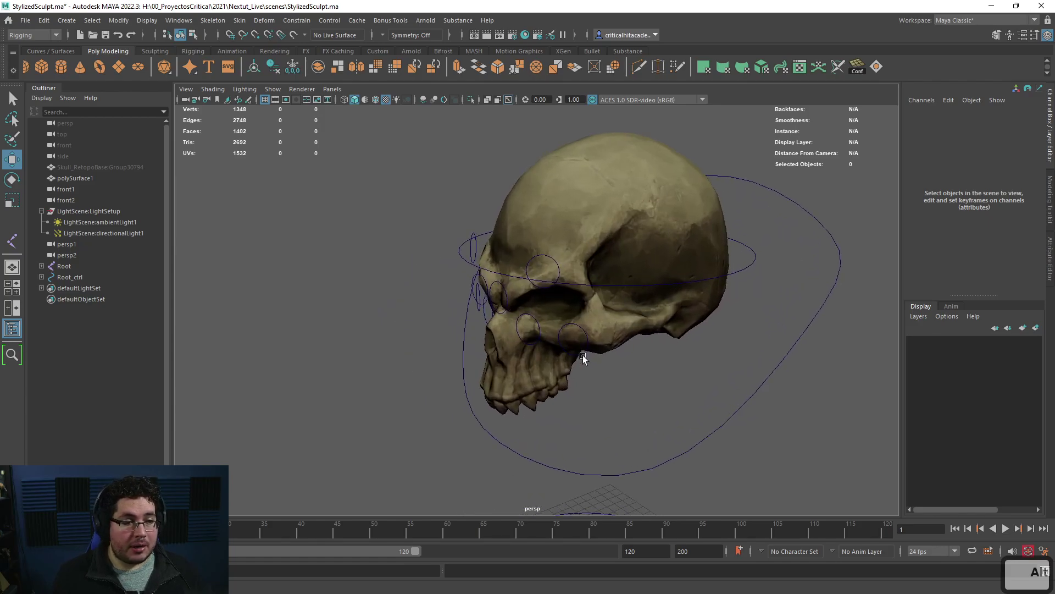
pyautogui.keyDown('alt'); pyautogui.moveTo(582, 355); pyautogui.dragTo(669, 368); pyautogui.keyUp('alt')
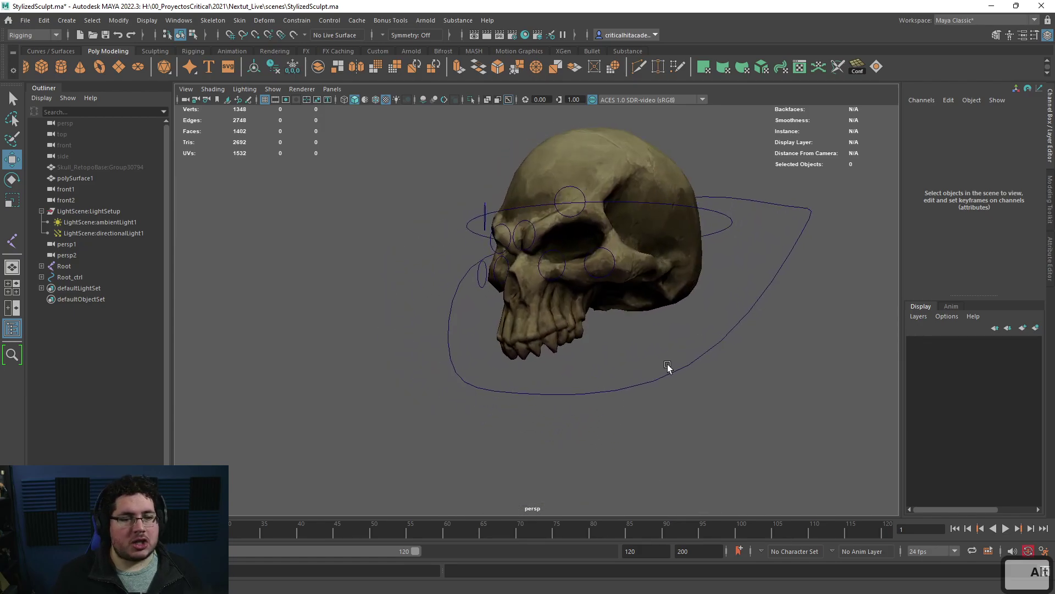
# Step: Open the Paint Skin Weights settings for the skull mesh and show the S_Rotate influence with the color ramp
pyautogui.click(667, 281)
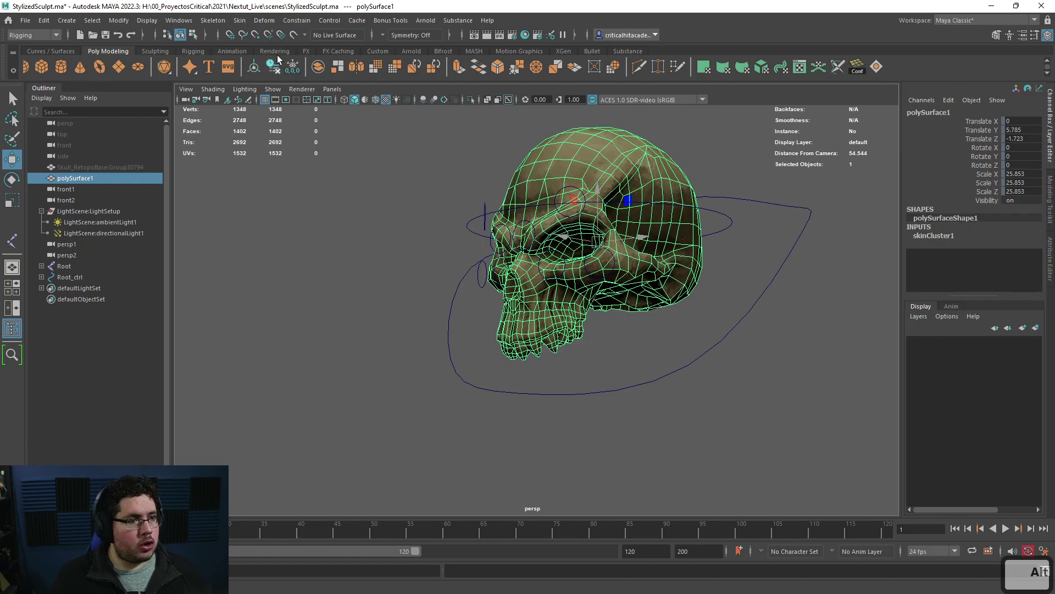
pyautogui.click(240, 20)
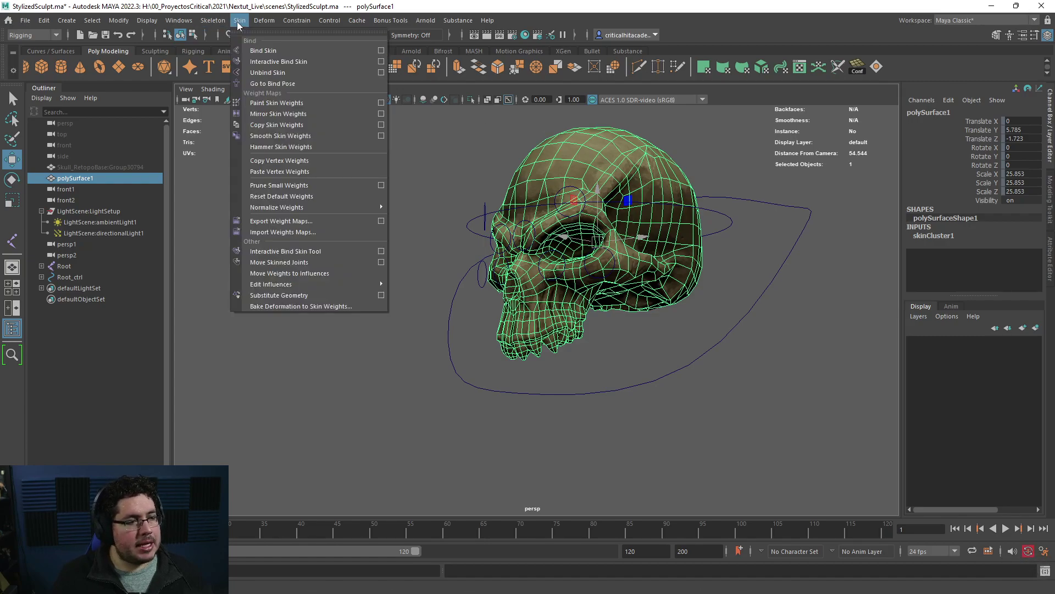
pyautogui.click(302, 103)
pyautogui.doubleClick(14, 240)
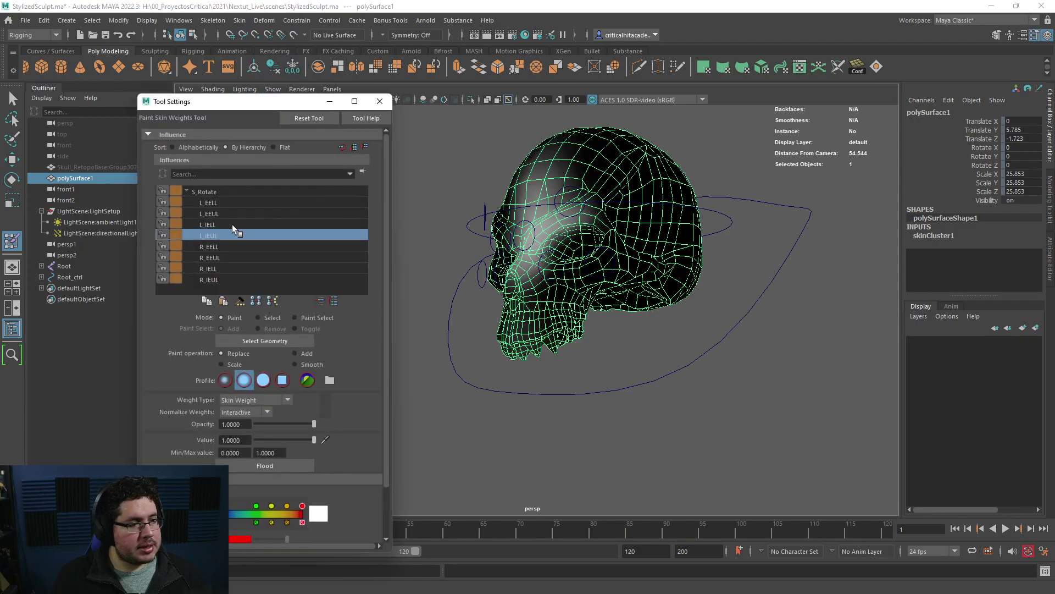
pyautogui.click(212, 193)
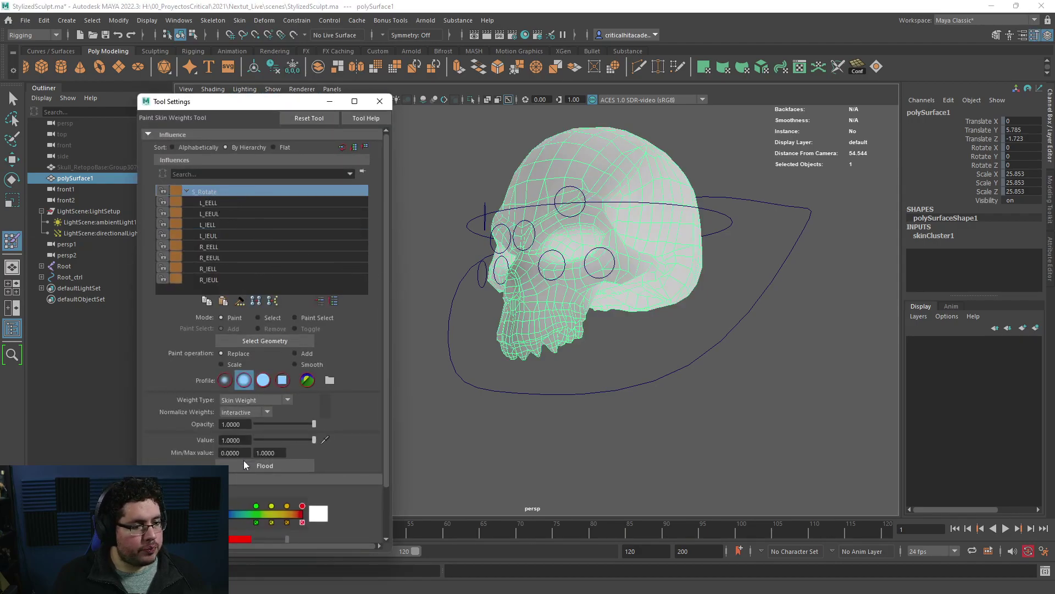
pyautogui.keyDown('alt'); pyautogui.moveTo(433, 403); pyautogui.dragTo(559, 373); pyautogui.keyUp('alt')
pyautogui.keyDown('alt'); pyautogui.moveTo(559, 373); pyautogui.dragTo(539, 245, button='right'); pyautogui.keyUp('alt')
pyautogui.keyDown('alt'); pyautogui.moveTo(665, 302); pyautogui.dragTo(636, 283); pyautogui.keyUp('alt')
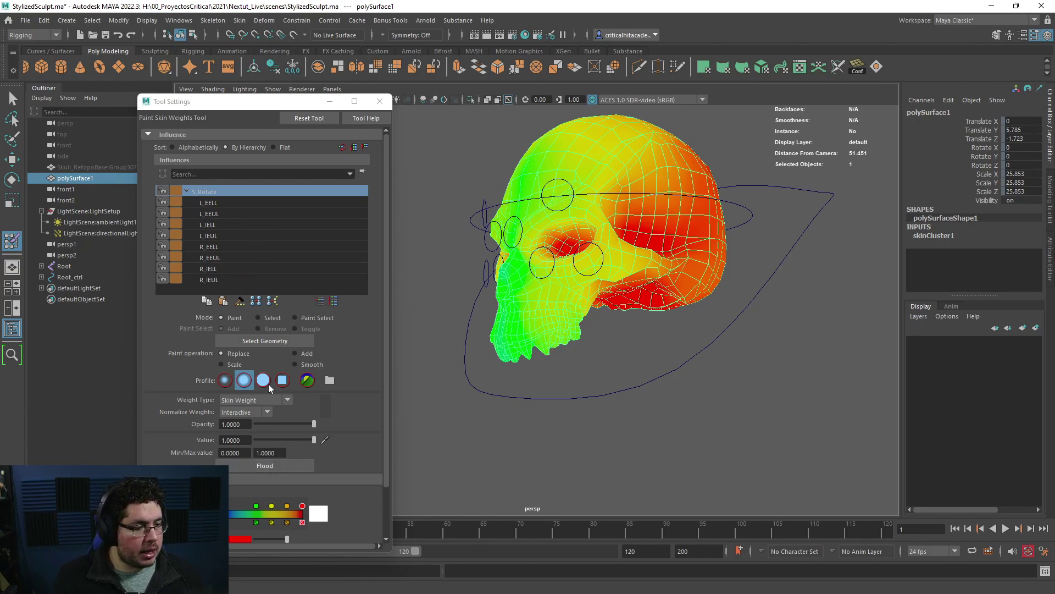
# Step: Set the weight painting operation to Add with a value of 0.2
pyautogui.click(295, 354)
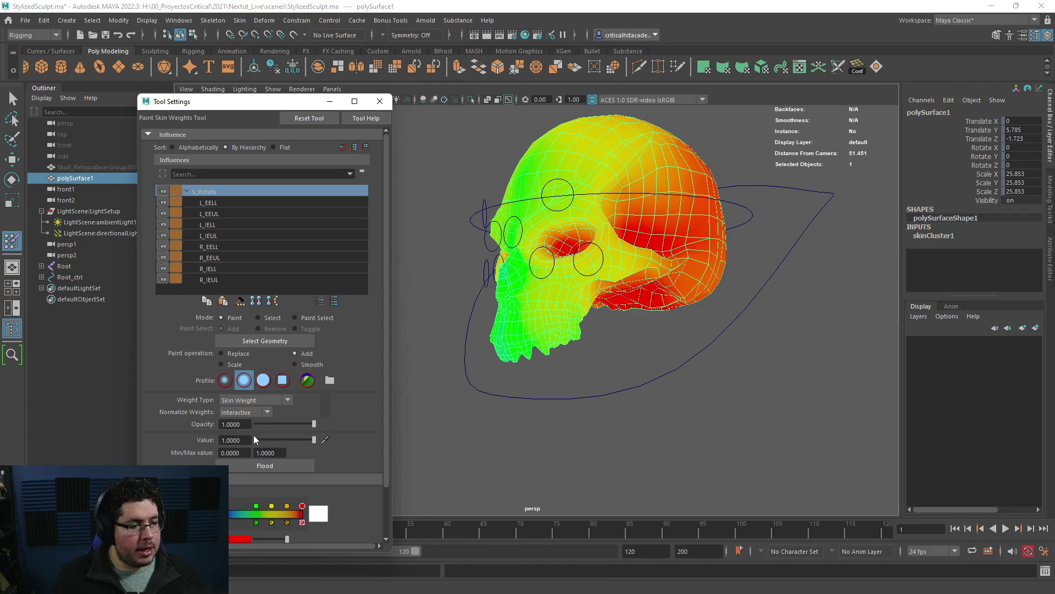
pyautogui.write('0.2')
pyautogui.press('Return')
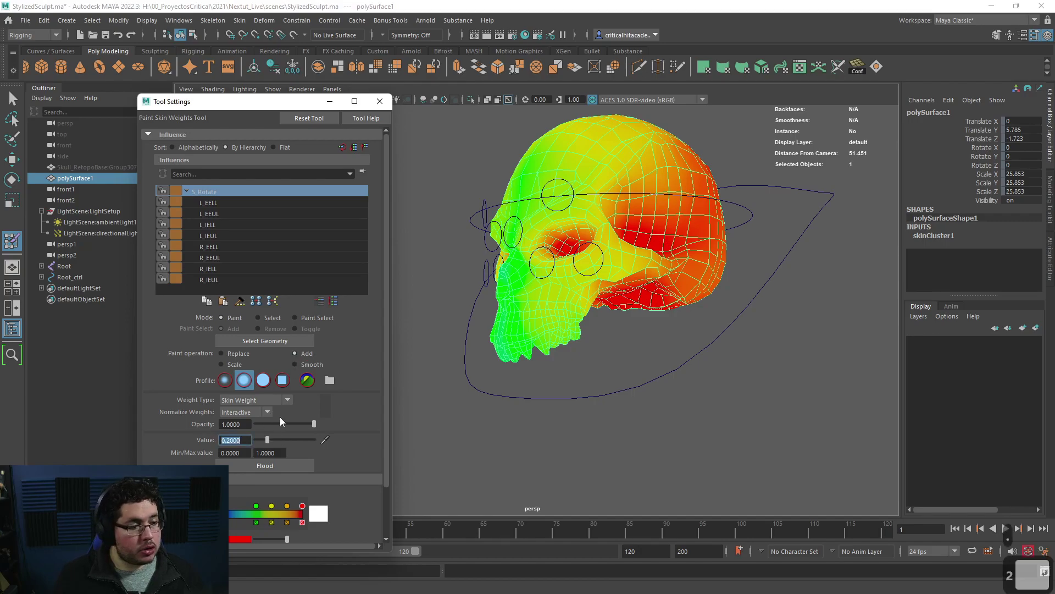
pyautogui.scroll(-2, 259, 487)
pyautogui.scroll(-2, 234, 476)
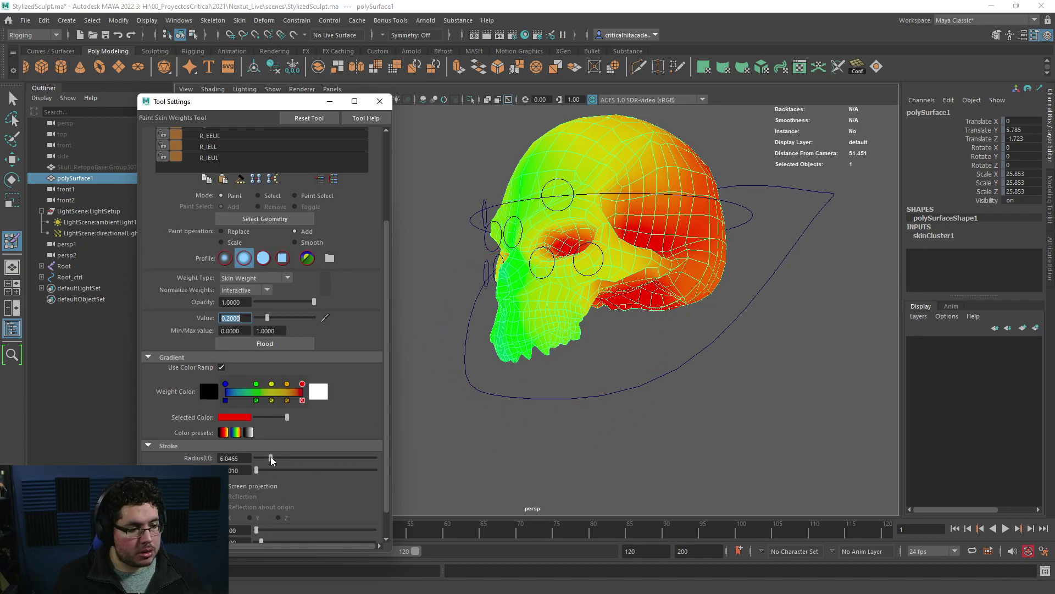
# Step: Paint added S_Rotate weight over the skull's teeth, upper jaw and cranium, keeping the eye-socket region partially weighted
pyautogui.moveTo(532, 342)
pyautogui.mouseDown()
pyautogui.moveTo(583, 326)
pyautogui.moveTo(535, 338)
pyautogui.moveTo(525, 319)
pyautogui.moveTo(495, 330)
pyautogui.mouseUp()
pyautogui.moveTo(483, 259)
pyautogui.mouseDown()
pyautogui.moveTo(467, 308)
pyautogui.moveTo(503, 349)
pyautogui.mouseUp()
pyautogui.moveTo(530, 271)
pyautogui.keyDown('alt'); pyautogui.mouseDown()
pyautogui.moveTo(558, 335)
pyautogui.moveTo(624, 346)
pyautogui.moveTo(566, 325)
pyautogui.moveTo(464, 377)
pyautogui.moveTo(601, 348)
pyautogui.moveTo(582, 245)
pyautogui.moveTo(544, 193)
pyautogui.moveTo(594, 165)
pyautogui.moveTo(624, 231)
pyautogui.moveTo(649, 182)
pyautogui.moveTo(678, 254)
pyautogui.moveTo(693, 245)
pyautogui.moveTo(583, 170)
pyautogui.moveTo(544, 181)
pyautogui.moveTo(566, 165)
pyautogui.moveTo(624, 247)
pyautogui.moveTo(607, 287)
pyautogui.moveTo(616, 253)
pyautogui.moveTo(511, 207)
pyautogui.mouseUp(); pyautogui.keyUp('alt')
pyautogui.moveTo(512, 206)
pyautogui.mouseDown()
pyautogui.moveTo(569, 220)
pyautogui.moveTo(550, 247)
pyautogui.mouseUp()
pyautogui.moveTo(495, 187); pyautogui.dragTo(513, 205)
pyautogui.moveTo(503, 308)
pyautogui.mouseDown()
pyautogui.moveTo(484, 327)
pyautogui.moveTo(514, 275)
pyautogui.moveTo(533, 295)
pyautogui.moveTo(468, 298)
pyautogui.moveTo(569, 285)
pyautogui.moveTo(556, 275)
pyautogui.moveTo(557, 258)
pyautogui.moveTo(640, 259)
pyautogui.mouseUp()
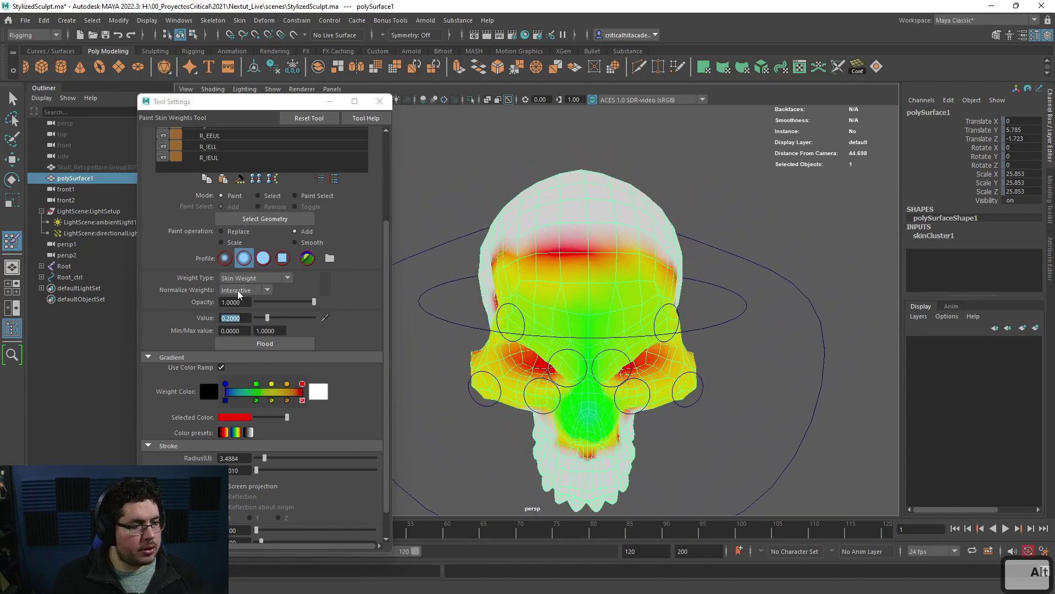
# Step: Add S_Rotate weight up the side of the skull near the temple and leave the Paint Skin Weights tool
pyautogui.click(295, 242)
pyautogui.moveTo(506, 278)
pyautogui.mouseDown()
pyautogui.moveTo(601, 236)
pyautogui.moveTo(561, 234)
pyautogui.moveTo(546, 203)
pyautogui.moveTo(506, 205)
pyautogui.mouseUp()
pyautogui.keyDown('alt'); pyautogui.moveTo(558, 333); pyautogui.dragTo(557, 341); pyautogui.keyUp('alt')
pyautogui.keyDown('alt'); pyautogui.moveTo(424, 365); pyautogui.dragTo(581, 393); pyautogui.keyUp('alt')
pyautogui.press('q')
pyautogui.scroll(-5, 665, 345)
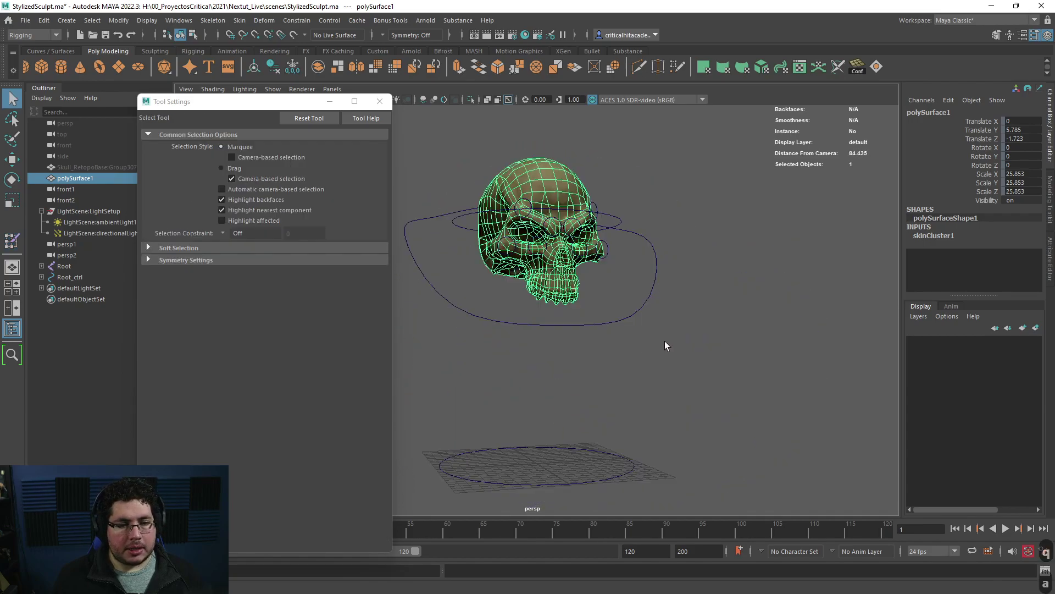
# Step: Test the deformation below the eye by moving L_IELL_Ctrl, and undo the move
pyautogui.click(676, 289)
pyautogui.scroll(5, 642, 257)
pyautogui.click(602, 268)
pyautogui.press('w')
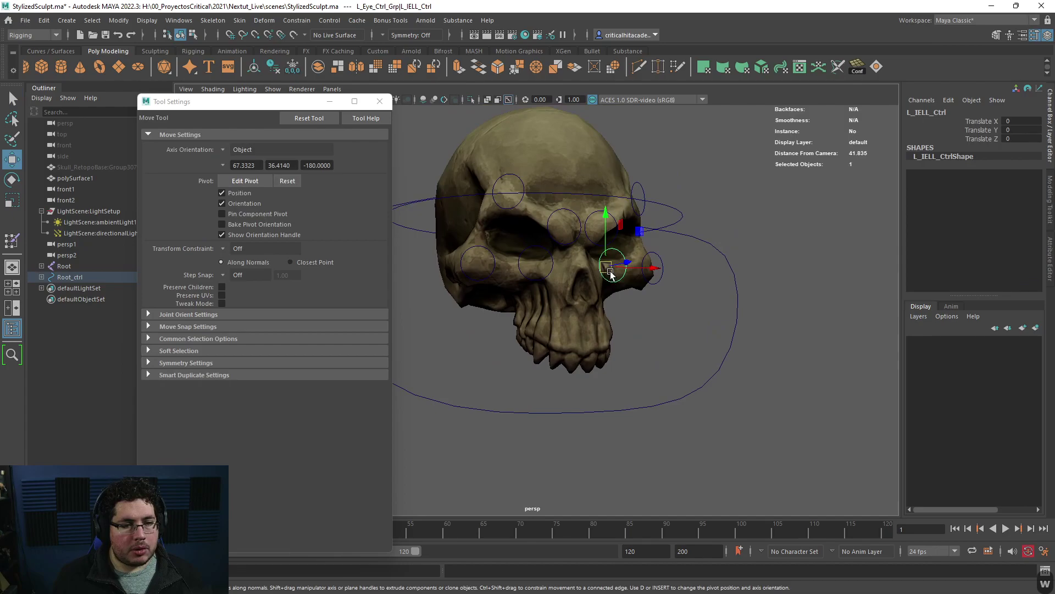
pyautogui.moveTo(610, 271); pyautogui.dragTo(530, 271)
pyautogui.hotkey('ctrl', 'z')
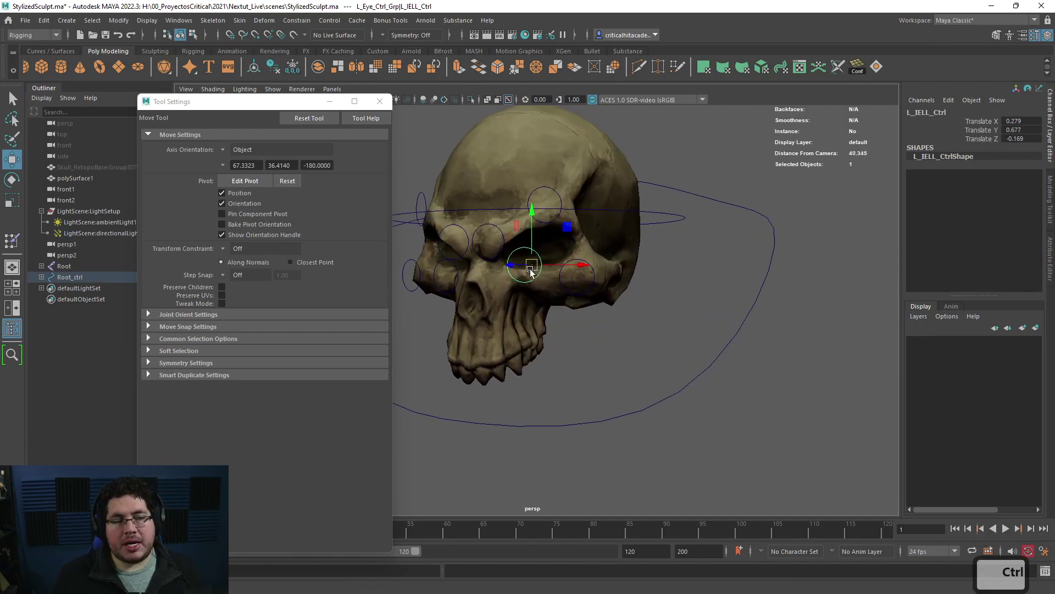
pyautogui.hotkey('ctrl', 'z')
# Step: Close the Tool Settings and light the viewport with the scene lights
pyautogui.keyDown('alt'); pyautogui.moveTo(531, 271); pyautogui.dragTo(512, 214, button='right'); pyautogui.keyUp('alt')
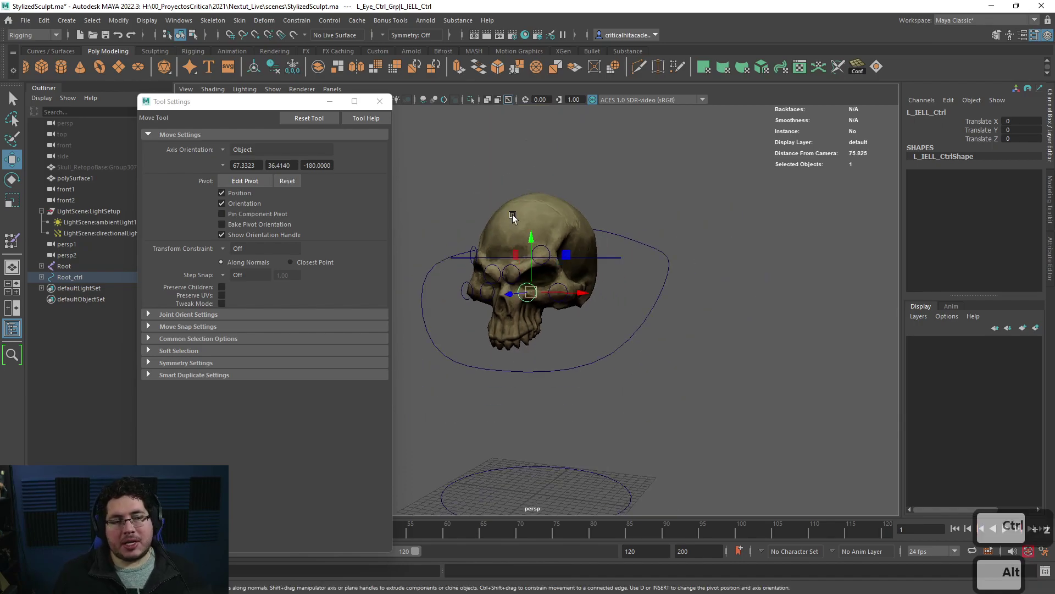
pyautogui.click(380, 101)
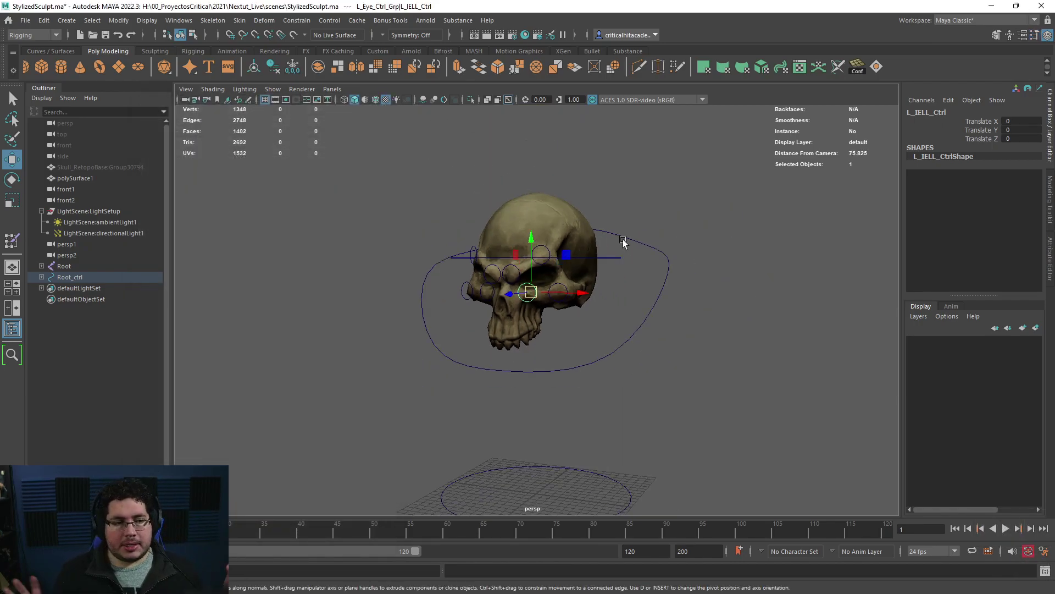
pyautogui.click(396, 101)
pyautogui.scroll(2, 606, 267)
pyautogui.keyDown('alt'); pyautogui.moveTo(606, 266); pyautogui.dragTo(624, 328); pyautogui.keyUp('alt')
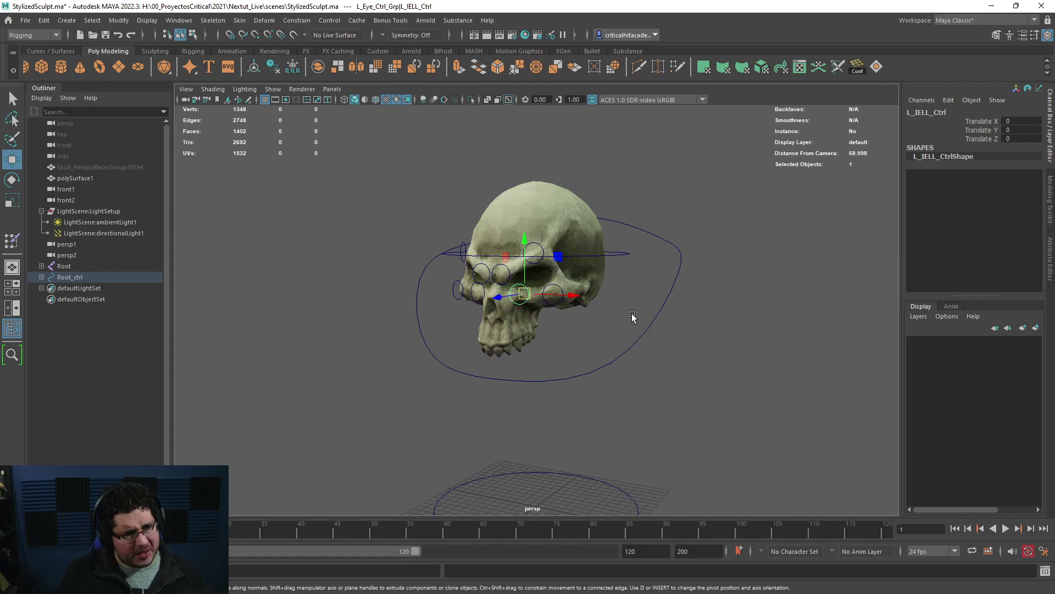
pyautogui.scroll(2, 631, 311)
pyautogui.keyDown('alt'); pyautogui.moveTo(632, 301); pyautogui.dragTo(640, 351); pyautogui.keyUp('alt')
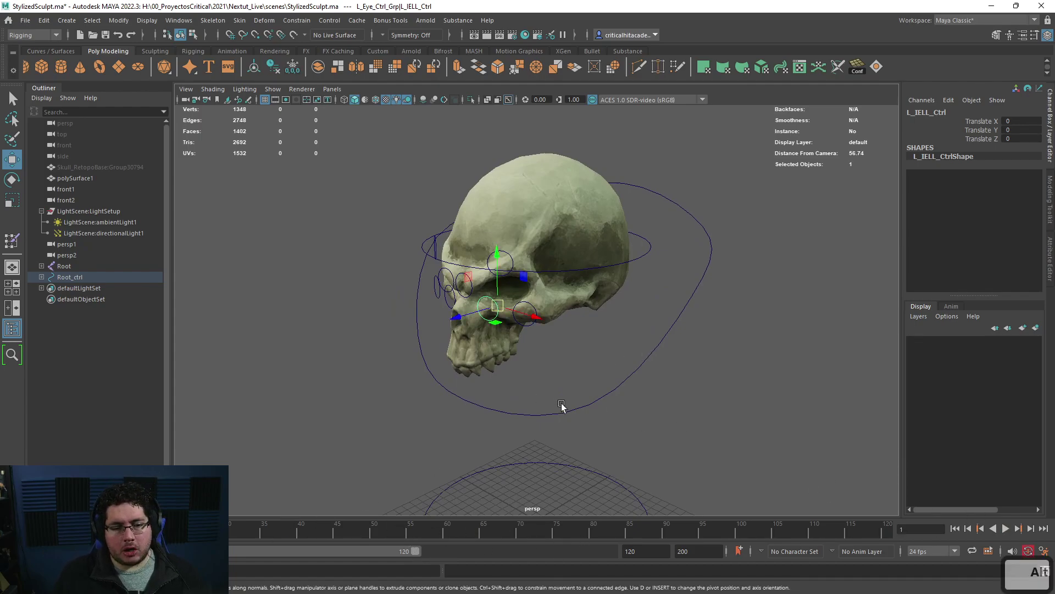
# Step: Select Translation_Ctrl and key its resting translation at frames 1 and 120
pyautogui.keyDown('alt'); pyautogui.moveTo(560, 409); pyautogui.dragTo(641, 407); pyautogui.keyUp('alt')
pyautogui.scroll(3, 568, 340)
pyautogui.keyDown('alt'); pyautogui.moveTo(568, 339); pyautogui.dragTo(675, 330); pyautogui.keyUp('alt')
pyautogui.keyDown('alt'); pyautogui.moveTo(747, 342); pyautogui.dragTo(627, 342); pyautogui.keyUp('alt')
pyautogui.scroll(-5, 704, 341)
pyautogui.click(650, 287)
pyautogui.keyDown('alt'); pyautogui.moveTo(653, 332); pyautogui.dragTo(694, 331, button='middle'); pyautogui.keyUp('alt')
pyautogui.scroll(-3, 694, 332)
pyautogui.keyDown('alt'); pyautogui.moveTo(686, 317); pyautogui.dragTo(750, 290, button='right'); pyautogui.keyUp('alt')
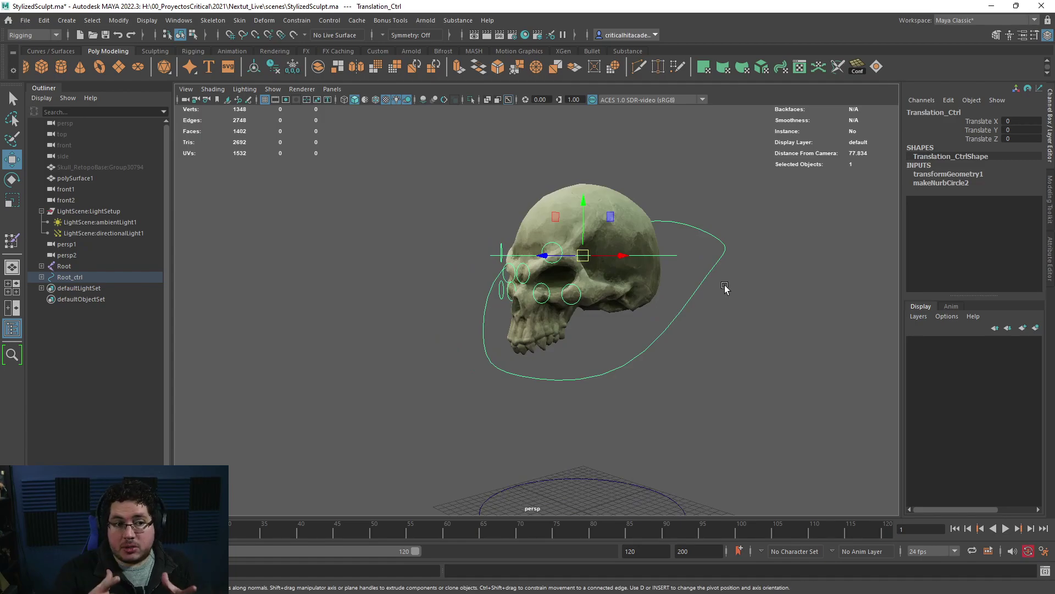
pyautogui.keyDown('alt'); pyautogui.moveTo(722, 312); pyautogui.dragTo(693, 337); pyautogui.keyUp('alt')
pyautogui.keyDown('alt'); pyautogui.moveTo(692, 337); pyautogui.dragTo(712, 357, button='right'); pyautogui.keyUp('alt')
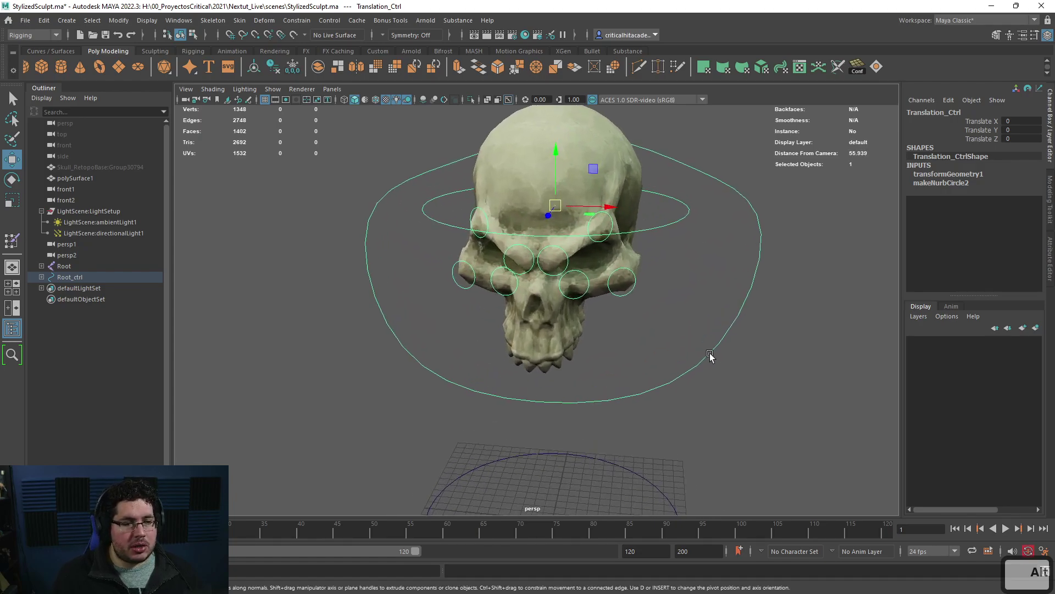
pyautogui.keyDown('alt'); pyautogui.moveTo(712, 357); pyautogui.dragTo(685, 347); pyautogui.keyUp('alt')
pyautogui.press('s')
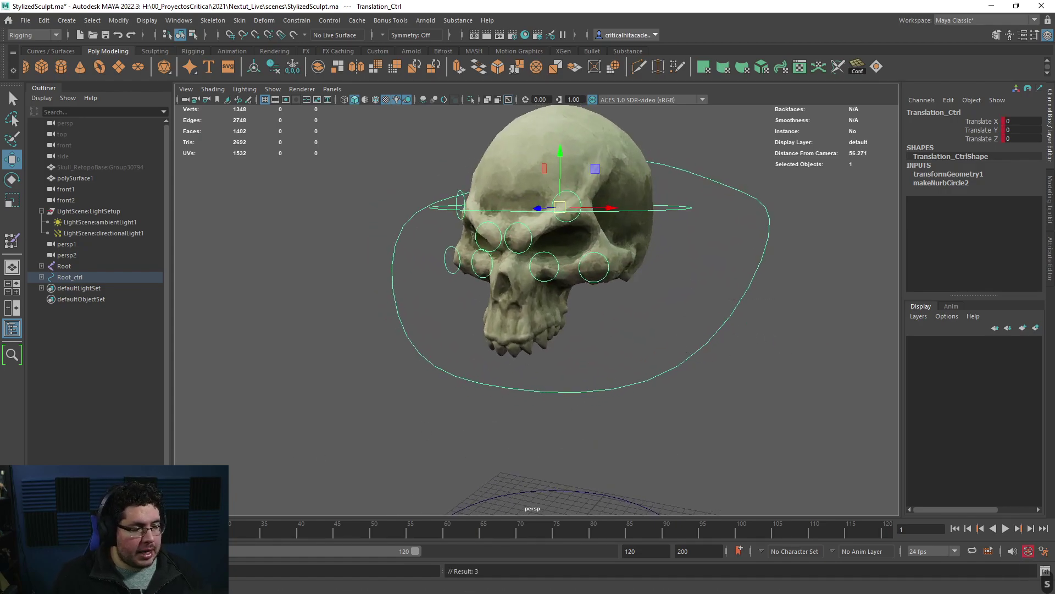
pyautogui.hotkey('alt', 'v')
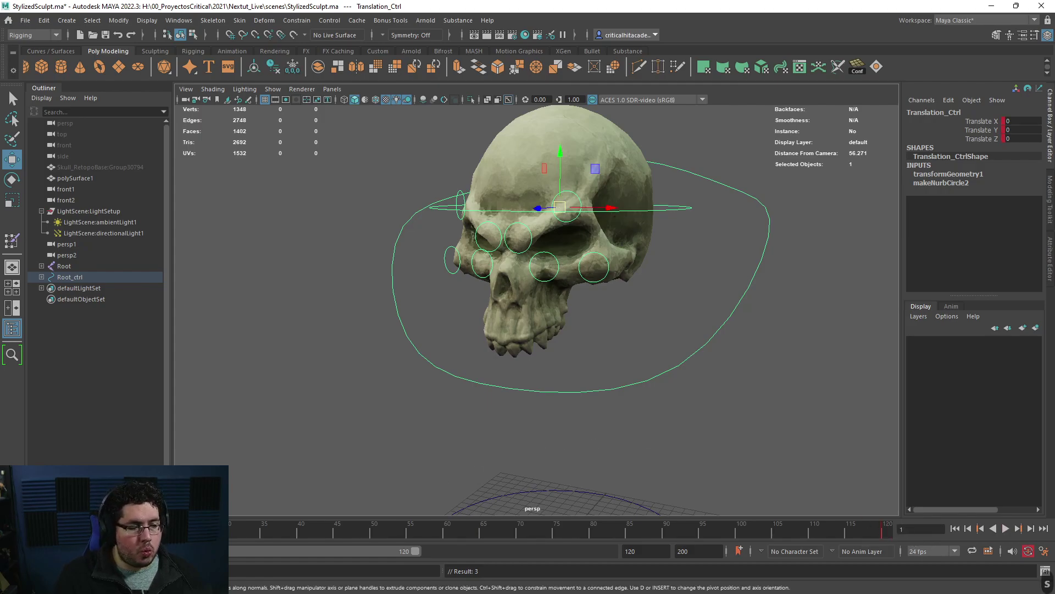
pyautogui.click(885, 530)
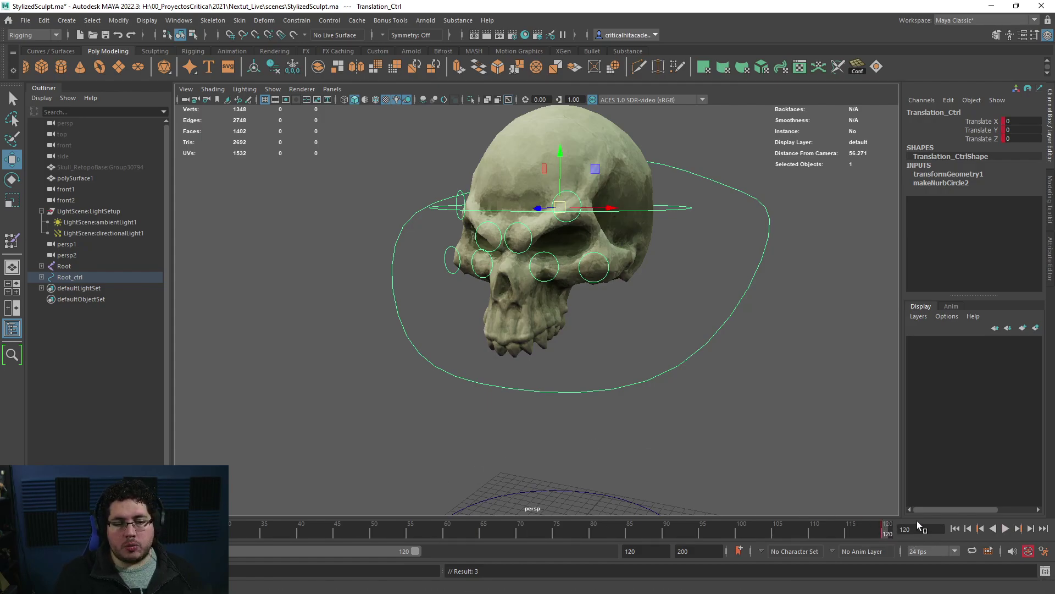
# Step: Raise Translation_Ctrl to a Translate Y of about 28.2 as a key at frame 60
pyautogui.click(448, 534)
pyautogui.keyDown('alt'); pyautogui.moveTo(523, 461); pyautogui.dragTo(599, 358); pyautogui.keyUp('alt')
pyautogui.keyDown('alt'); pyautogui.moveTo(599, 357); pyautogui.dragTo(570, 257, button='right'); pyautogui.keyUp('alt')
pyautogui.click(562, 249)
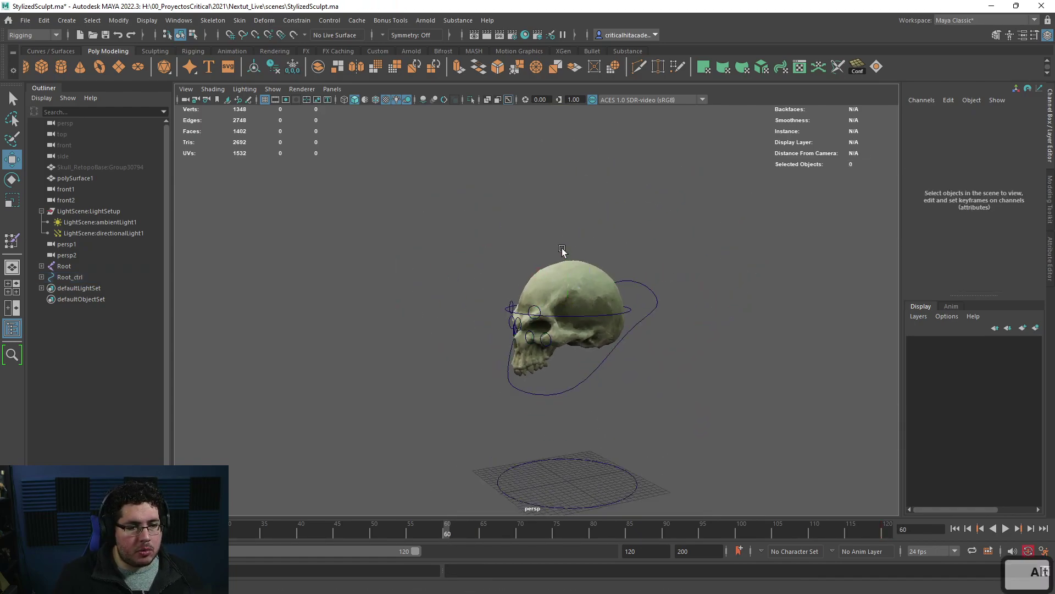
pyautogui.hotkey('ctrl', 'z')
pyautogui.moveTo(573, 258); pyautogui.dragTo(572, 90)
pyautogui.keyDown('alt'); pyautogui.moveTo(575, 156); pyautogui.dragTo(582, 217, button='middle'); pyautogui.keyUp('alt')
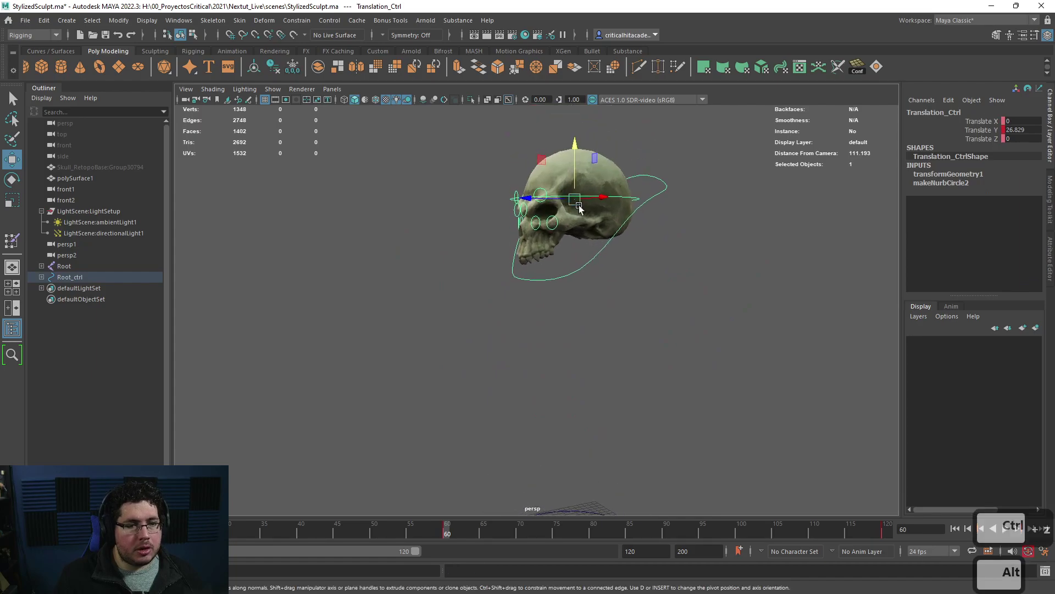
pyautogui.keyDown('alt'); pyautogui.moveTo(582, 216); pyautogui.dragTo(673, 328, button='right'); pyautogui.keyUp('alt')
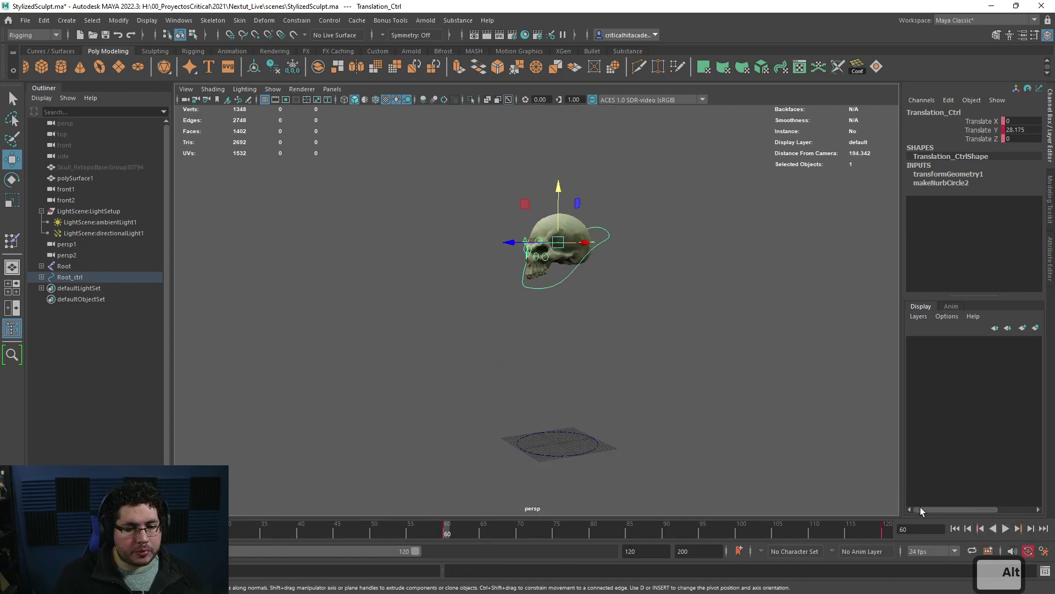
# Step: Play the animation from the first frame to check the skull's up-and-down movement
pyautogui.click(955, 528)
pyautogui.click(1005, 528)
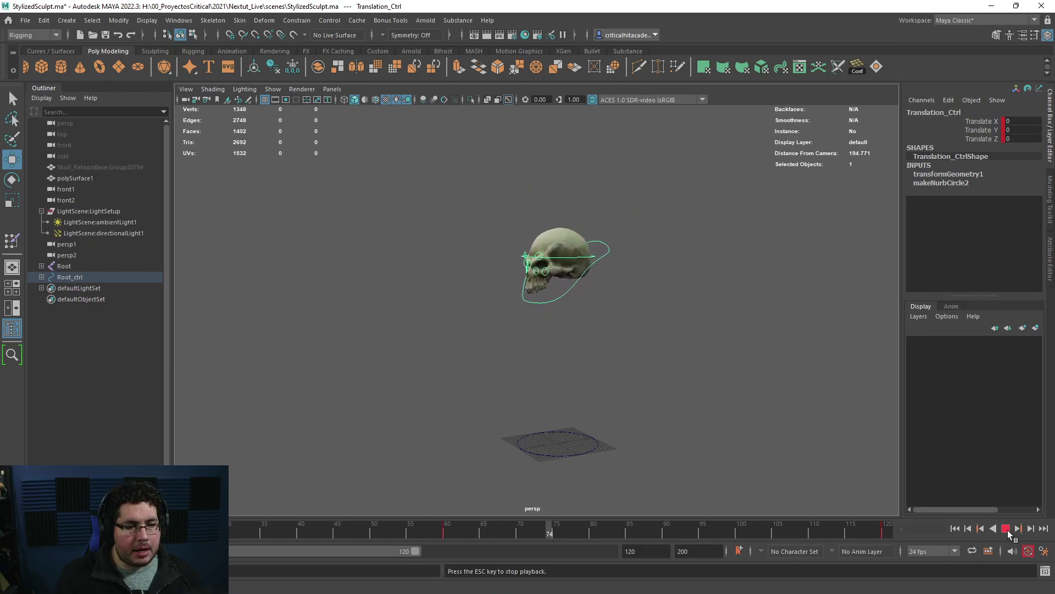
pyautogui.click(1006, 528)
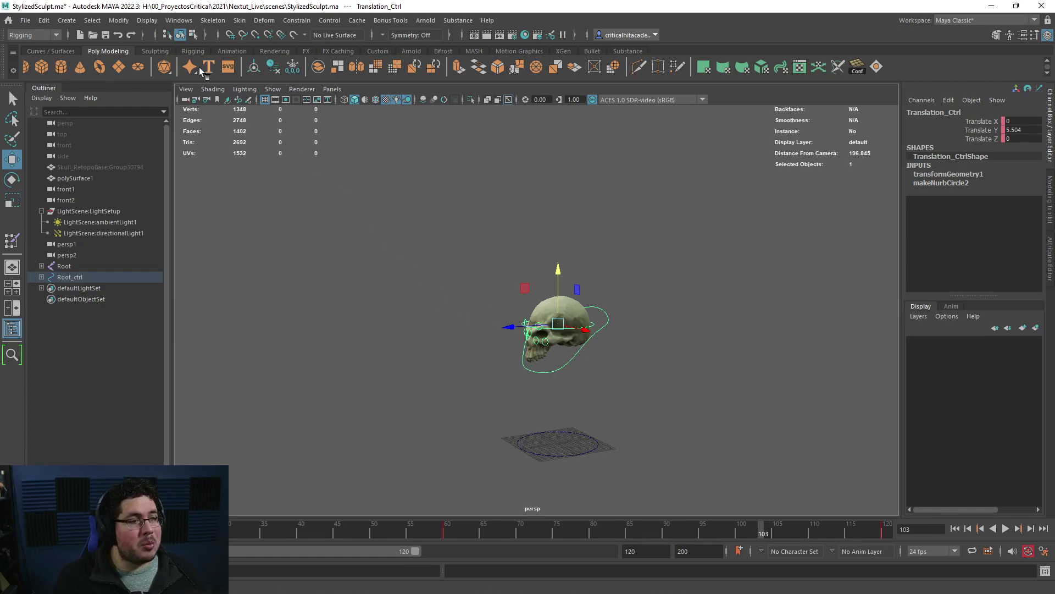
# Step: Switch to the Animation menu set and open the Graph Editor on Translation_Ctrl's Translate Y curve
pyautogui.keyDown('alt'); pyautogui.moveTo(443, 212); pyautogui.dragTo(555, 264); pyautogui.keyUp('alt')
pyautogui.click(37, 36)
pyautogui.click(30, 69)
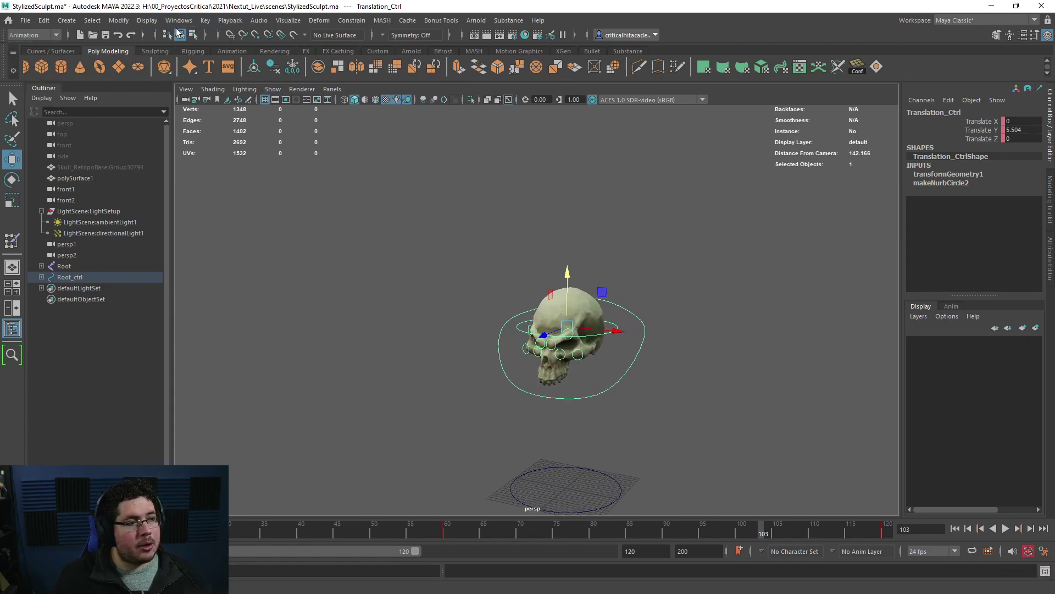
pyautogui.click(169, 21)
pyautogui.moveTo(233, 93)
pyautogui.click(325, 107)
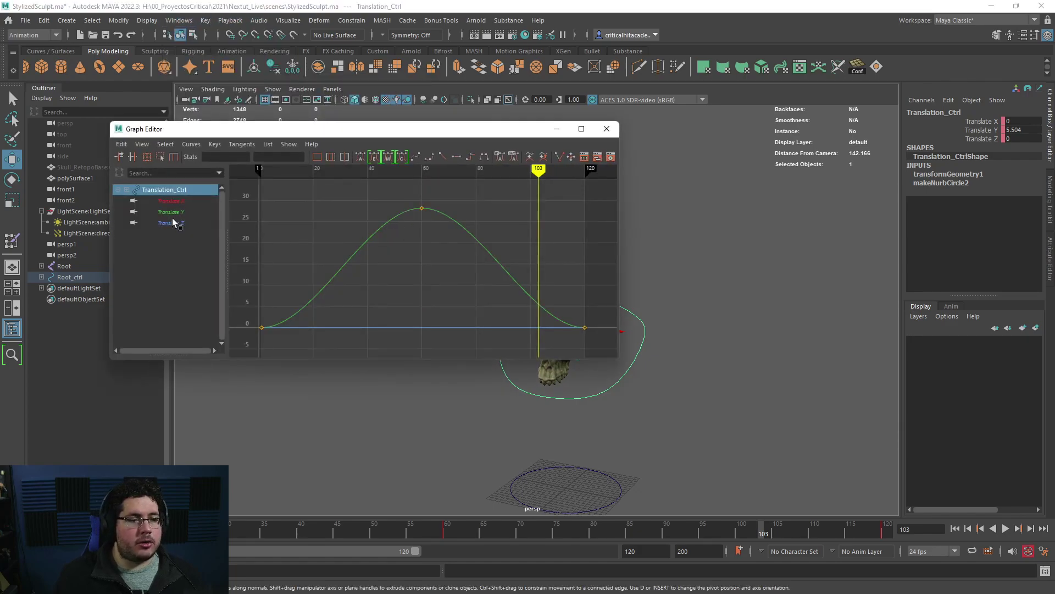
pyautogui.click(166, 213)
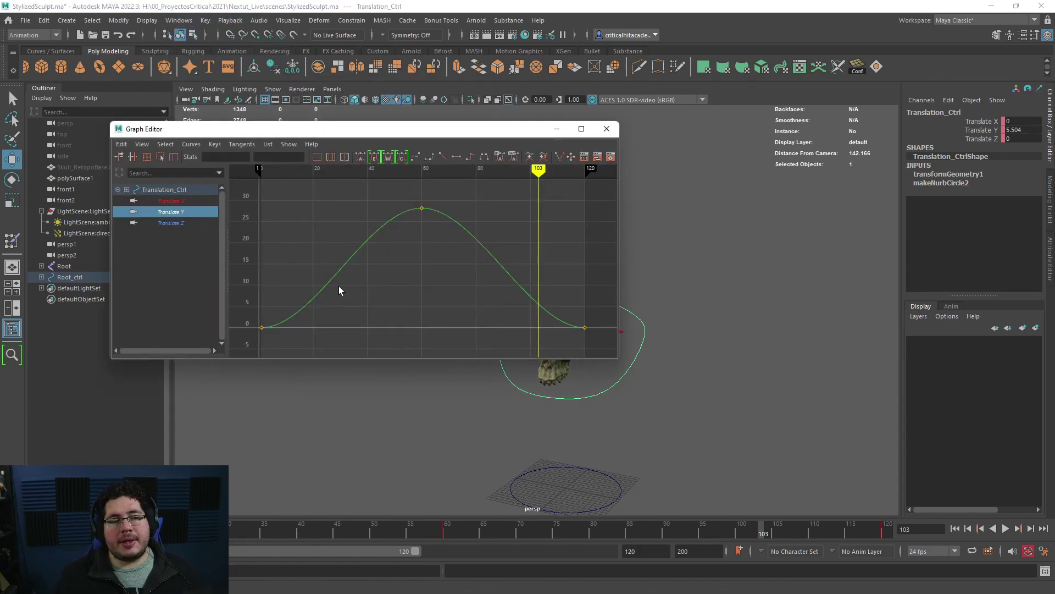
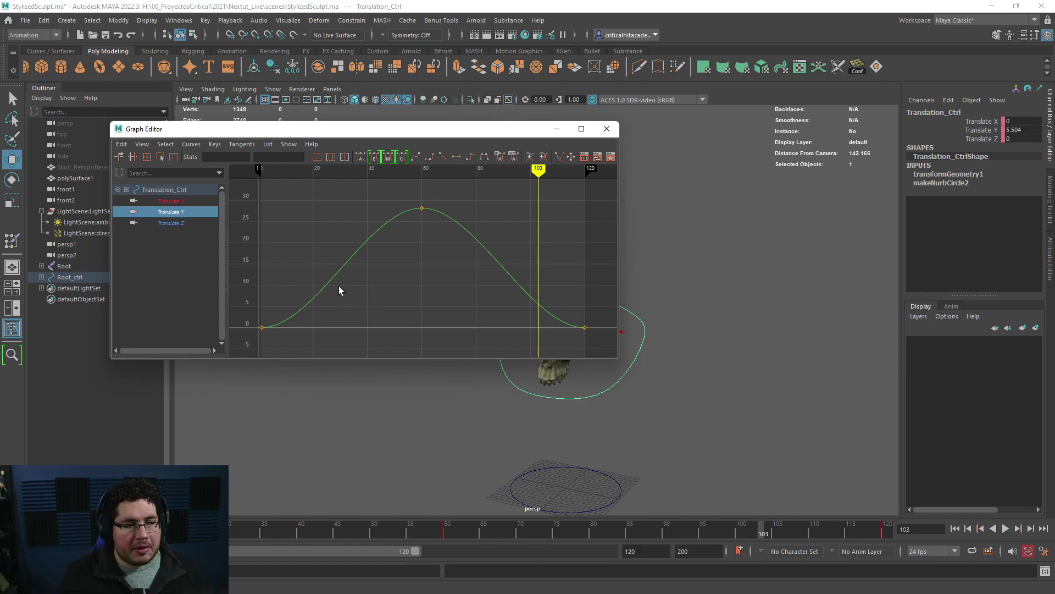
# Step: Steepen the first key's tangent on the Translate Y curve and tilt the frame 60 key's tangent downward
pyautogui.keyDown('alt'); pyautogui.moveTo(305, 308); pyautogui.dragTo(384, 279, button='middle'); pyautogui.keyUp('alt')
pyautogui.moveTo(385, 276); pyautogui.dragTo(361, 315)
pyautogui.moveTo(405, 289); pyautogui.dragTo(377, 306, button='middle')
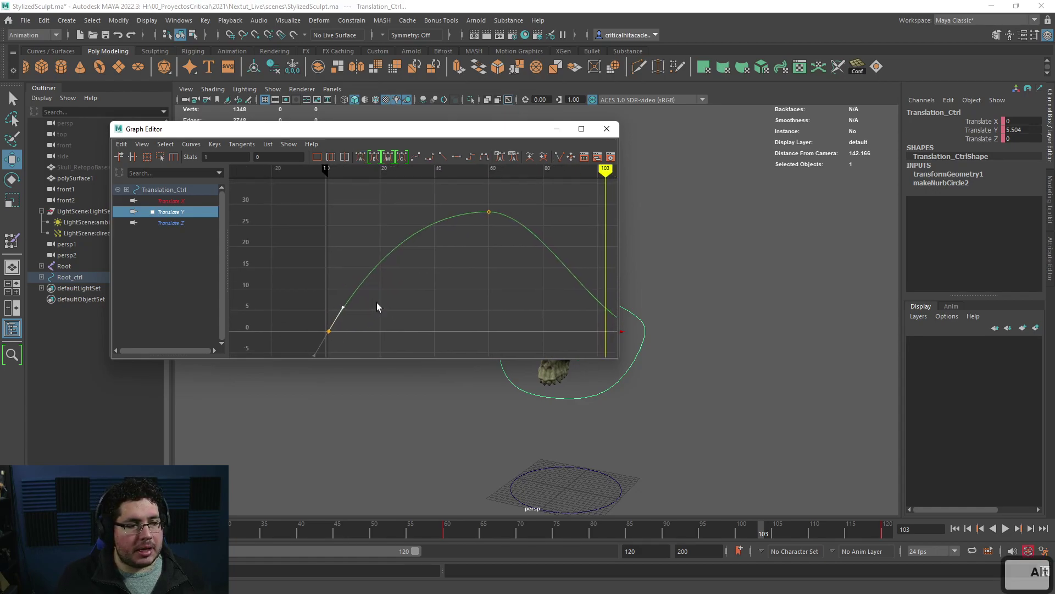
pyautogui.scroll(-2, 450, 264)
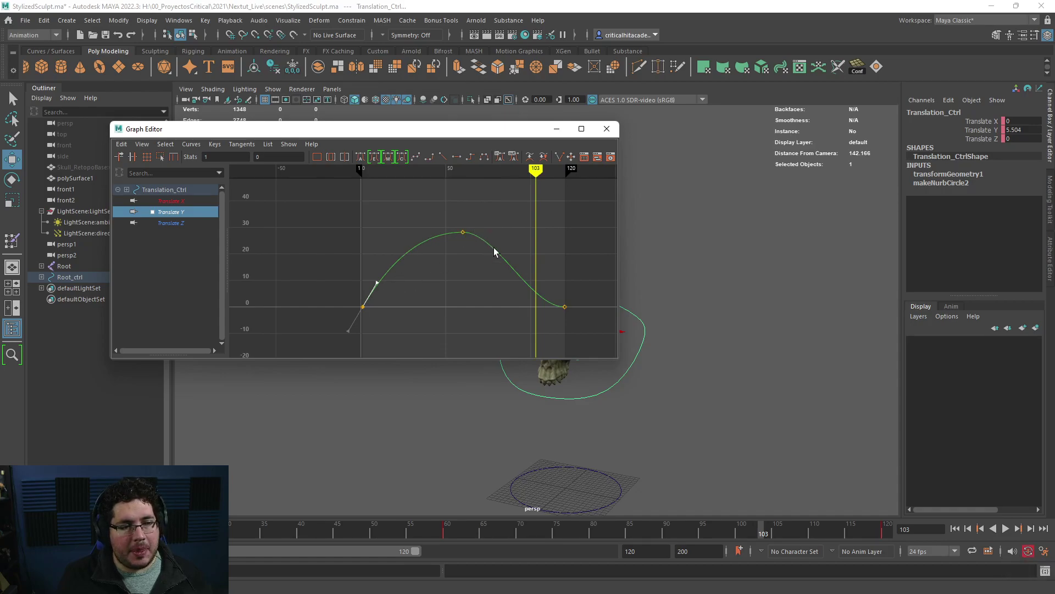
pyautogui.click(462, 232)
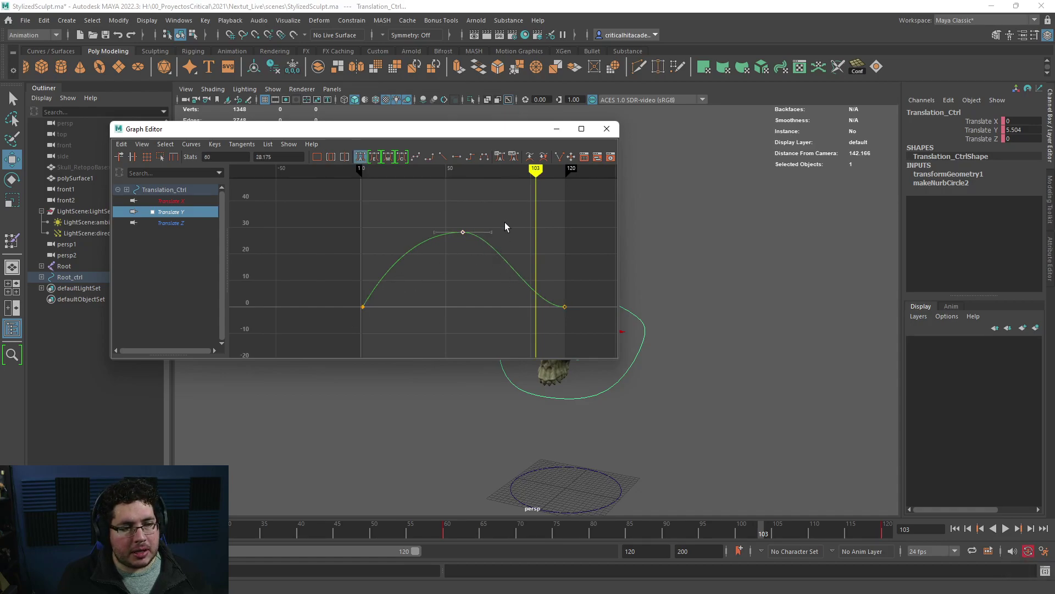
pyautogui.moveTo(493, 260)
pyautogui.mouseDown(button='middle')
pyautogui.moveTo(471, 273)
pyautogui.moveTo(483, 274)
pyautogui.moveTo(473, 254)
pyautogui.mouseUp(button='middle')
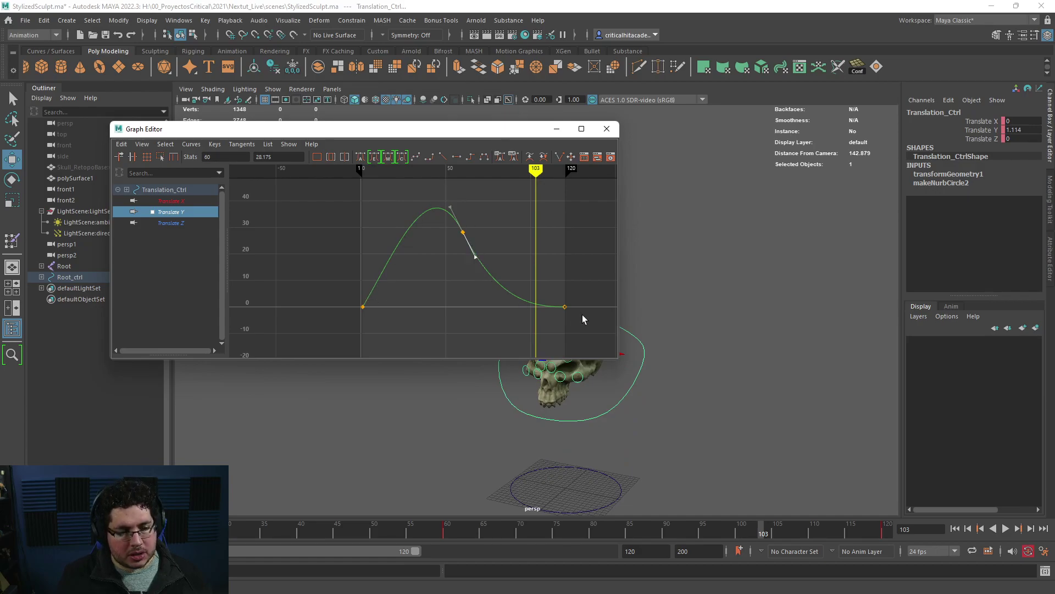
# Step: Close the Graph Editor and play the animation from the first frame to review the reshaped motion
pyautogui.click(607, 128)
pyautogui.click(657, 342)
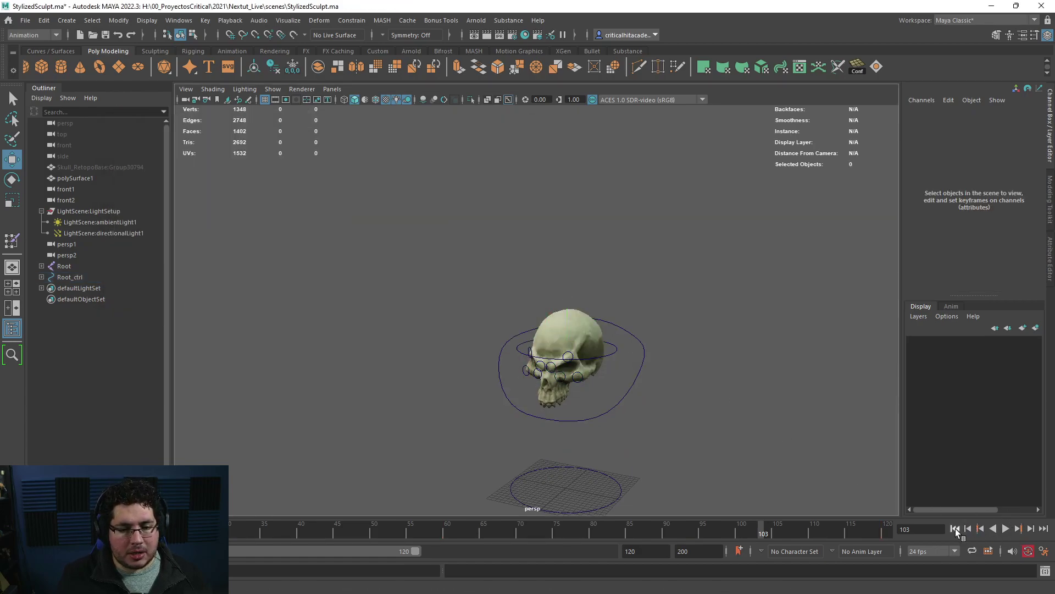
pyautogui.click(955, 529)
pyautogui.click(1006, 527)
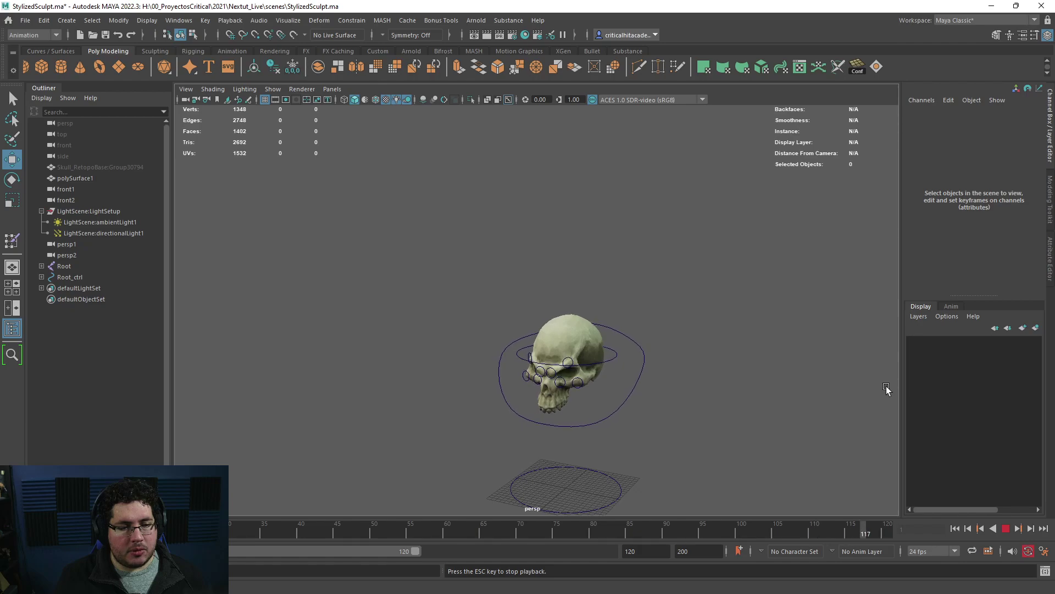
pyautogui.click(1007, 529)
# Step: Reopen Translation_Ctrl's Translate Y curve, flatten the first key's tangent and move the middle key to frame 79 at about 20.1
pyautogui.click(33, 585)
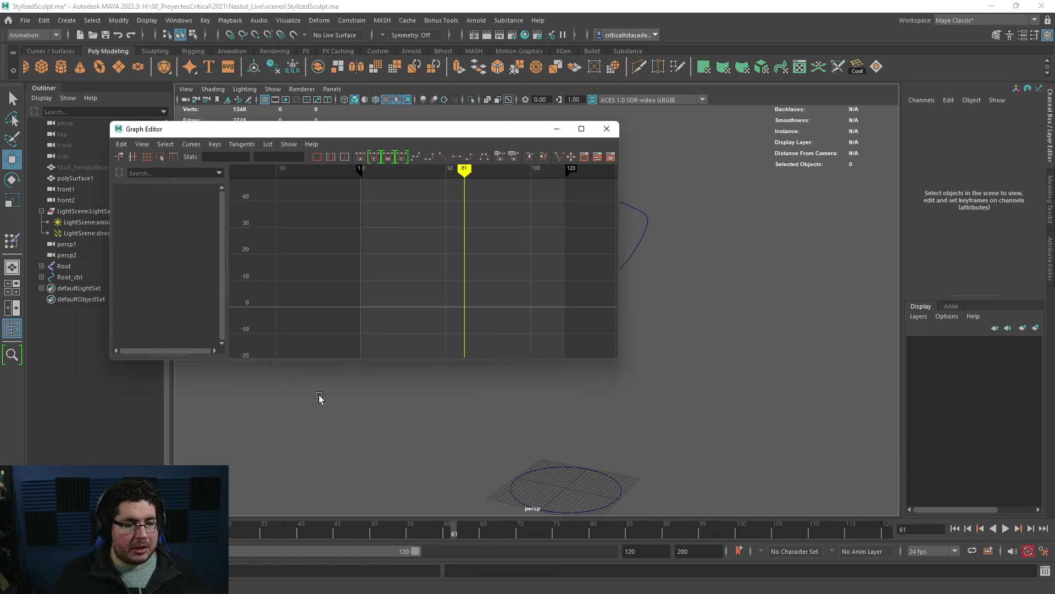
pyautogui.click(640, 235)
pyautogui.keyDown('alt'); pyautogui.moveTo(317, 261); pyautogui.dragTo(376, 251, button='middle'); pyautogui.keyUp('alt')
pyautogui.click(175, 214)
pyautogui.press('f')
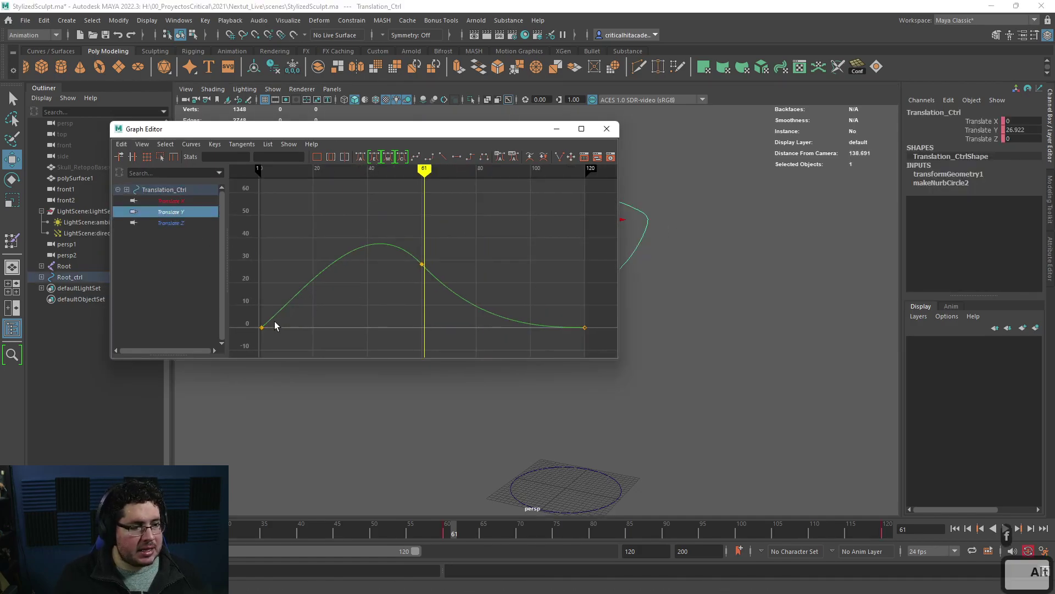
pyautogui.moveTo(287, 319); pyautogui.dragTo(308, 318)
pyautogui.moveTo(473, 243); pyautogui.dragTo(391, 291)
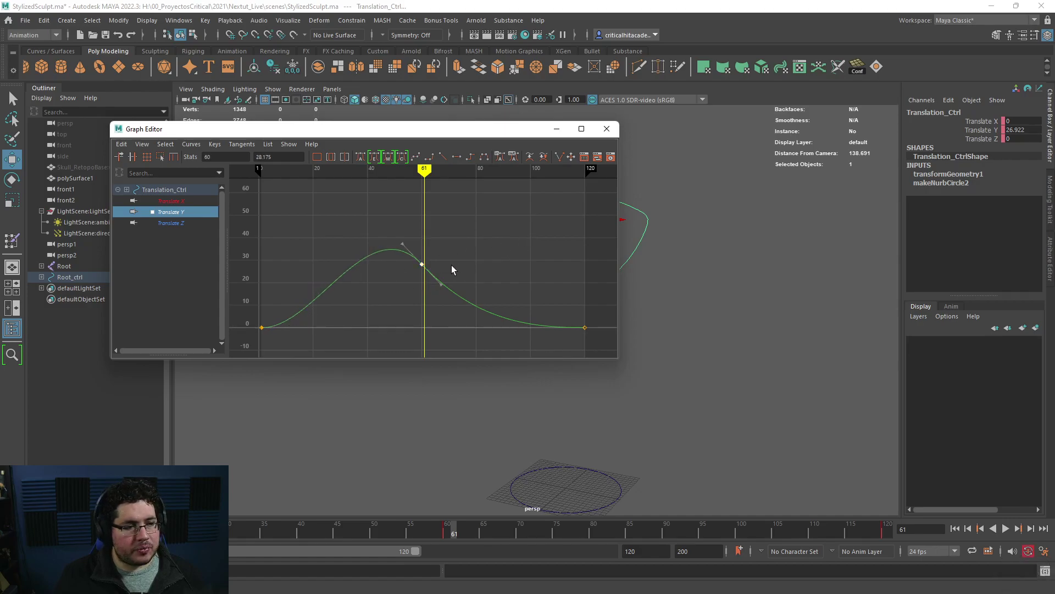
pyautogui.moveTo(444, 271)
pyautogui.mouseDown(button='middle')
pyautogui.moveTo(506, 280)
pyautogui.moveTo(507, 291)
pyautogui.moveTo(469, 266)
pyautogui.moveTo(509, 269)
pyautogui.moveTo(455, 286)
pyautogui.mouseUp(button='middle')
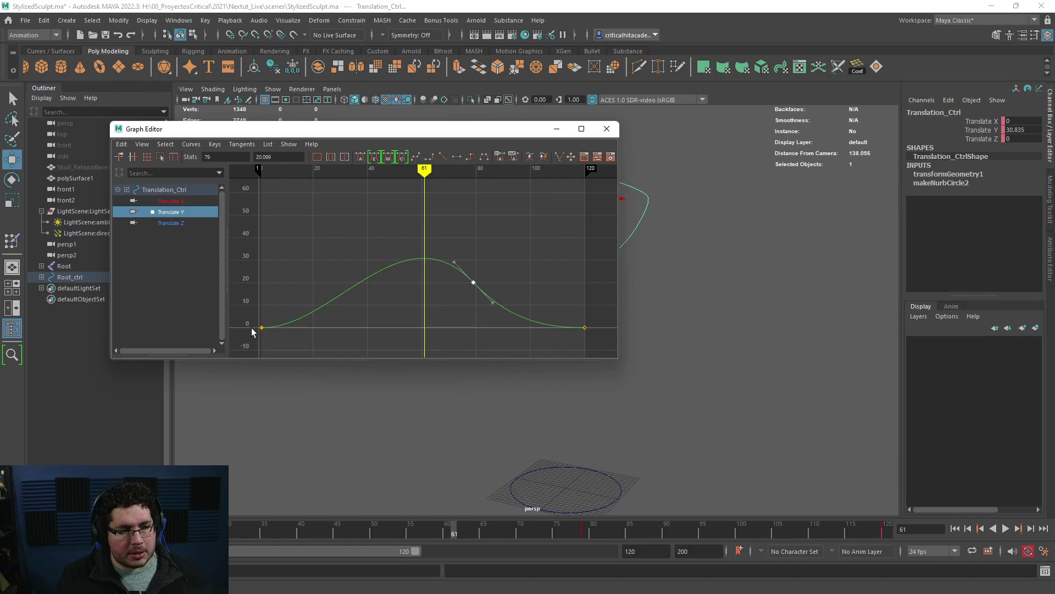
# Step: Minimize the Graph Editor and play the animation to check the retimed skull movement
pyautogui.click(557, 129)
pyautogui.click(1004, 529)
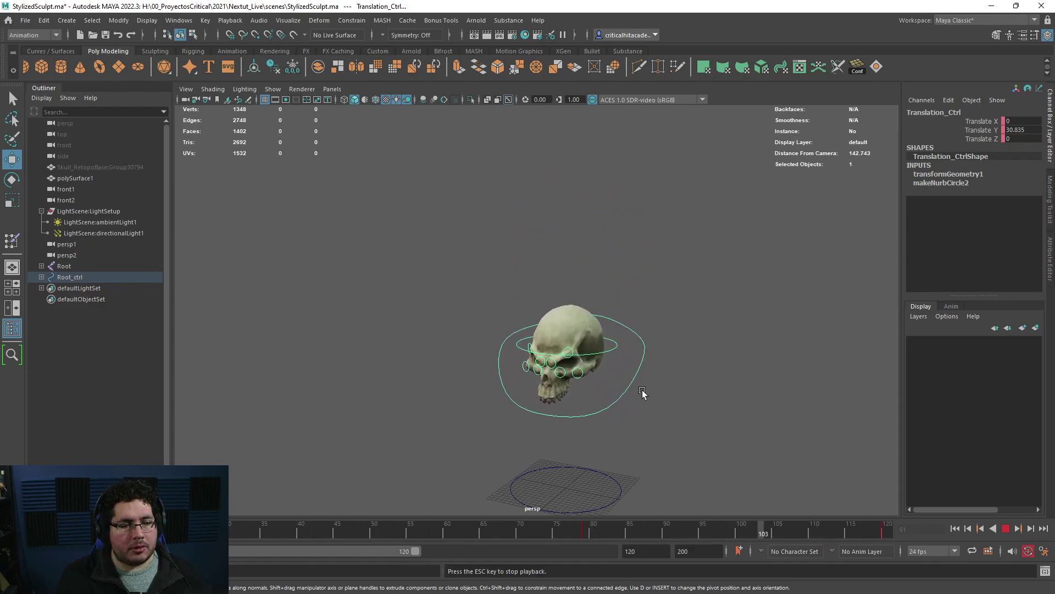
pyautogui.press('Escape')
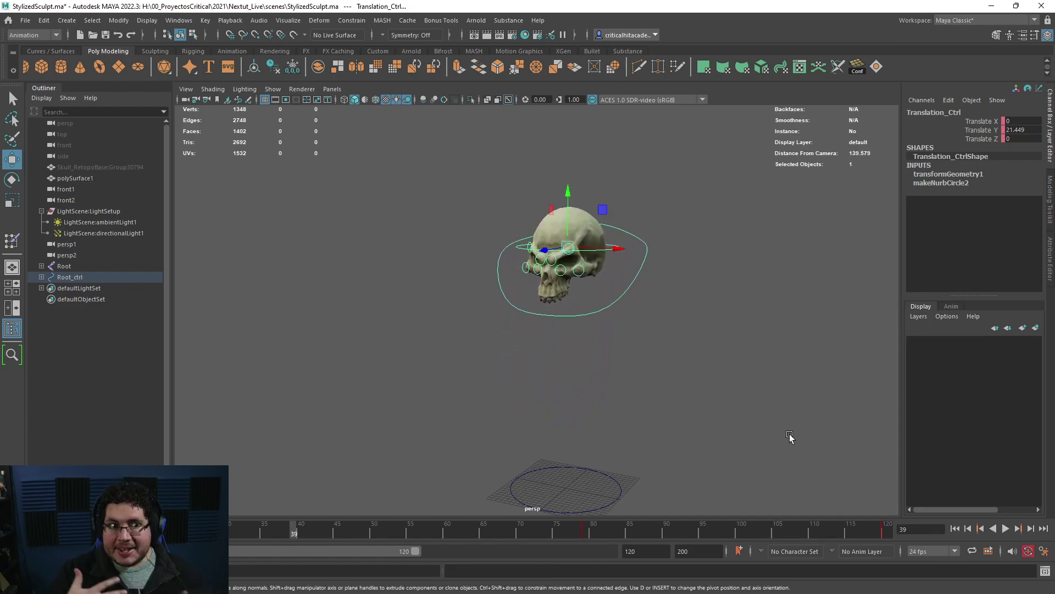
# Step: Select Rotation_Ctrl and key its rotation at 0 on frames 1 and 120
pyautogui.click(624, 371)
pyautogui.keyDown('alt'); pyautogui.moveTo(619, 360); pyautogui.dragTo(630, 394, button='middle'); pyautogui.keyUp('alt')
pyautogui.keyDown('alt'); pyautogui.moveTo(629, 394); pyautogui.dragTo(699, 480, button='right'); pyautogui.keyUp('alt')
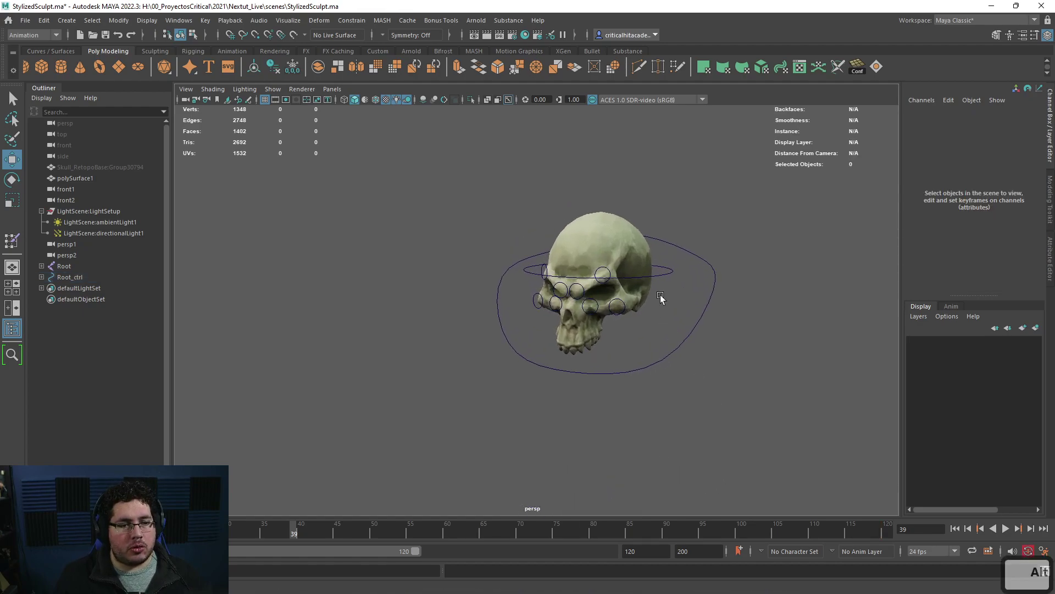
pyautogui.click(665, 268)
pyautogui.moveTo(682, 319)
pyautogui.keyDown('alt'); pyautogui.mouseDown()
pyautogui.moveTo(731, 317)
pyautogui.moveTo(681, 333)
pyautogui.mouseUp(); pyautogui.keyUp('alt')
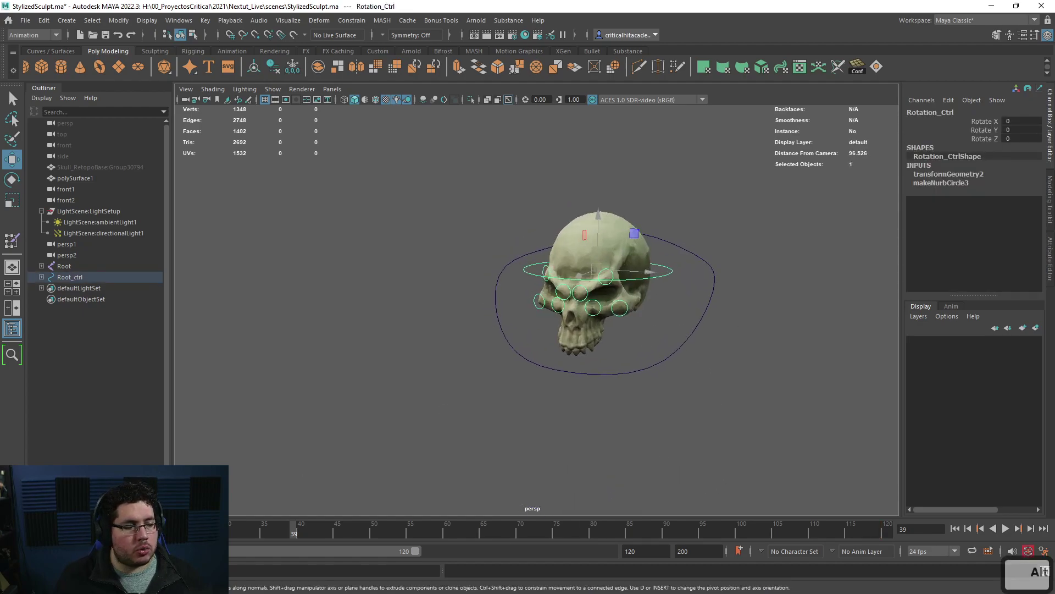
pyautogui.hotkey('alt', 'shift', 'v')
pyautogui.hotkey('alt', 'v')
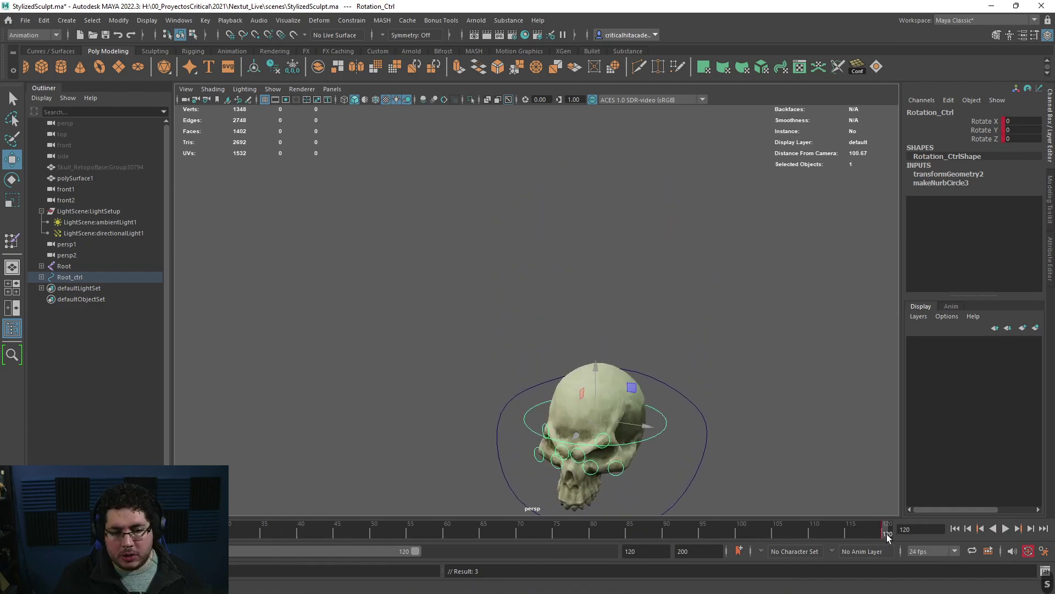
pyautogui.hotkey('alt', 'v')
# Step: At frame 60, rotate Rotation_Ctrl around X past a full turn to about 384 degrees, and play back the spin
pyautogui.moveTo(121, 532); pyautogui.dragTo(444, 546)
pyautogui.keyDown('alt'); pyautogui.moveTo(465, 412); pyautogui.dragTo(496, 513, button='middle'); pyautogui.keyUp('alt')
pyautogui.keyDown('alt'); pyautogui.moveTo(515, 418); pyautogui.dragTo(497, 480, button='middle'); pyautogui.keyUp('alt')
pyautogui.press('e')
pyautogui.moveTo(598, 228); pyautogui.dragTo(598, 342)
pyautogui.hotkey('alt', 'v')
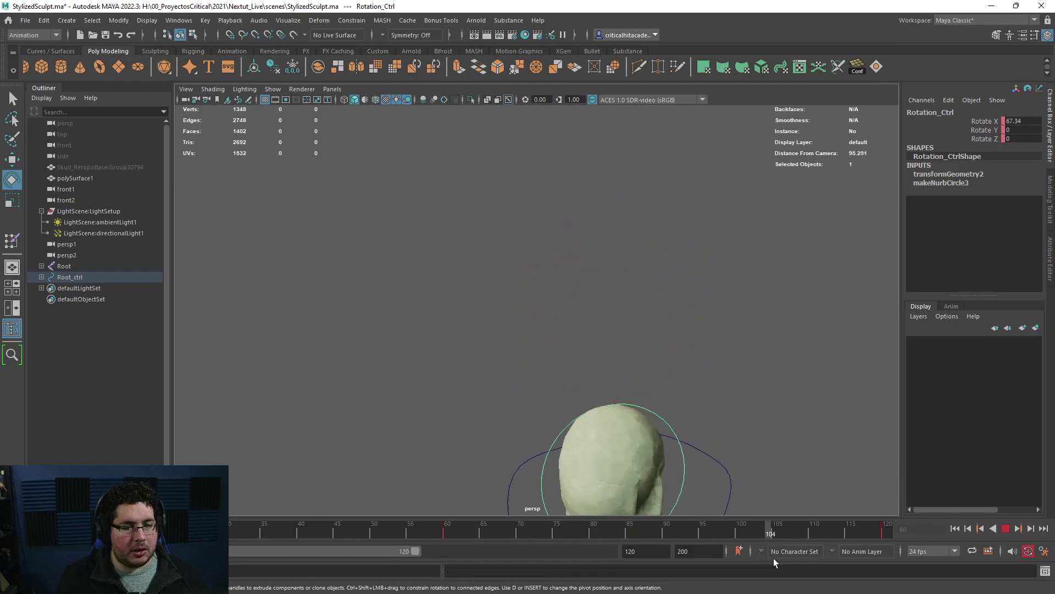
pyautogui.hotkey('alt', 'v')
pyautogui.keyDown('alt'); pyautogui.moveTo(756, 427); pyautogui.dragTo(695, 381, button='middle'); pyautogui.keyUp('alt')
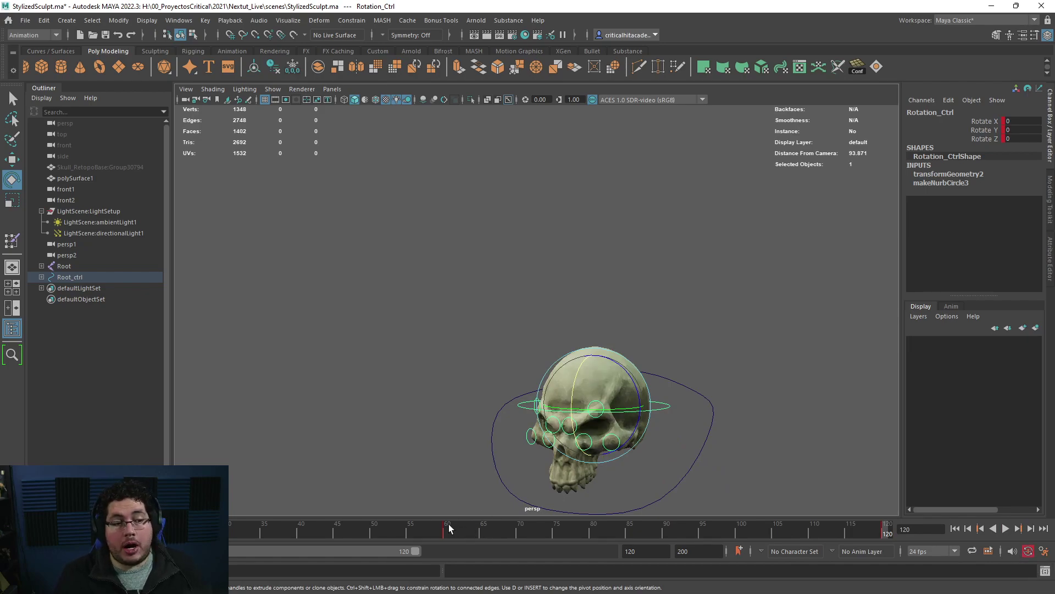
pyautogui.hotkey('alt', 'v')
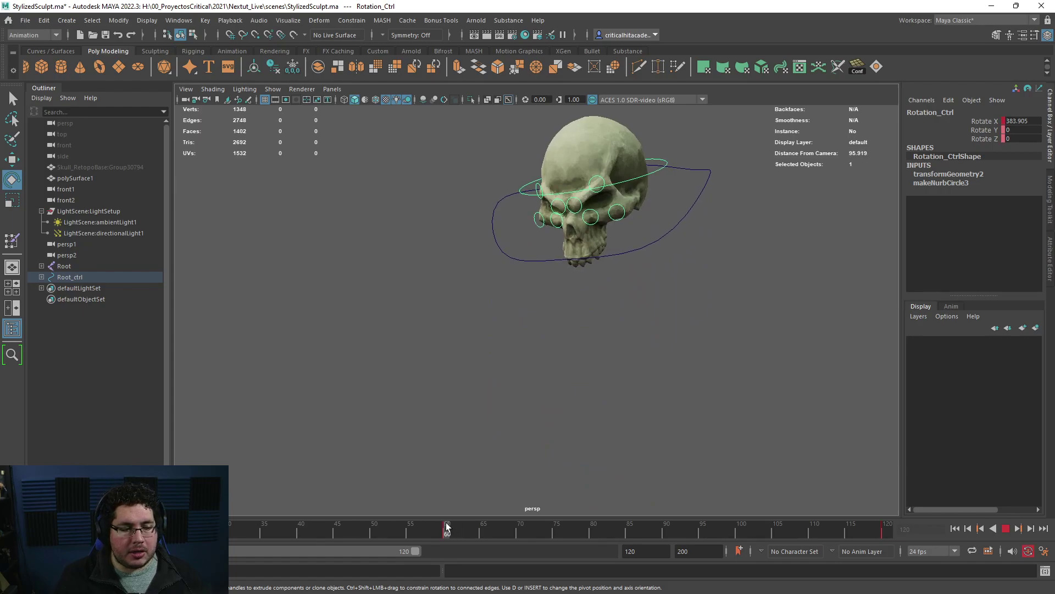
# Step: Set Rotation_Ctrl's Rotate X to 360 at frame 120 and play the animation
pyautogui.moveTo(651, 533)
pyautogui.mouseDown()
pyautogui.moveTo(893, 534)
pyautogui.moveTo(454, 530)
pyautogui.mouseUp()
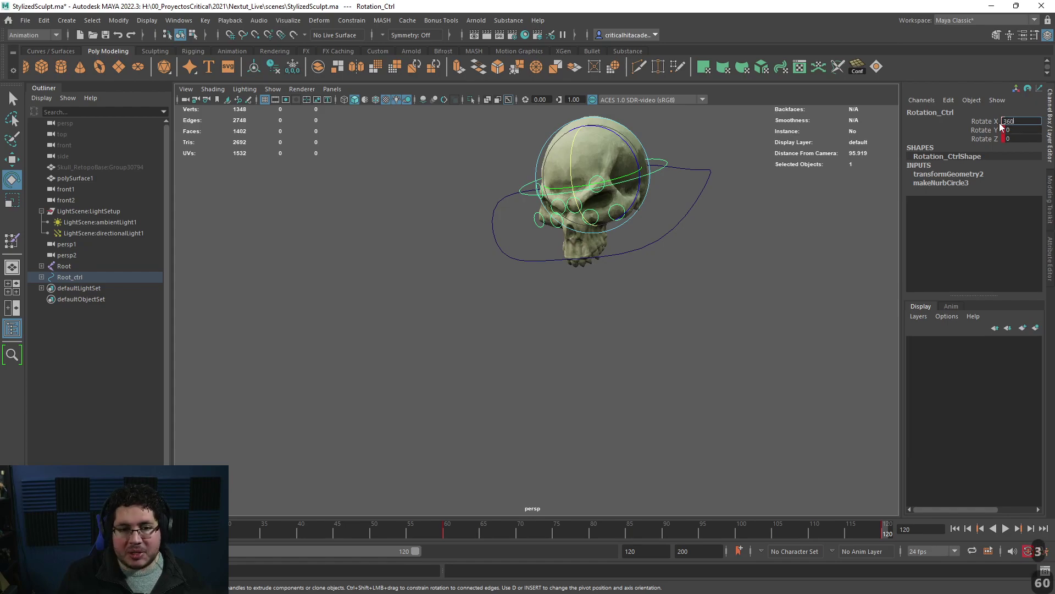
pyautogui.press('Return')
pyautogui.click(1006, 529)
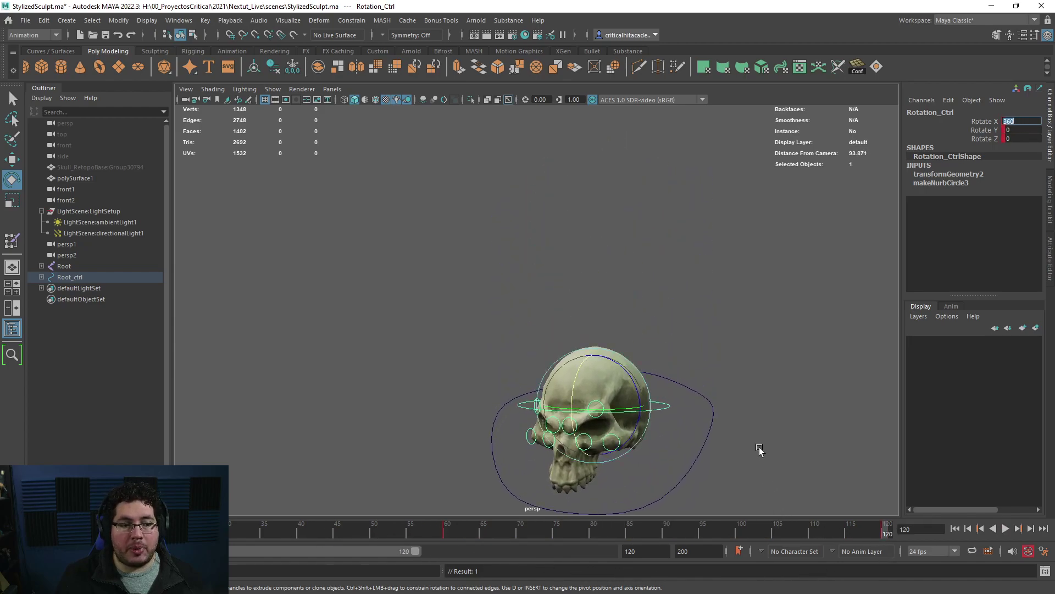
# Step: At frame 90, tilt Rotation_Ctrl to about 335.4 on Rotate X and play the animation from the first frame
pyautogui.moveTo(552, 526); pyautogui.dragTo(666, 532)
pyautogui.moveTo(529, 332); pyautogui.dragTo(586, 305)
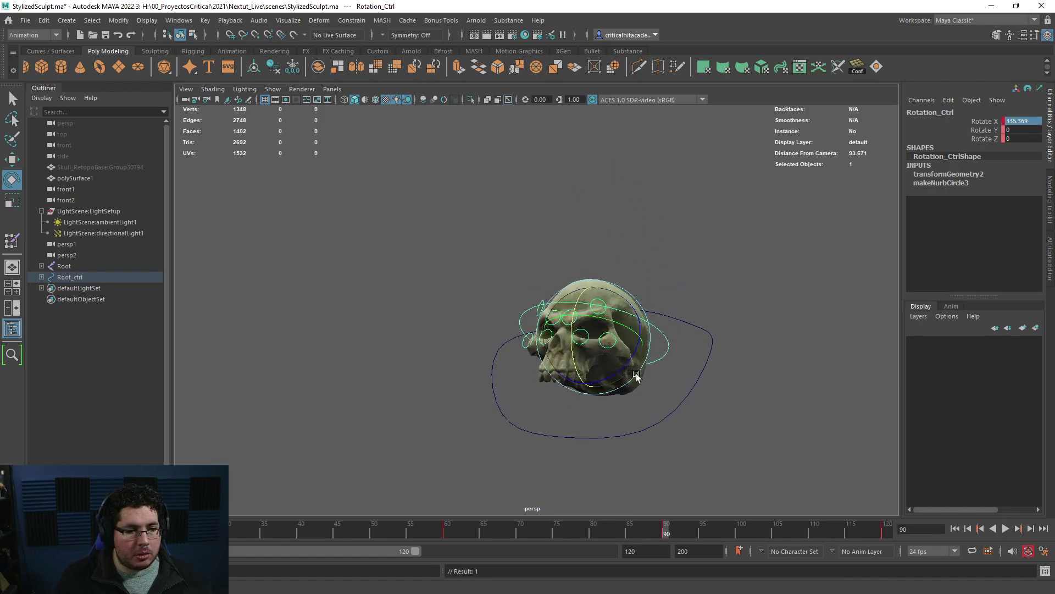
pyautogui.click(955, 528)
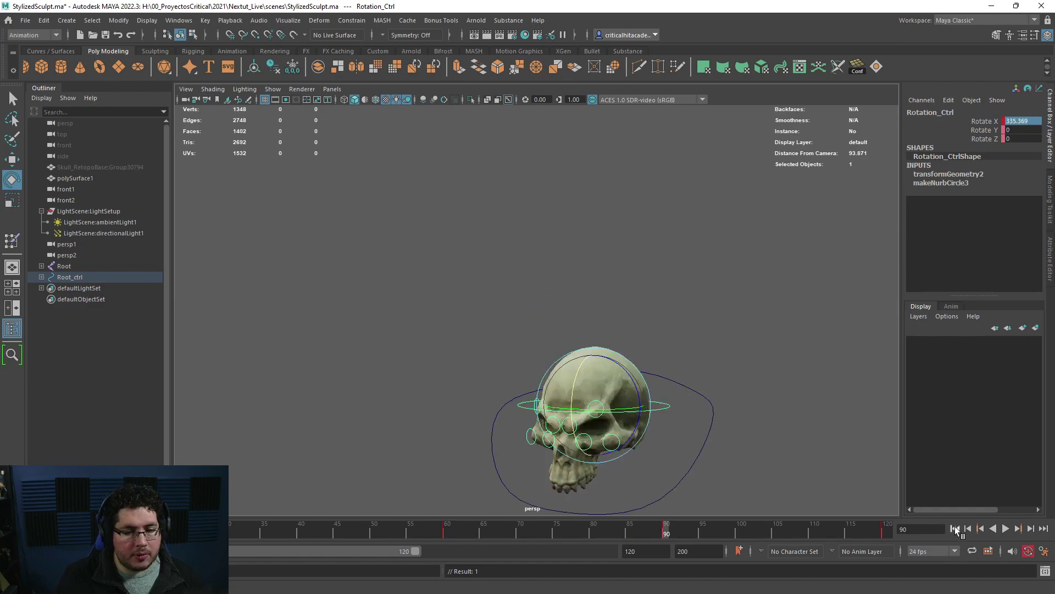
pyautogui.click(1005, 528)
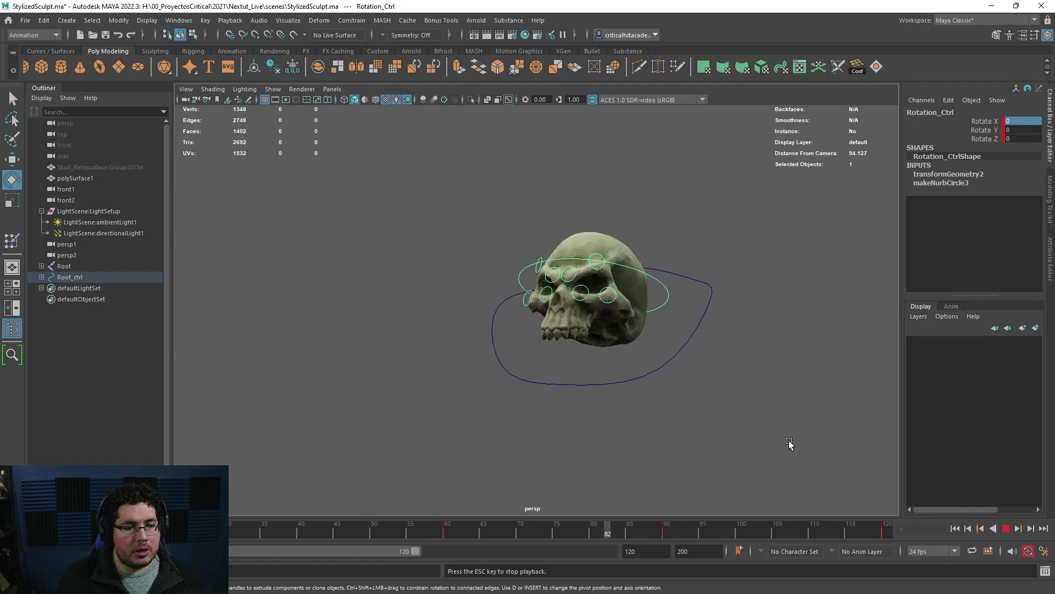
pyautogui.keyDown('alt'); pyautogui.moveTo(772, 426); pyautogui.dragTo(725, 425); pyautogui.keyUp('alt')
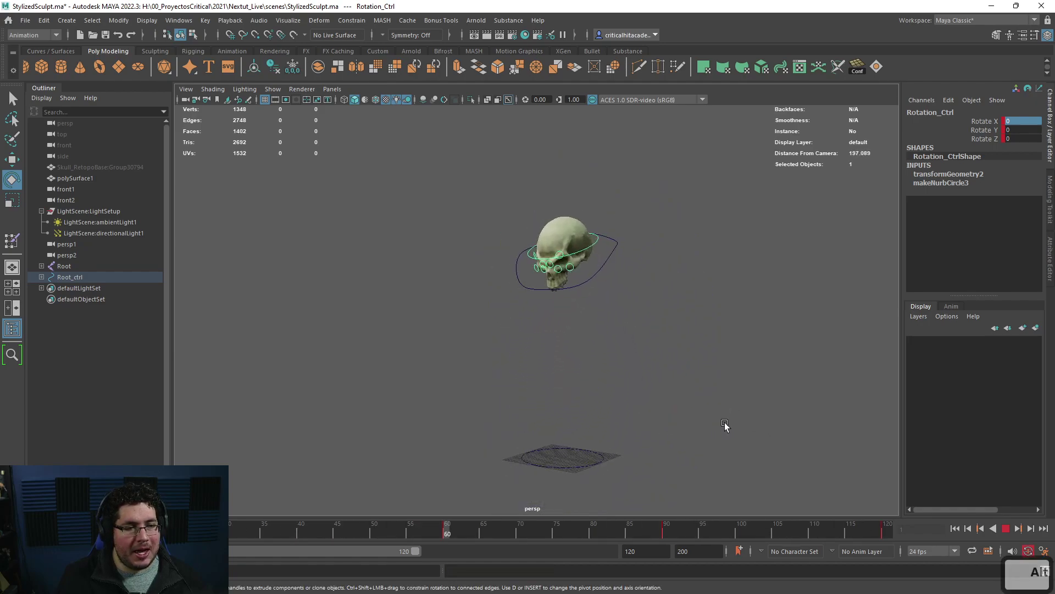
# Step: At frame 60, tilt Rotation_Ctrl to about 362.3, 7.8 and -24.7 in Rotate X, Y and Z, and preview the motion
pyautogui.press('Escape')
pyautogui.click(445, 531)
pyautogui.keyDown('alt'); pyautogui.moveTo(486, 407); pyautogui.dragTo(486, 481); pyautogui.keyUp('alt')
pyautogui.moveTo(565, 279); pyautogui.dragTo(540, 271)
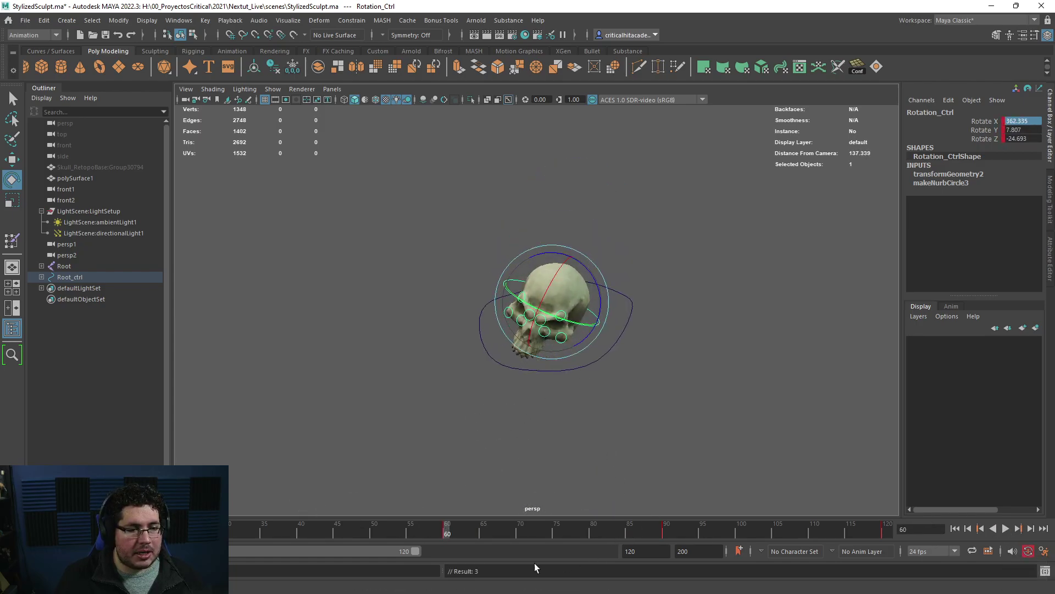
pyautogui.hotkey('alt', 'v')
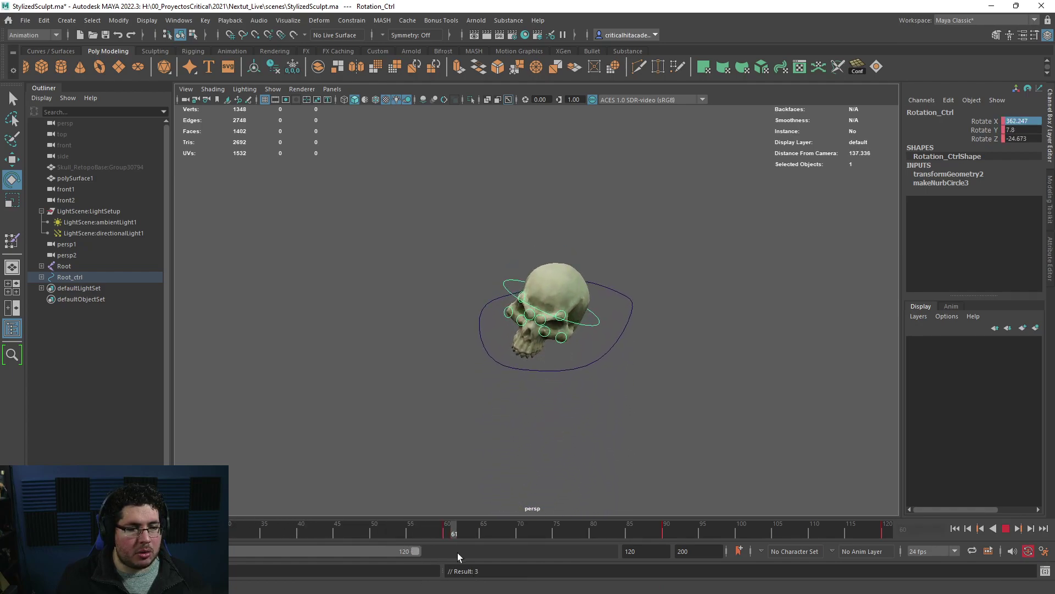
pyautogui.hotkey('alt', 'v')
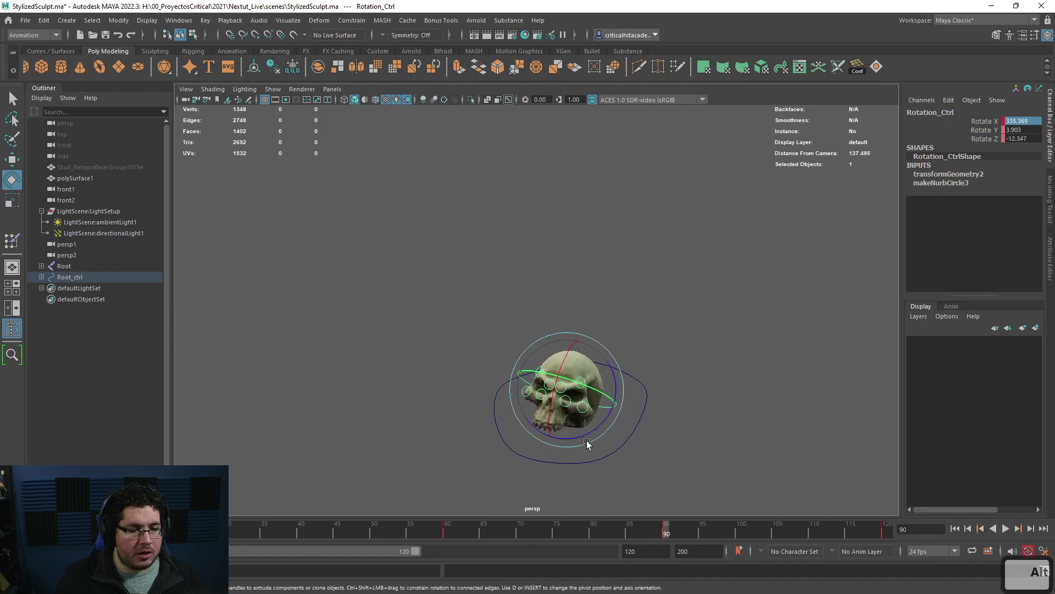
# Step: At frame 90, adjust Rotation_Ctrl's tilt, key it and play the animation to check the rotation
pyautogui.moveTo(587, 428); pyautogui.dragTo(600, 421)
pyautogui.press('s')
pyautogui.hotkey('alt', 'v')
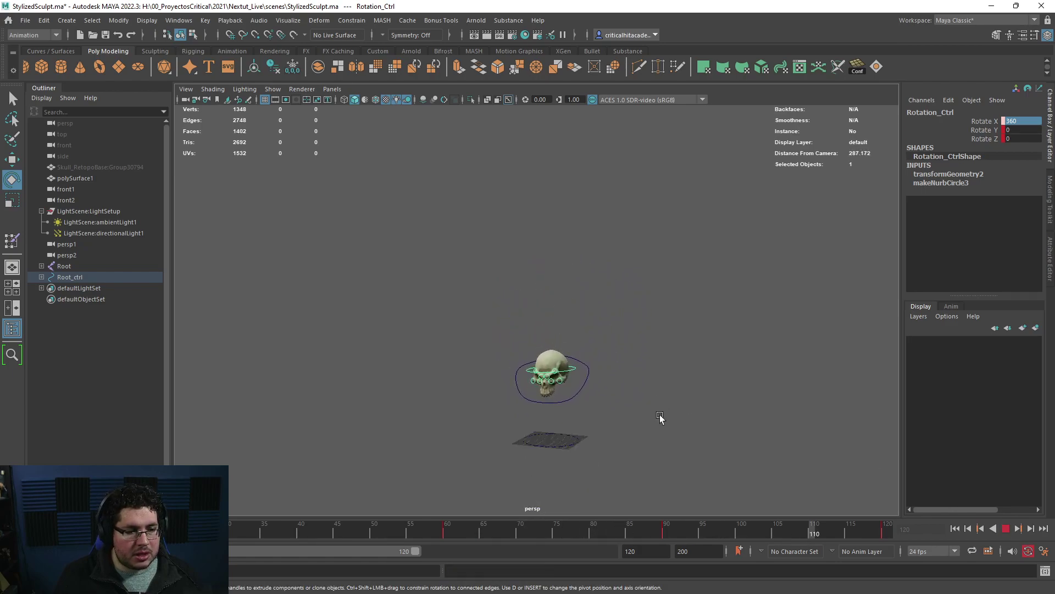
pyautogui.click(1005, 529)
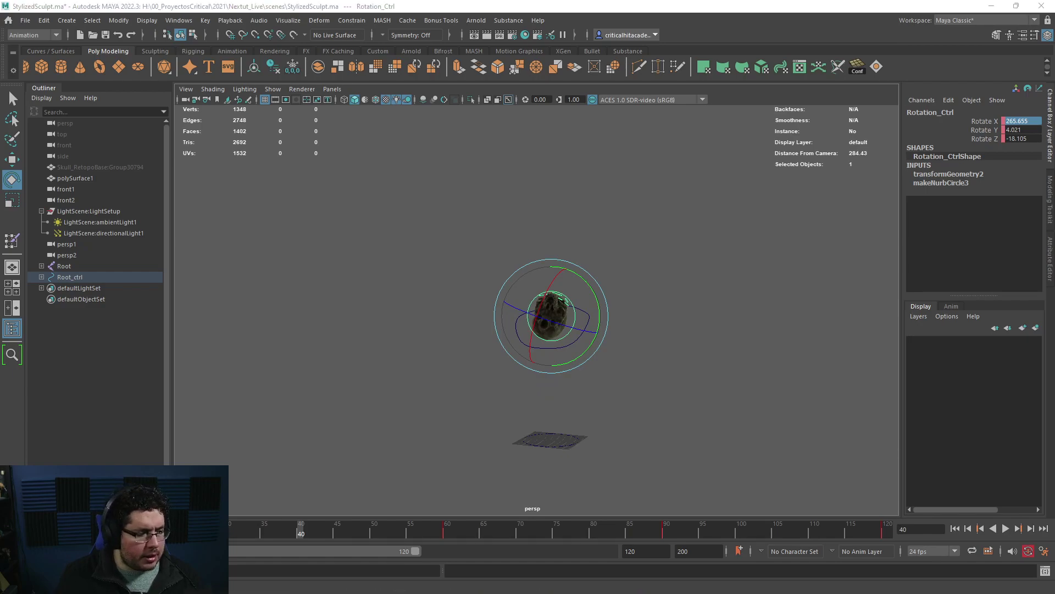
# Step: Open Translation_Ctrl's curves in the Graph Editor and make the middle Translate Y key's tangent shallower to lower the arc
pyautogui.keyDown('alt'); pyautogui.moveTo(361, 293); pyautogui.dragTo(306, 273, button='right'); pyautogui.keyUp('alt')
pyautogui.keyDown('alt'); pyautogui.moveTo(667, 430); pyautogui.dragTo(800, 478, button='middle'); pyautogui.keyUp('alt')
pyautogui.keyDown('alt'); pyautogui.moveTo(800, 477); pyautogui.dragTo(792, 450); pyautogui.keyUp('alt')
pyautogui.click(784, 419)
pyautogui.click(765, 390)
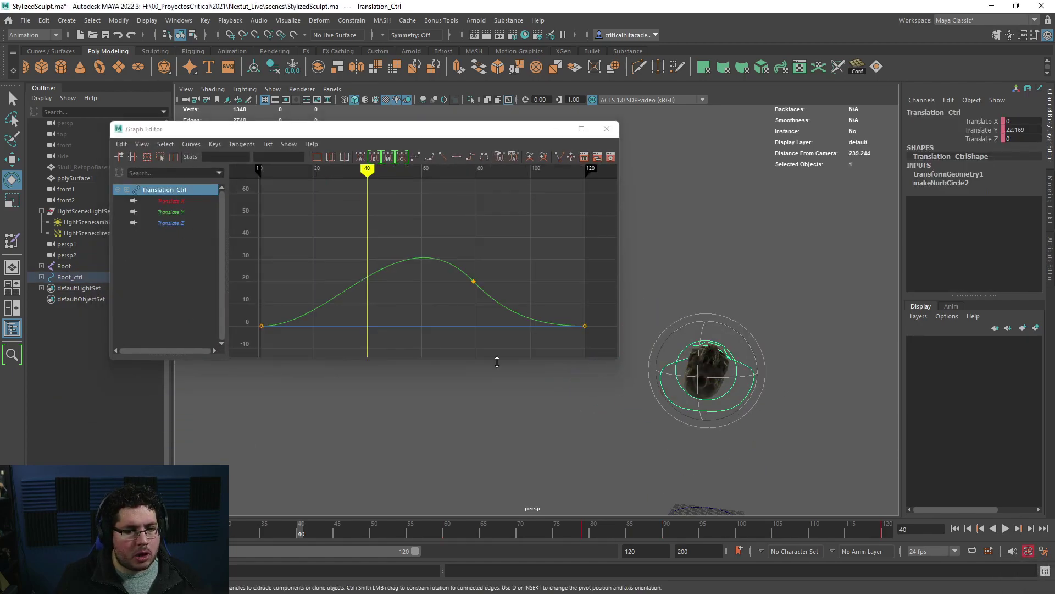
pyautogui.moveTo(498, 235); pyautogui.dragTo(430, 297)
pyautogui.moveTo(465, 244); pyautogui.dragTo(447, 266)
pyautogui.moveTo(436, 246); pyautogui.dragTo(426, 256, button='middle')
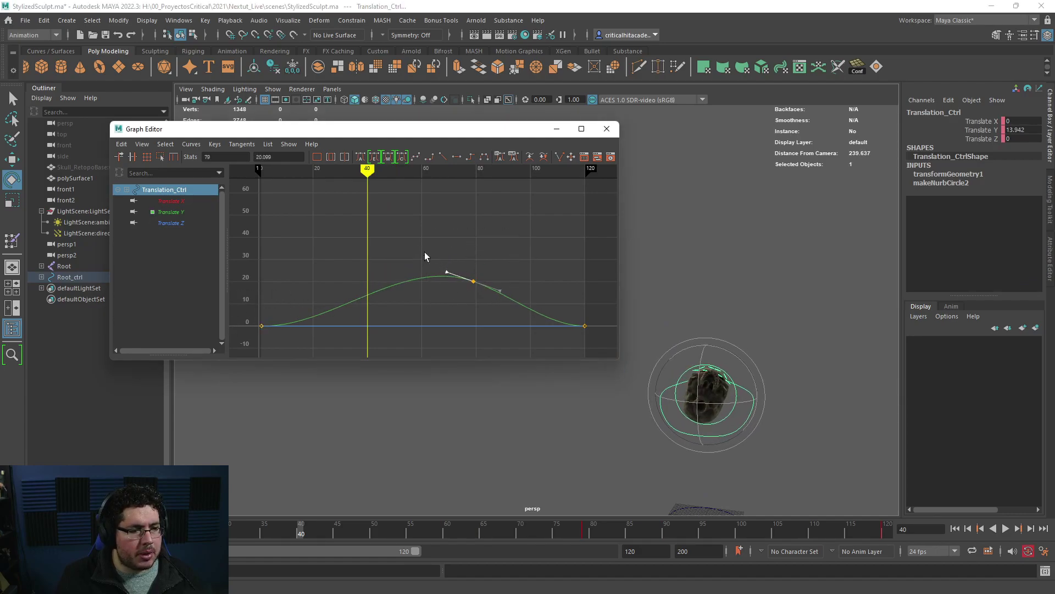
# Step: Minimize the Graph Editor, deselect the control and play the animation from the first frame
pyautogui.click(558, 129)
pyautogui.click(955, 528)
pyautogui.click(1006, 528)
pyautogui.click(651, 348)
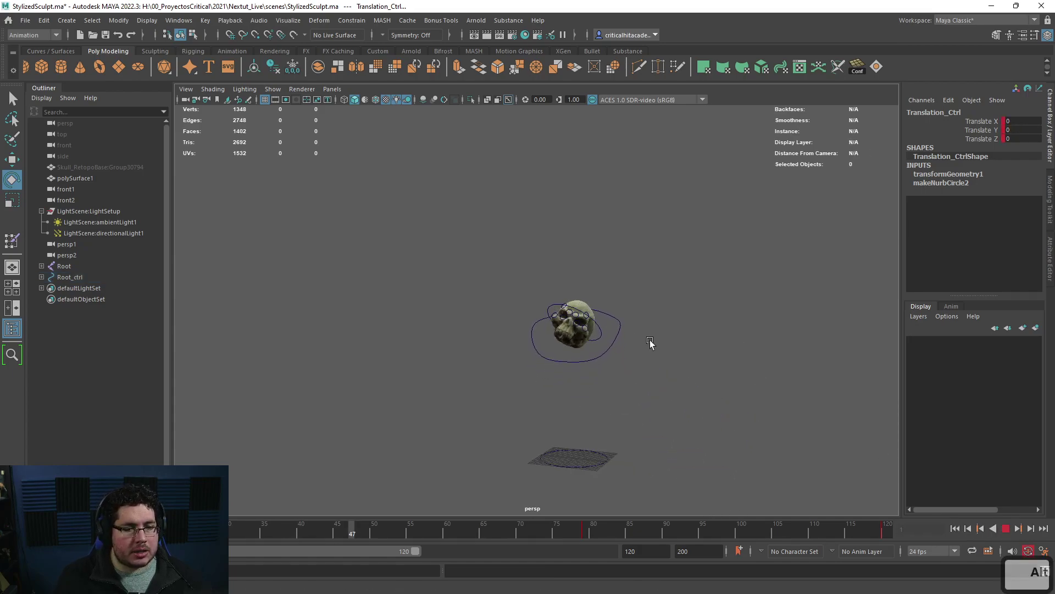
pyautogui.click(1008, 529)
# Step: Select all eight eye-socket controls and key their rest positions at frames 1 and 120
pyautogui.keyDown('alt'); pyautogui.moveTo(664, 394); pyautogui.dragTo(617, 390, button='right'); pyautogui.keyUp('alt')
pyautogui.hotkey('alt', 'shift', 'v')
pyautogui.keyDown('alt'); pyautogui.moveTo(585, 384); pyautogui.dragTo(582, 315, button='middle'); pyautogui.keyUp('alt')
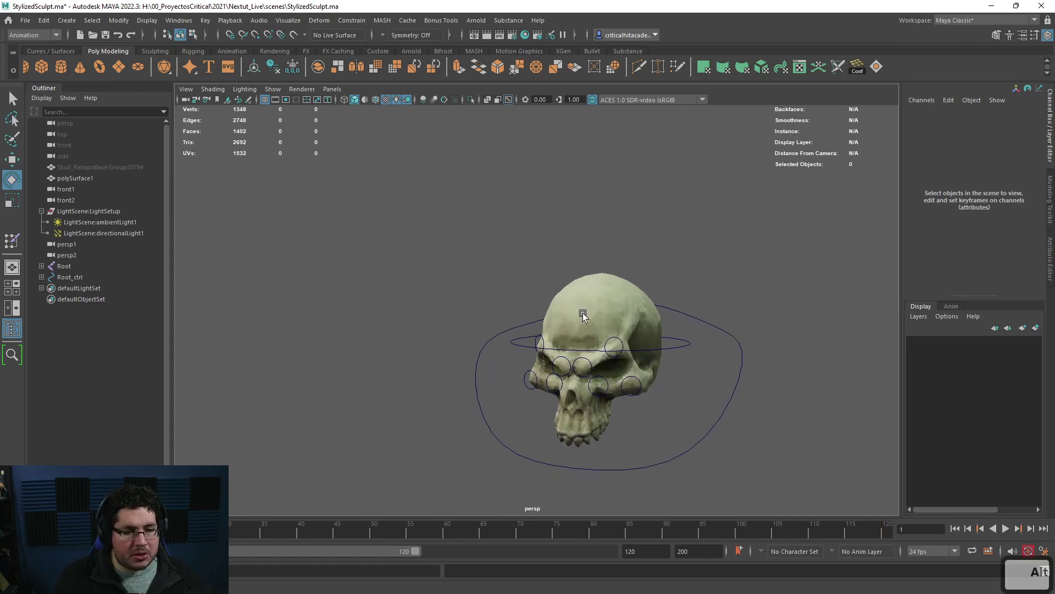
pyautogui.keyDown('alt'); pyautogui.moveTo(583, 315); pyautogui.dragTo(632, 329, button='right'); pyautogui.keyUp('alt')
pyautogui.press('q')
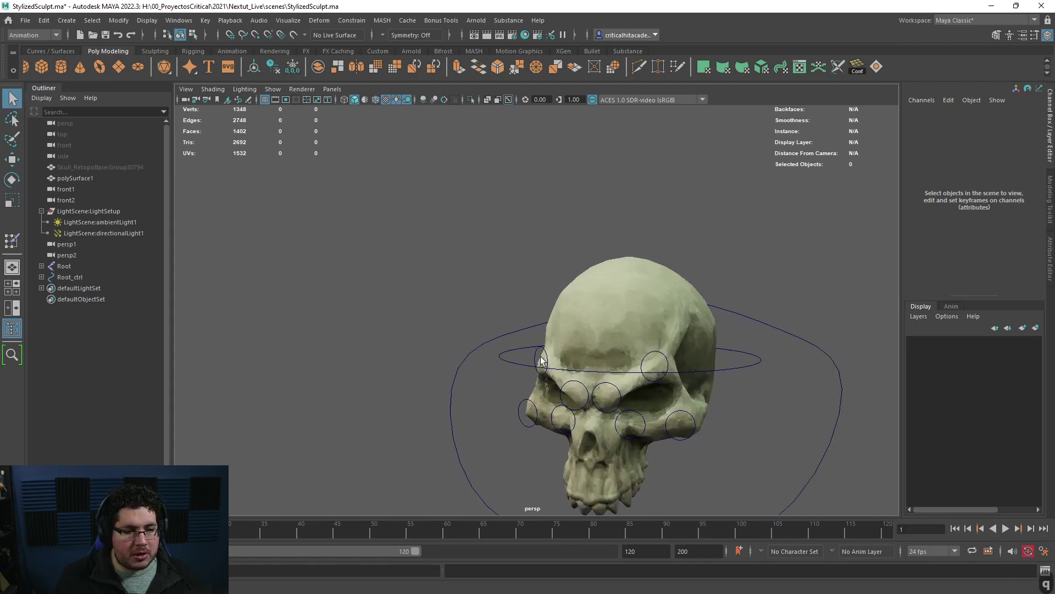
pyautogui.click(542, 360)
pyautogui.keyDown('alt'); pyautogui.moveTo(557, 361); pyautogui.dragTo(546, 327); pyautogui.keyUp('alt')
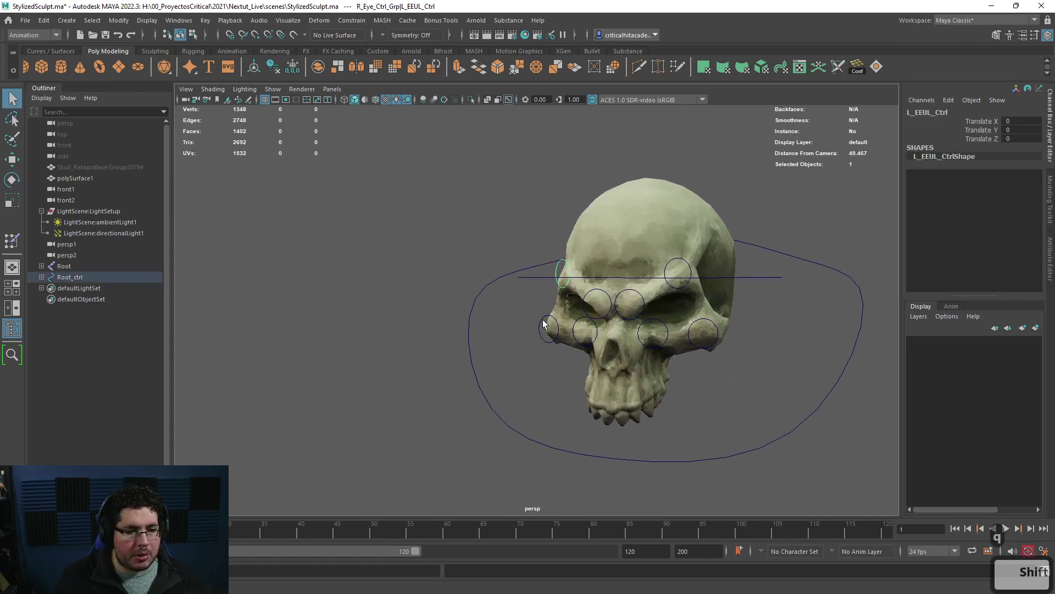
pyautogui.keyDown('shift'); pyautogui.click(587, 306); pyautogui.keyUp('shift')
pyautogui.hotkey('ctrl', 'z')
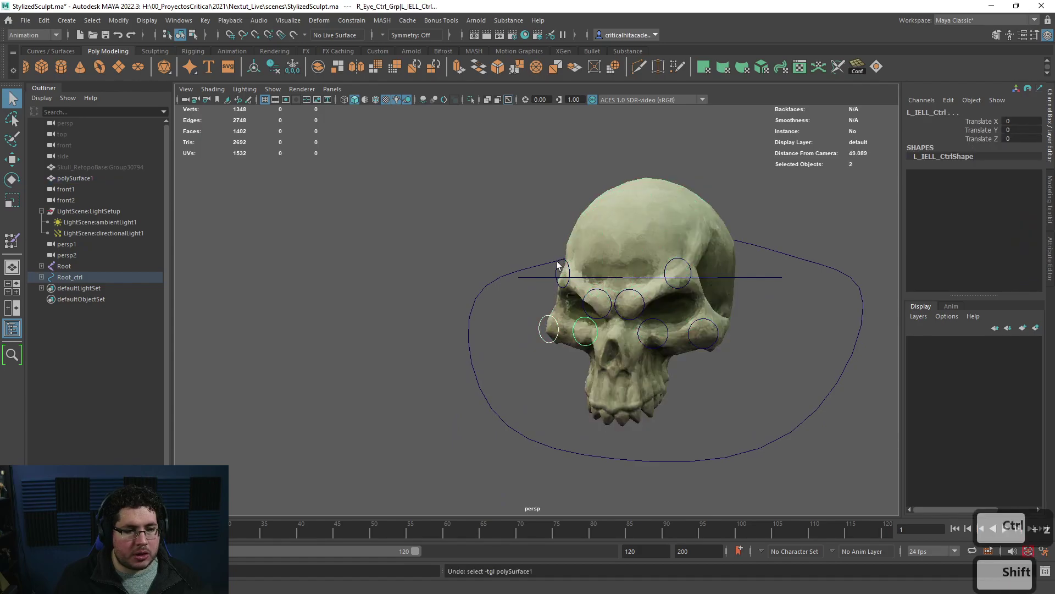
pyautogui.keyDown('shift'); pyautogui.click(664, 315); pyautogui.keyUp('shift')
pyautogui.hotkey('ctrl', 'z')
pyautogui.keyDown('shift'); pyautogui.click(658, 318); pyautogui.keyUp('shift')
pyautogui.keyDown('shift'); pyautogui.click(668, 270); pyautogui.keyUp('shift')
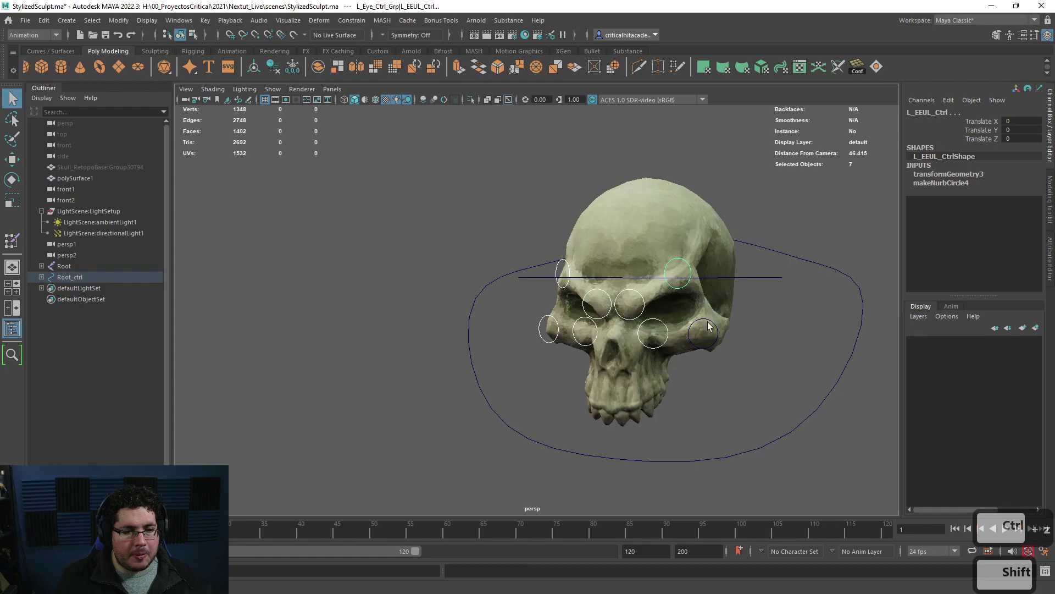
pyautogui.keyDown('shift'); pyautogui.click(704, 321); pyautogui.keyUp('shift')
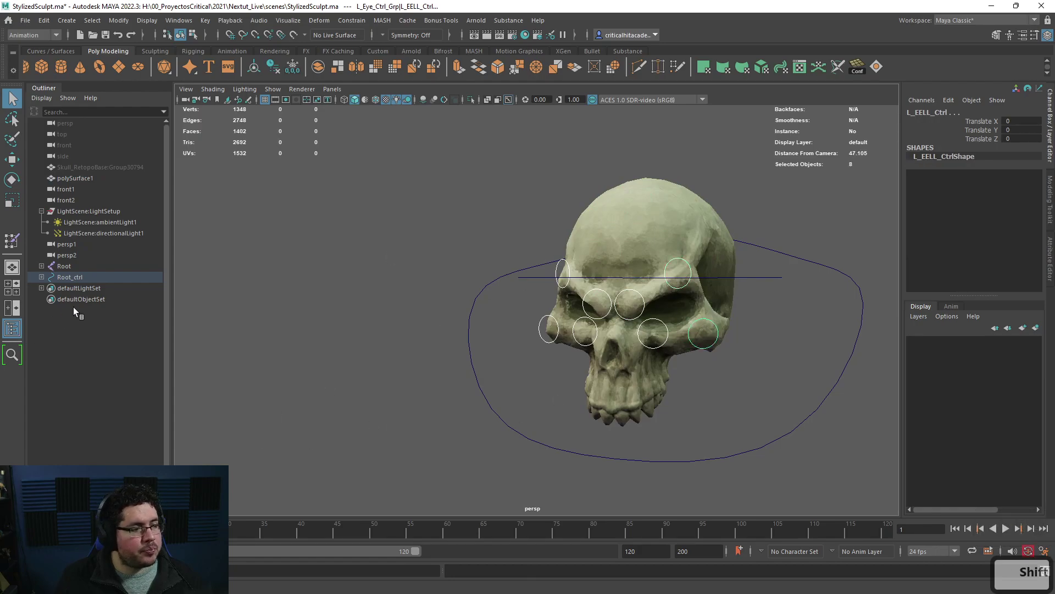
pyautogui.press('s')
pyautogui.moveTo(715, 531); pyautogui.dragTo(917, 533)
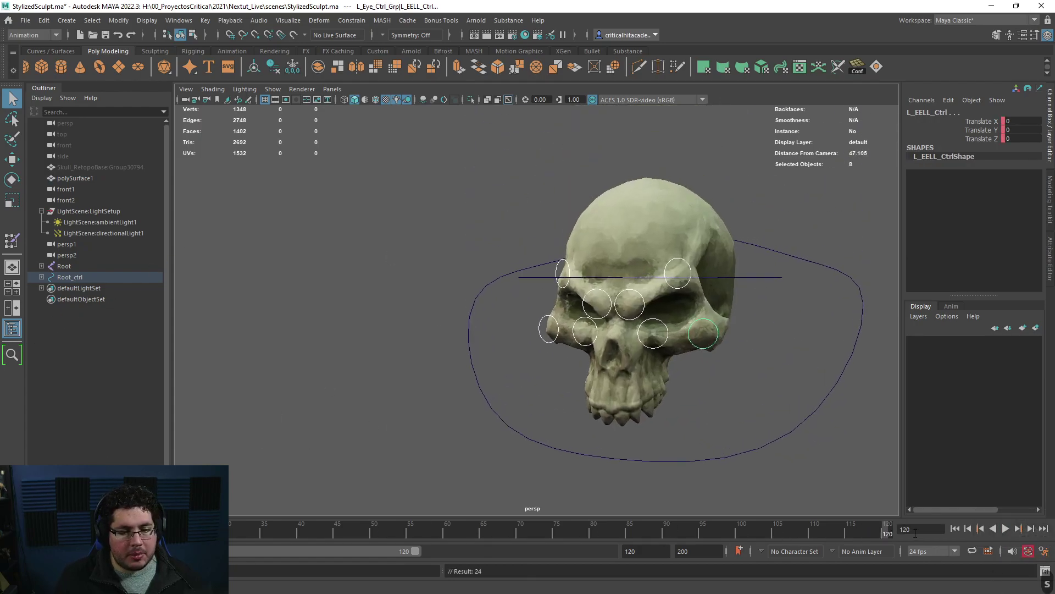
# Step: At frame 87, raise the left eye's outer upper control to about 0.33, 1.55, 0.27 and raise its right counterpart
pyautogui.click(425, 530)
pyautogui.moveTo(480, 526); pyautogui.dragTo(644, 518)
pyautogui.keyDown('alt'); pyautogui.moveTo(638, 400); pyautogui.dragTo(583, 465, button='middle'); pyautogui.keyUp('alt')
pyautogui.keyDown('alt'); pyautogui.moveTo(583, 464); pyautogui.dragTo(576, 402, button='right'); pyautogui.keyUp('alt')
pyautogui.keyDown('alt'); pyautogui.moveTo(506, 236); pyautogui.dragTo(494, 207); pyautogui.keyUp('alt')
pyautogui.press('w')
pyautogui.click(632, 257)
pyautogui.click(622, 246)
pyautogui.moveTo(623, 247); pyautogui.dragTo(635, 277)
pyautogui.click(702, 244)
pyautogui.keyDown('alt'); pyautogui.moveTo(702, 243); pyautogui.dragTo(686, 289, button='middle'); pyautogui.keyUp('alt')
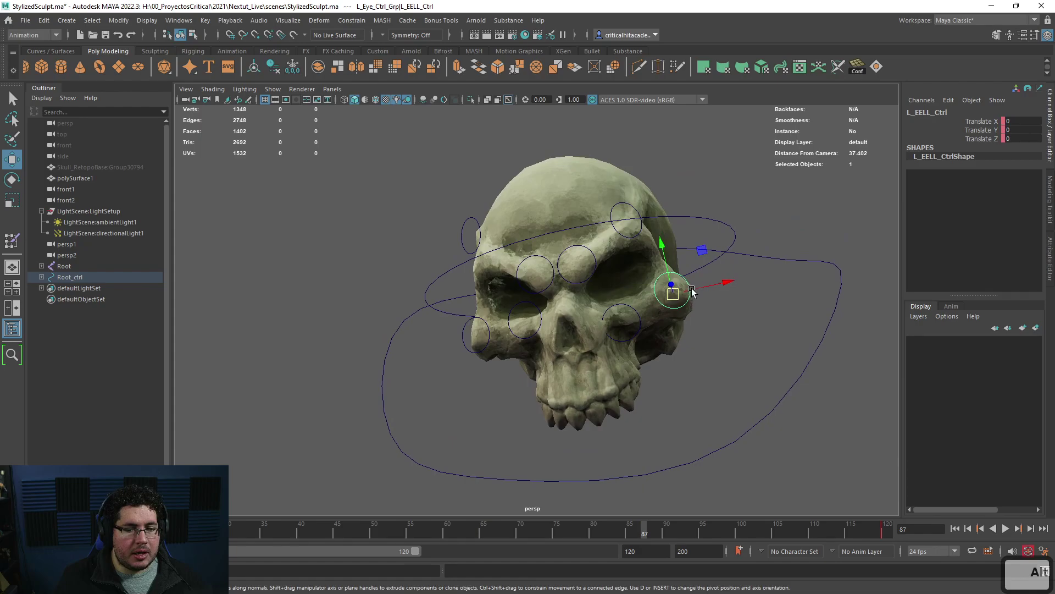
pyautogui.click(619, 208)
pyautogui.moveTo(618, 207); pyautogui.dragTo(522, 325)
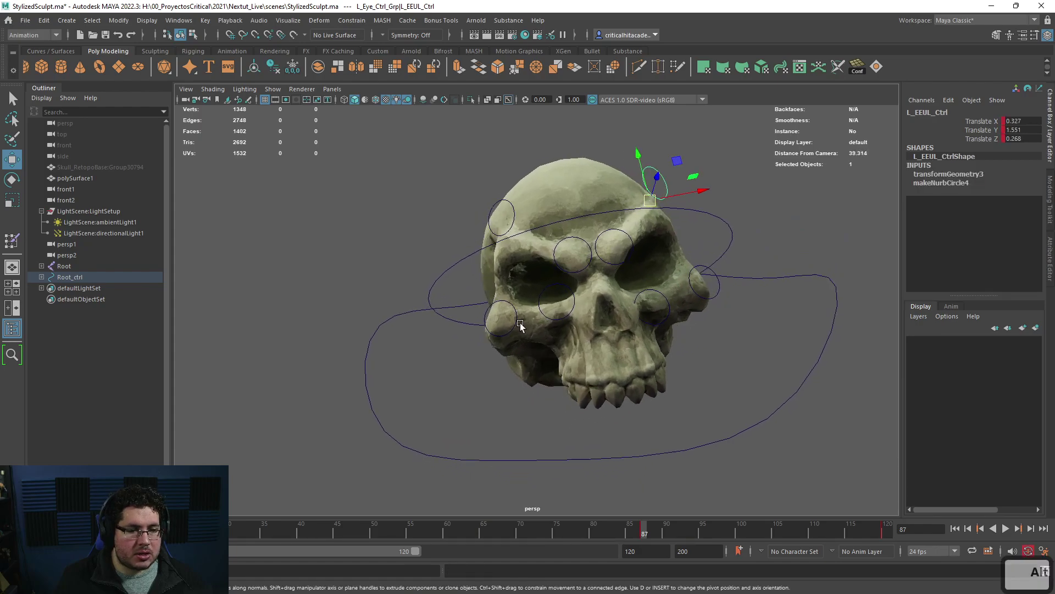
# Step: At frame 87, raise the right eye's two lower controls, moving the inner one to about 0.24, 0.73, 0.22
pyautogui.click(510, 327)
pyautogui.click(509, 332)
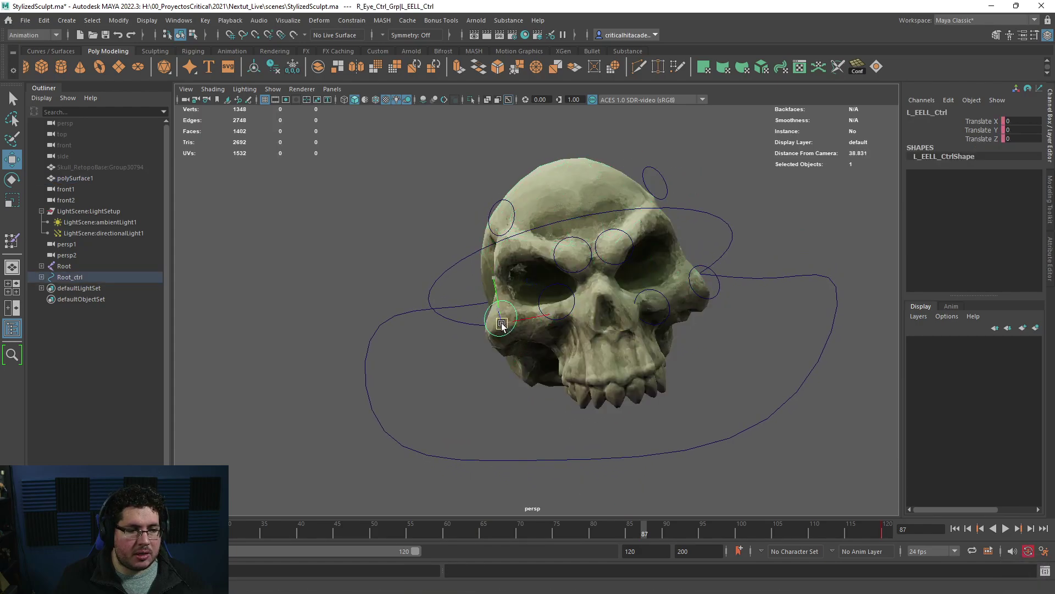
pyautogui.click(558, 320)
pyautogui.moveTo(557, 301); pyautogui.dragTo(559, 293)
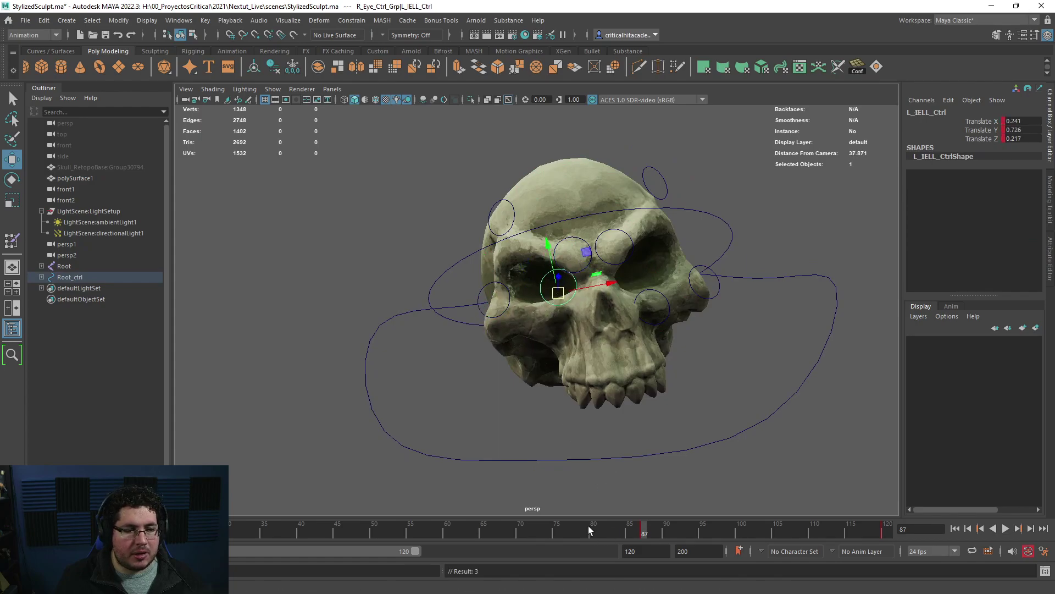
pyautogui.hotkey('alt', 'v')
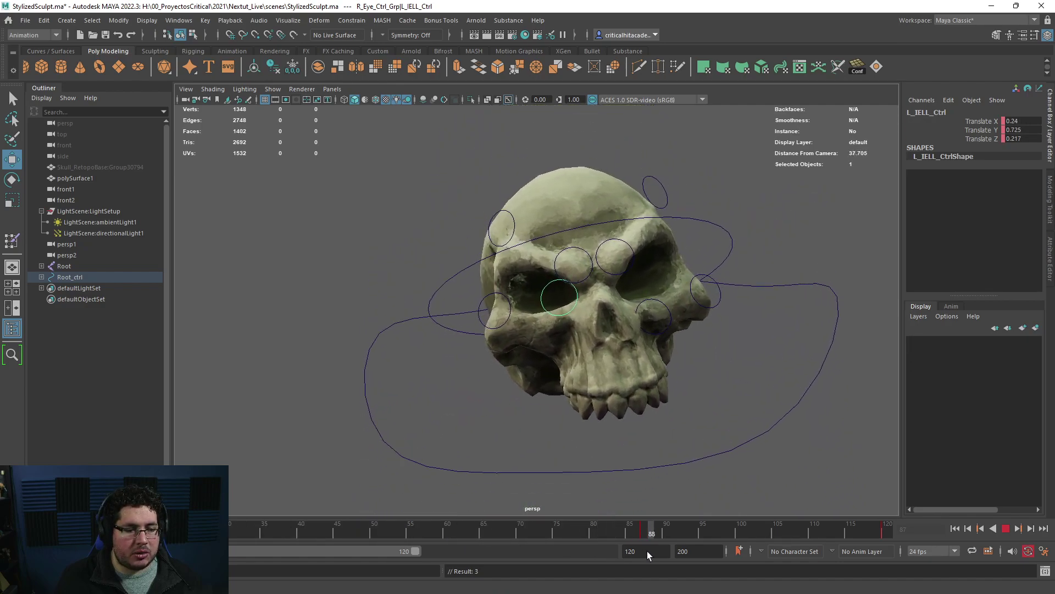
# Step: At frame 58, lower the left eye's outer upper control to about 0.66, -0.54, -0.06
pyautogui.click(434, 527)
pyautogui.keyDown('alt'); pyautogui.moveTo(570, 267); pyautogui.dragTo(583, 330, button='middle'); pyautogui.keyUp('alt')
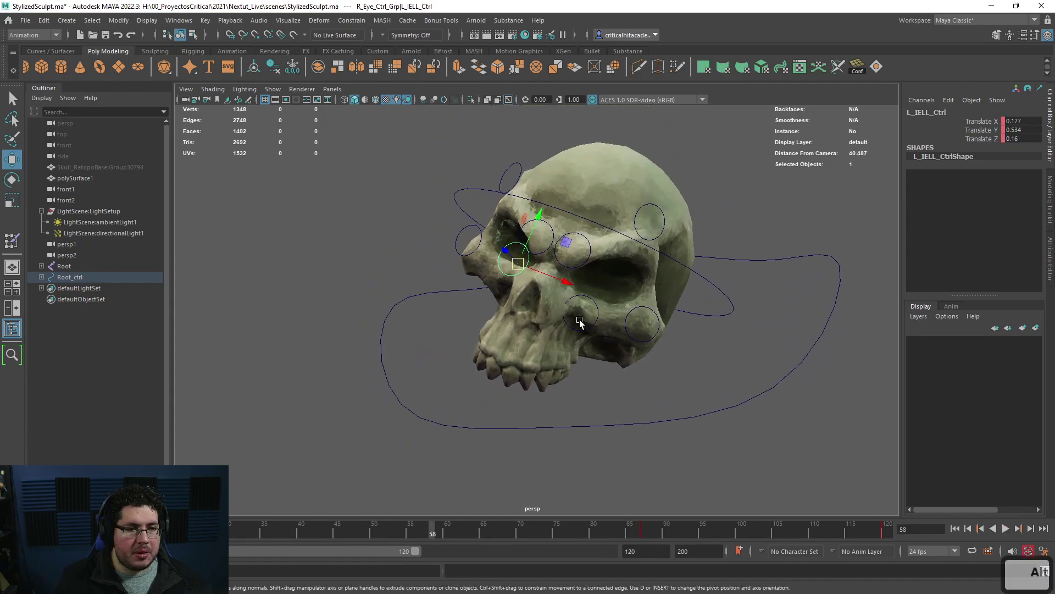
pyautogui.click(638, 215)
pyautogui.moveTo(653, 229); pyautogui.dragTo(649, 261)
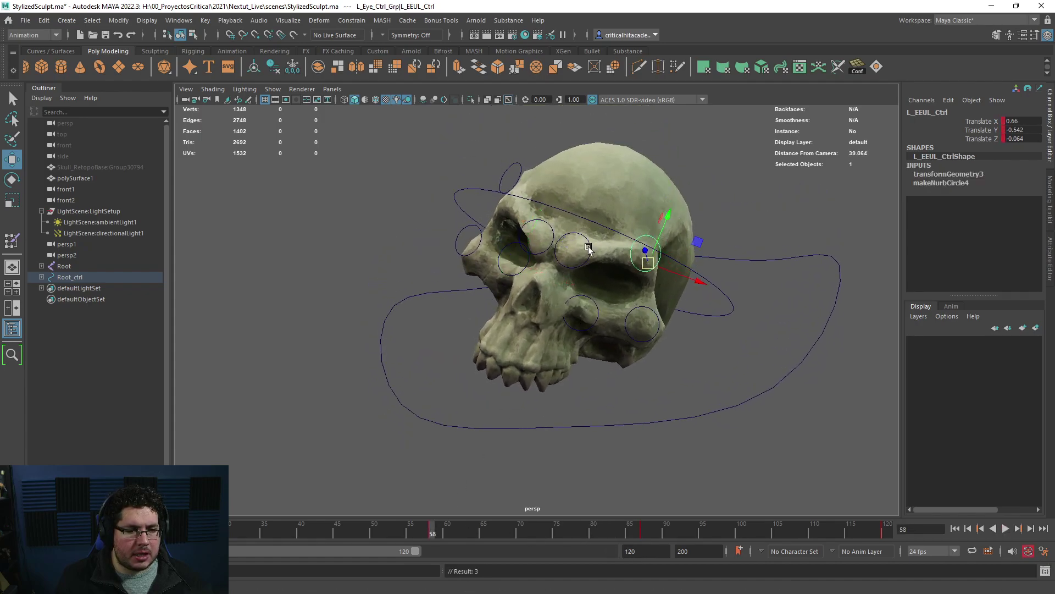
# Step: At frame 58, lower both inner upper eye controls and the right eye's outer upper control to form an angry brow
pyautogui.click(586, 249)
pyautogui.moveTo(586, 249); pyautogui.dragTo(570, 273)
pyautogui.click(548, 225)
pyautogui.moveTo(542, 236); pyautogui.dragTo(535, 260)
pyautogui.click(520, 174)
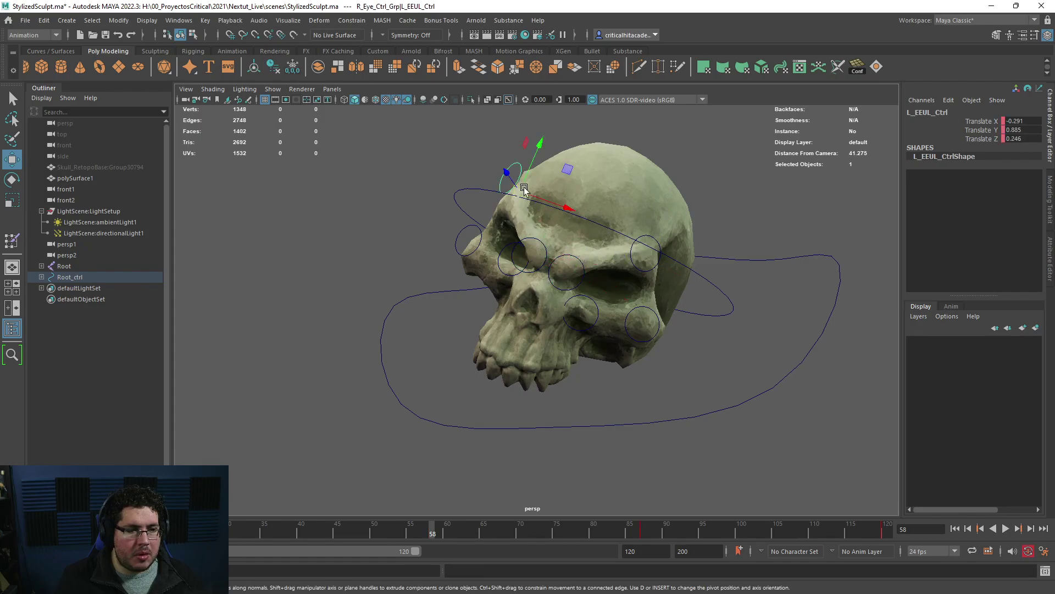
pyautogui.moveTo(519, 175); pyautogui.dragTo(517, 210)
# Step: At frame 58, raise the lower eye-socket controls slightly to narrow the eyes
pyautogui.click(654, 319)
pyautogui.click(476, 249)
pyautogui.click(504, 271)
pyautogui.moveTo(584, 322); pyautogui.dragTo(586, 306)
# Step: Play the animation from frame 1 and examine the skull's motion and eye expressions from several angles
pyautogui.click(956, 528)
pyautogui.click(1005, 528)
pyautogui.click(1005, 529)
pyautogui.scroll(-3, 534, 348)
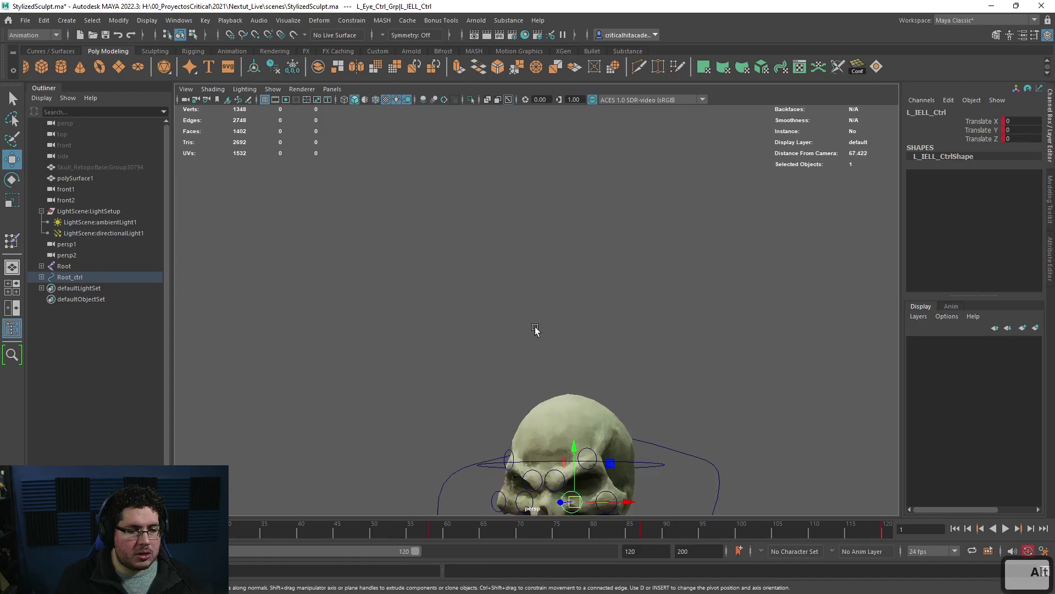
pyautogui.keyDown('alt'); pyautogui.moveTo(534, 348); pyautogui.dragTo(528, 242, button='middle'); pyautogui.keyUp('alt')
pyautogui.keyDown('alt'); pyautogui.moveTo(527, 242); pyautogui.dragTo(546, 244); pyautogui.keyUp('alt')
pyautogui.hotkey('alt', 'v')
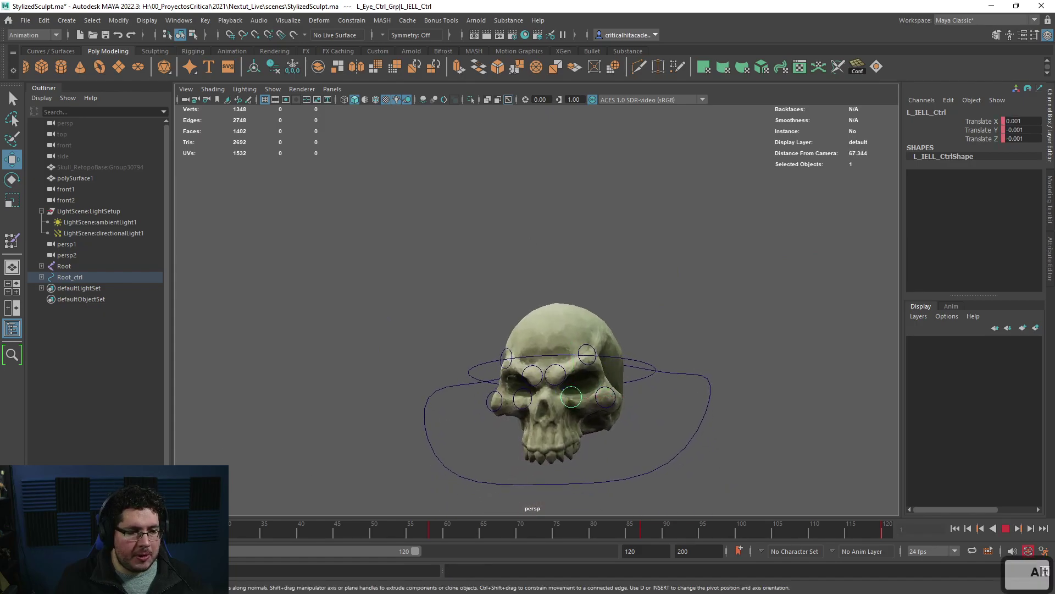
pyautogui.hotkey('alt', 'v')
pyautogui.keyDown('alt'); pyautogui.moveTo(475, 423); pyautogui.dragTo(433, 379); pyautogui.keyUp('alt')
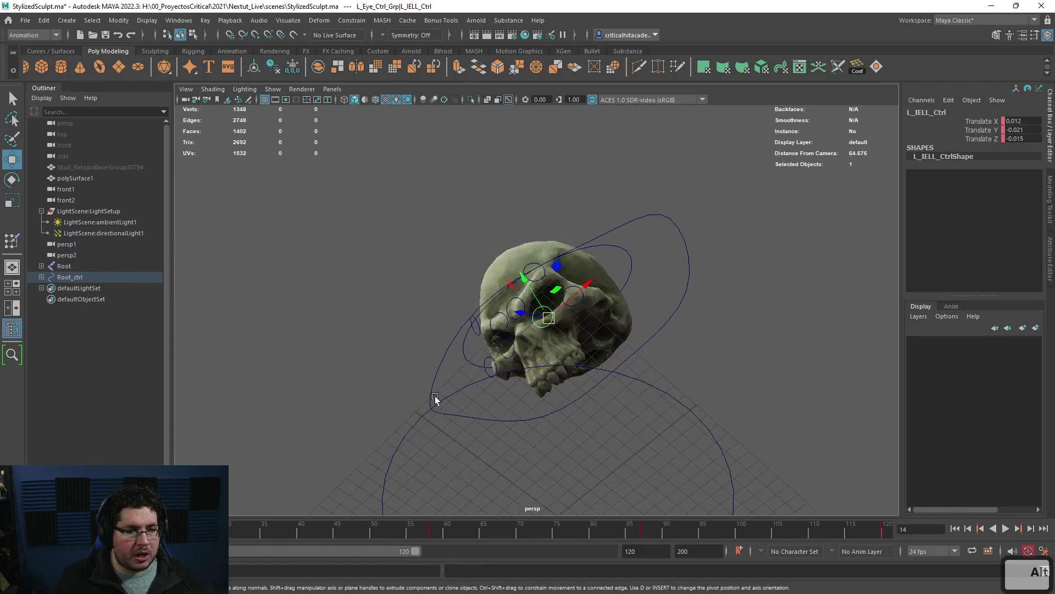
pyautogui.hotkey('alt', 'v')
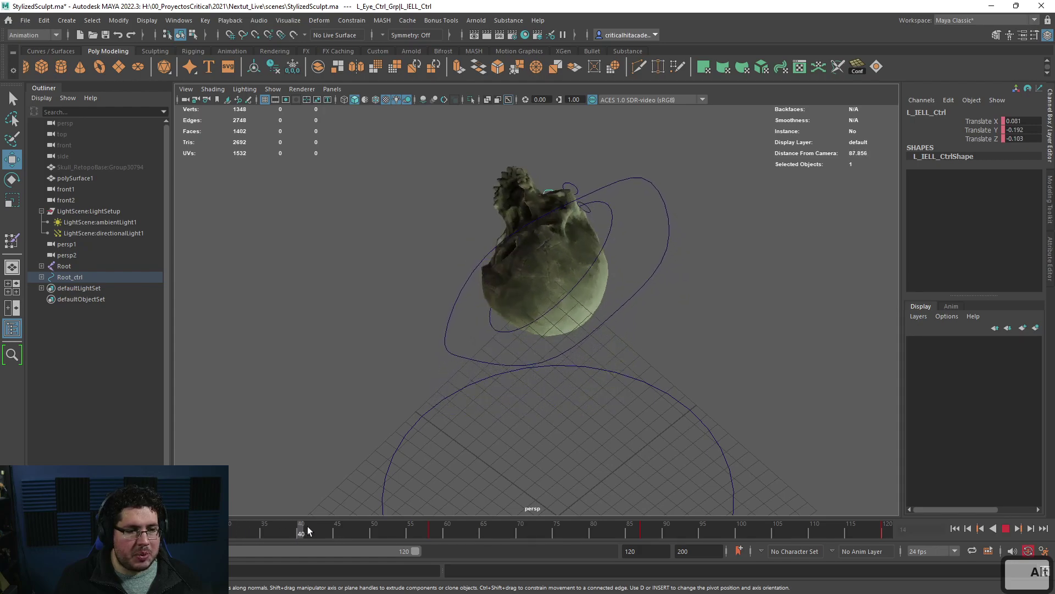
pyautogui.hotkey('alt', 'v')
pyautogui.keyDown('alt'); pyautogui.moveTo(568, 377); pyautogui.dragTo(613, 408); pyautogui.keyUp('alt')
pyautogui.hotkey('alt', 'v')
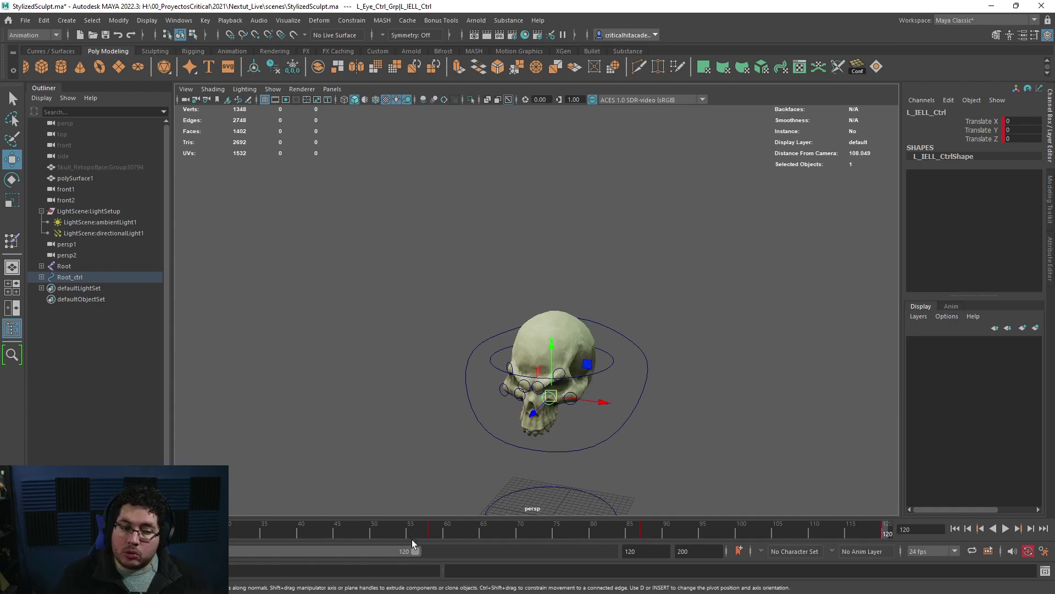
# Step: Shorten the playback range to end at frame 119 and play the loop to check it
pyautogui.moveTo(415, 550); pyautogui.dragTo(413, 550)
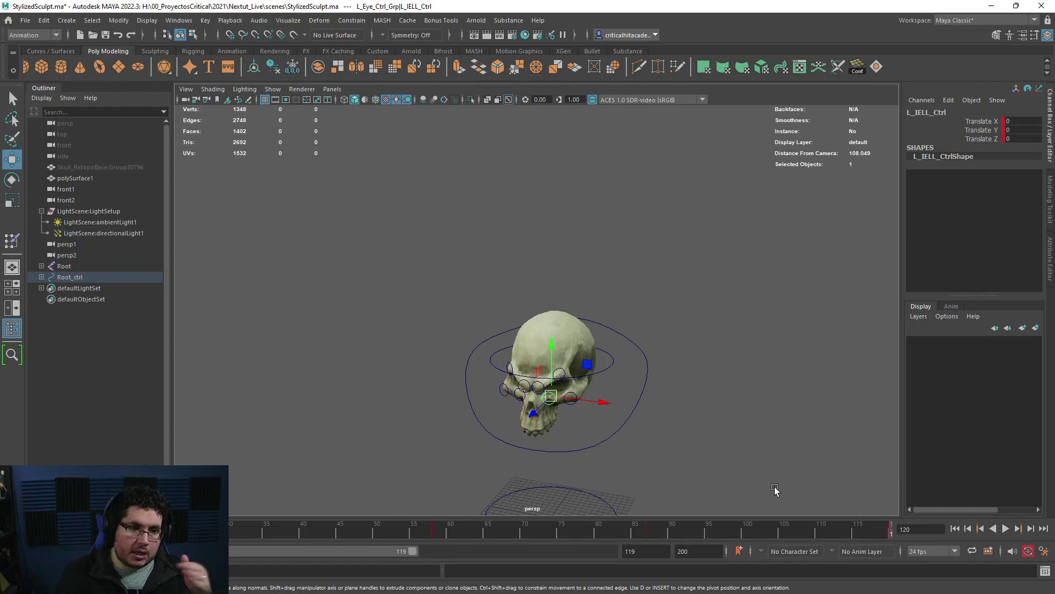
pyautogui.click(1006, 528)
pyautogui.keyDown('alt'); pyautogui.moveTo(704, 365); pyautogui.dragTo(713, 346); pyautogui.keyUp('alt')
pyautogui.click(713, 348)
pyautogui.keyDown('alt'); pyautogui.moveTo(713, 348); pyautogui.dragTo(689, 374, button='right'); pyautogui.keyUp('alt')
pyautogui.keyDown('alt'); pyautogui.moveTo(689, 375); pyautogui.dragTo(688, 360); pyautogui.keyUp('alt')
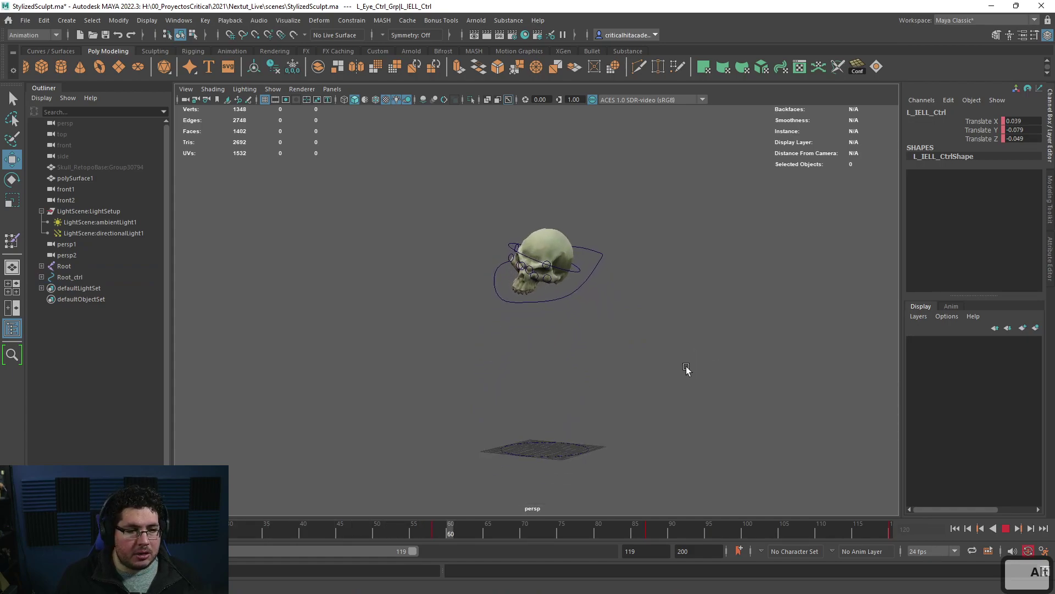
pyautogui.keyDown('alt'); pyautogui.moveTo(685, 368); pyautogui.dragTo(710, 407, button='right'); pyautogui.keyUp('alt')
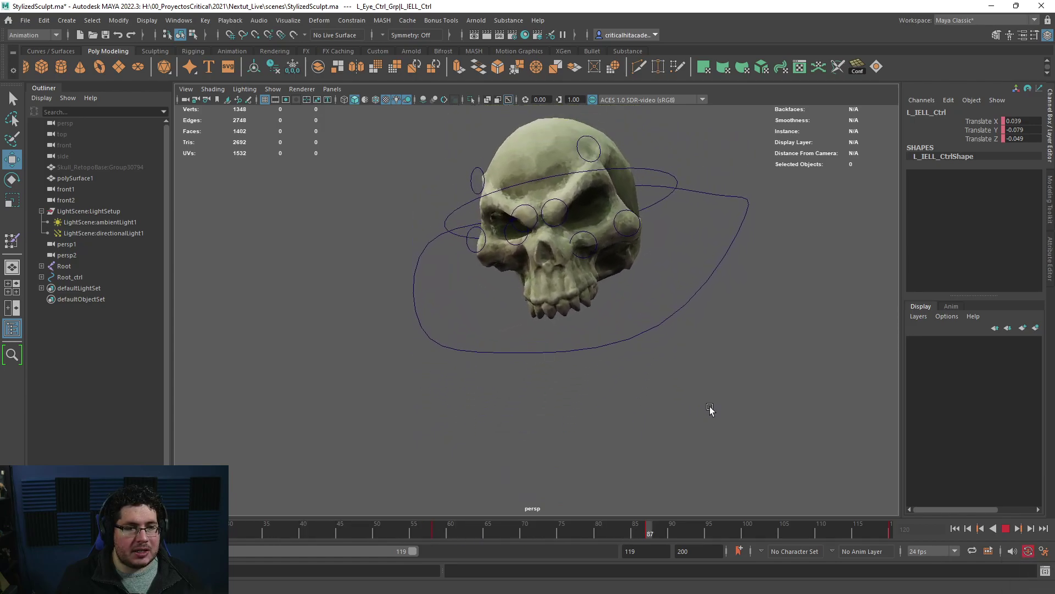
pyautogui.click(1004, 529)
# Step: At frame 87, reposition both outer upper eye controls farther above the brow to exaggerate the expression
pyautogui.click(543, 515)
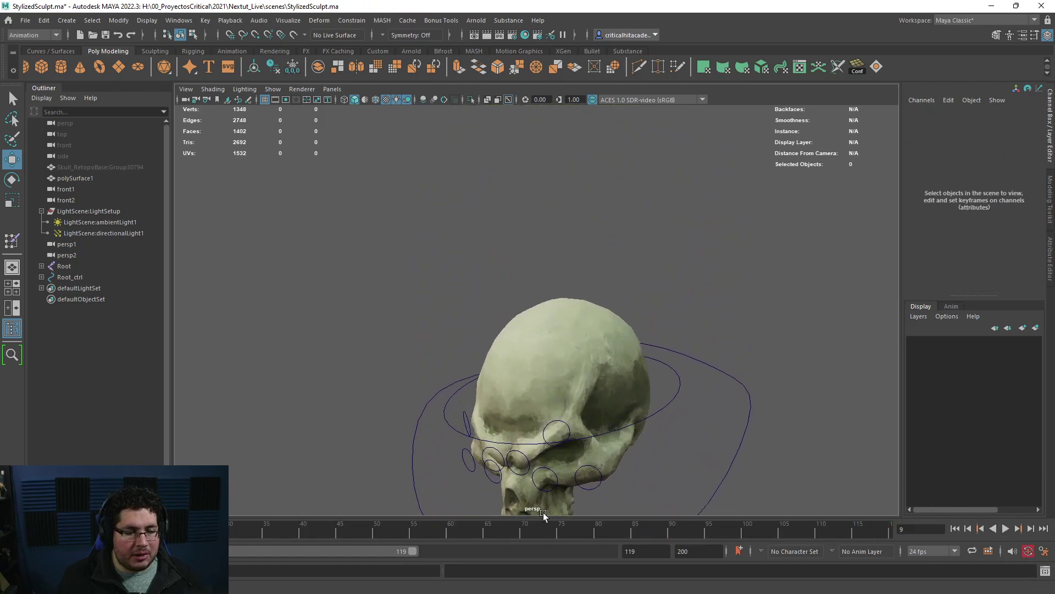
pyautogui.click(556, 420)
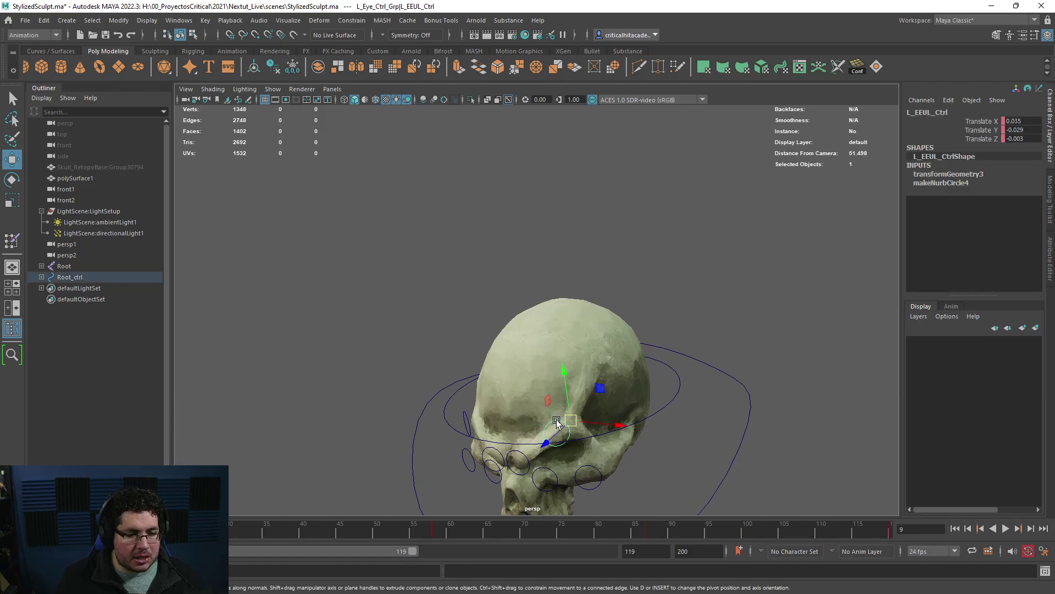
pyautogui.click(648, 532)
pyautogui.keyDown('alt'); pyautogui.moveTo(657, 417); pyautogui.dragTo(641, 344, button='right'); pyautogui.keyUp('alt')
pyautogui.keyDown('alt'); pyautogui.moveTo(641, 345); pyautogui.dragTo(434, 255); pyautogui.keyUp('alt')
pyautogui.click(443, 308)
pyautogui.click(450, 333)
pyautogui.keyDown('alt'); pyautogui.moveTo(443, 287); pyautogui.dragTo(541, 311); pyautogui.keyUp('alt')
pyautogui.moveTo(486, 222); pyautogui.dragTo(484, 240)
# Step: At frame 87, move both inner upper eye controls together, bringing the left one to about 0.18, 1.85, 1.02
pyautogui.keyDown('alt'); pyautogui.moveTo(561, 357); pyautogui.dragTo(412, 397); pyautogui.keyUp('alt')
pyautogui.click(496, 362)
pyautogui.keyDown('shift'); pyautogui.click(511, 366); pyautogui.keyUp('shift')
pyautogui.keyDown('alt'); pyautogui.moveTo(514, 351); pyautogui.dragTo(508, 320); pyautogui.keyUp('alt')
pyautogui.keyDown('alt'); pyautogui.moveTo(505, 335); pyautogui.dragTo(569, 366); pyautogui.keyUp('alt')
# Step: Play the animation from the first frame and check the exaggerated brow pose at frame 87
pyautogui.scroll(-5, 600, 364)
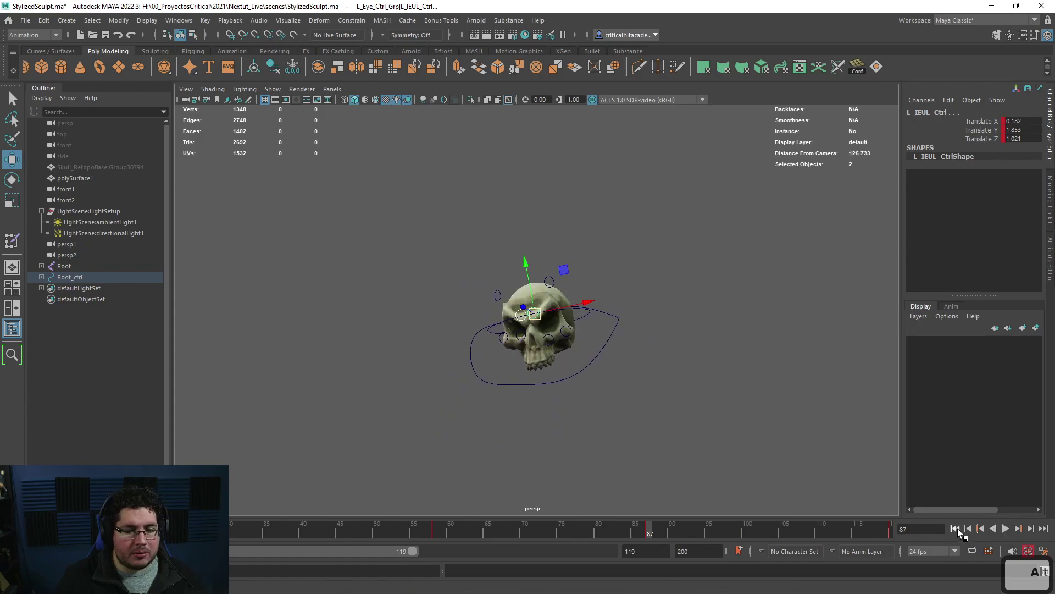
pyautogui.click(955, 528)
pyautogui.click(1006, 528)
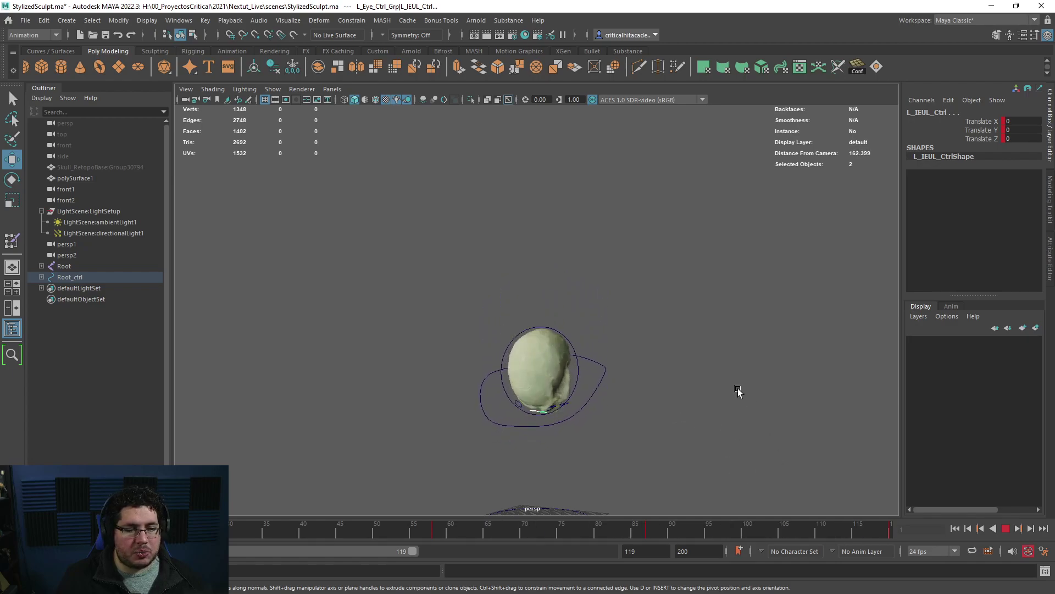
pyautogui.click(669, 424)
pyautogui.keyDown('alt'); pyautogui.moveTo(669, 424); pyautogui.dragTo(659, 415); pyautogui.keyUp('alt')
pyautogui.keyDown('alt'); pyautogui.moveTo(668, 417); pyautogui.dragTo(721, 388, button='middle'); pyautogui.keyUp('alt')
pyautogui.keyDown('alt'); pyautogui.moveTo(715, 398); pyautogui.dragTo(691, 420); pyautogui.keyUp('alt')
pyautogui.click(1007, 529)
# Step: At frame 87, select both outer upper eye controls and lower them slightly to soften the brow pose
pyautogui.moveTo(859, 533); pyautogui.dragTo(650, 532)
pyautogui.scroll(5, 626, 247)
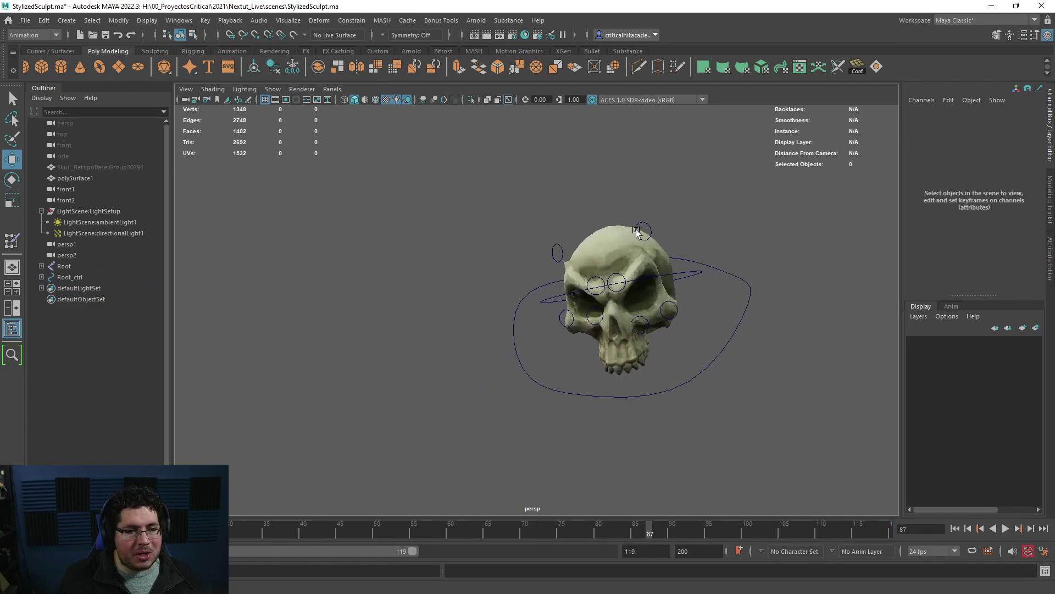
pyautogui.click(636, 231)
pyautogui.keyDown('shift'); pyautogui.click(558, 252); pyautogui.keyUp('shift')
pyautogui.moveTo(563, 257); pyautogui.dragTo(567, 274)
pyautogui.click(735, 381)
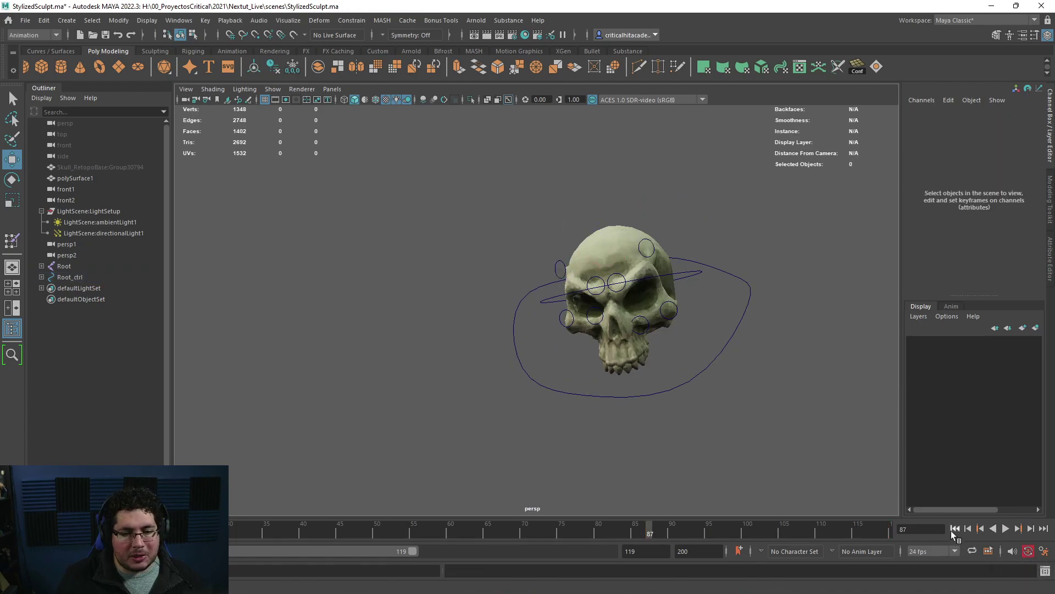
# Step: Play the animation from the first frame and hide the NURBS control curves in the viewport
pyautogui.click(954, 528)
pyautogui.click(1006, 528)
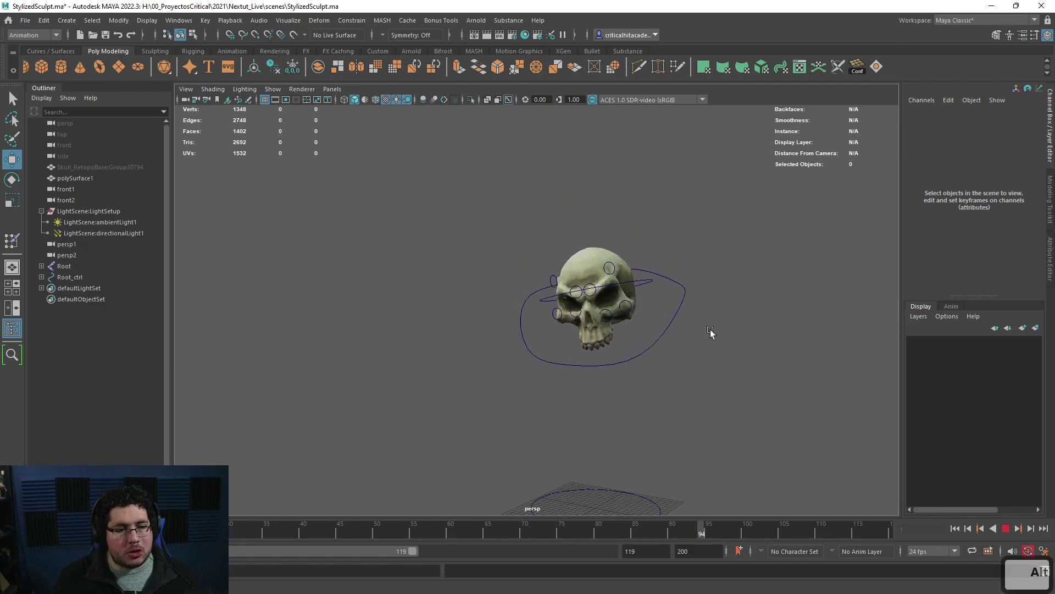
pyautogui.hotkey('alt', '2')
pyautogui.hotkey('alt', '2')
pyautogui.hotkey('alt', '1')
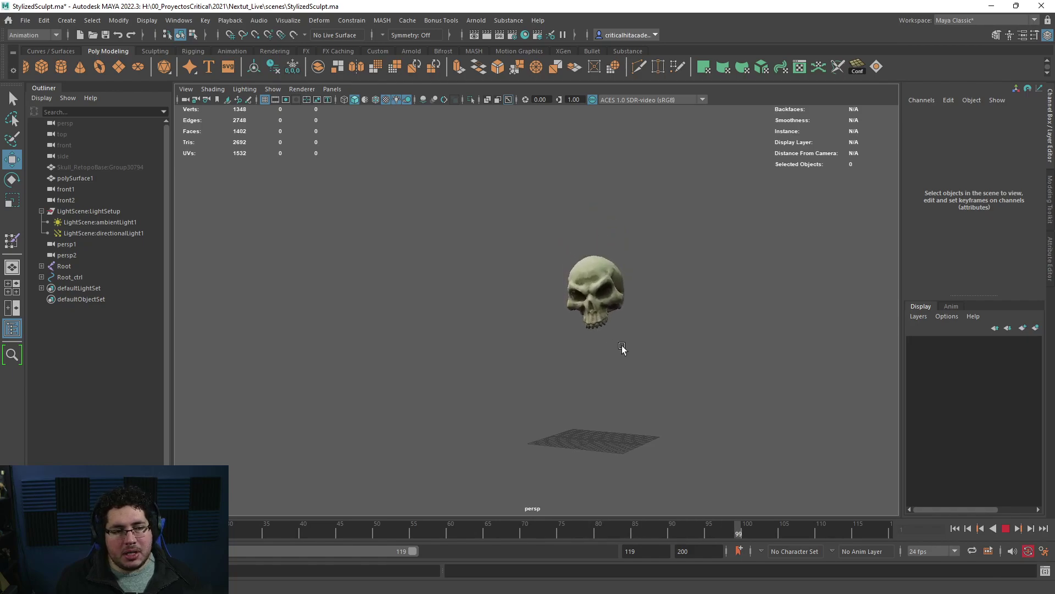
# Step: Review the looping skull animation without its controls from several angles and distances
pyautogui.keyDown('alt'); pyautogui.moveTo(619, 348); pyautogui.dragTo(465, 372); pyautogui.keyUp('alt')
pyautogui.keyDown('alt'); pyautogui.moveTo(464, 372); pyautogui.dragTo(407, 321, button='right'); pyautogui.keyUp('alt')
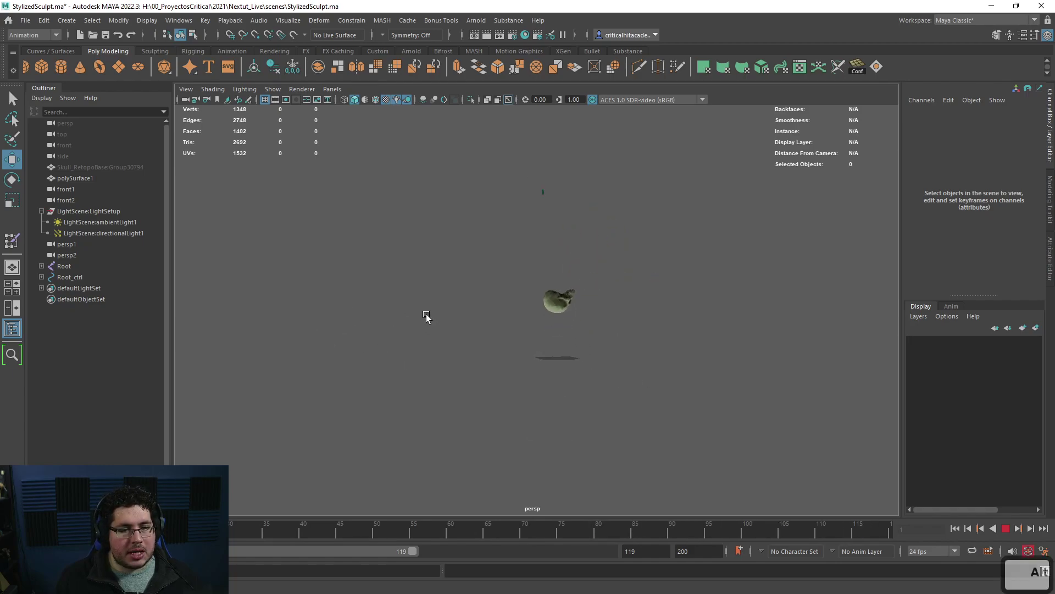
pyautogui.keyDown('alt'); pyautogui.moveTo(570, 291); pyautogui.dragTo(578, 350, button='right'); pyautogui.keyUp('alt')
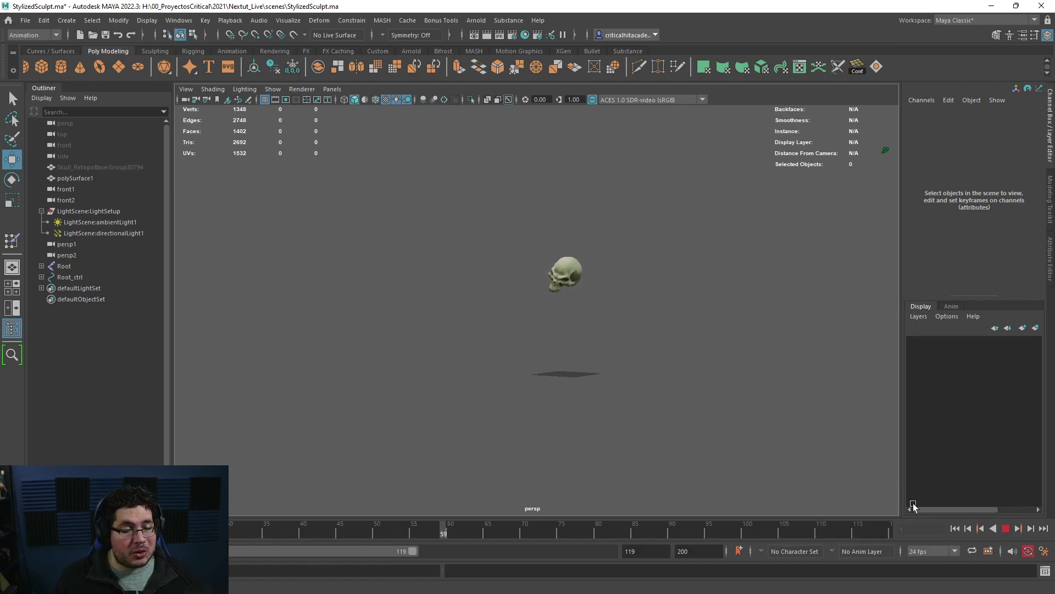
pyautogui.scroll(6, 629, 412)
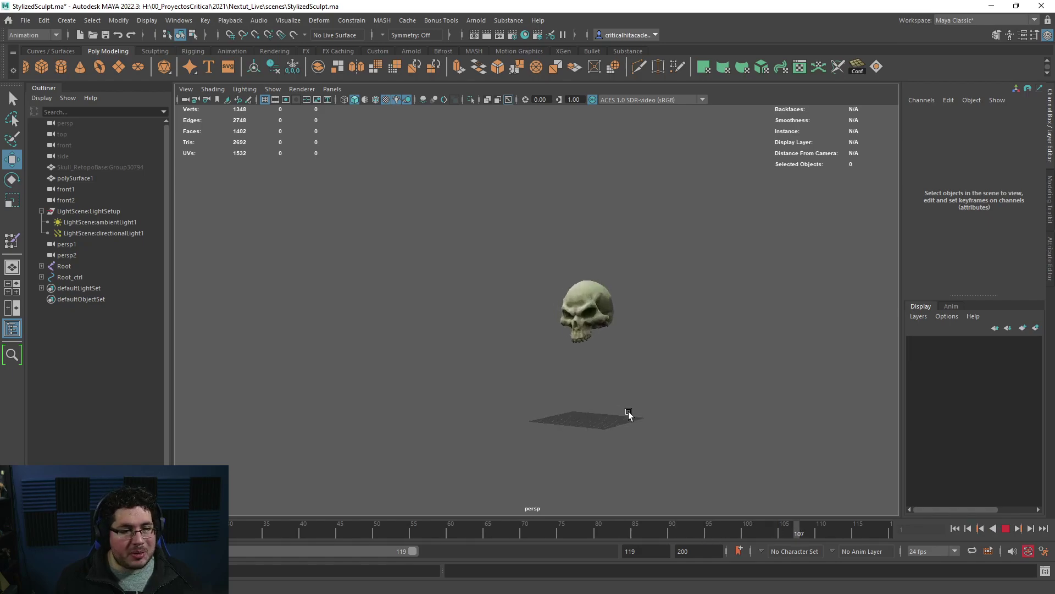
pyautogui.keyDown('alt'); pyautogui.moveTo(629, 411); pyautogui.dragTo(662, 405); pyautogui.keyUp('alt')
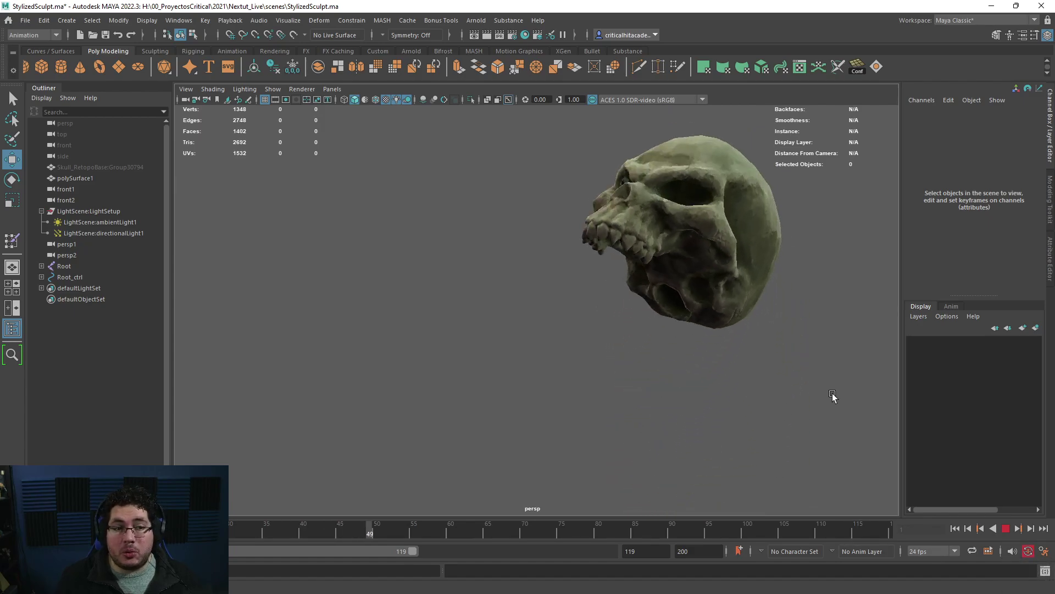
pyautogui.keyDown('alt'); pyautogui.moveTo(832, 394); pyautogui.dragTo(848, 372); pyautogui.keyUp('alt')
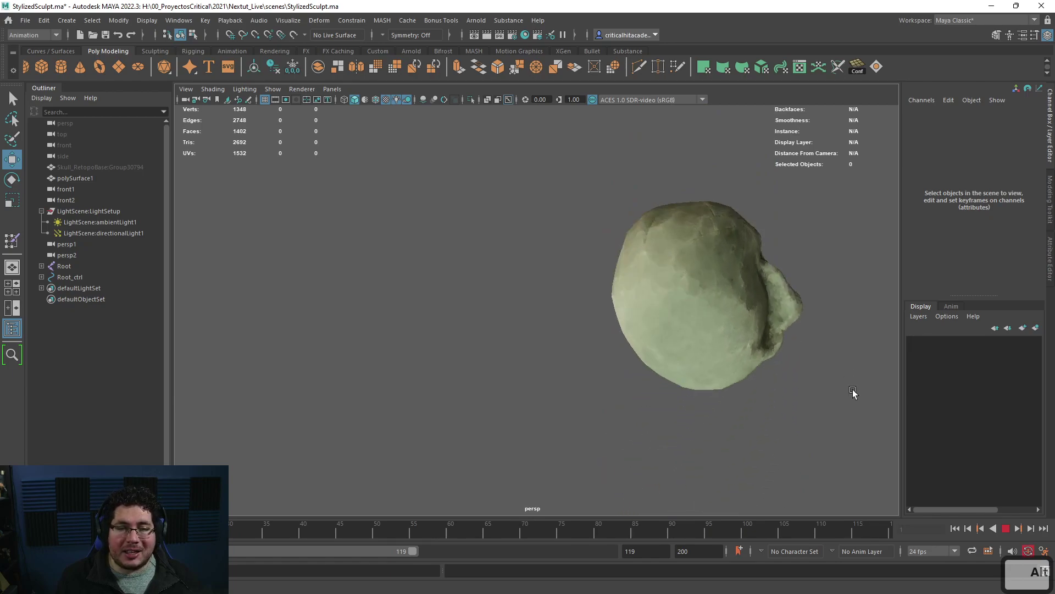